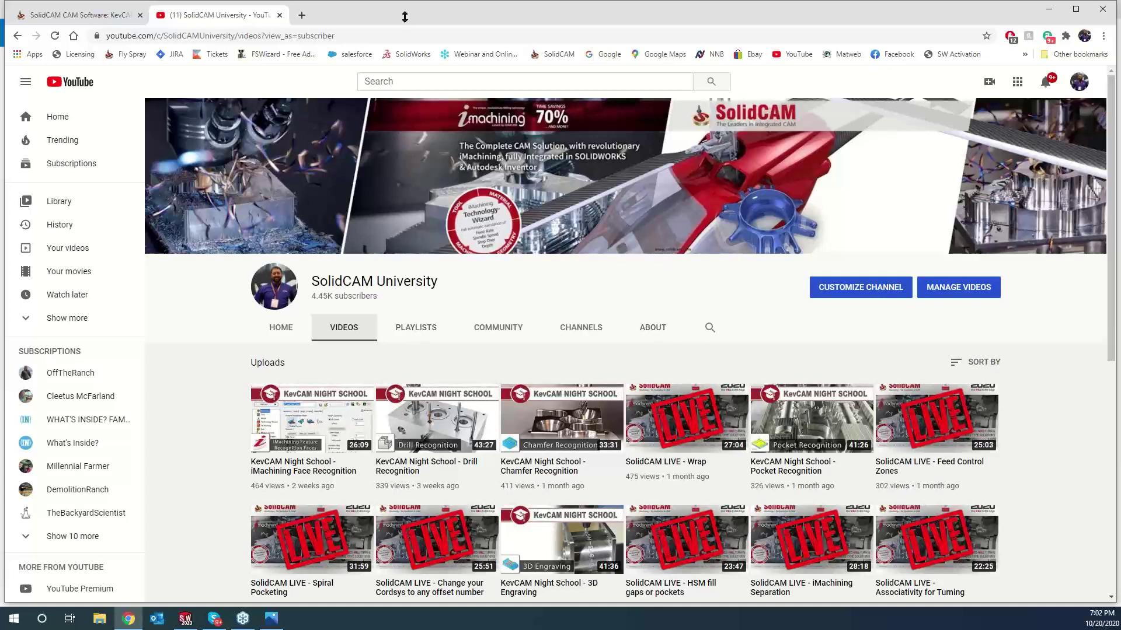
- In a new Facebook tab, search 'solidcam north america' and open the SolidCAM North America group
left_click(301, 14)
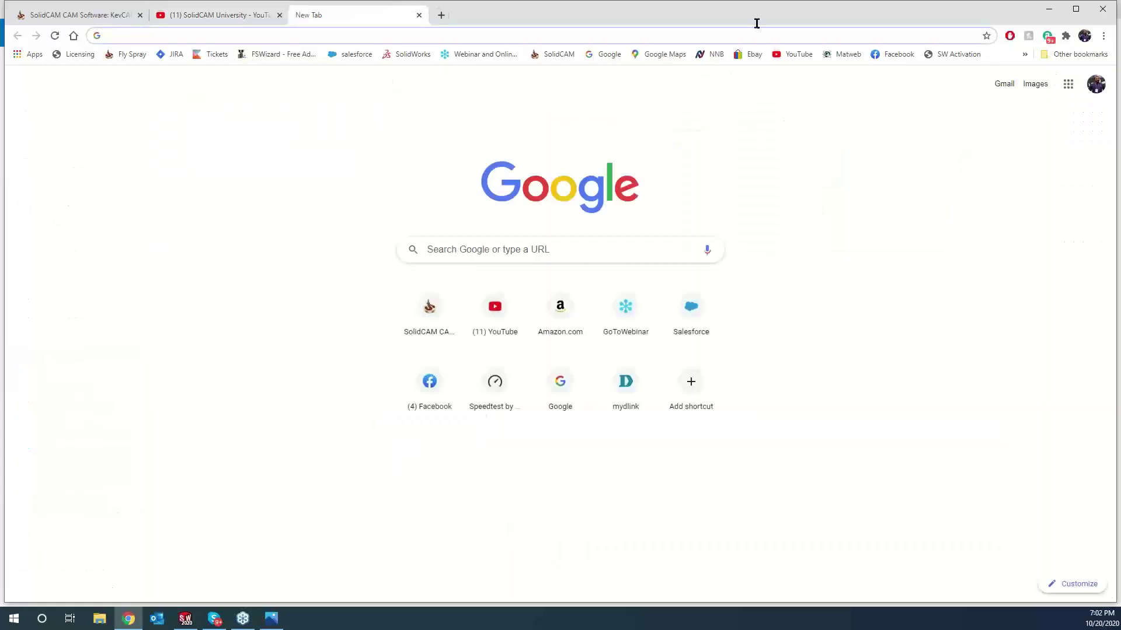
left_click(882, 54)
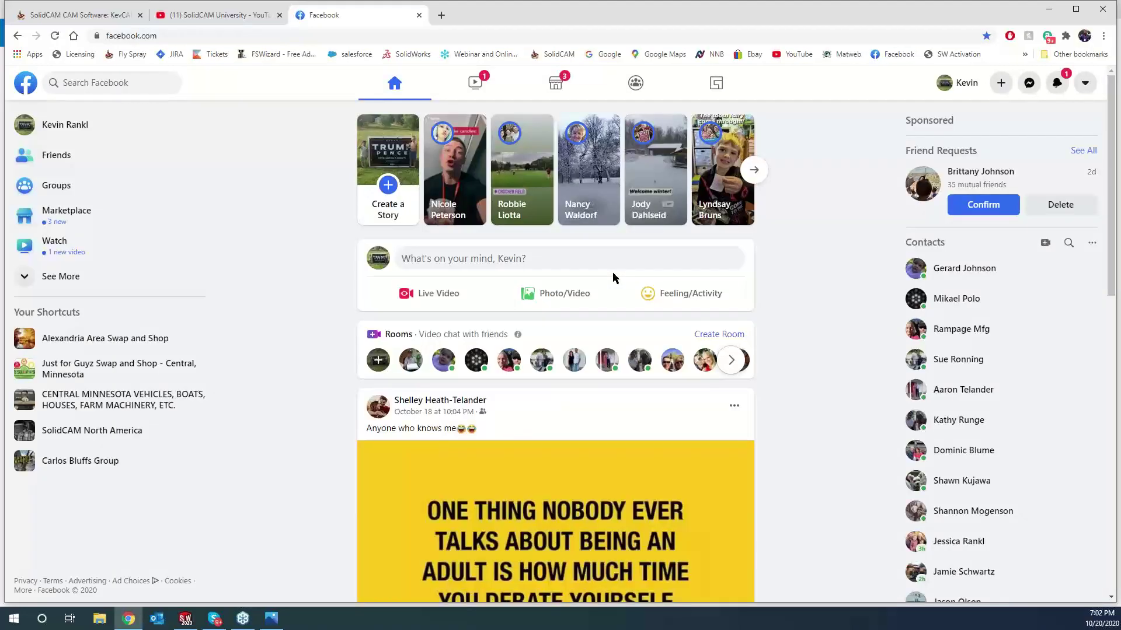
left_click(96, 80)
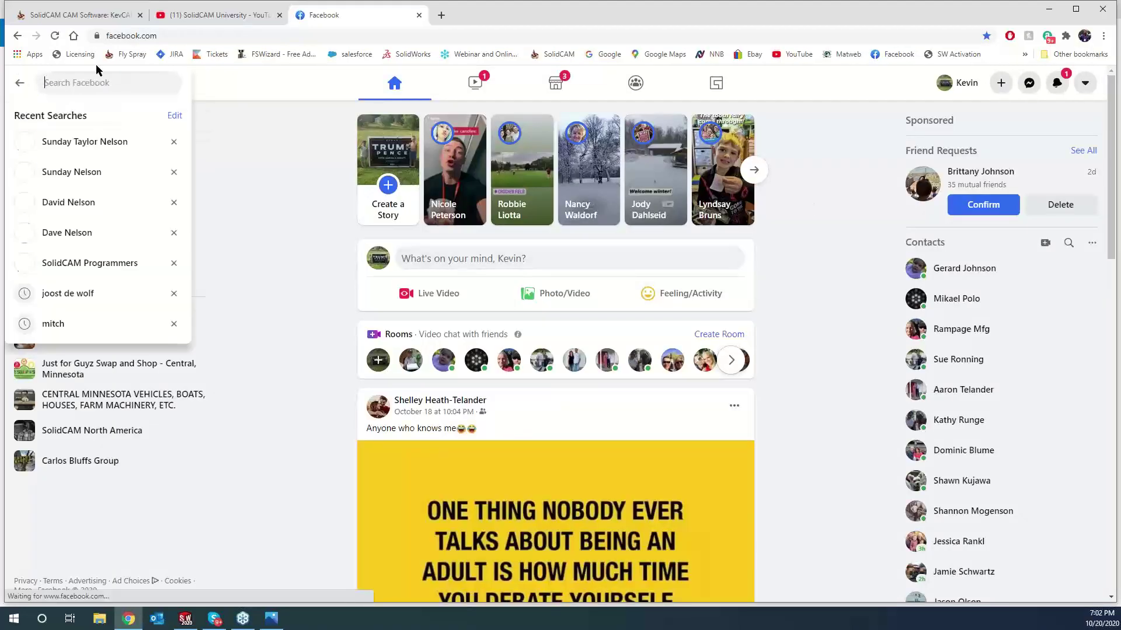
type("sol")
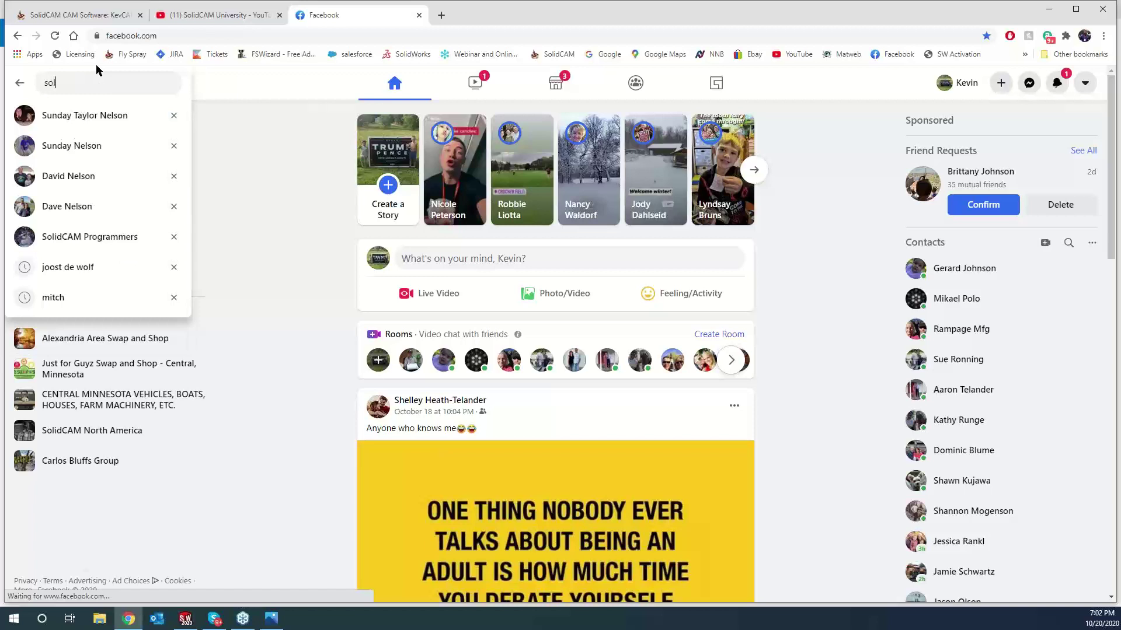
type("id")
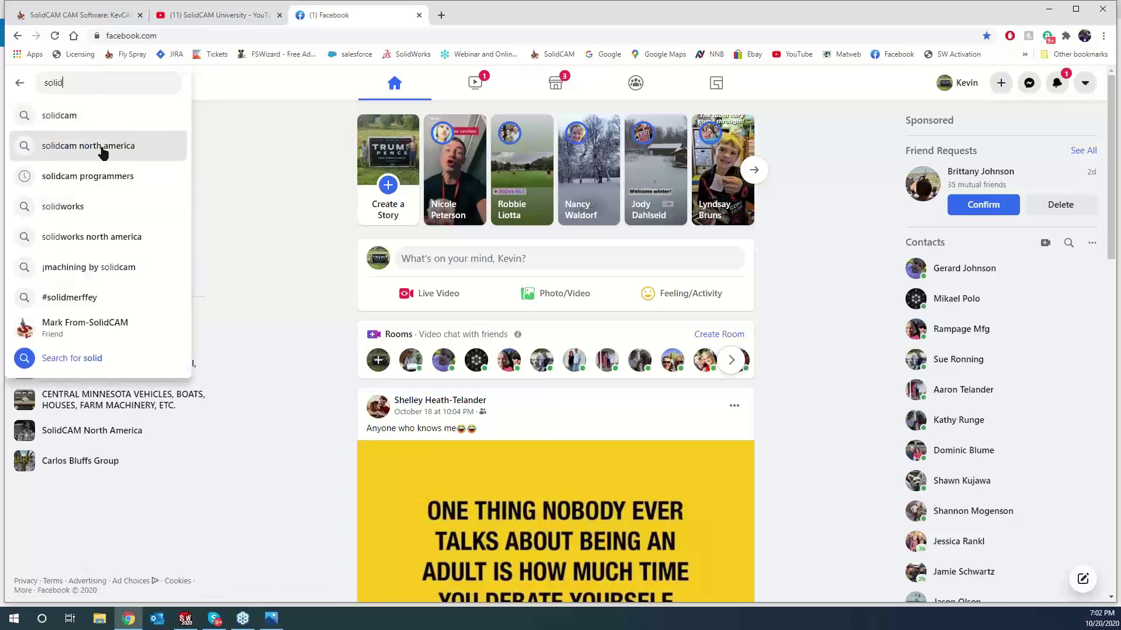
left_click(102, 147)
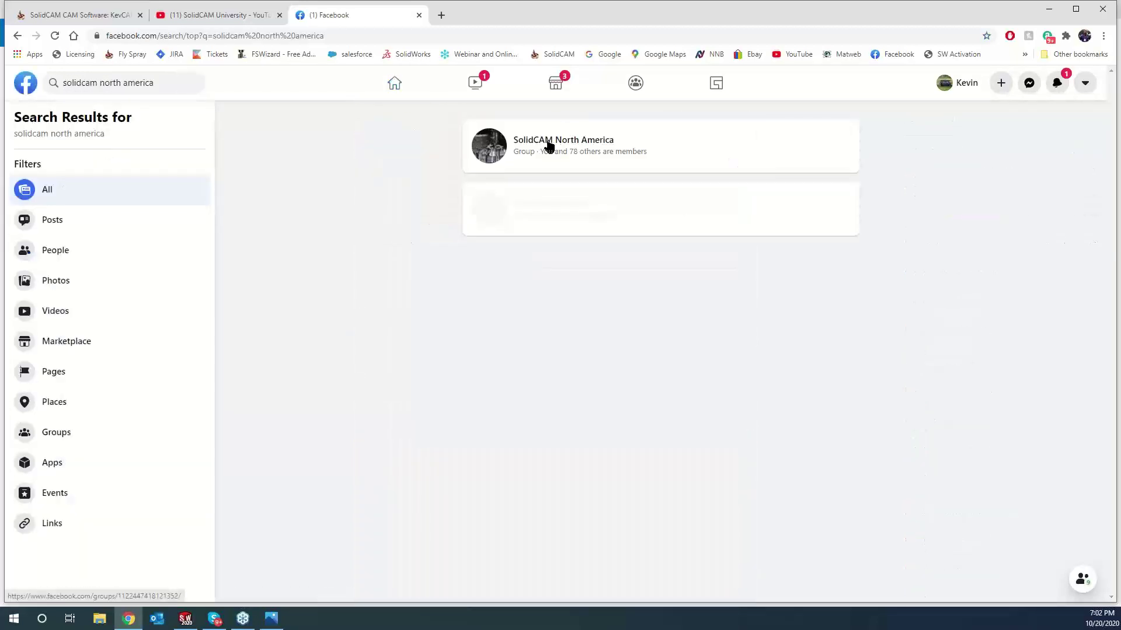
left_click(548, 145)
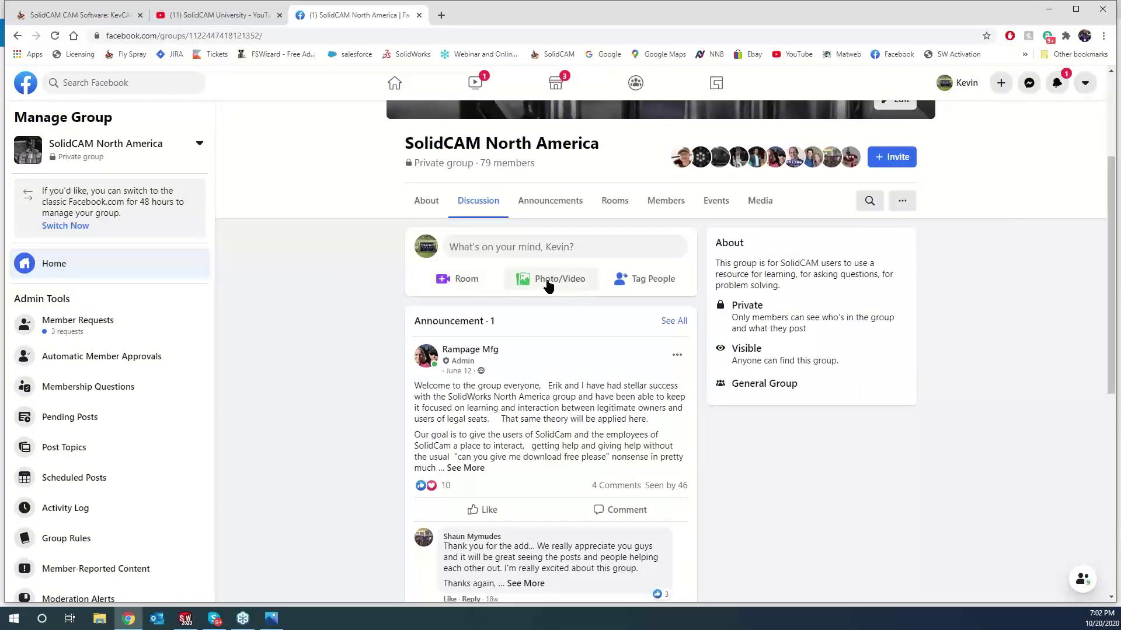
- After backing out of Photo/Video and Room, choose Live Video from the group's More options
left_click(548, 280)
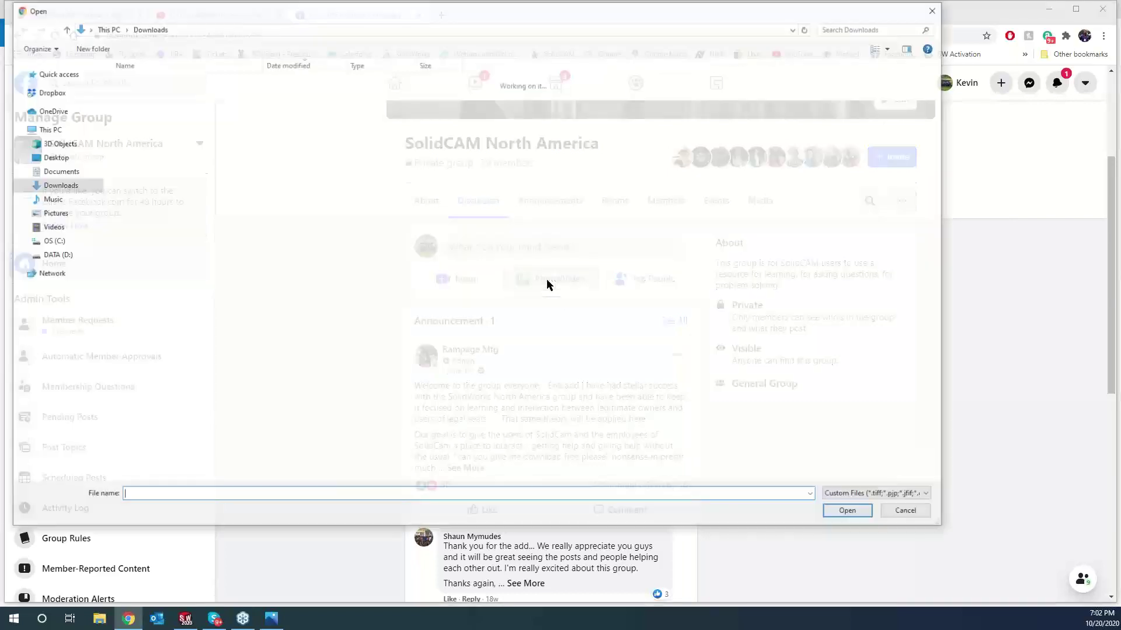
left_click(936, 9)
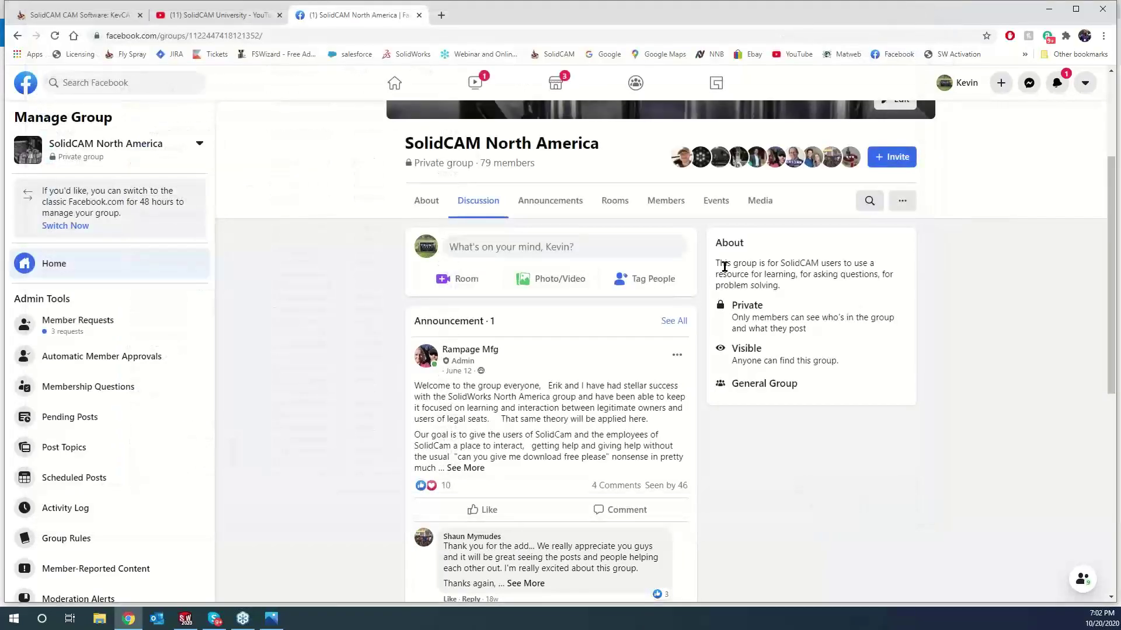
left_click(461, 279)
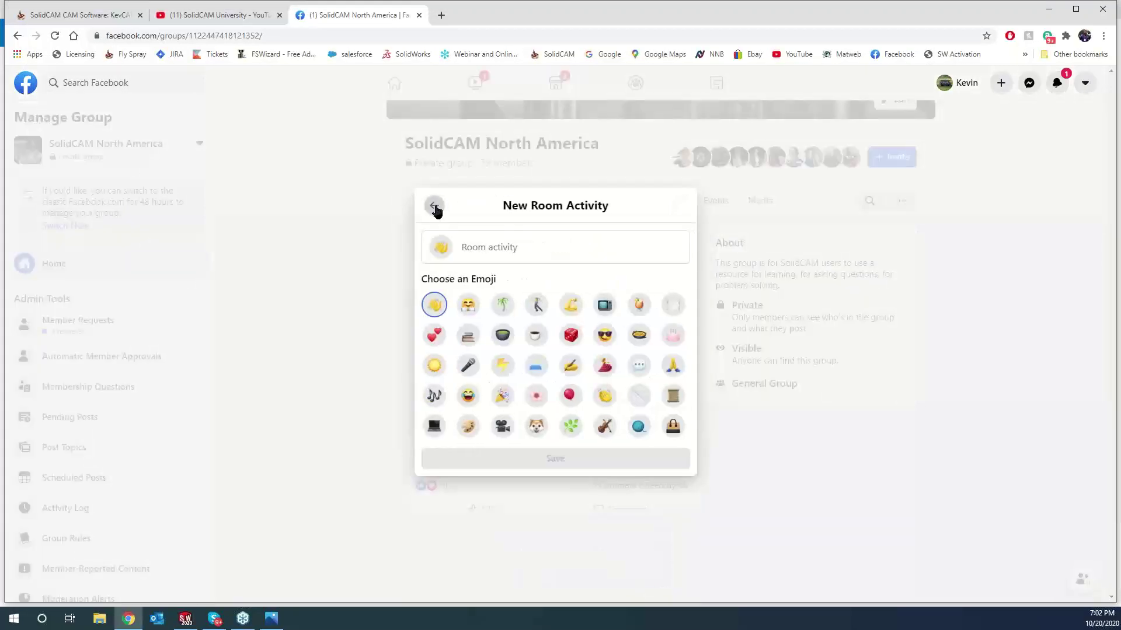
left_click(434, 207)
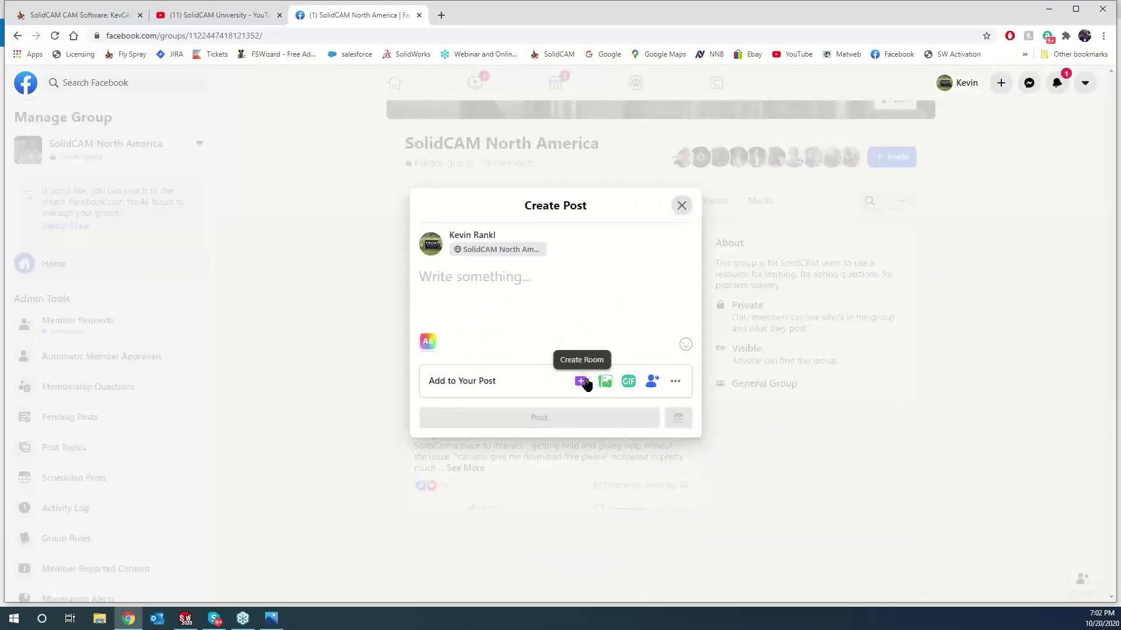
left_click(674, 384)
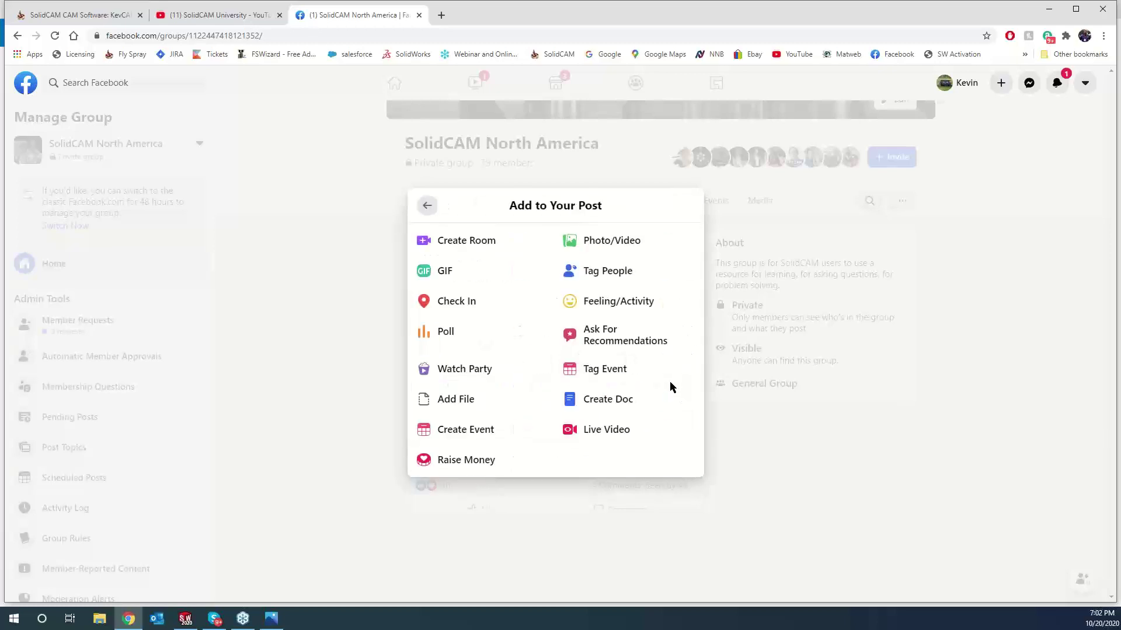
left_click(603, 431)
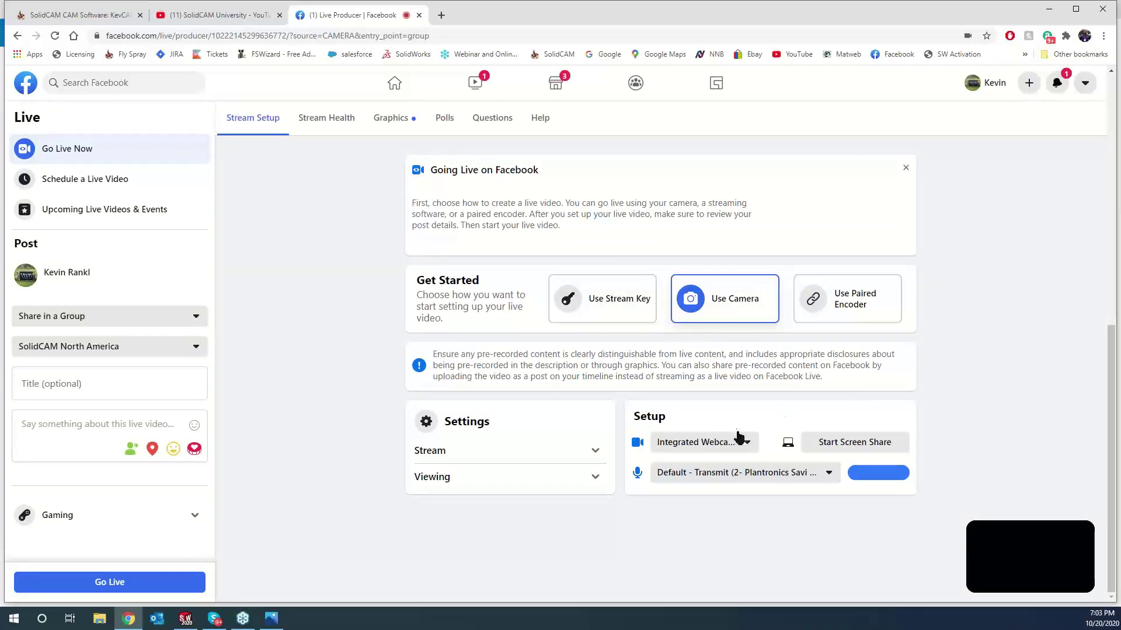
- Start a screen share using Screen 1 under Your Entire Screen
left_click(848, 443)
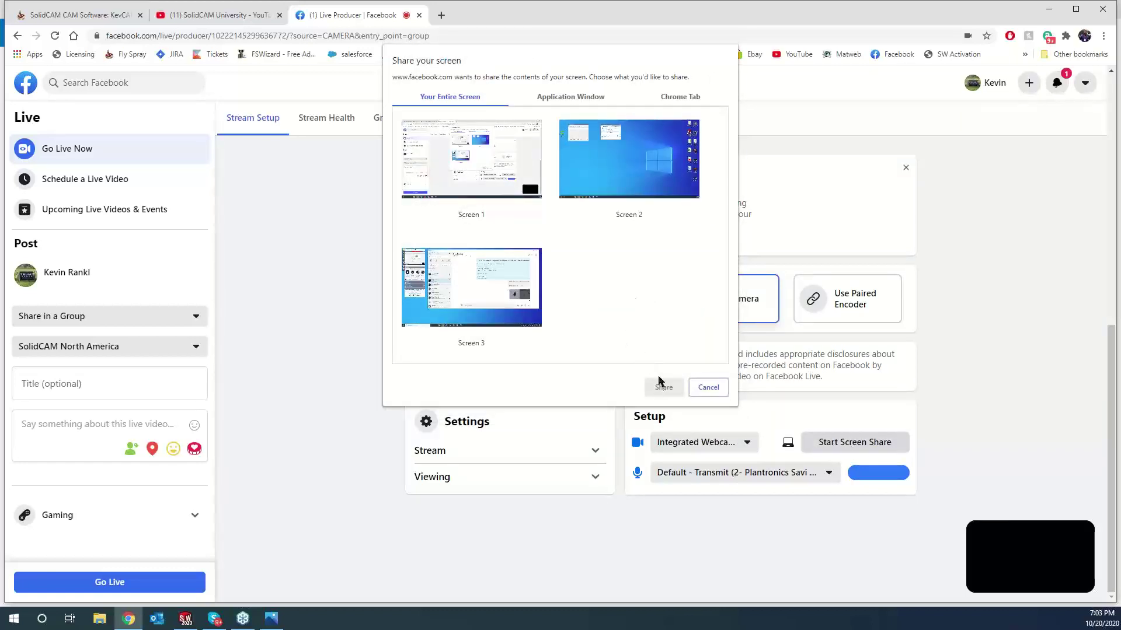
left_click(503, 157)
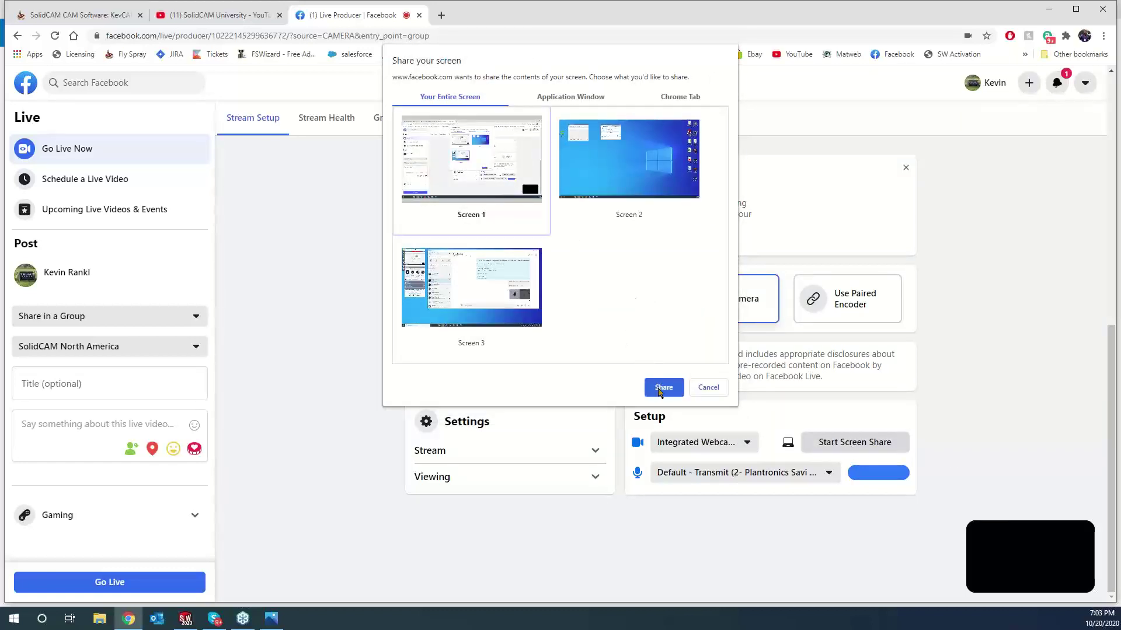
left_click(661, 386)
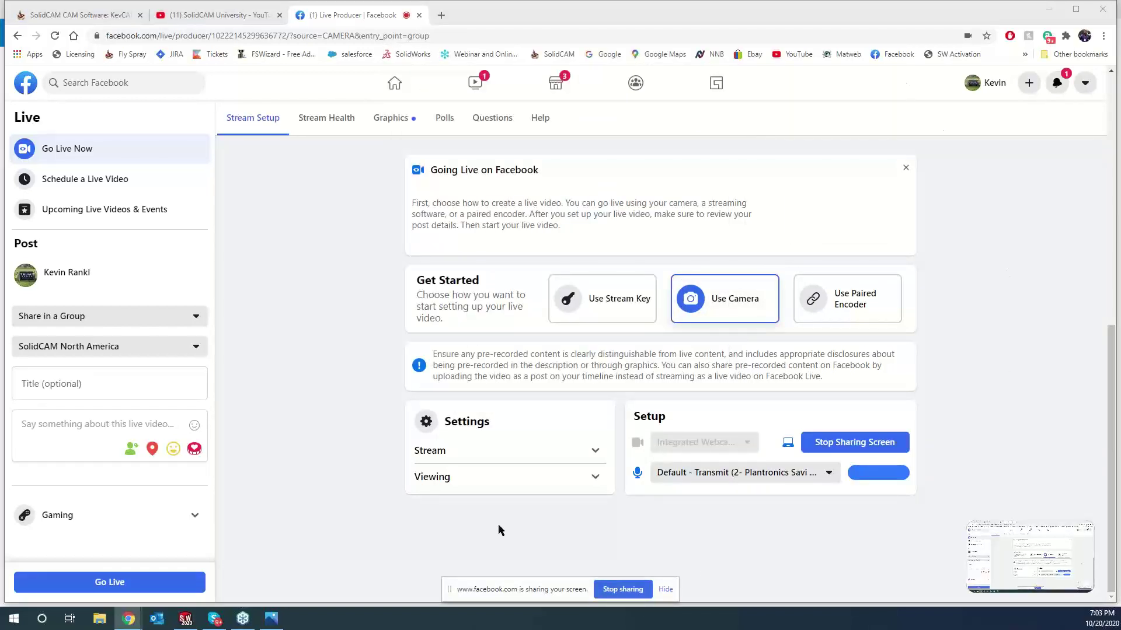
- In another new Facebook tab, search 'solidcam programmers' and open the SolidCAM Programmers group
left_click(441, 16)
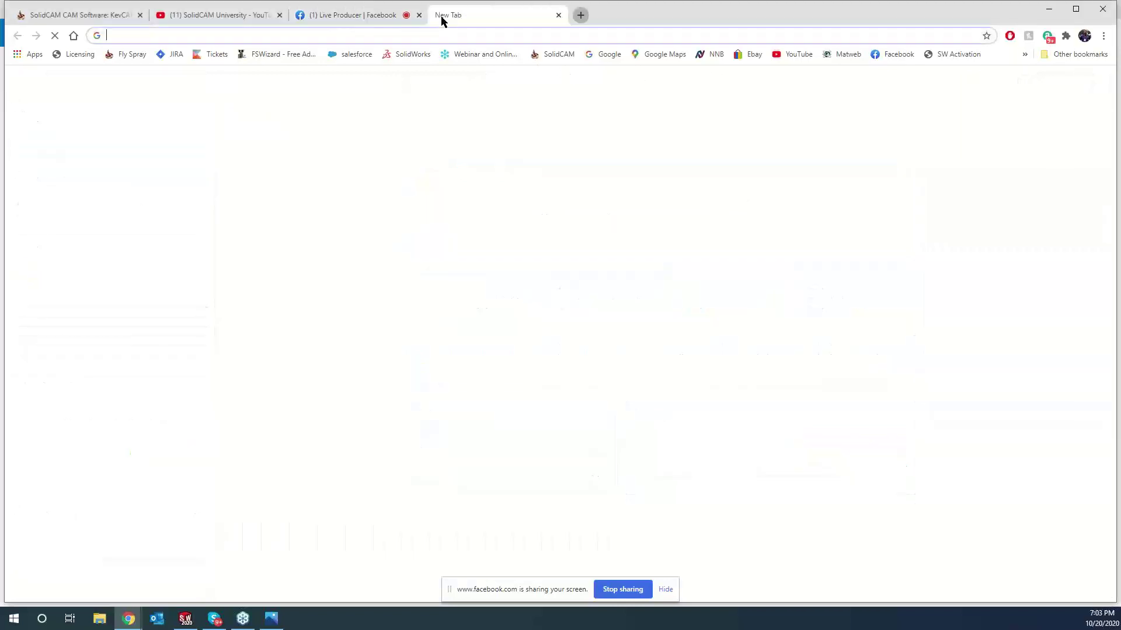
left_click(894, 54)
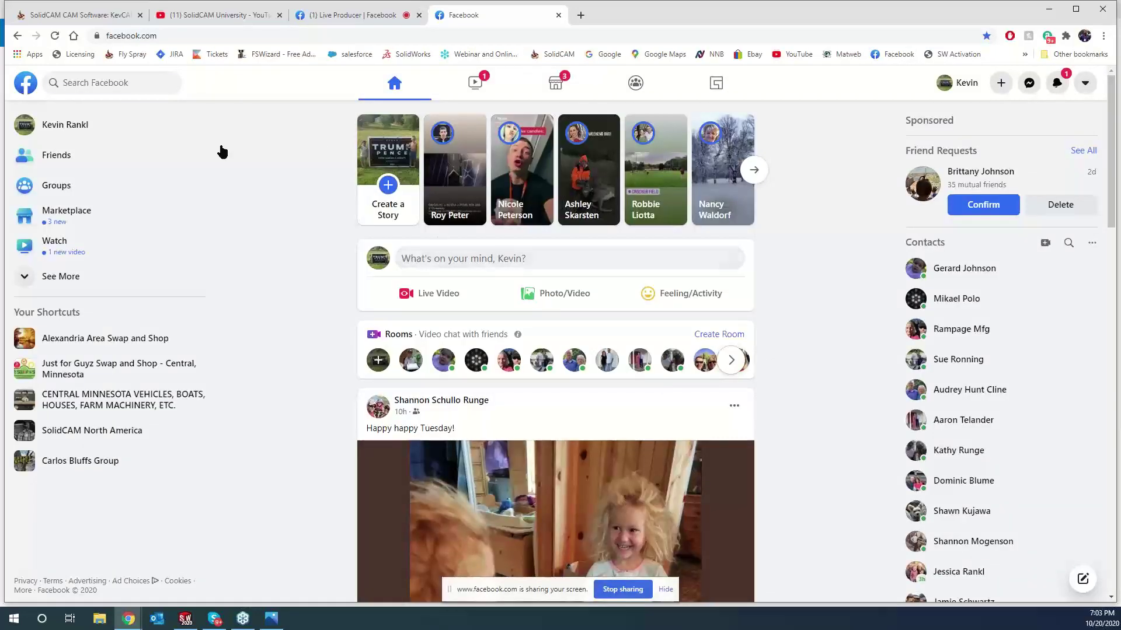
left_click(111, 83)
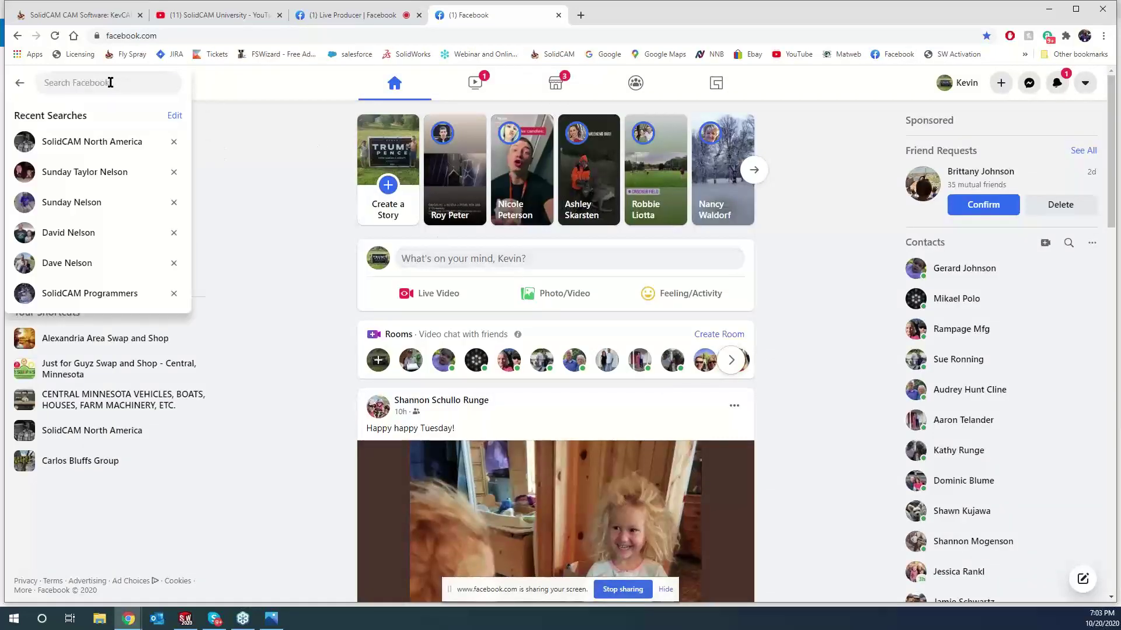
type("solidcam")
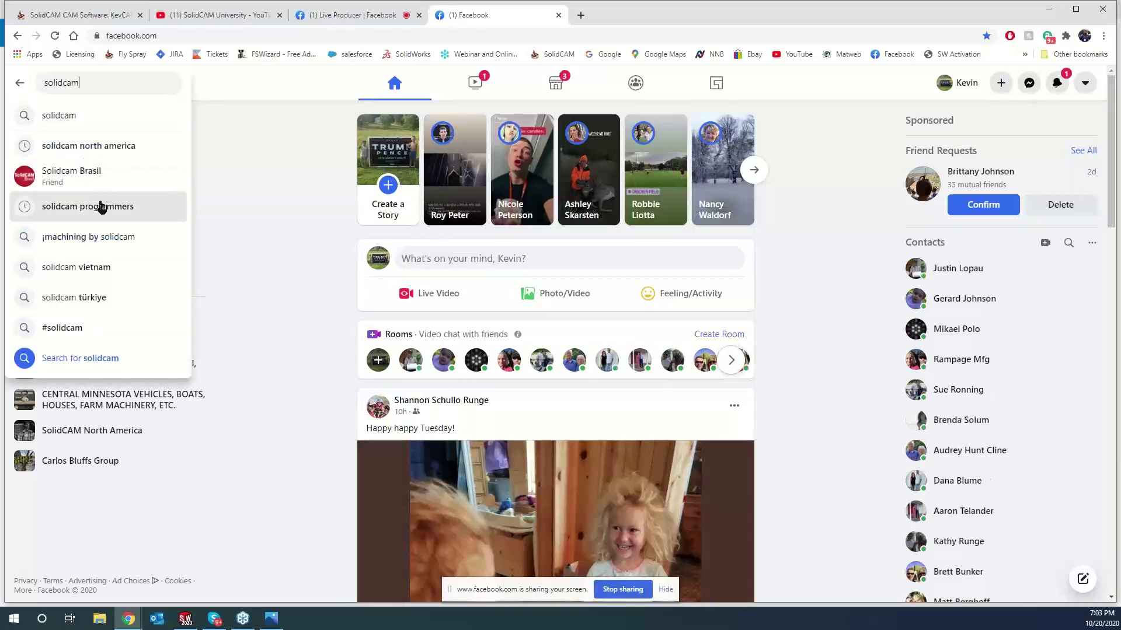
left_click(99, 207)
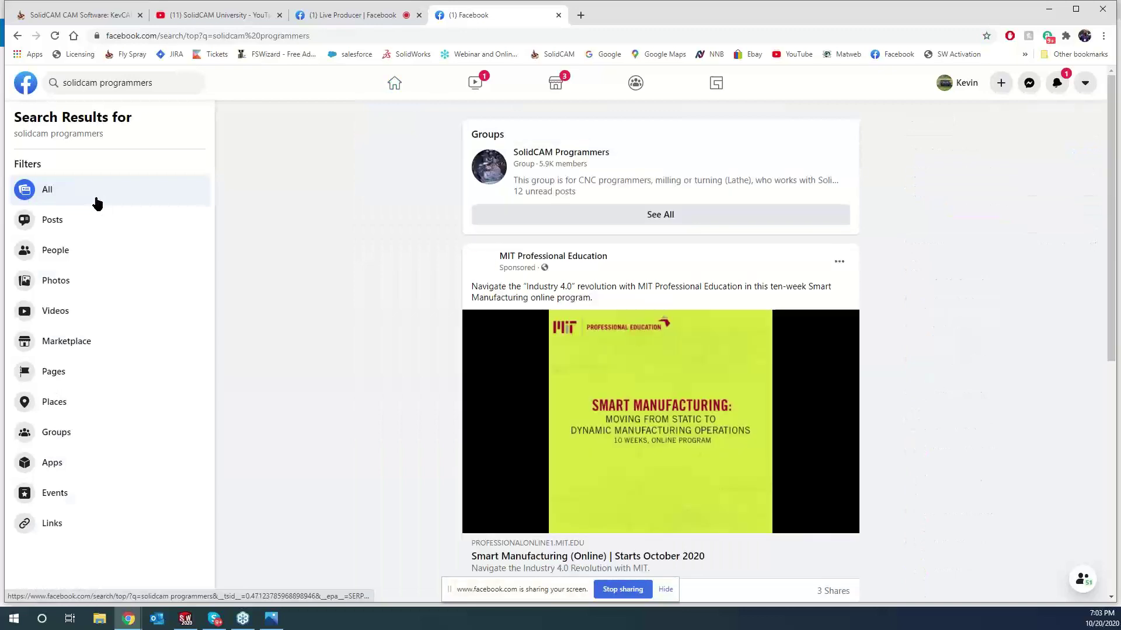
left_click(541, 154)
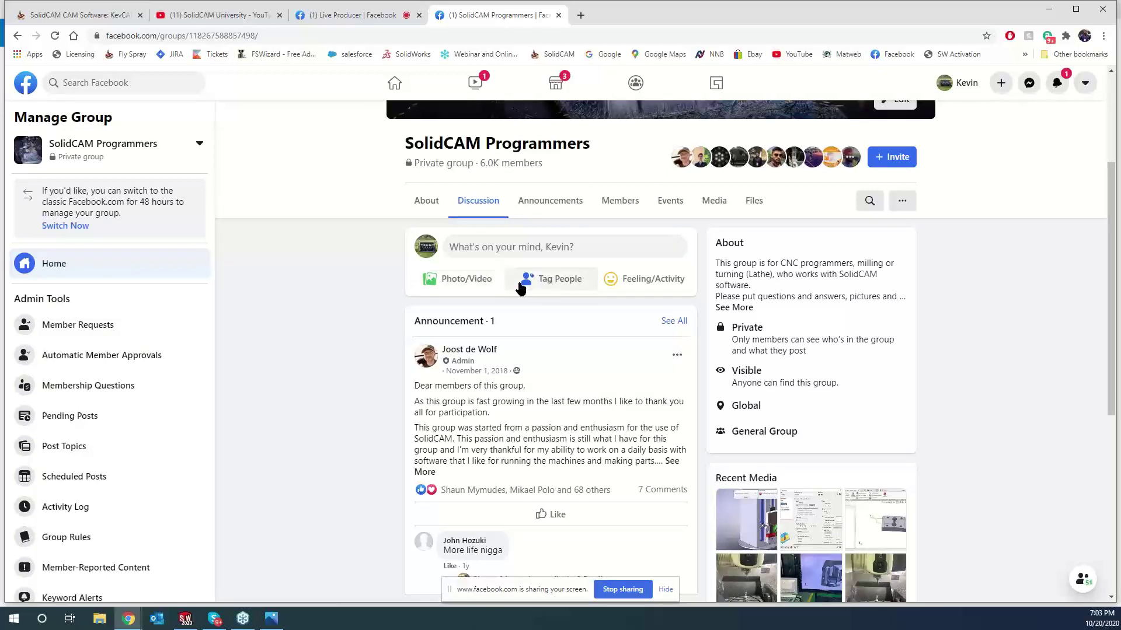
- Start a Live Video post in the SolidCAM Programmers group from the post's More options
left_click(469, 279)
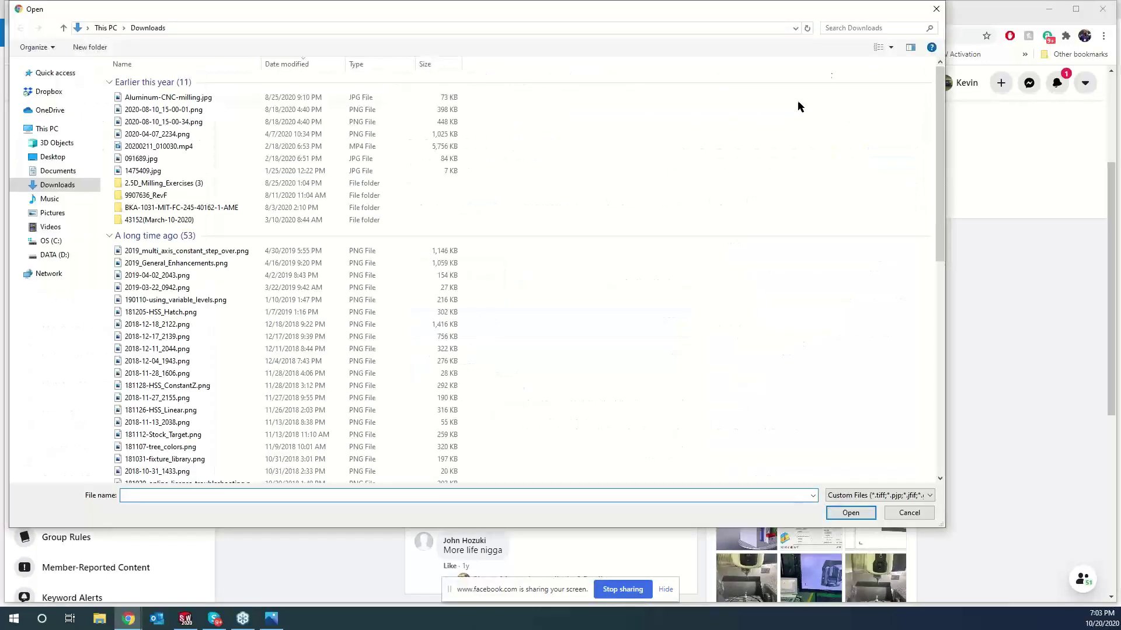
left_click(943, 10)
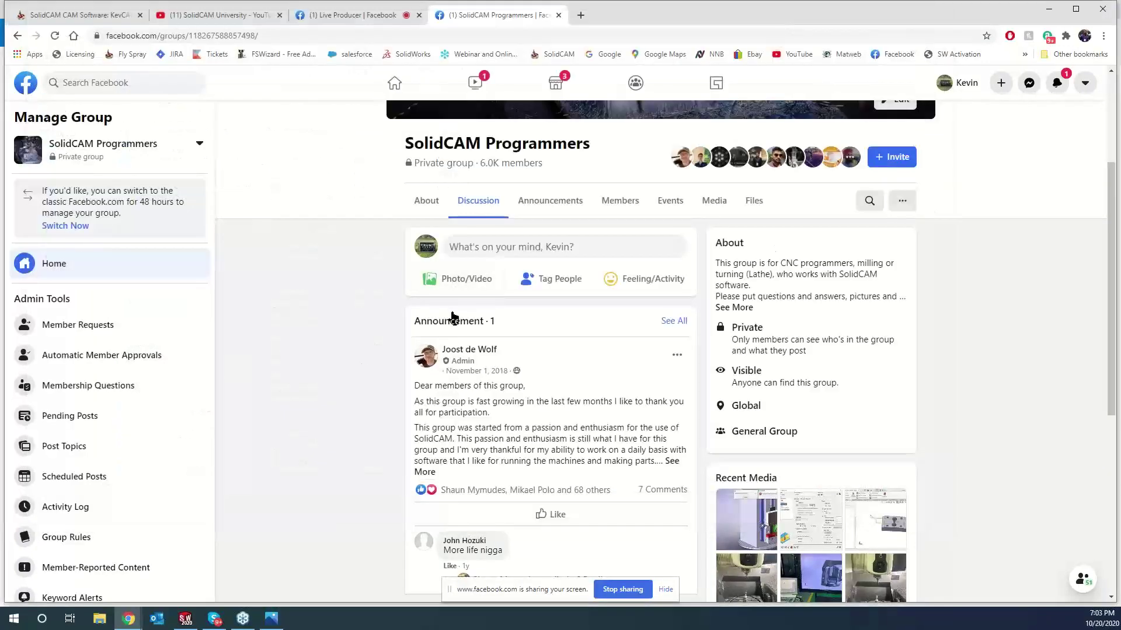
left_click(508, 247)
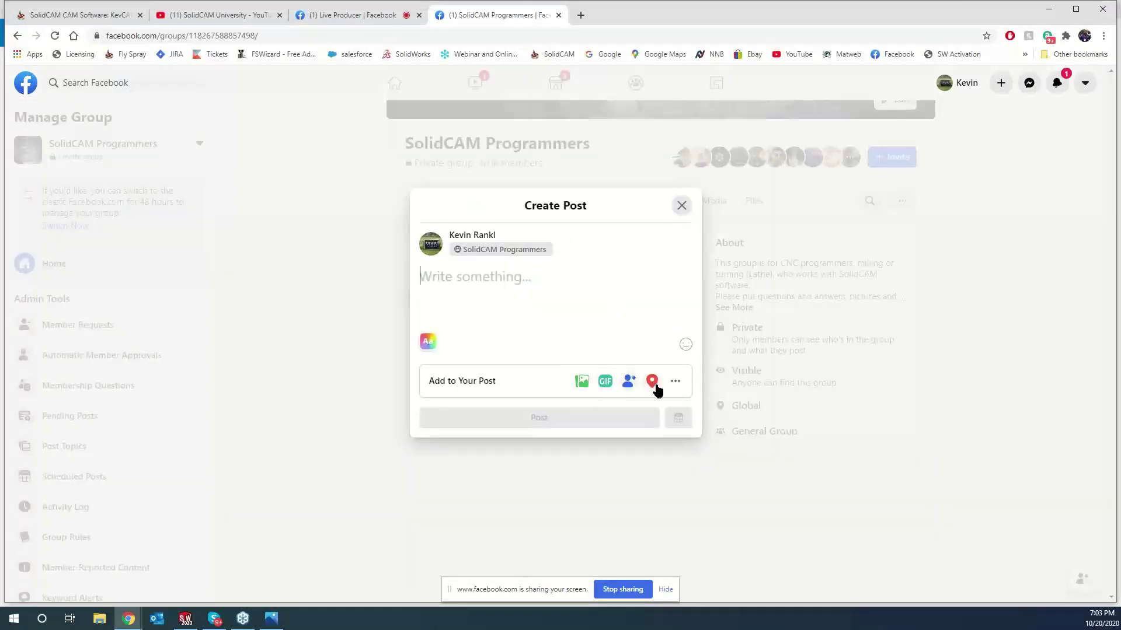
left_click(673, 381)
left_click(607, 400)
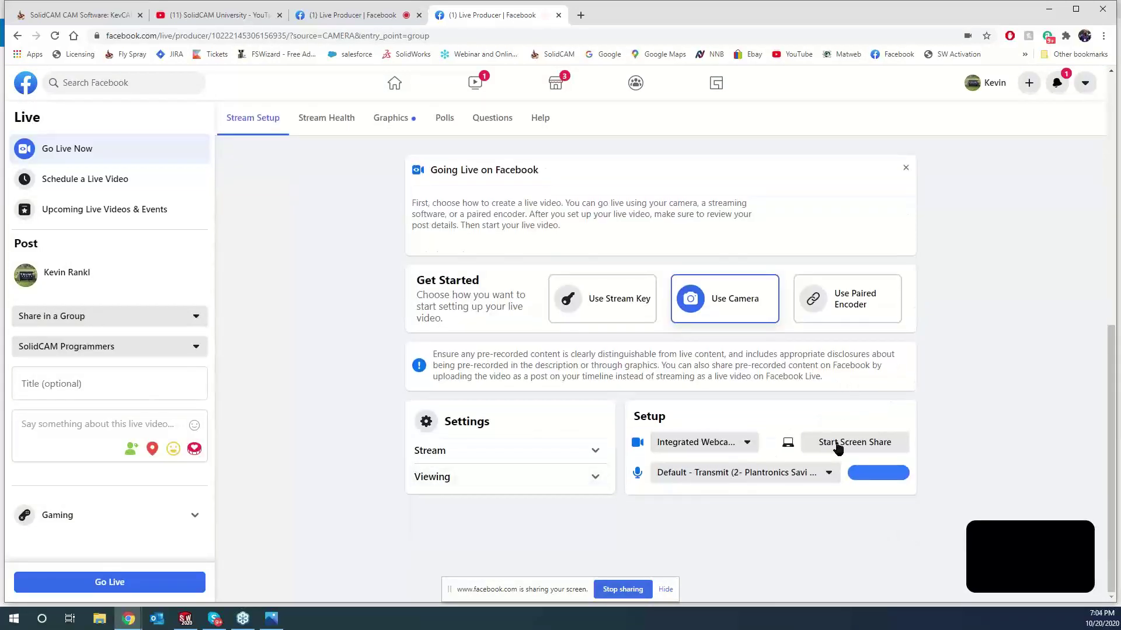
- Share the first screen as the live video source, then minimize the browser
left_click(837, 449)
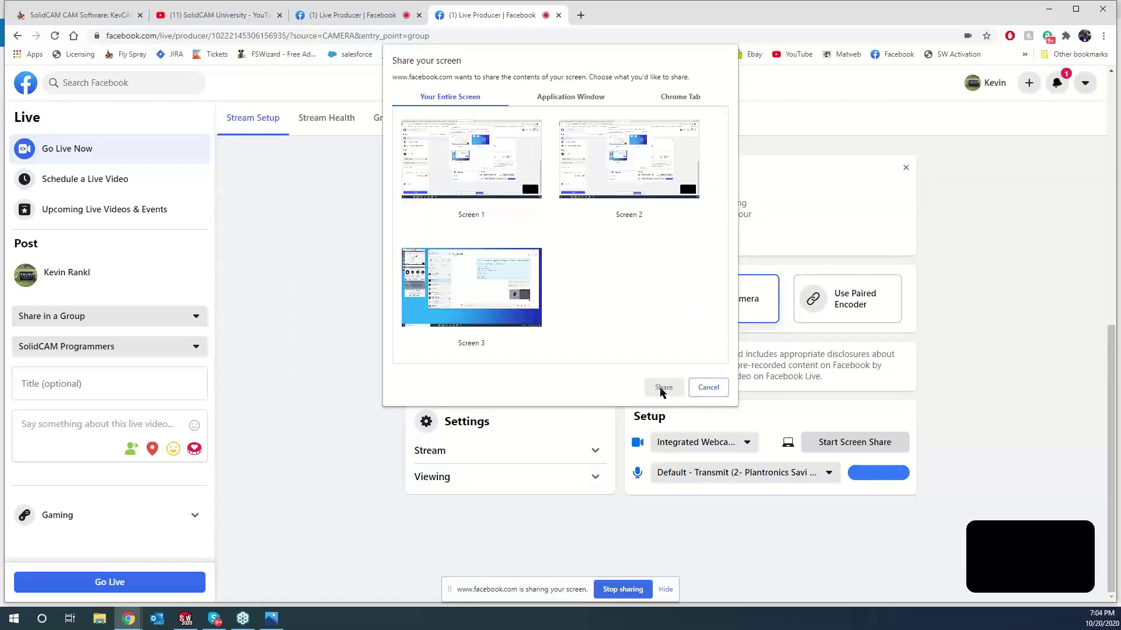
left_click(491, 181)
left_click(663, 387)
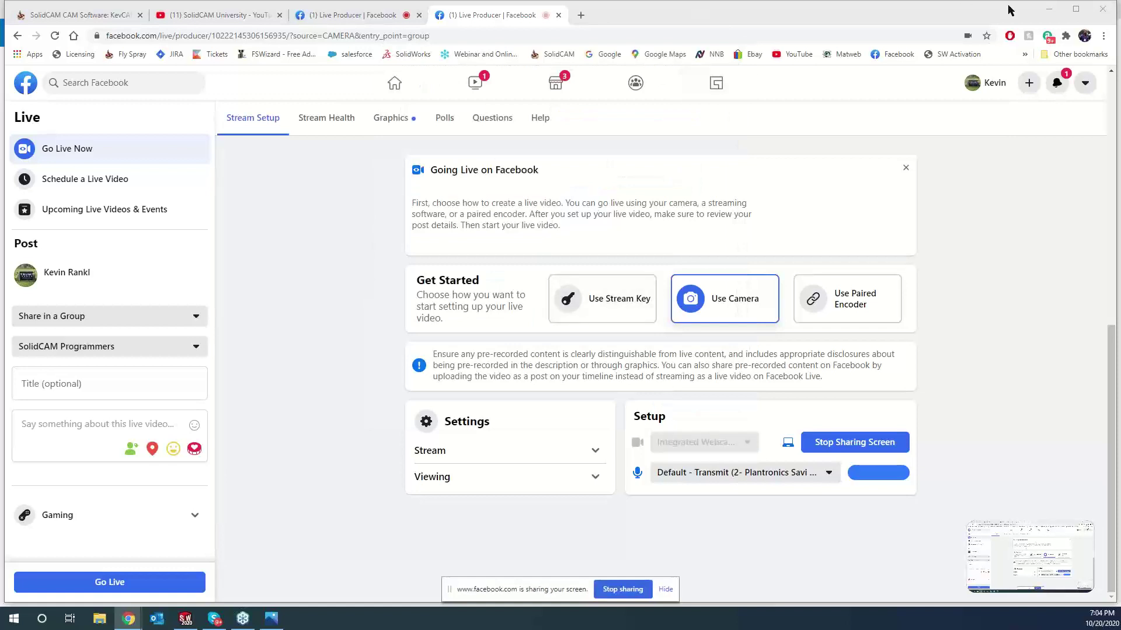
left_click(1047, 13)
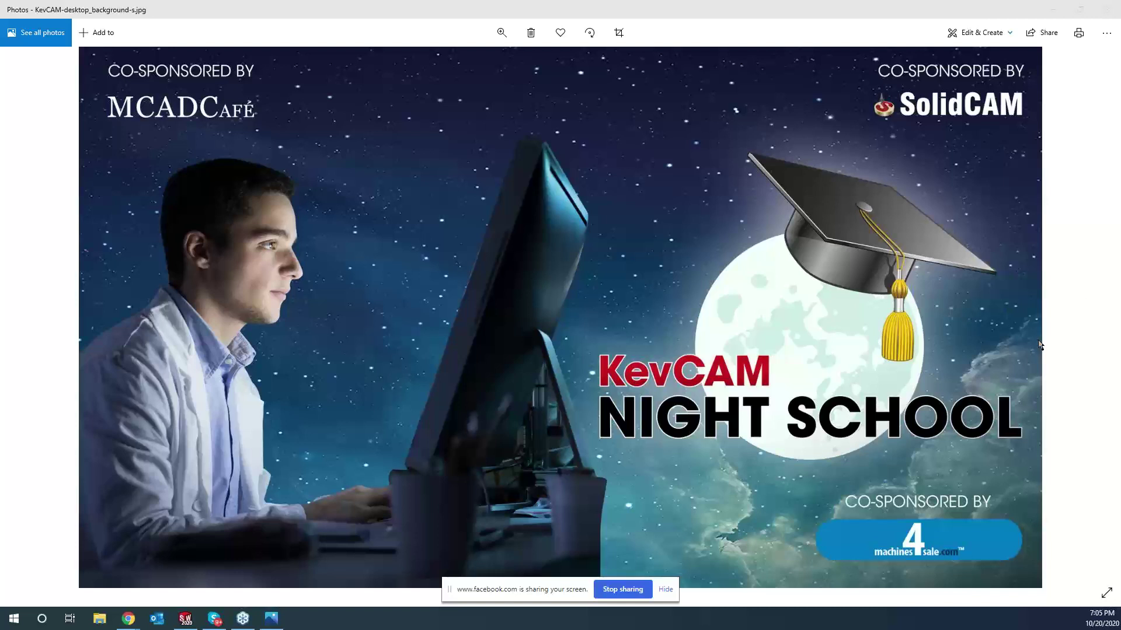
- Minimize the Photos window with the KevCAM Night School image to reveal SOLIDWORKS
left_click(1056, 8)
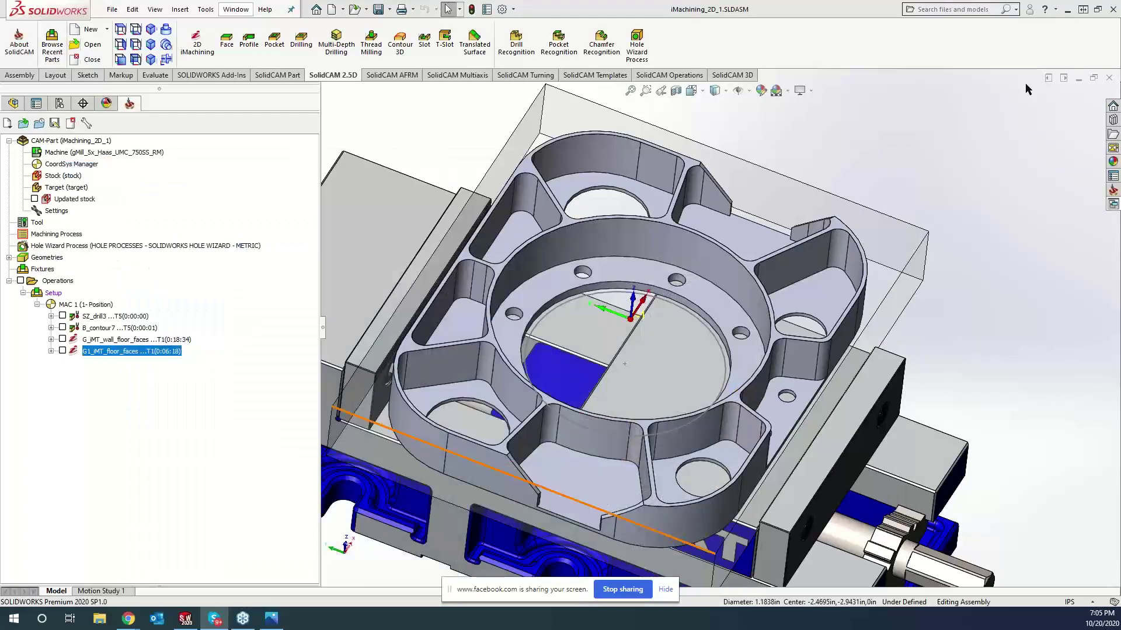
- Show the part in isometric view and open the G_iMT_wall_floor_faces operation for editing
left_click(423, 132)
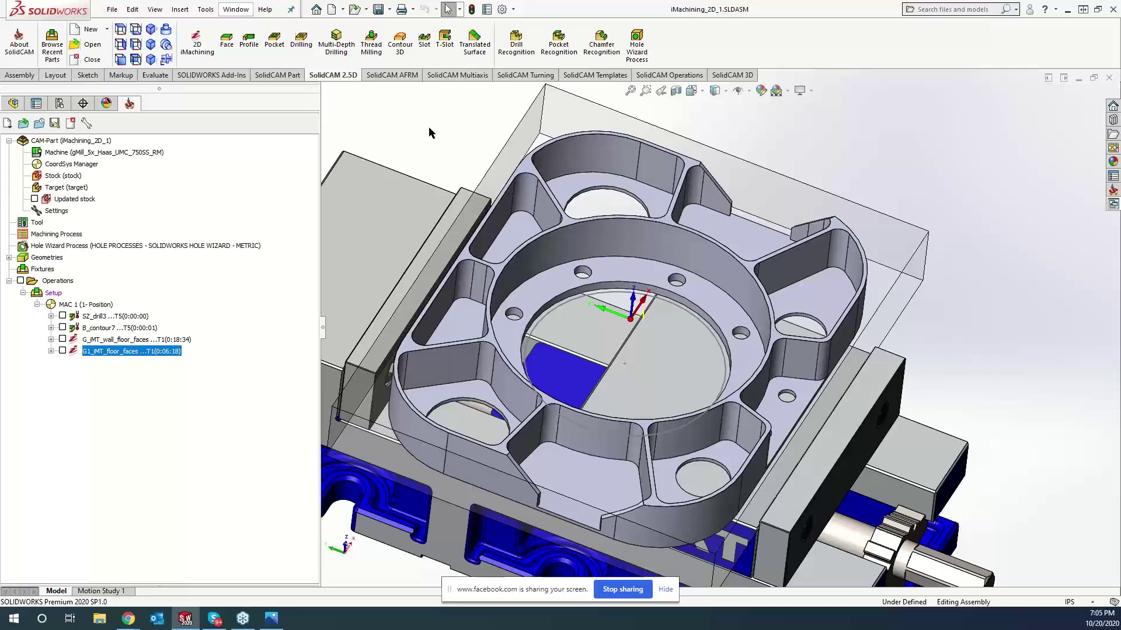
key("ctrl+7")
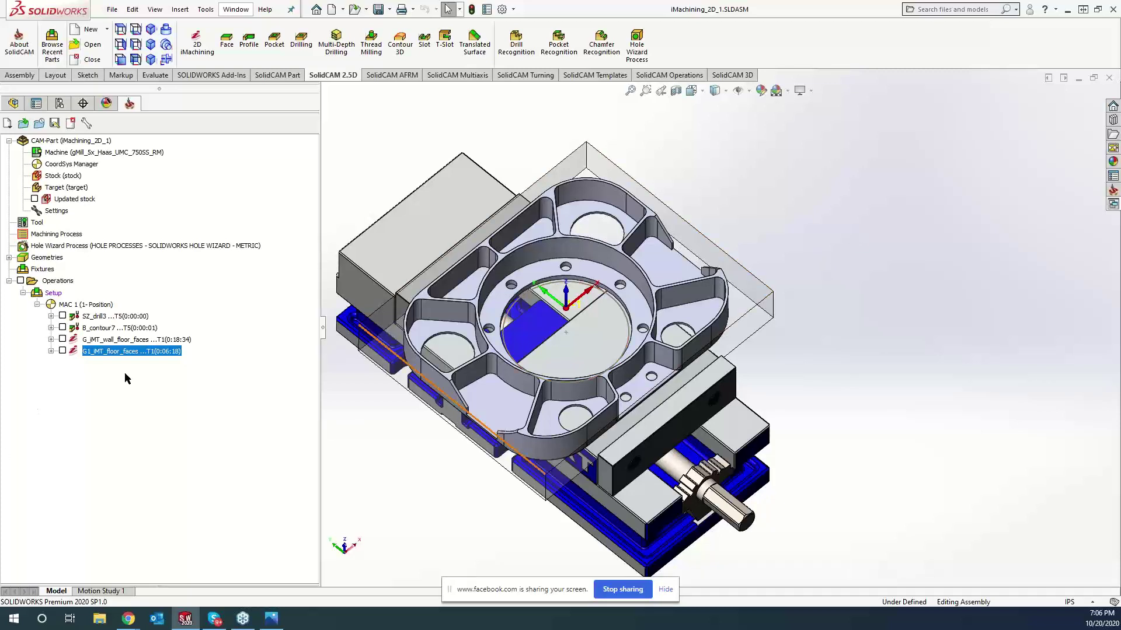
left_click(118, 341)
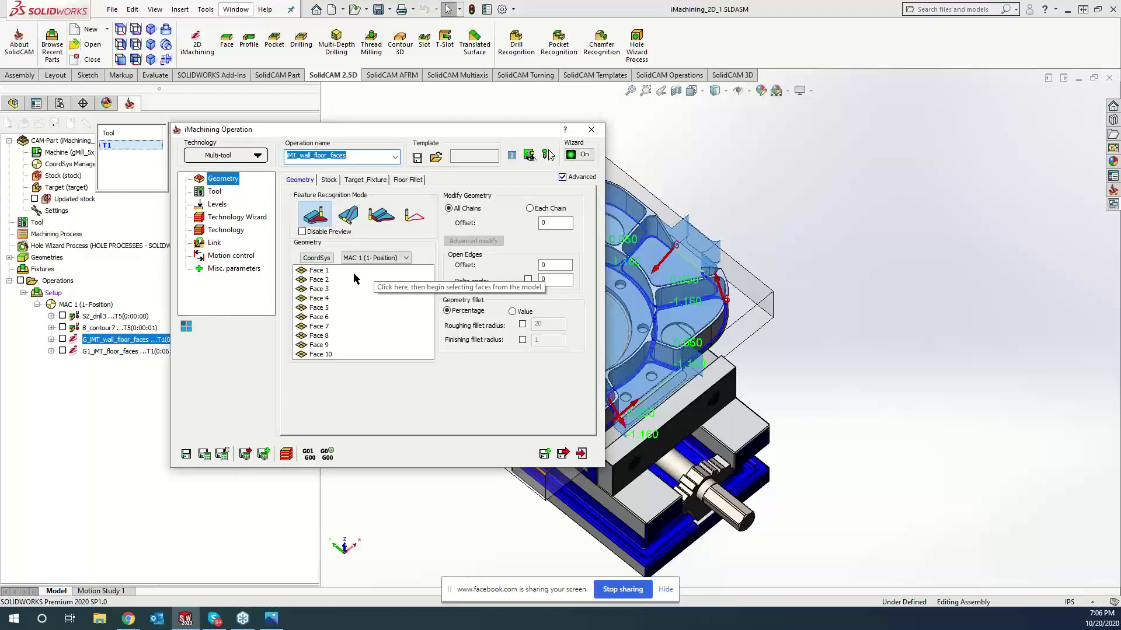
- Highlight the operation's ten geometry faces (Faces 1–10) on the model, then Save & Exit
left_click_drag(429, 129, 347, 124)
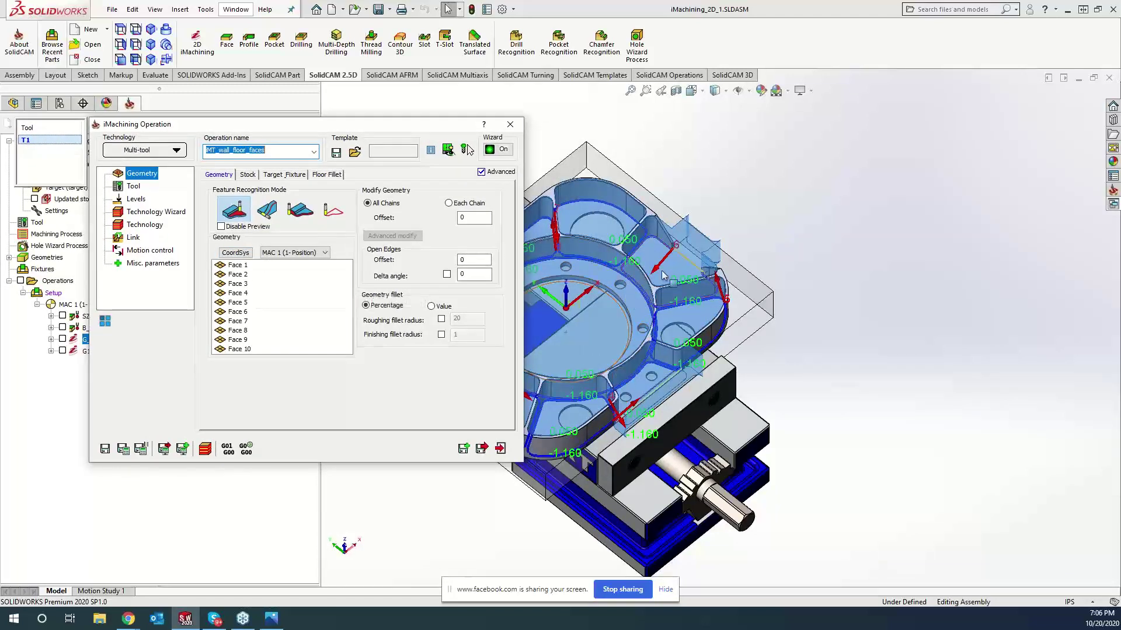
left_click(909, 344)
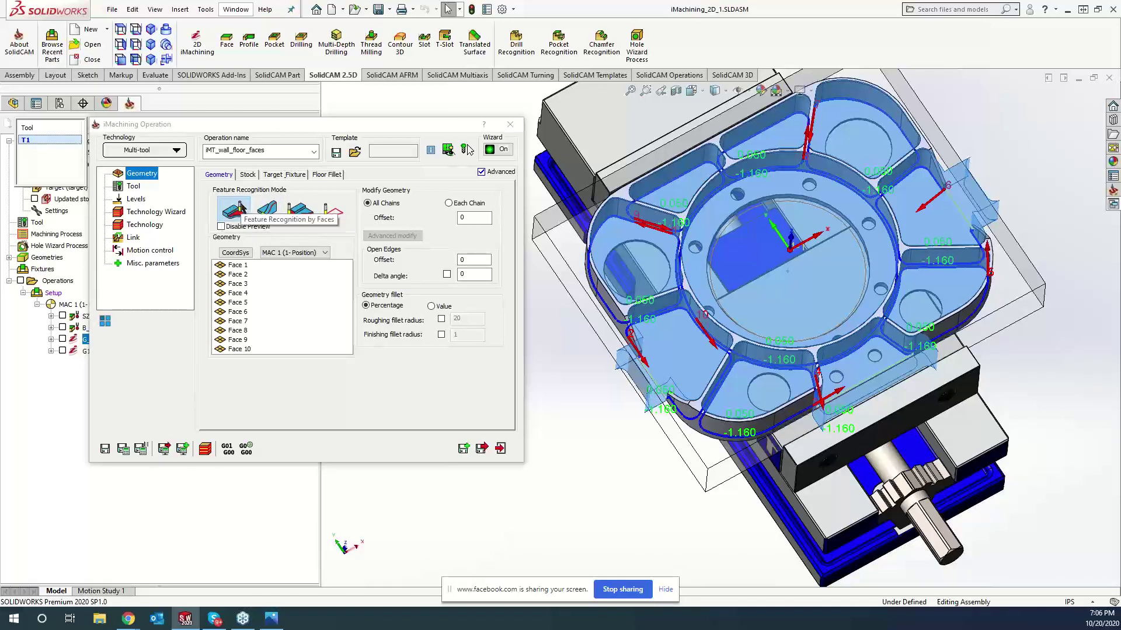
left_click(295, 303)
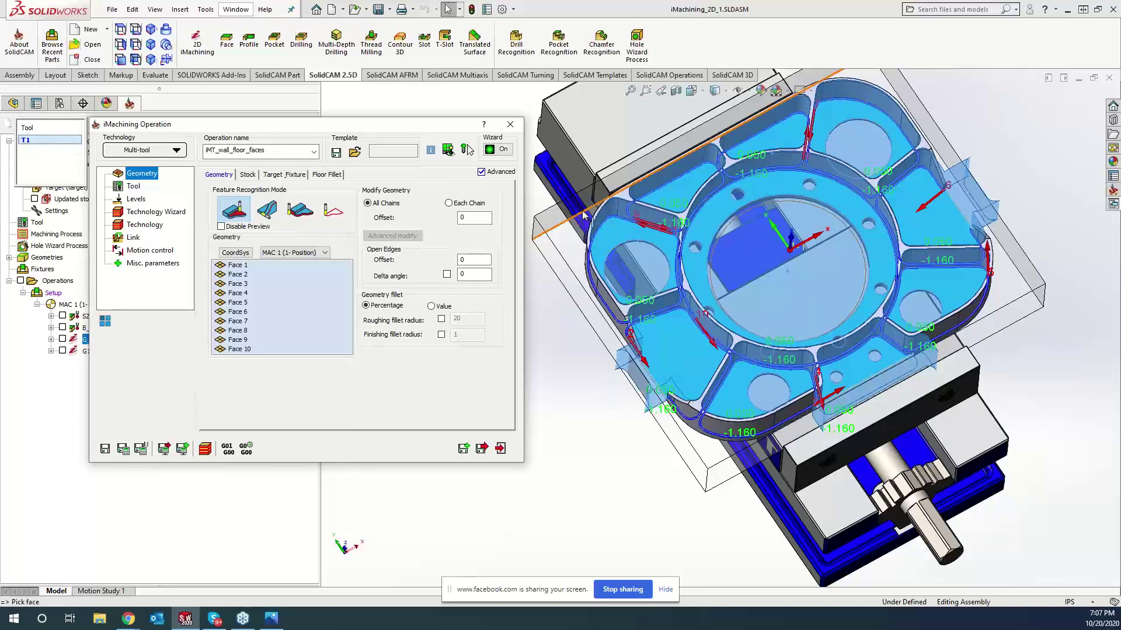
left_click(510, 125)
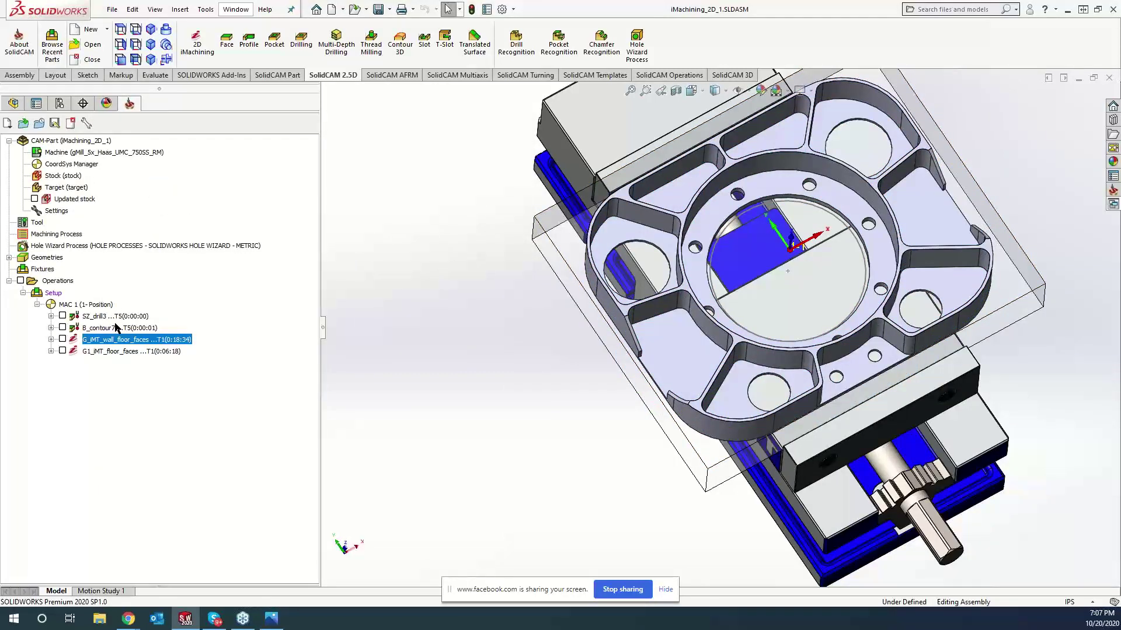
- Simulate all four selected operations in the Machine Simulation view
left_click(125, 351, "shift")
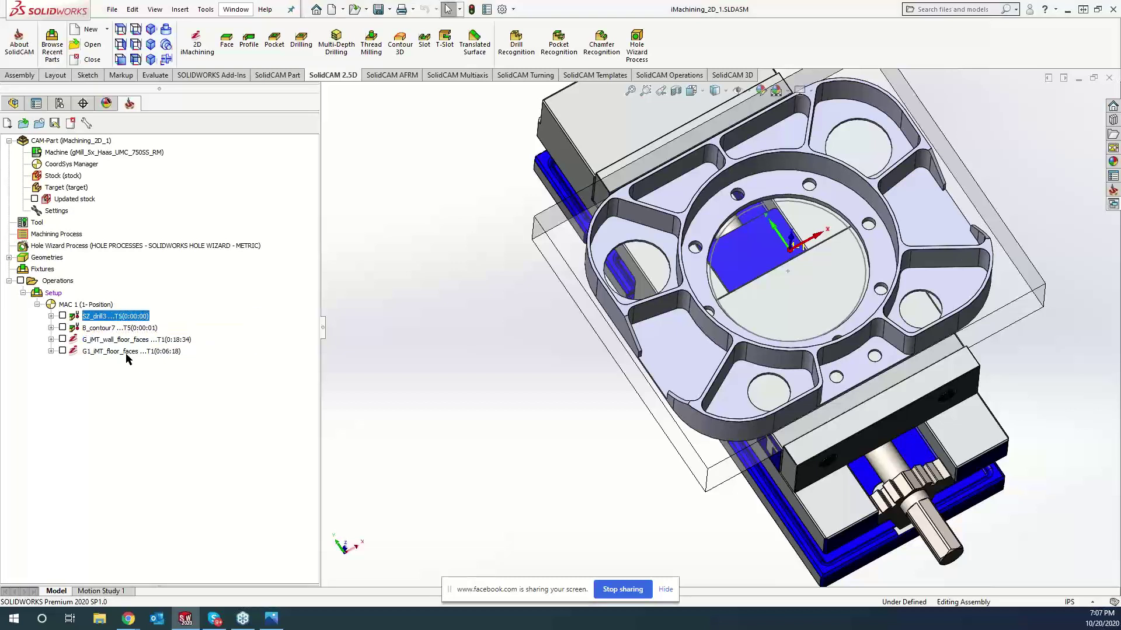
right_click(126, 351)
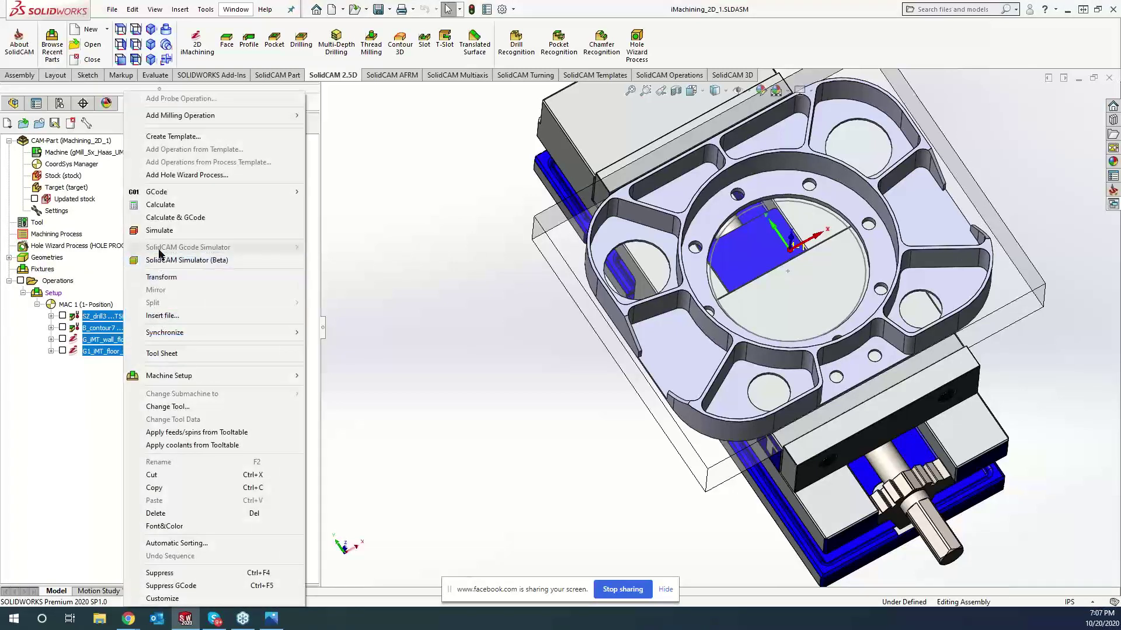
left_click(161, 231)
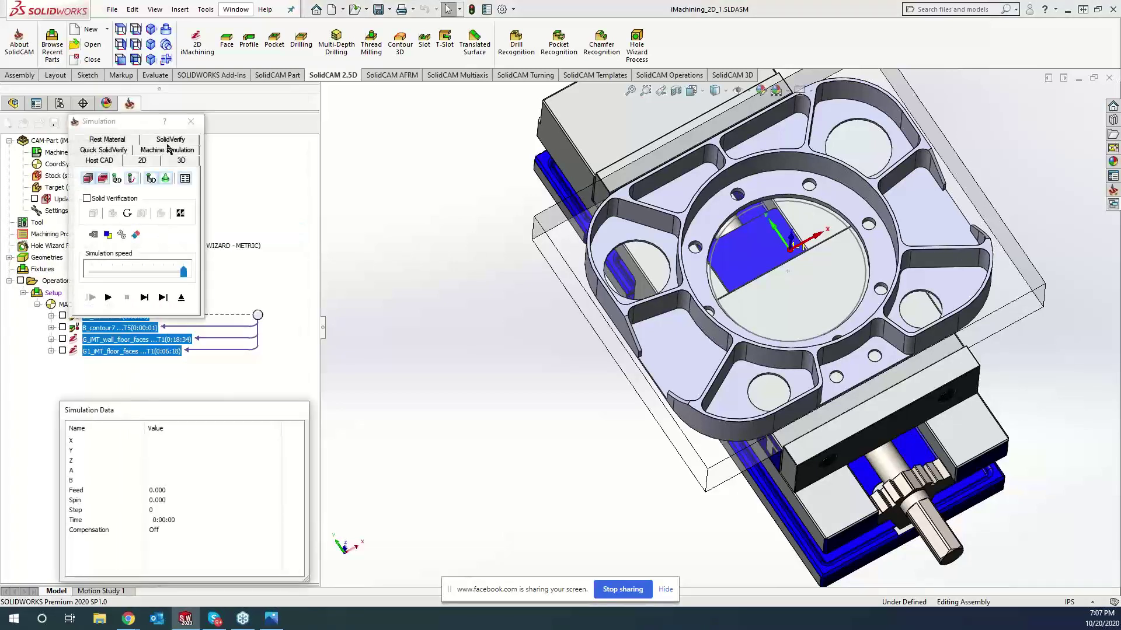
left_click(167, 150)
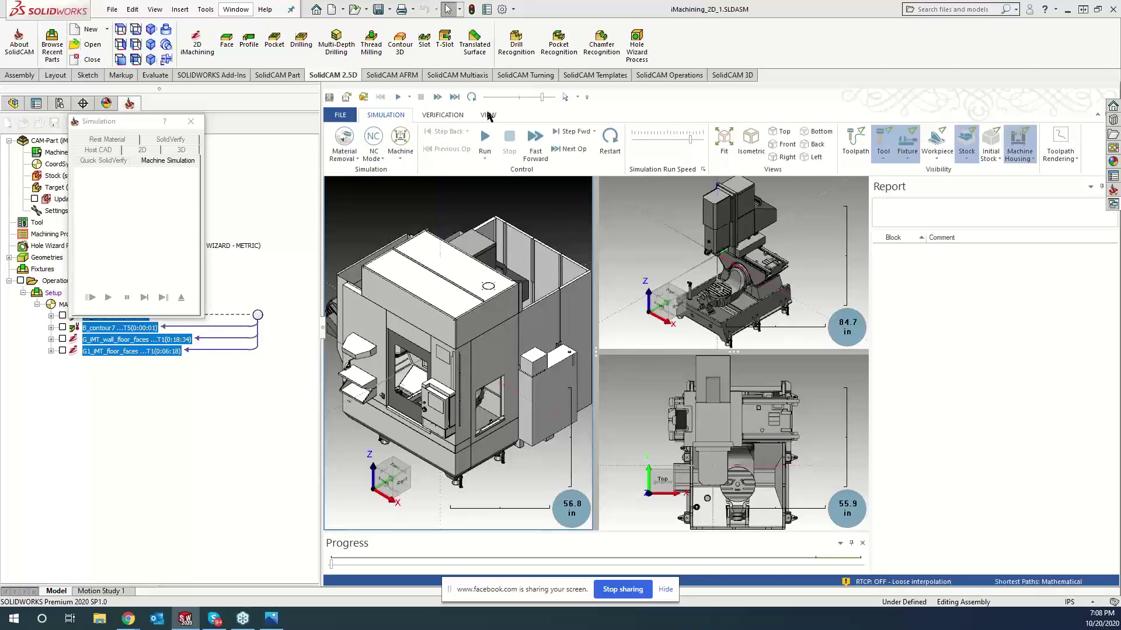
- Switch the simulation display to a single maximized viewport
left_click(488, 115)
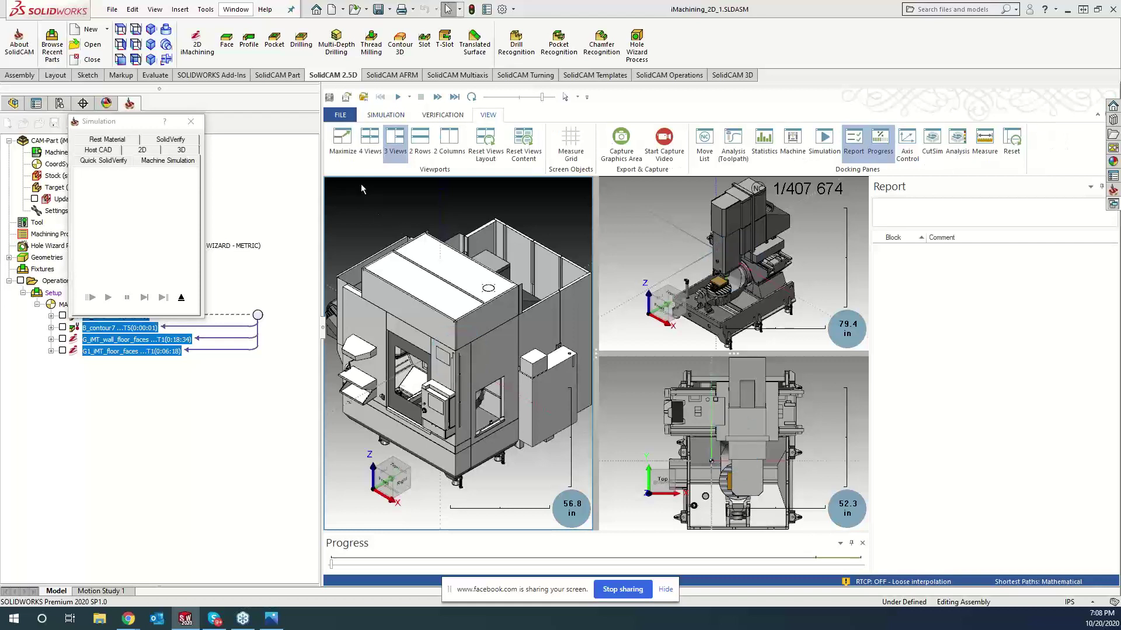
left_click(343, 140)
left_click(457, 353)
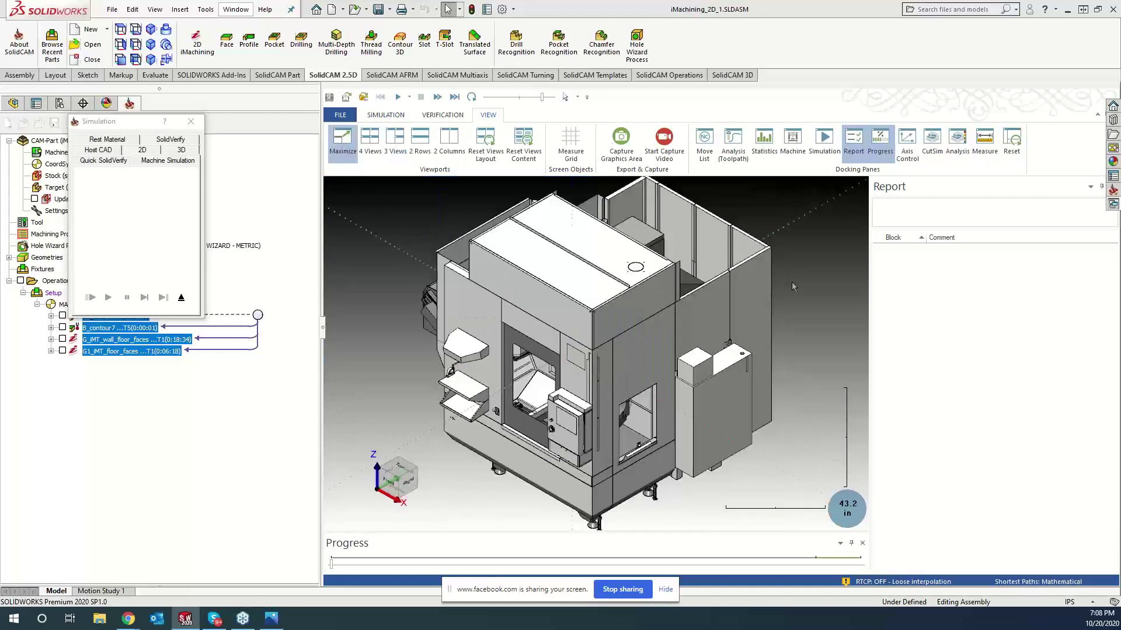
left_click(377, 116)
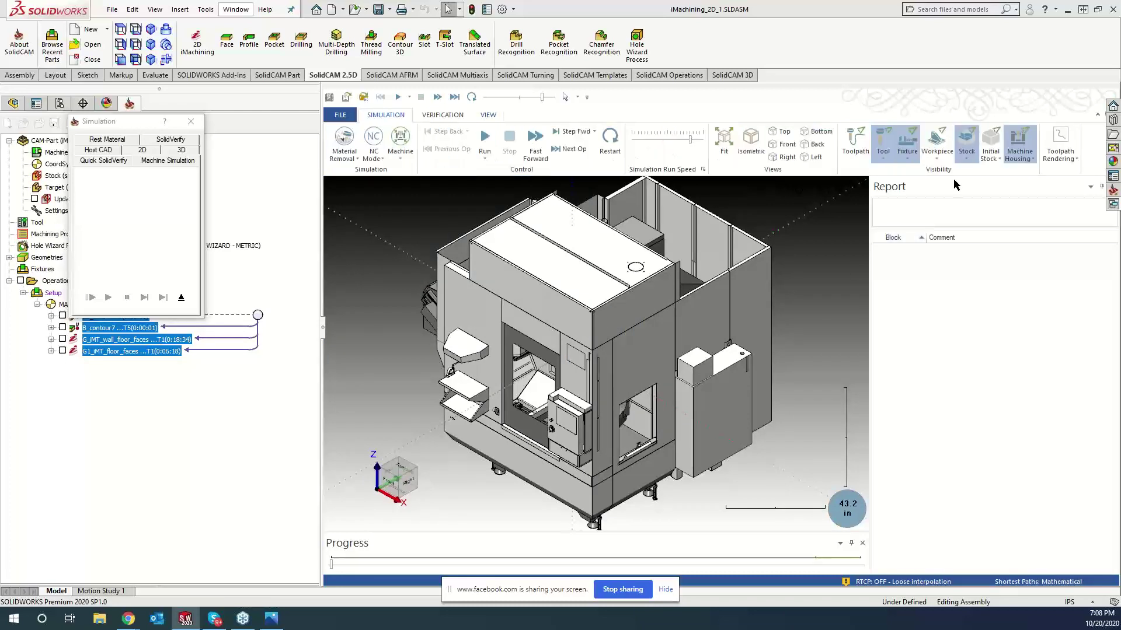
- Make the machine housing see-through, then run the simulation at reduced speed
left_click(1015, 142)
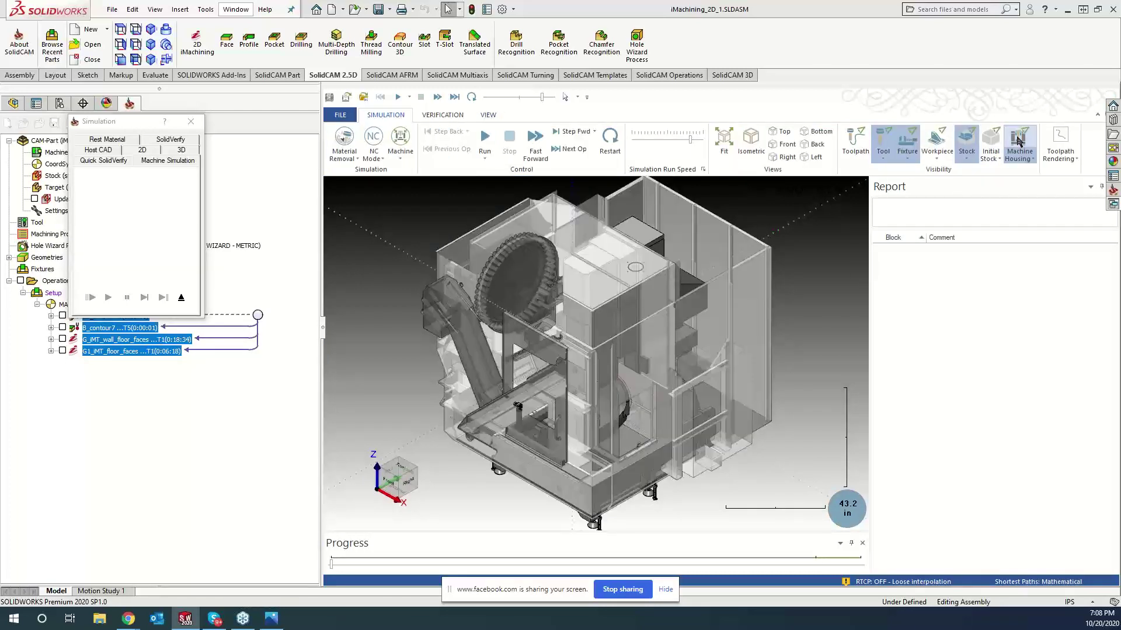
scroll(769, 435, "up", 10)
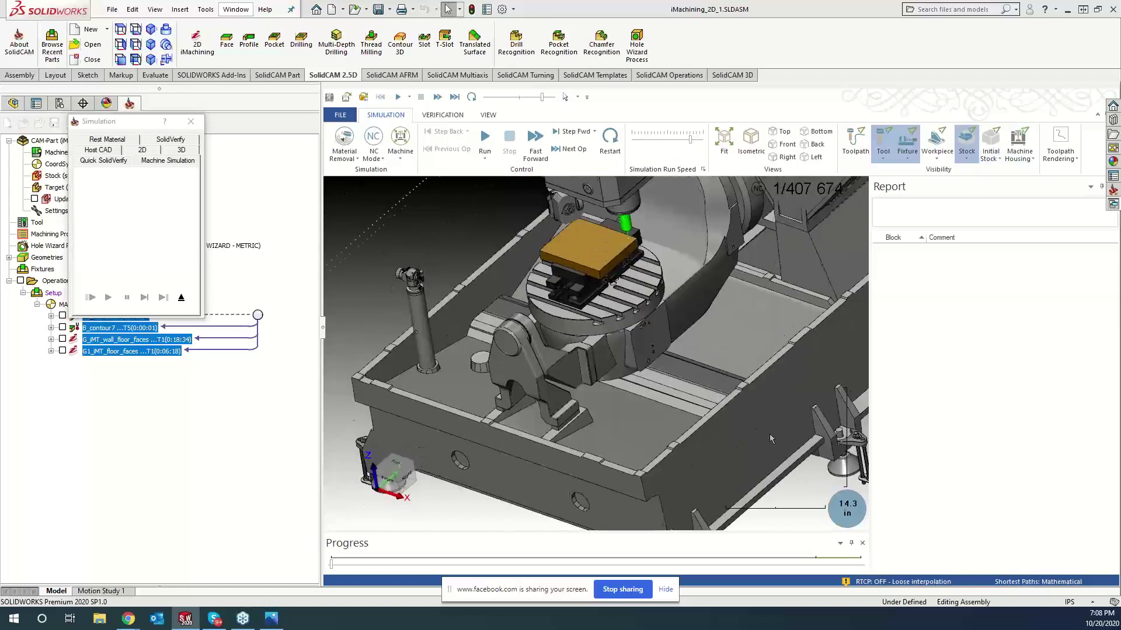
middle_click_drag(769, 437, 550, 410)
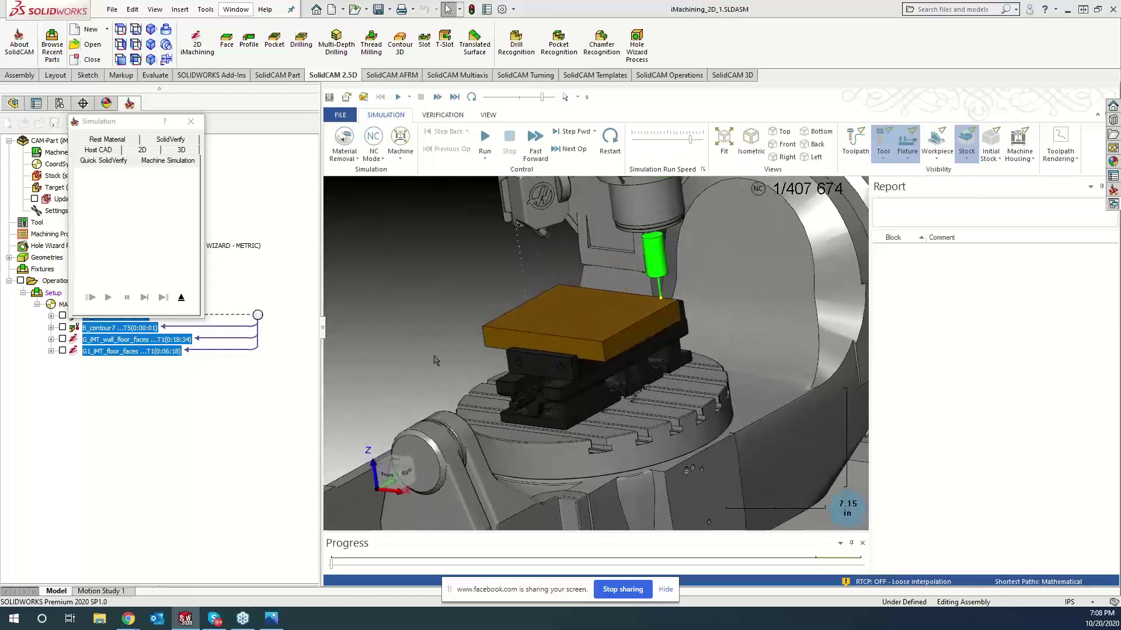
left_click_drag(542, 97, 489, 104)
left_click(485, 140)
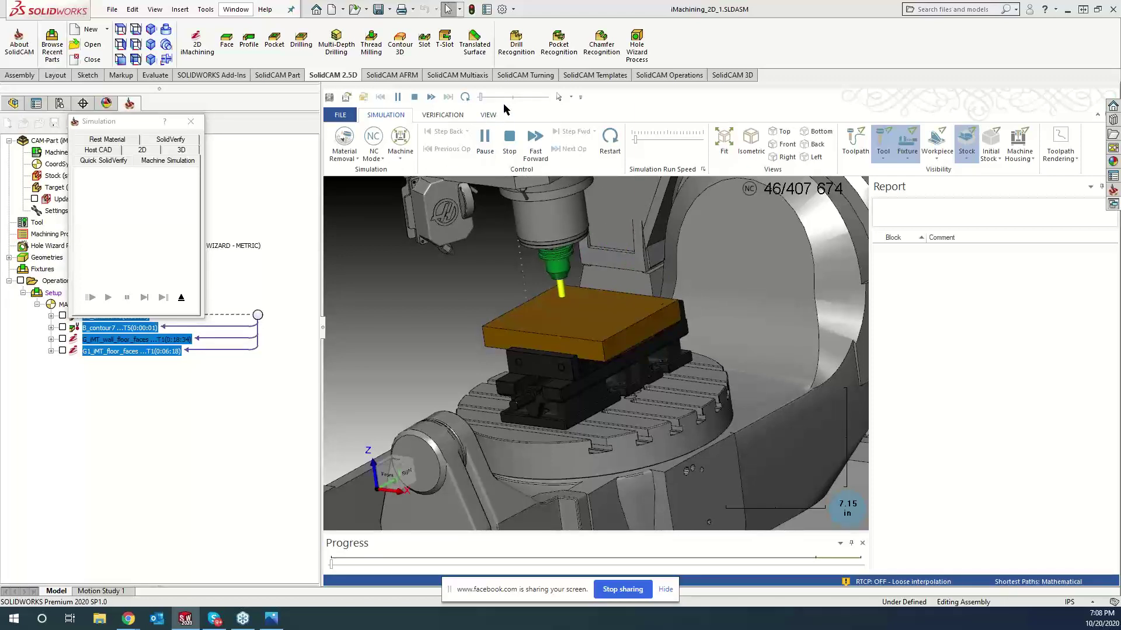
- Speed up playback, orbit toward the vise and head, and pause once pockets are cut
left_click(502, 97)
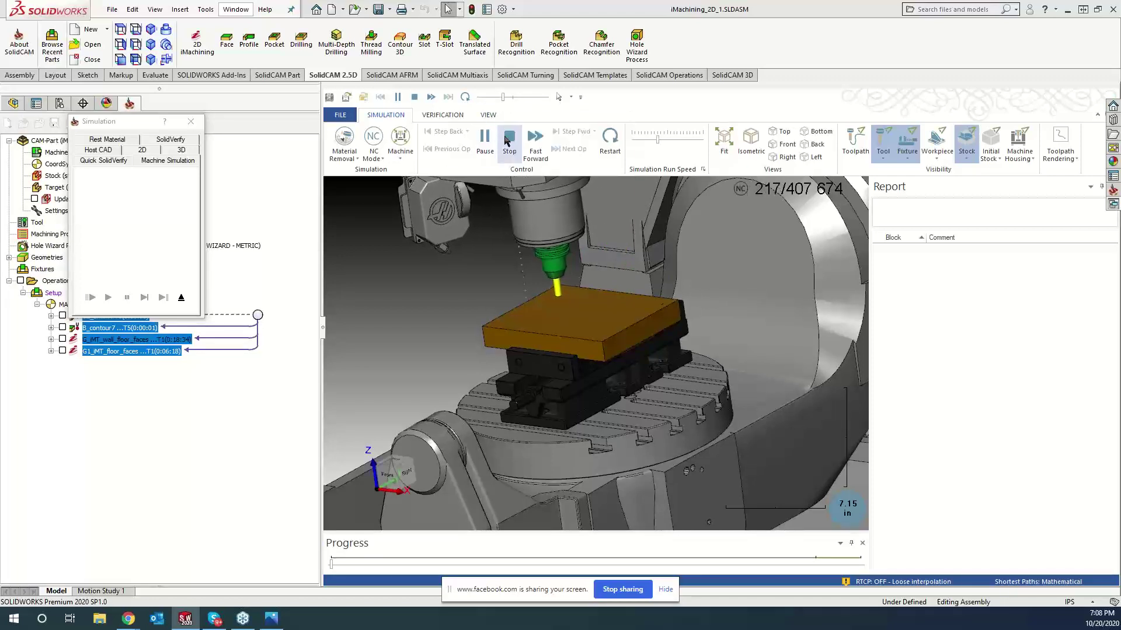
left_click(534, 97)
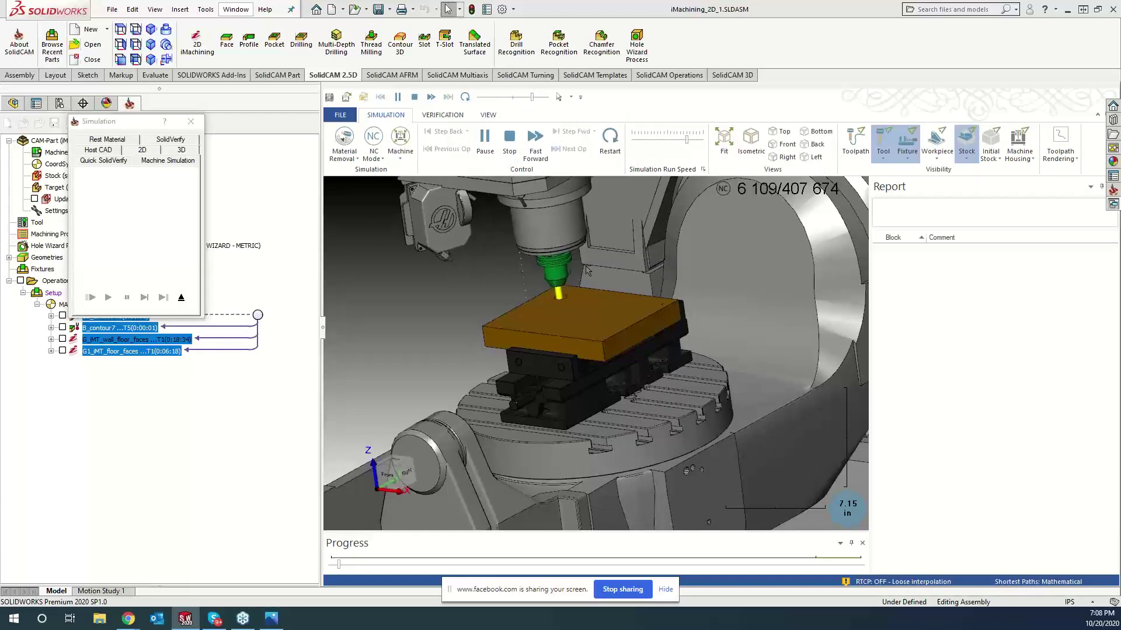
scroll(450, 310, "down", 3)
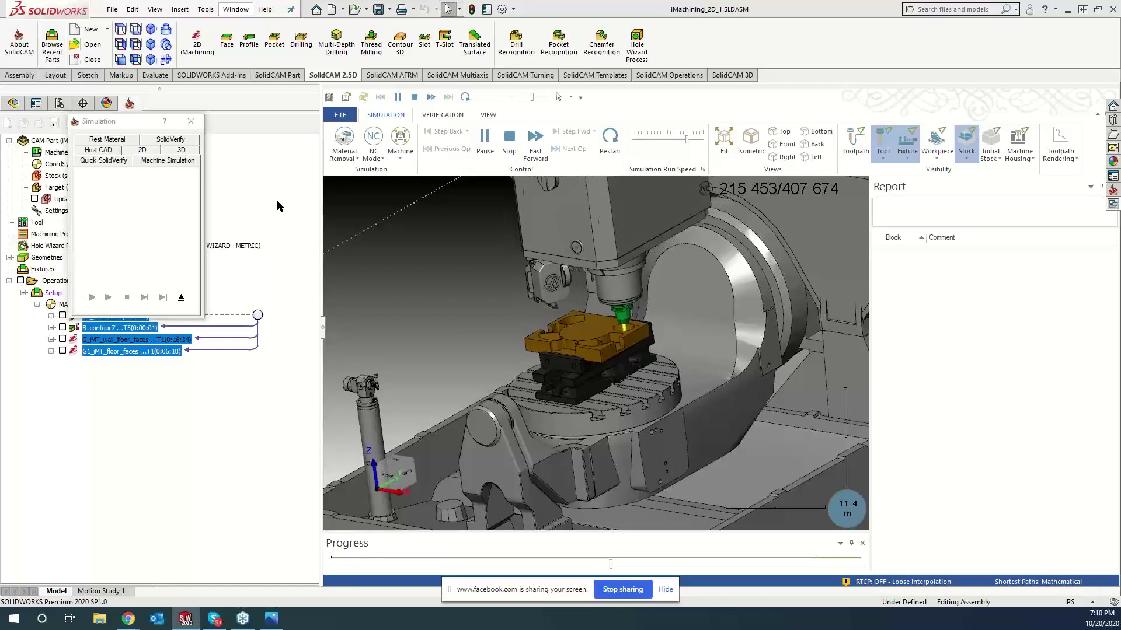
left_click_drag(537, 98, 542, 97)
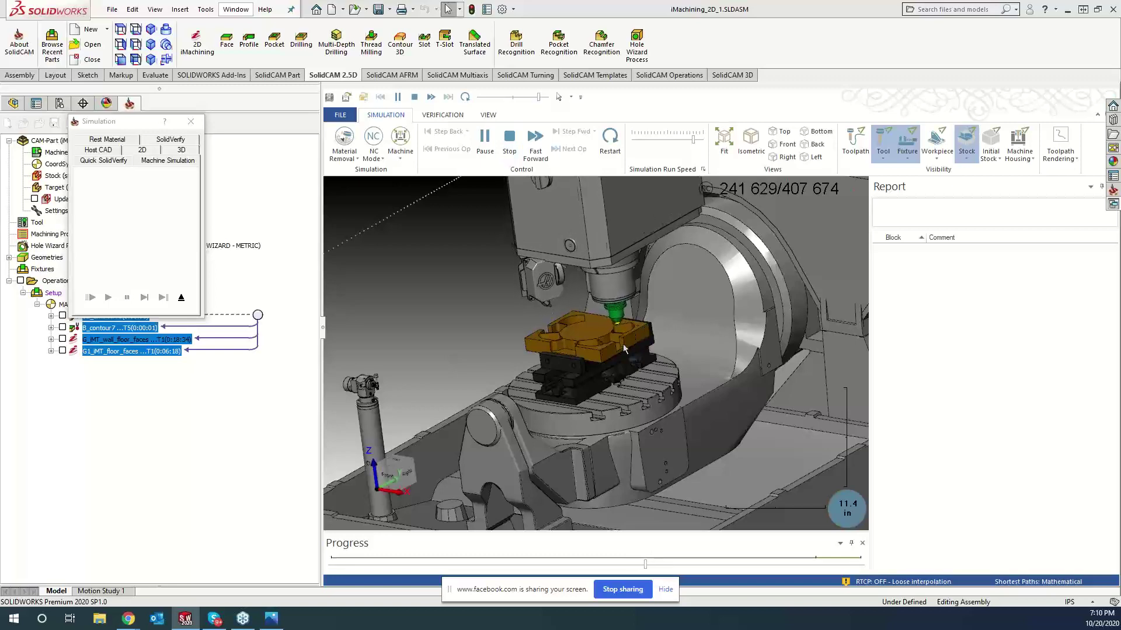
scroll(623, 345, "up", 5)
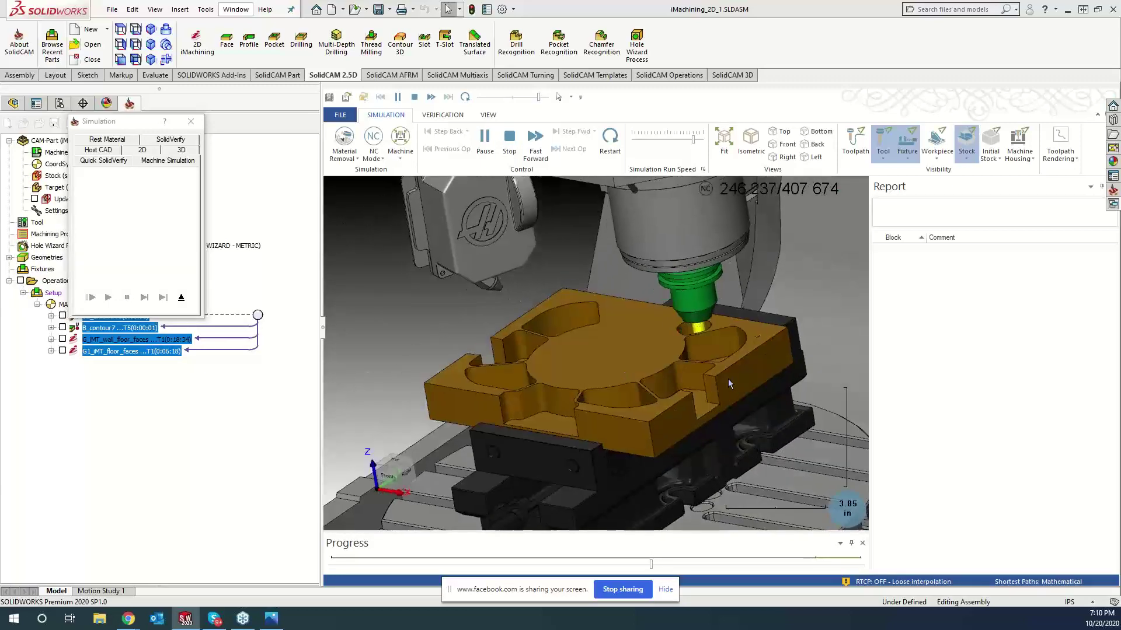
middle_click_drag(727, 379, 710, 366)
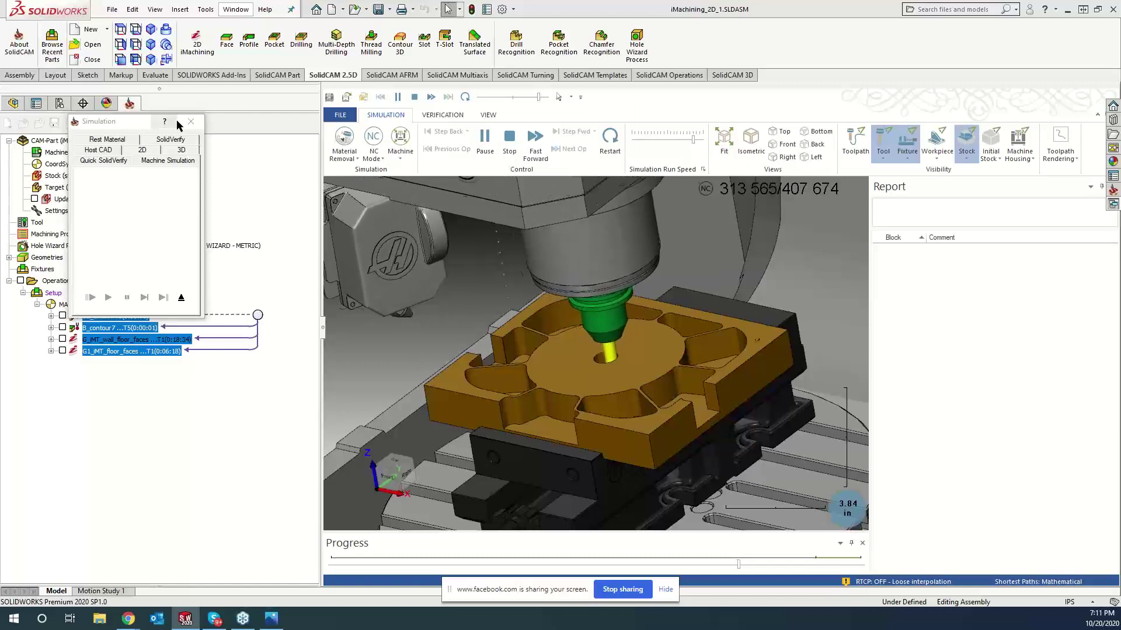
left_click(485, 137)
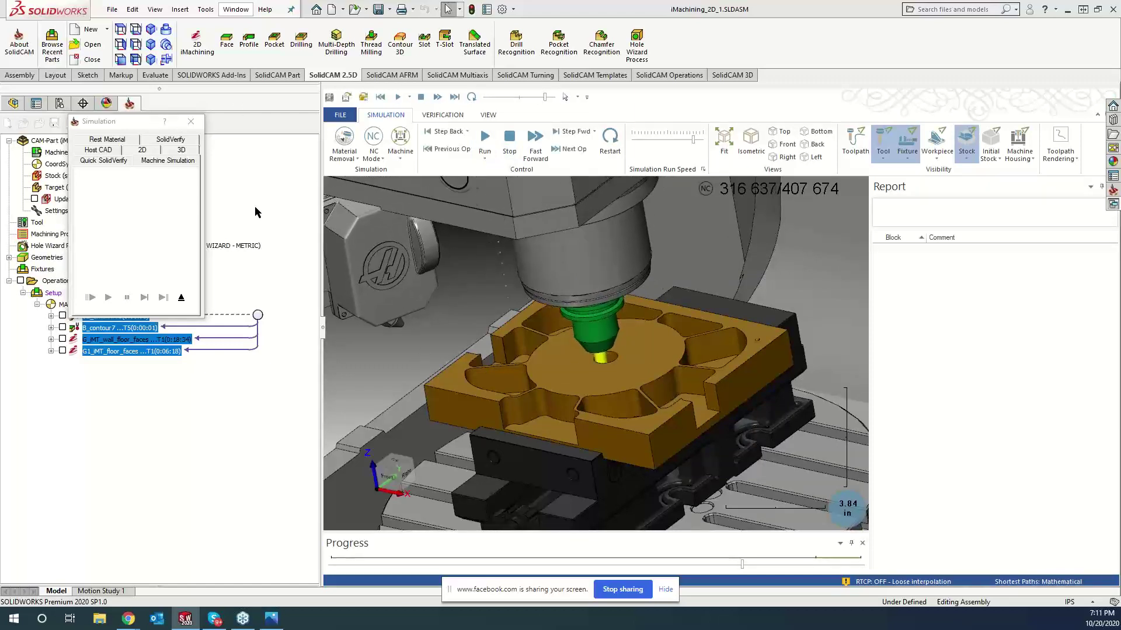
- Close the machine simulation and select only the G1_iMT_floor_faces operation
left_click(191, 121)
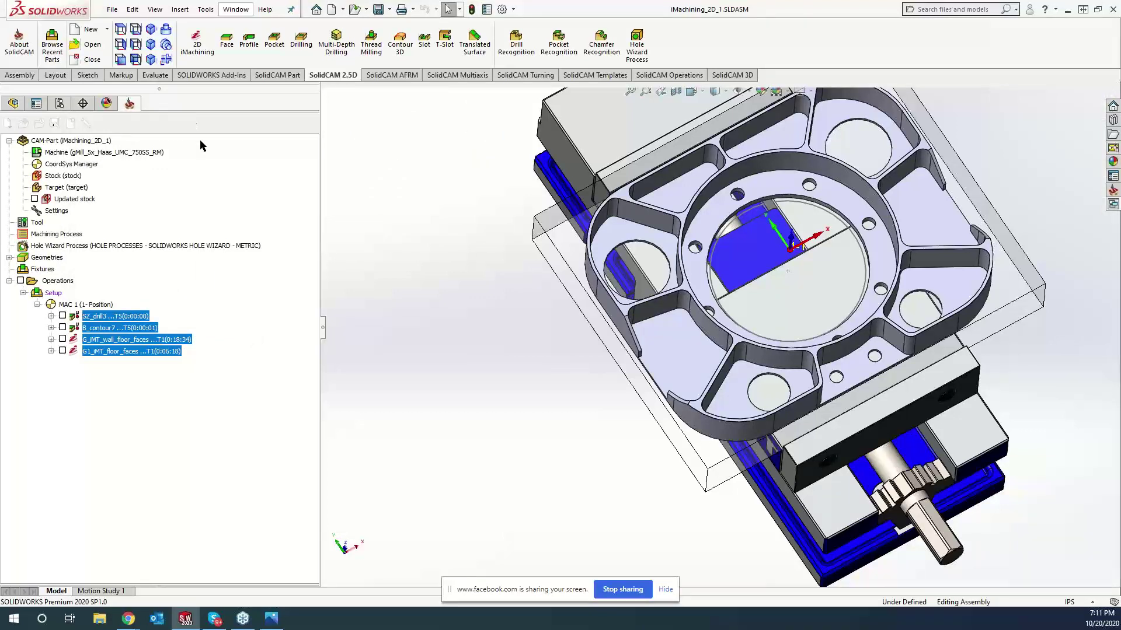
left_click(131, 351)
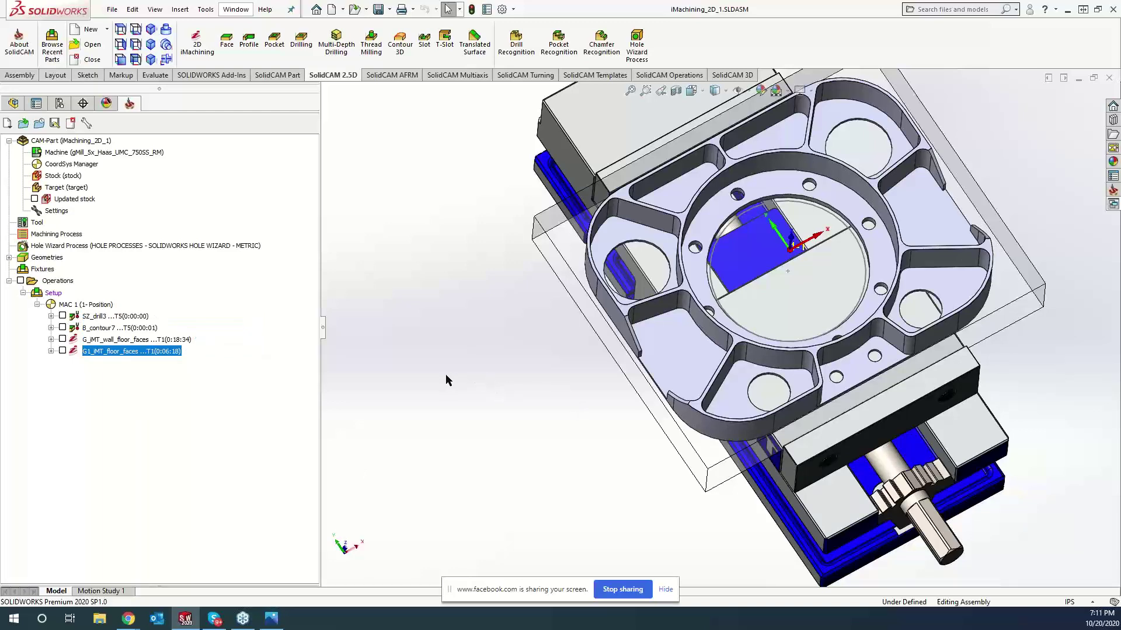
scroll(446, 373, "down", 5)
scroll(441, 374, "up", 2)
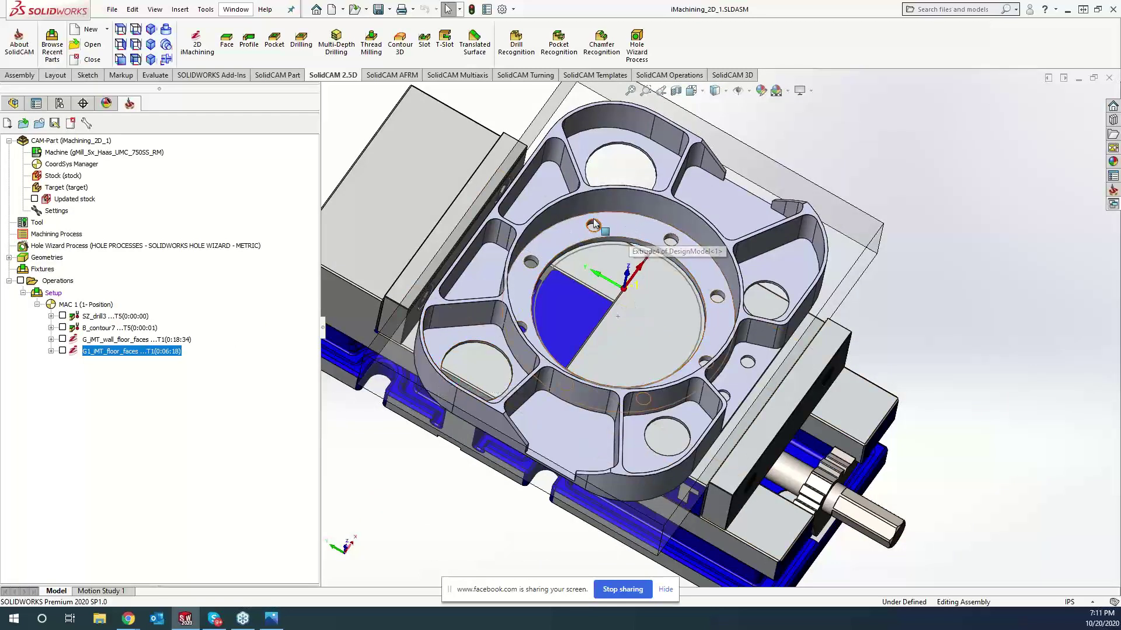
- Select the inner ring face and all nine pocket floor faces on the part
left_click(565, 226)
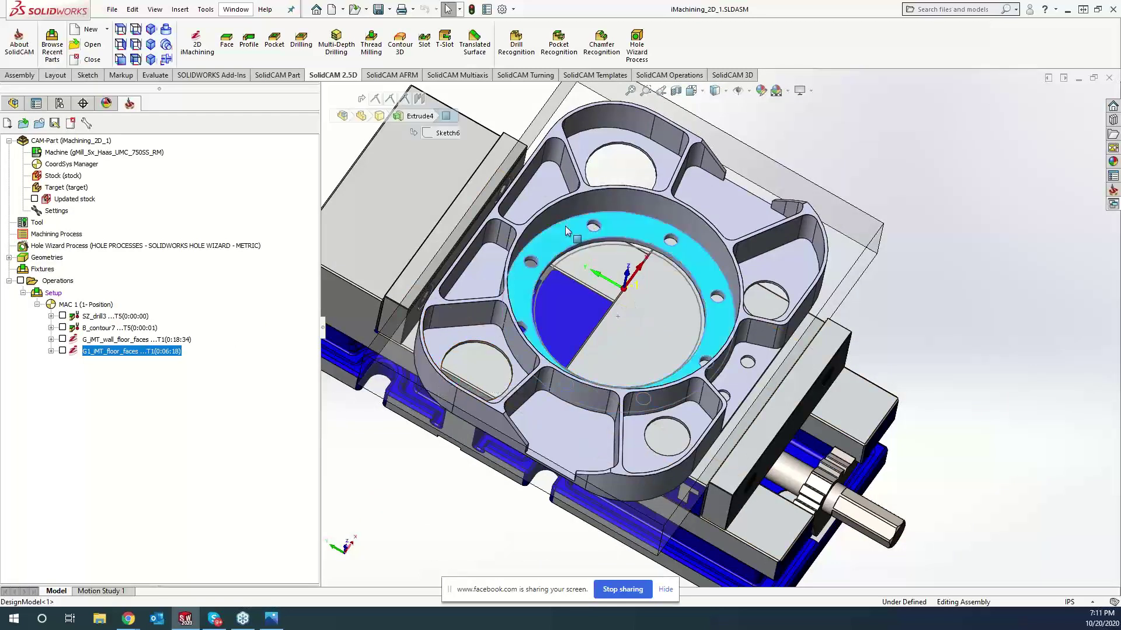
left_click(537, 195, "ctrl")
left_click(693, 193, "ctrl")
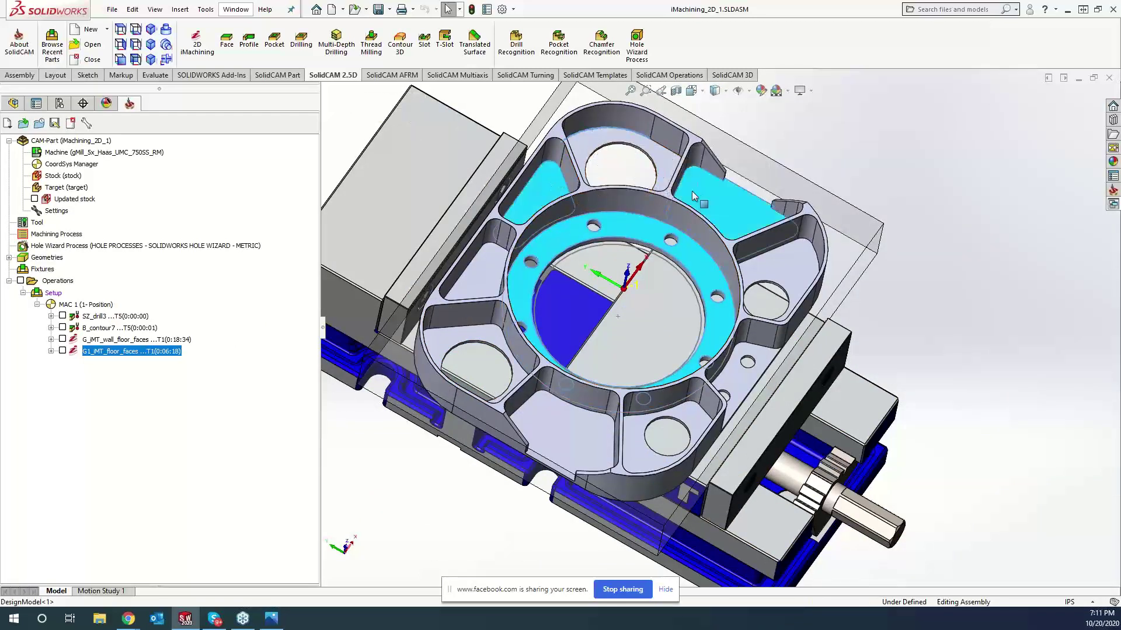
left_click(658, 159, "ctrl")
left_click(777, 286, "ctrl")
left_click(756, 377, "ctrl")
left_click(655, 442, "ctrl")
left_click(554, 446, "ctrl")
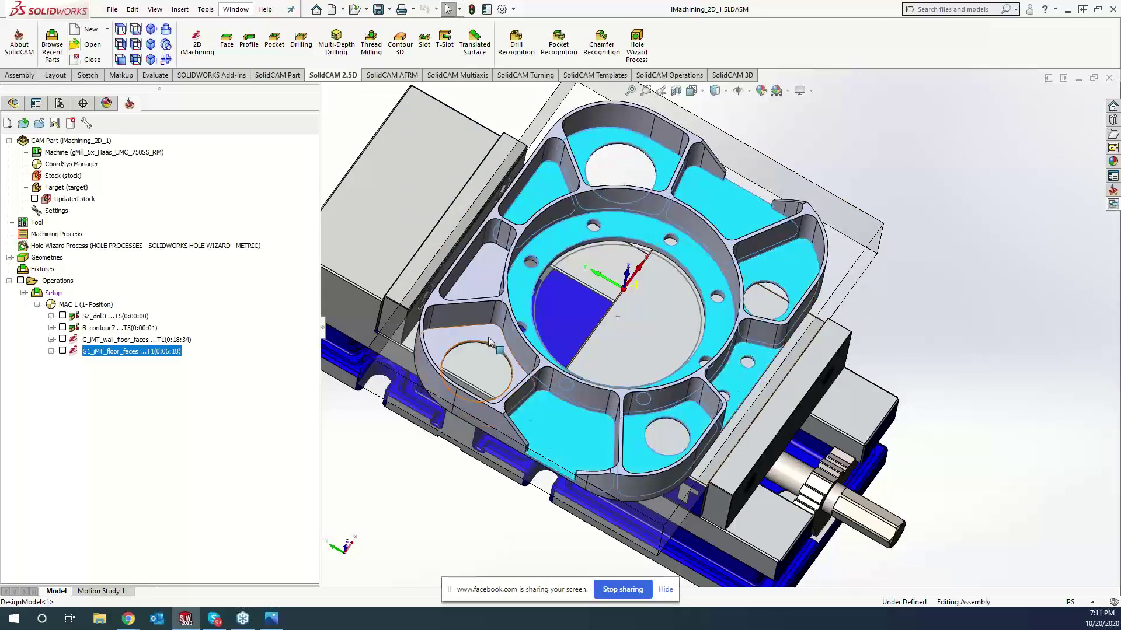
left_click(475, 359, "ctrl")
left_click(481, 271, "ctrl")
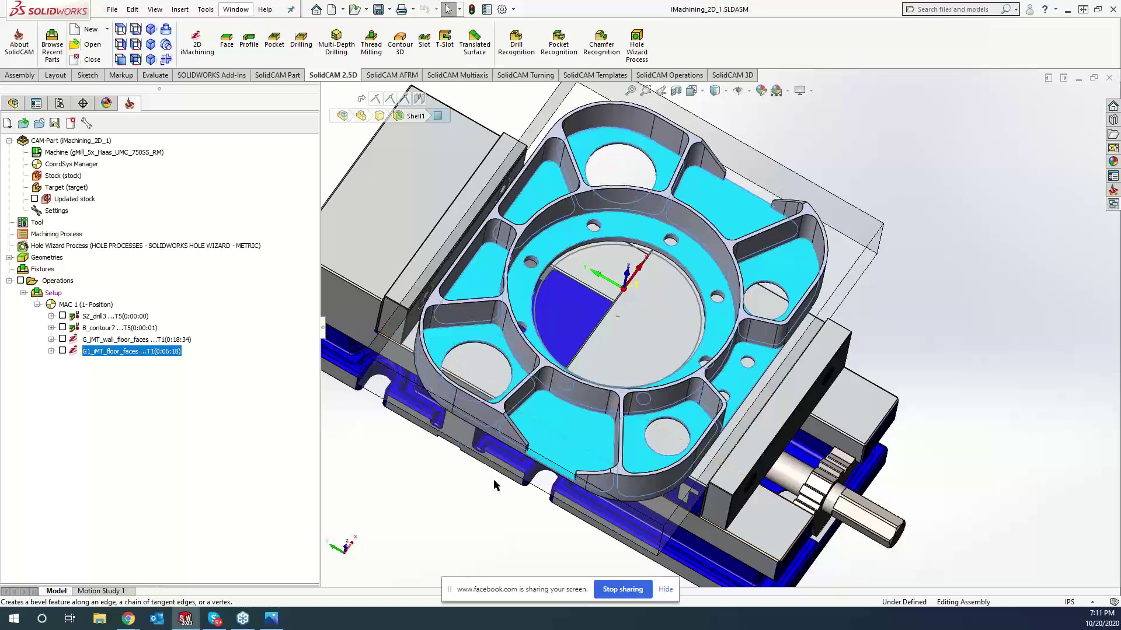
right_click(152, 358)
left_click(121, 358)
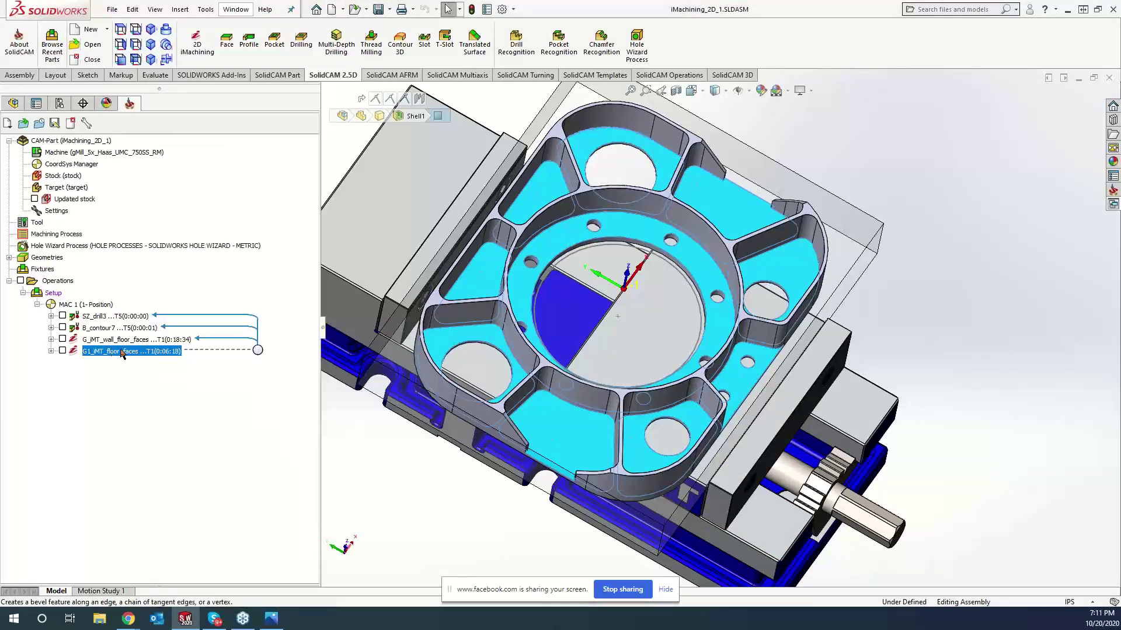
left_click(199, 41)
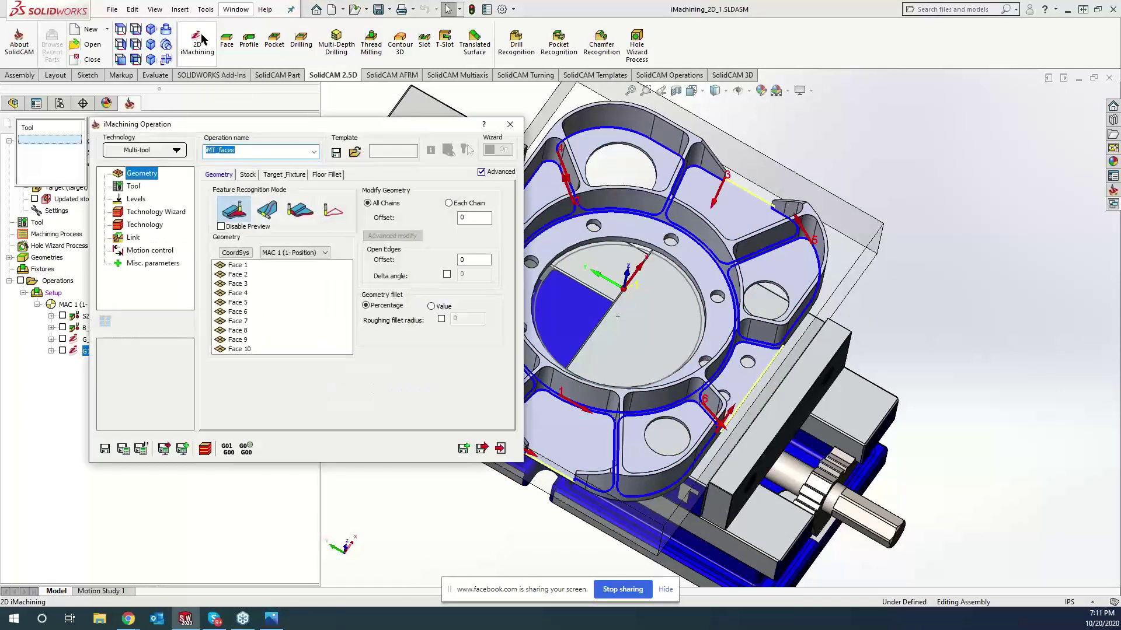
key("Escape")
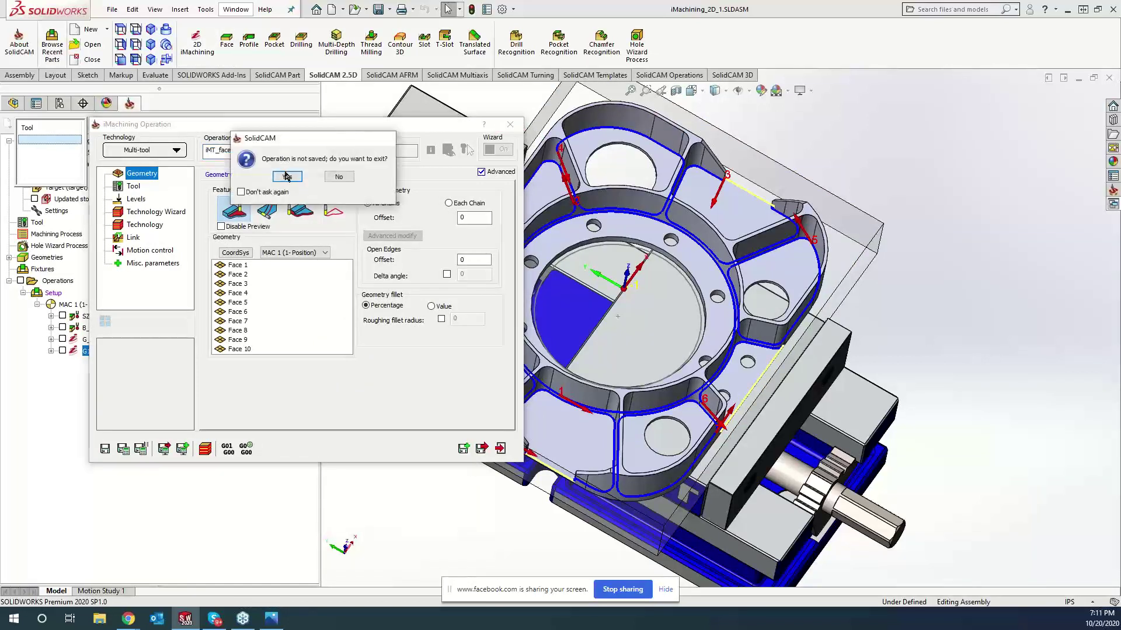
left_click(287, 176)
left_click(197, 52)
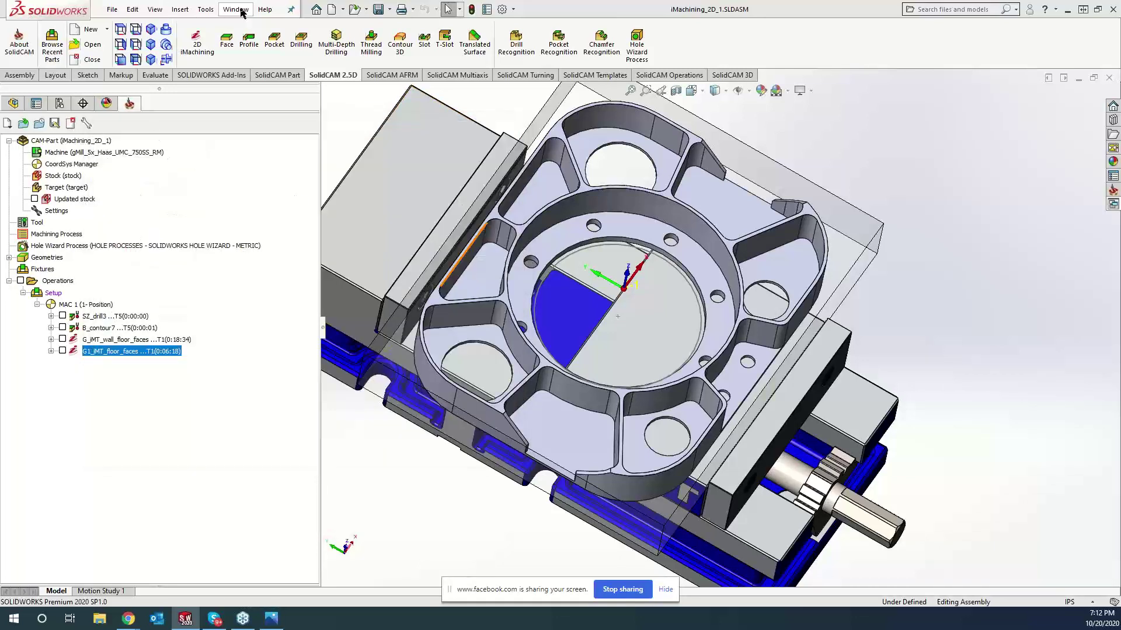
left_click(205, 10)
mouse_move(227, 66)
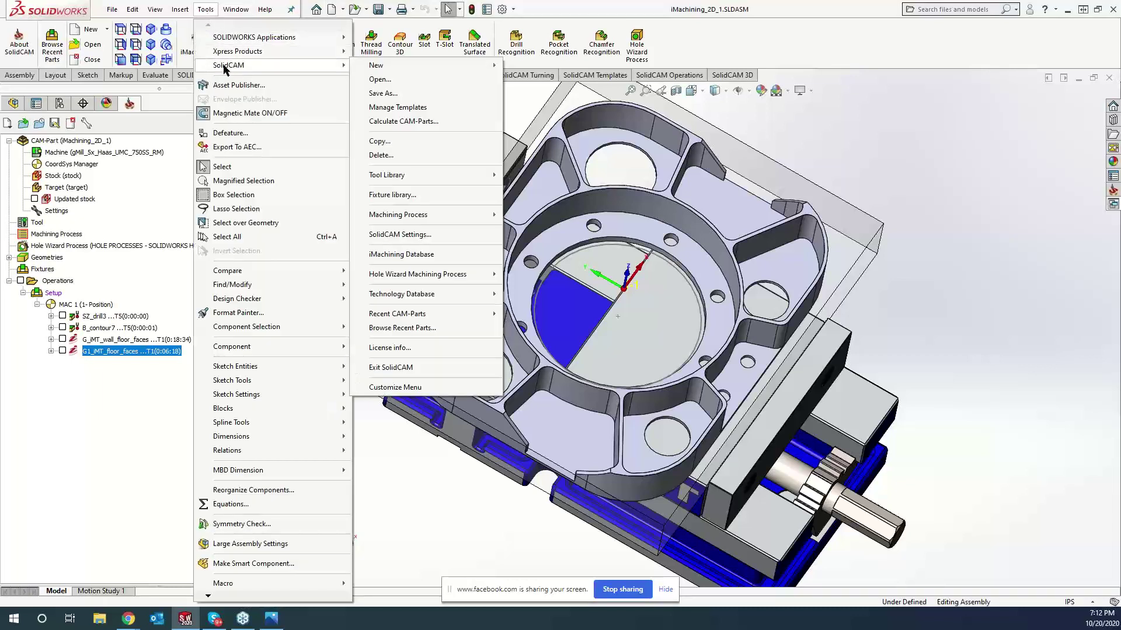
left_click(382, 234)
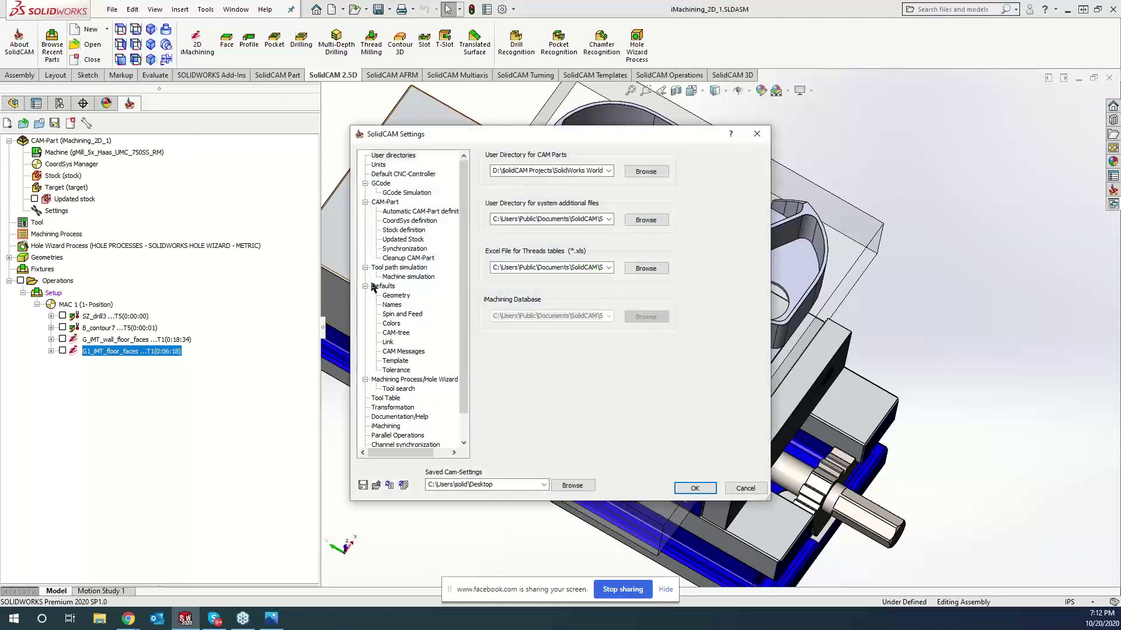
left_click(386, 427)
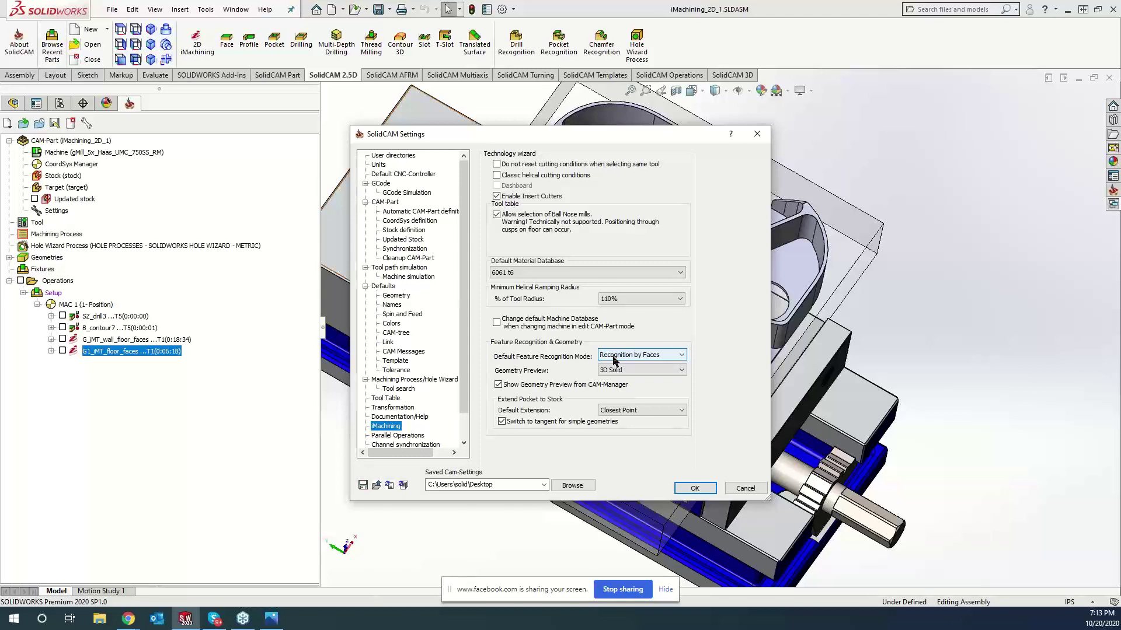
left_click(614, 357)
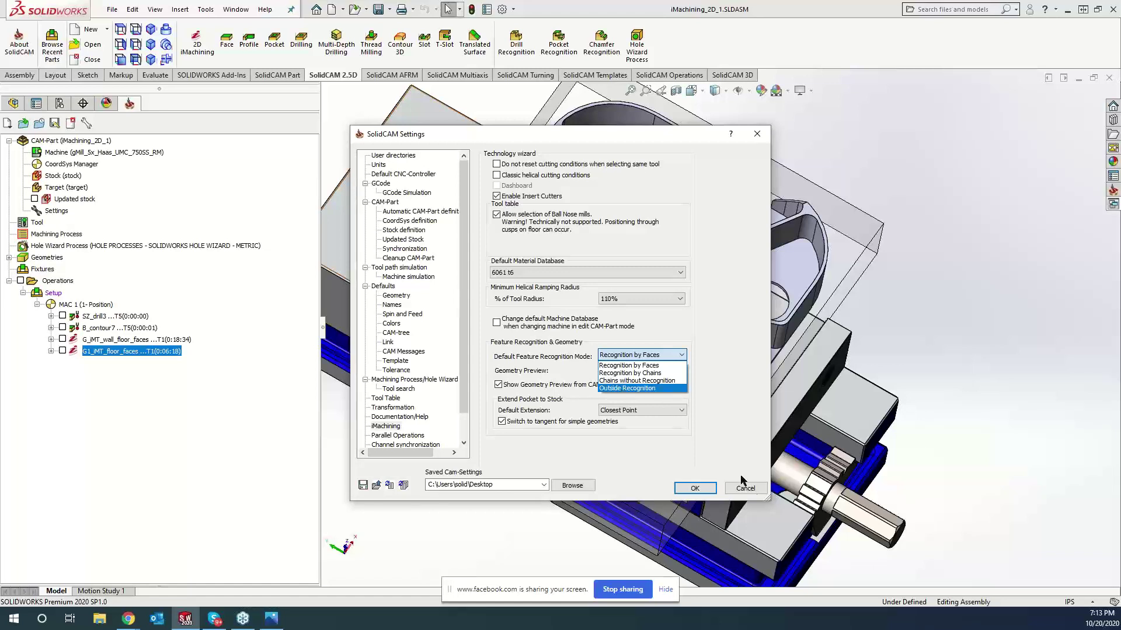
left_click(749, 492)
left_click(750, 492)
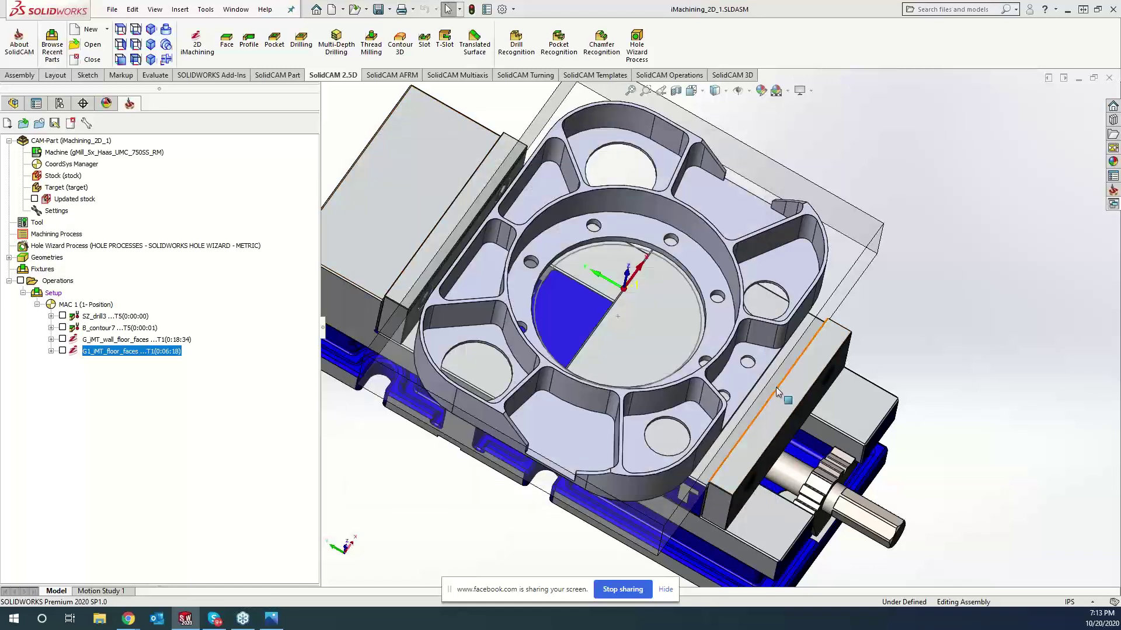
- Start a new 2D iMachining operation and begin chain-based geometry definition
left_click(195, 51)
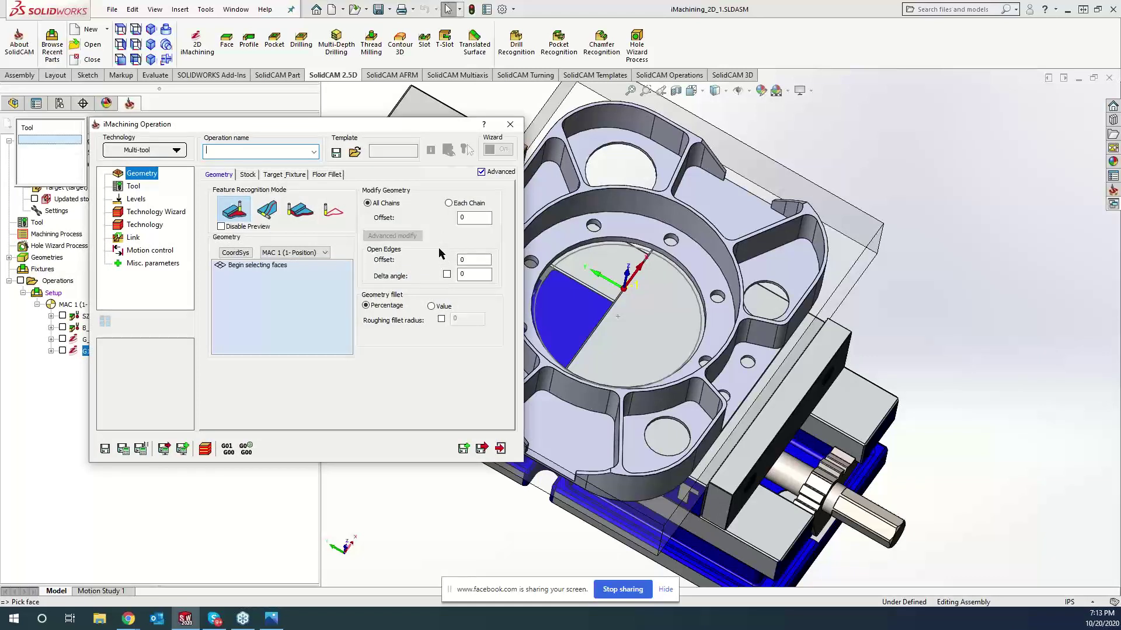
left_click(271, 216)
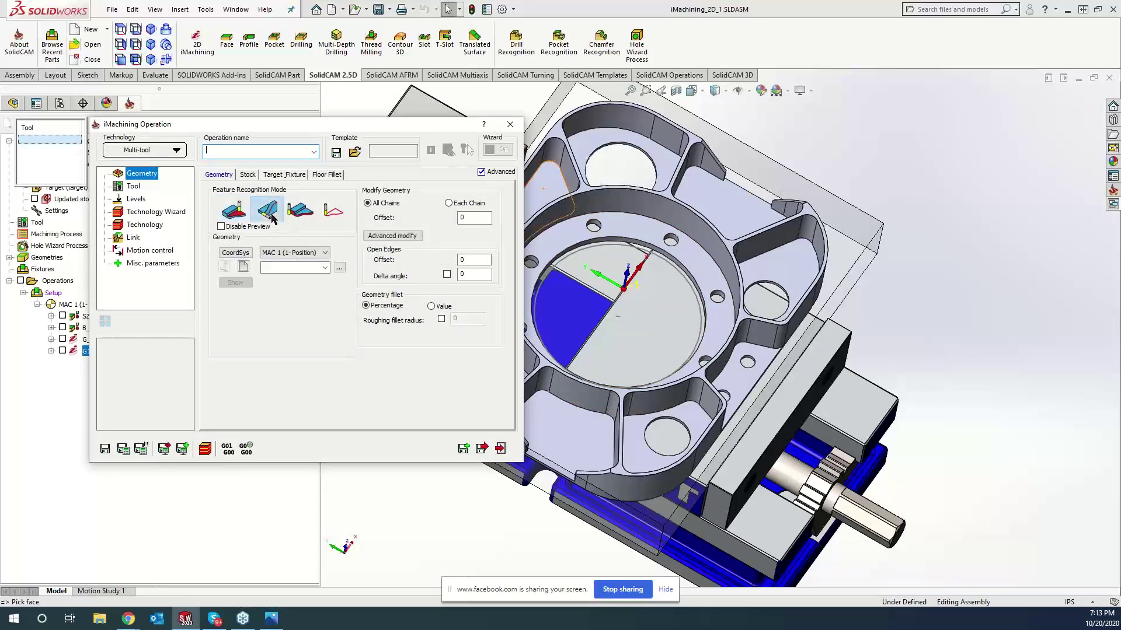
left_click(243, 266)
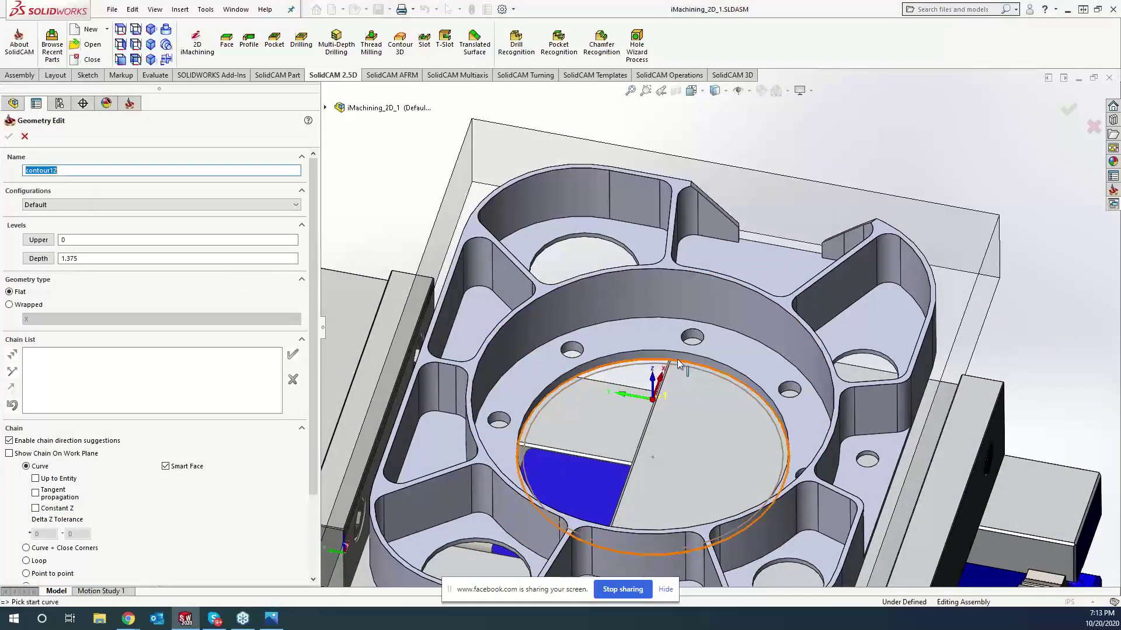
- Pick the central pocket edge and four circular hole edges as chains 1–5
left_click(672, 366)
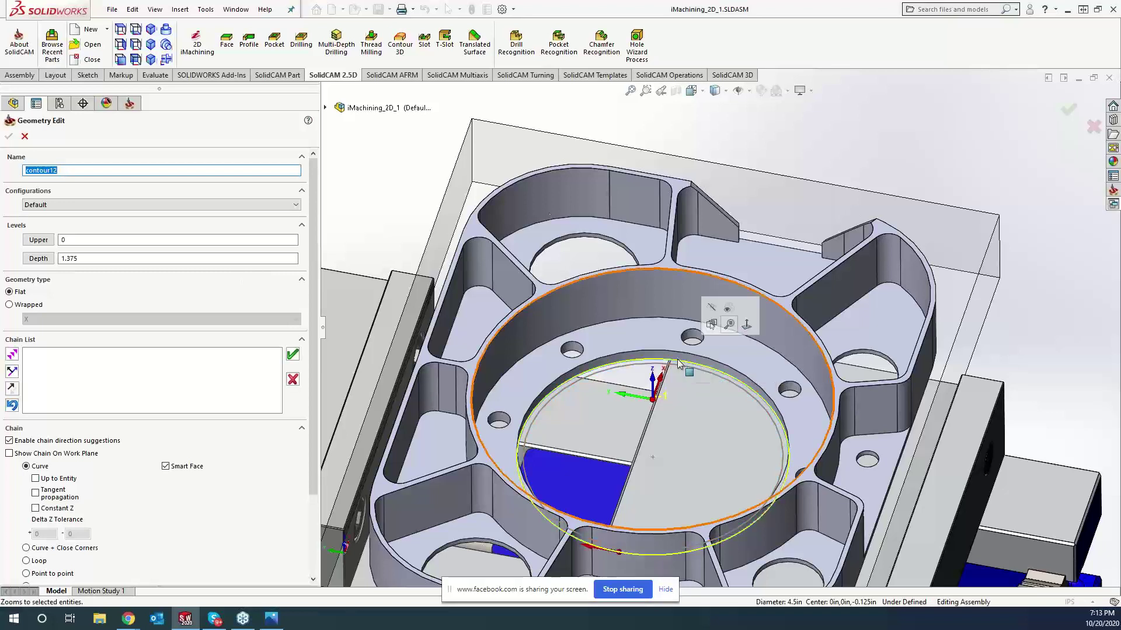
left_click(594, 237)
left_click(869, 361)
left_click(804, 569)
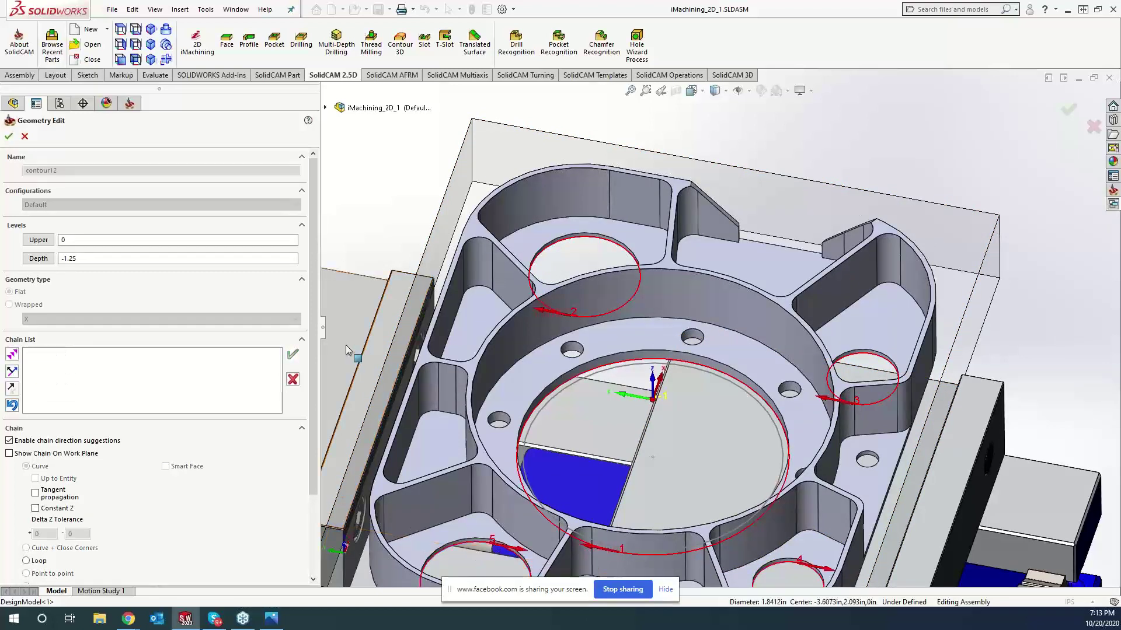
left_click(8, 136)
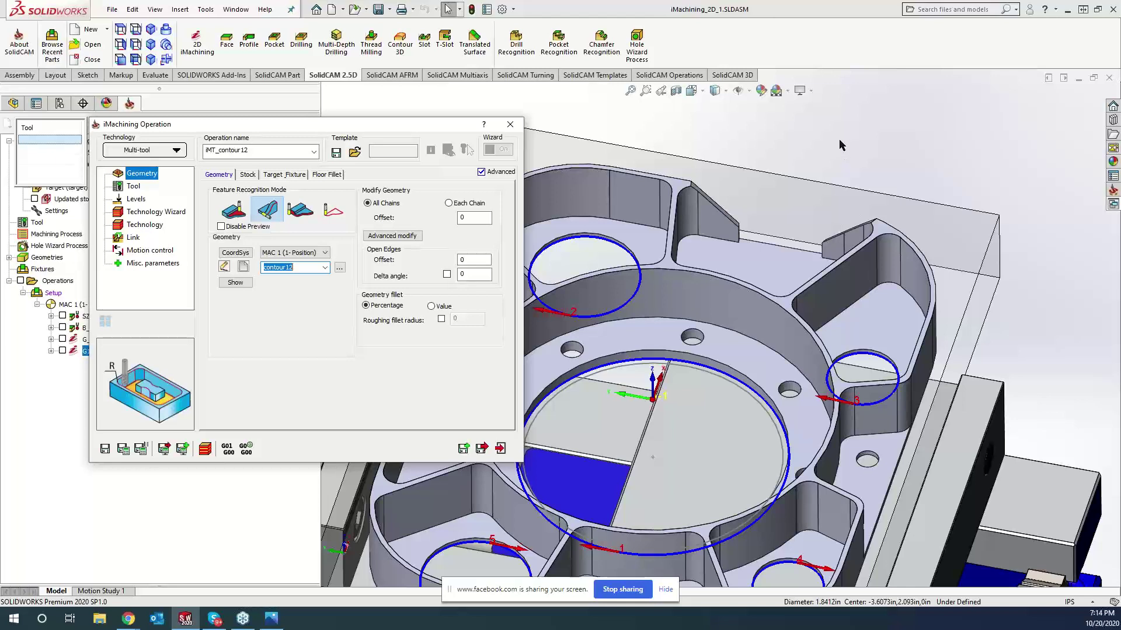
- Assign tool T6 (1.250 diameter) from the tool library as the operation's first tool
left_click(235, 282)
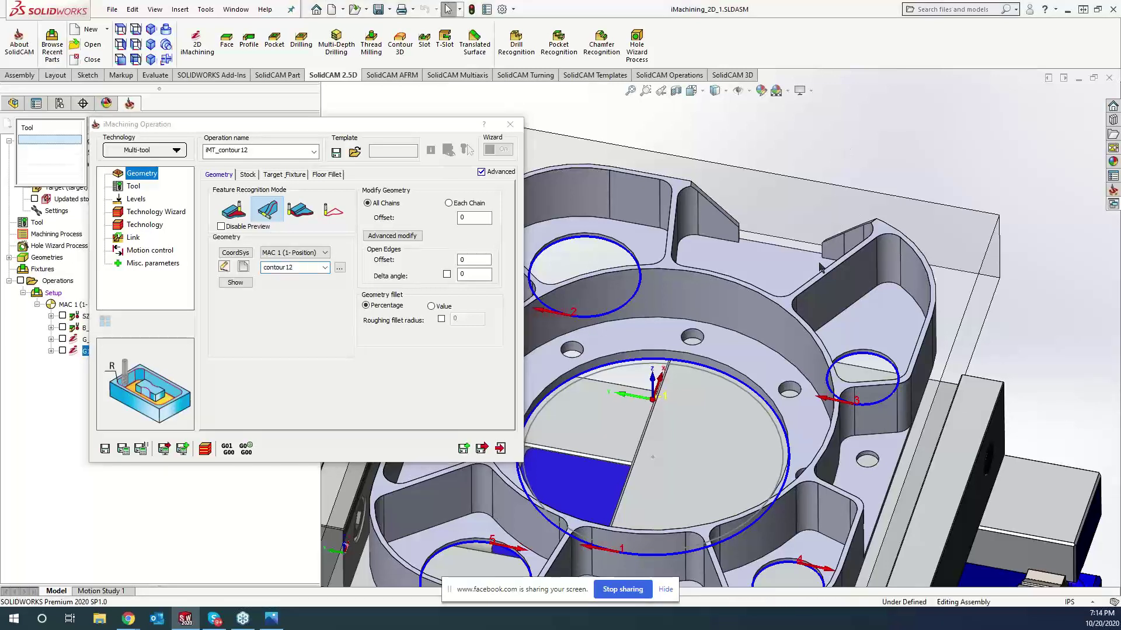
left_click(134, 187)
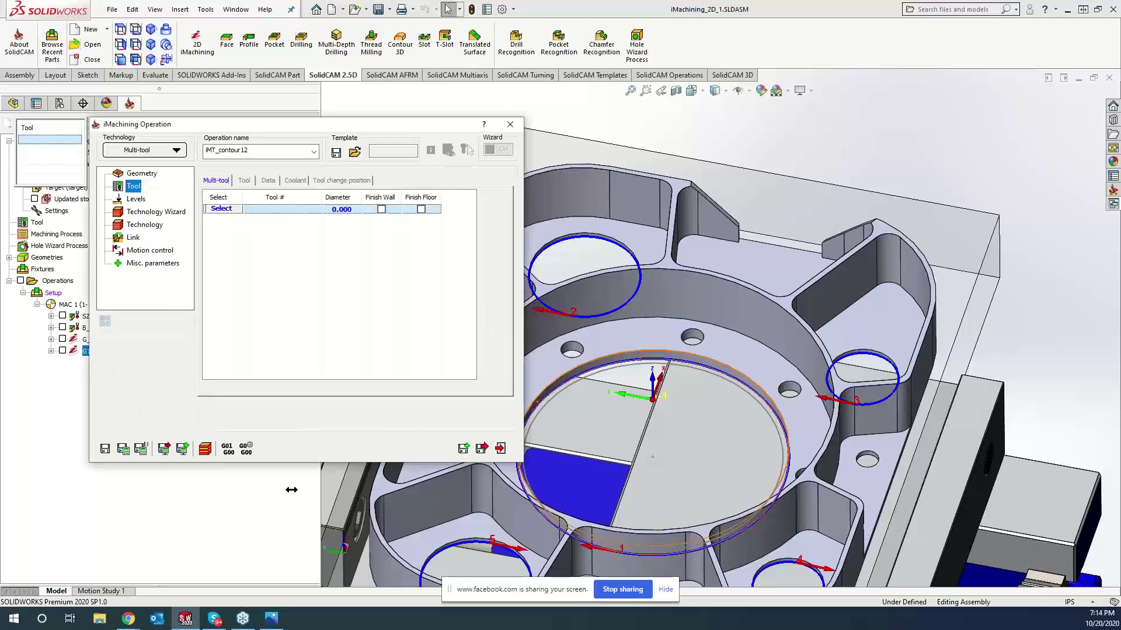
left_click(226, 210)
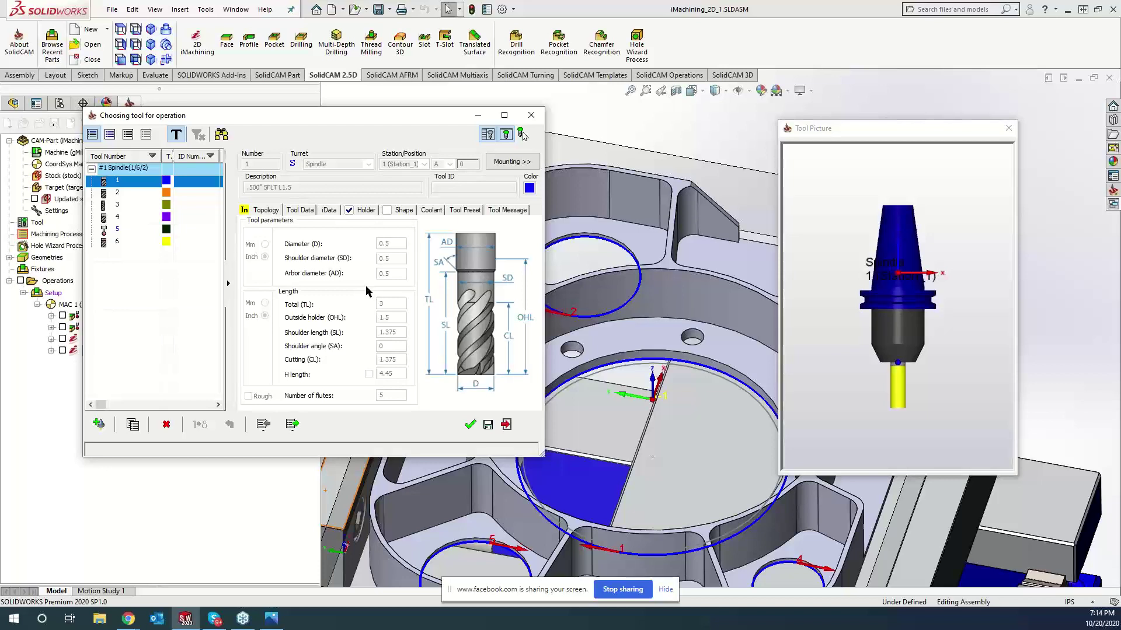
left_click(132, 242)
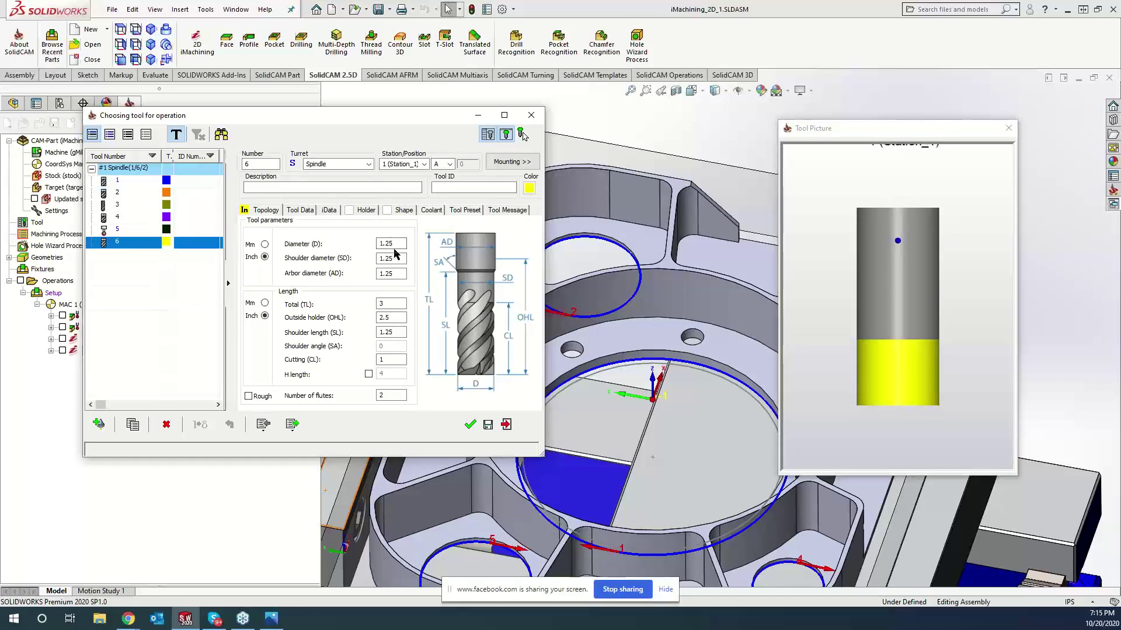
left_click(471, 425)
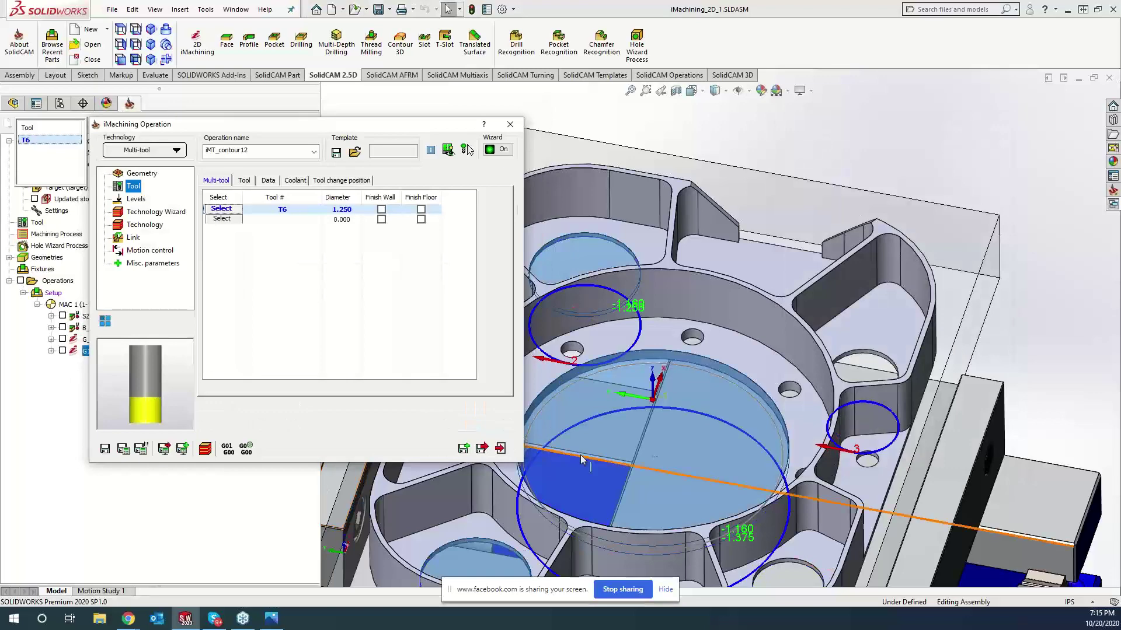
scroll(672, 414, "up", 4)
scroll(669, 380, "down", 3)
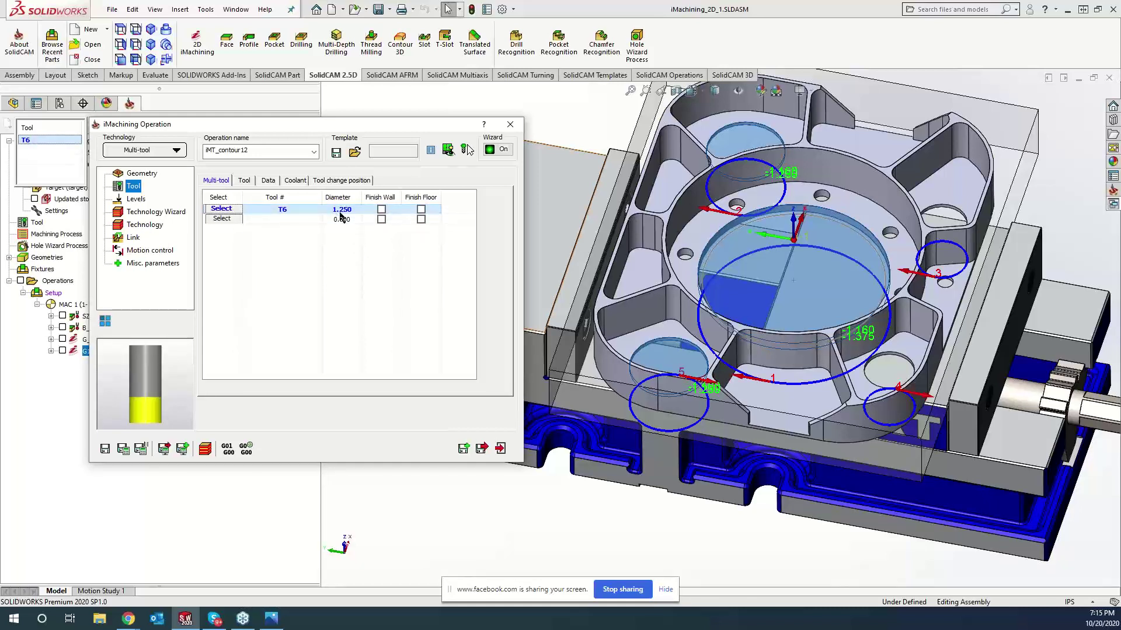
- Enable Finish Wall for T6 and add 0.500-diameter tool T1 as the second tool
left_click(381, 212)
left_click(221, 219)
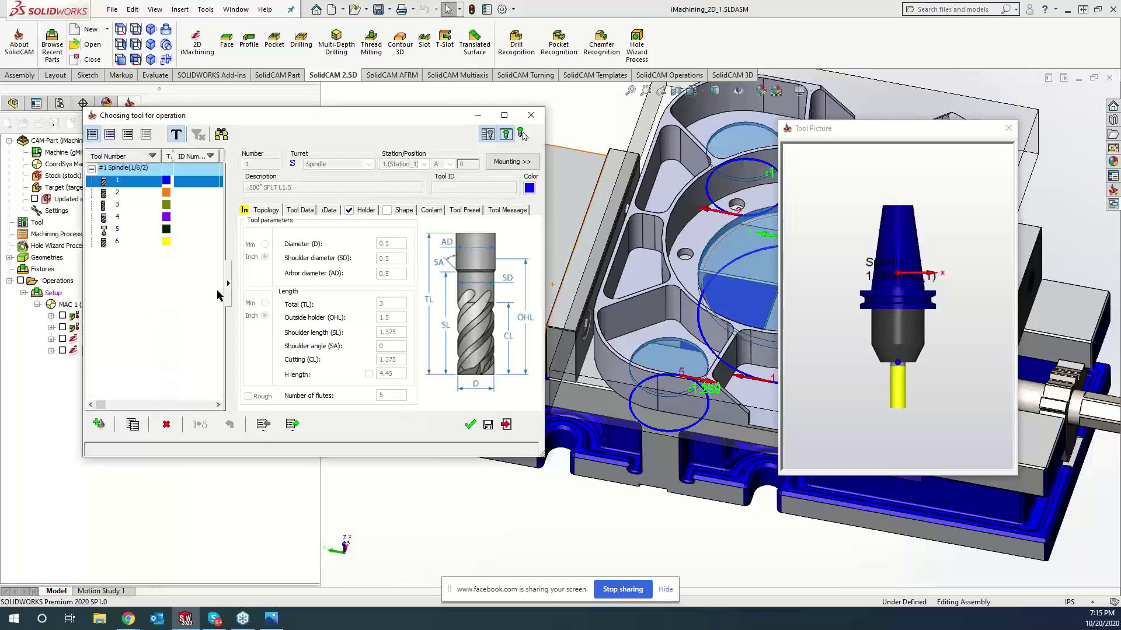
left_click(140, 242)
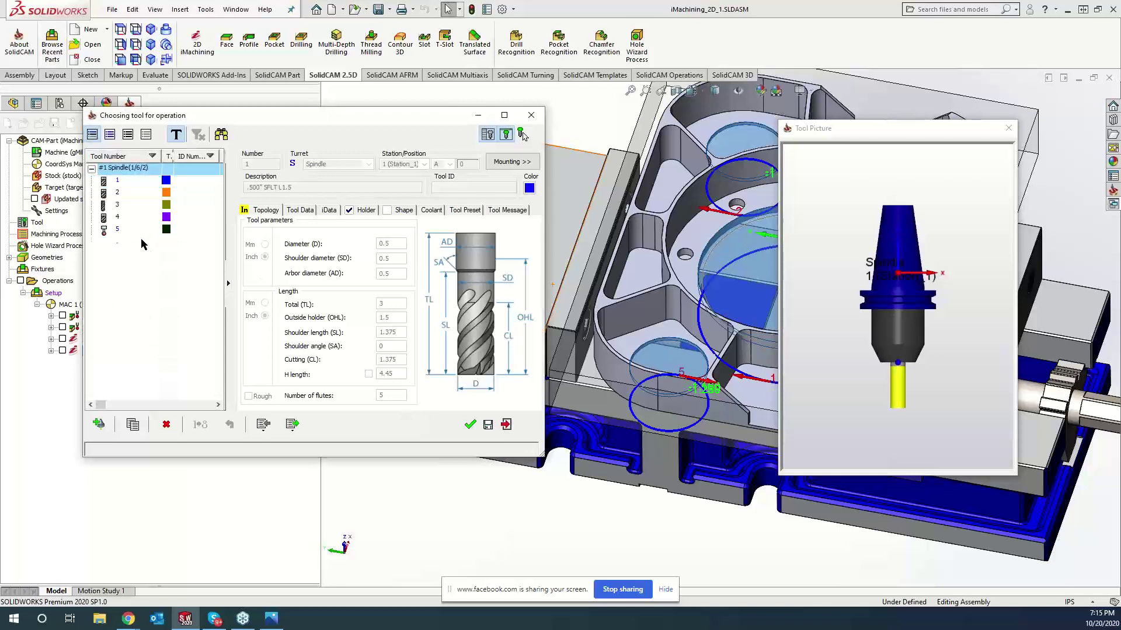
left_click(116, 183)
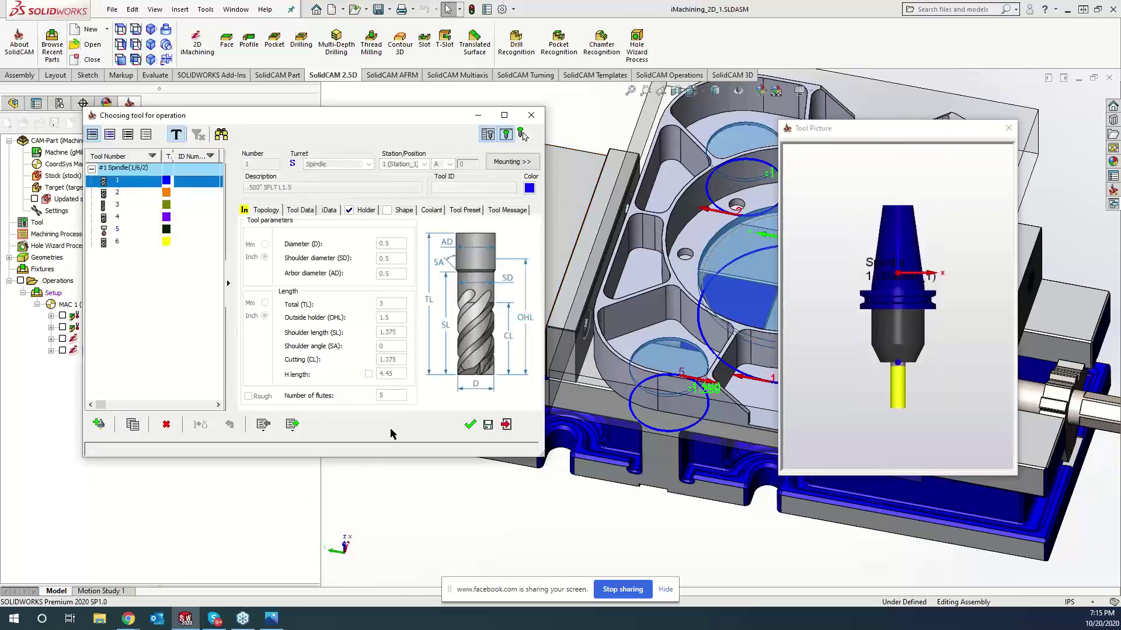
left_click(469, 424)
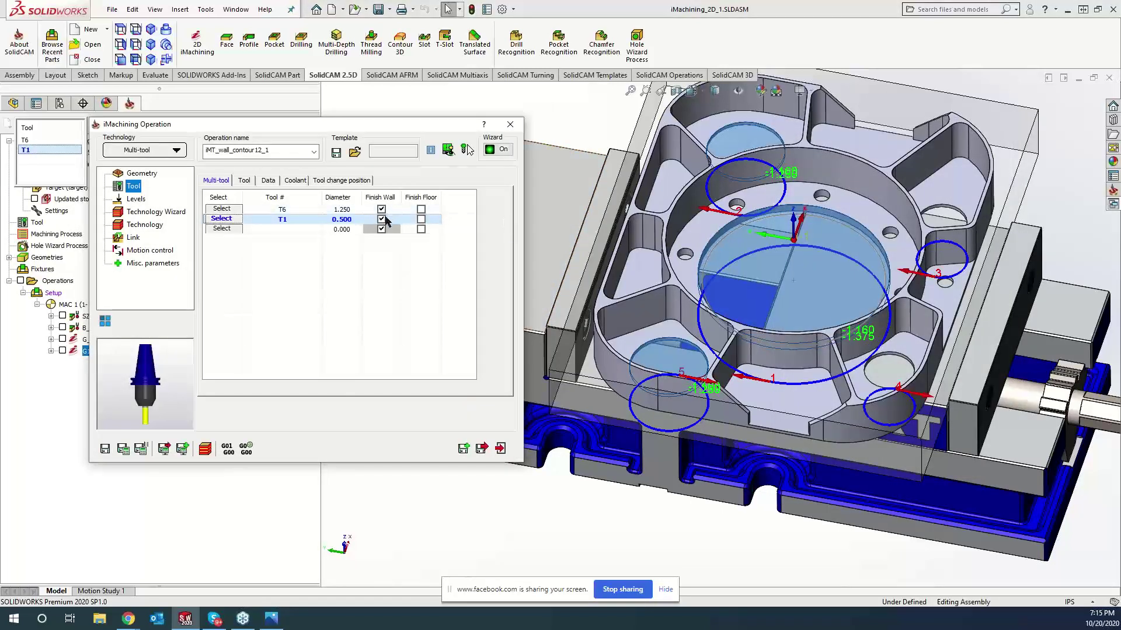
left_click(126, 199)
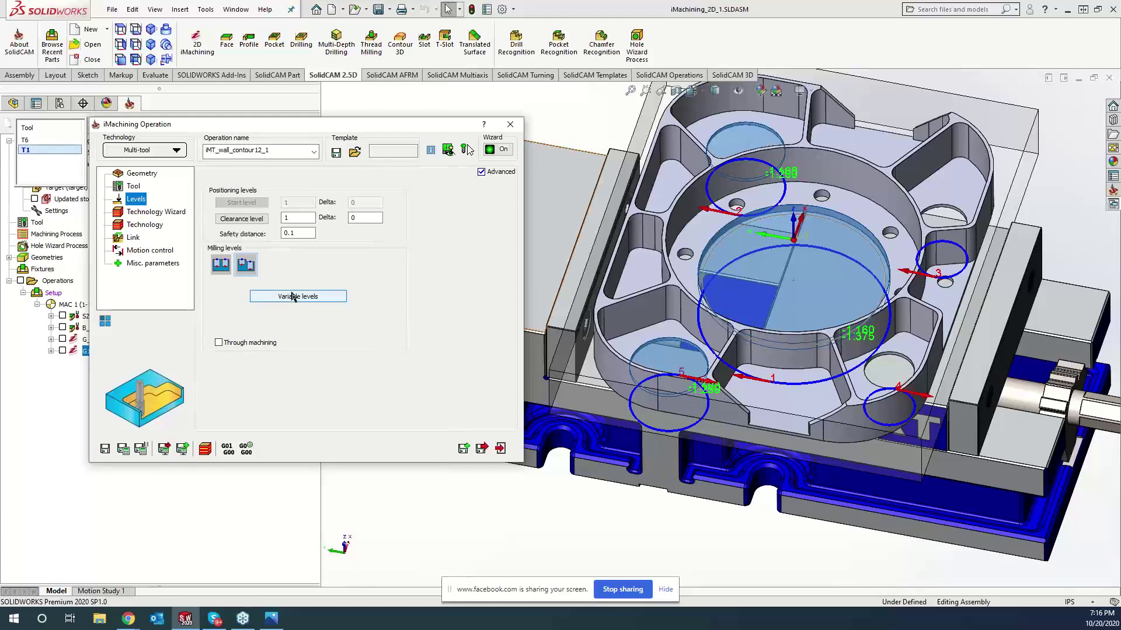
- Switch to per-chain depth levels and set Delta -.02 for chains 1 and 2
left_click(293, 297)
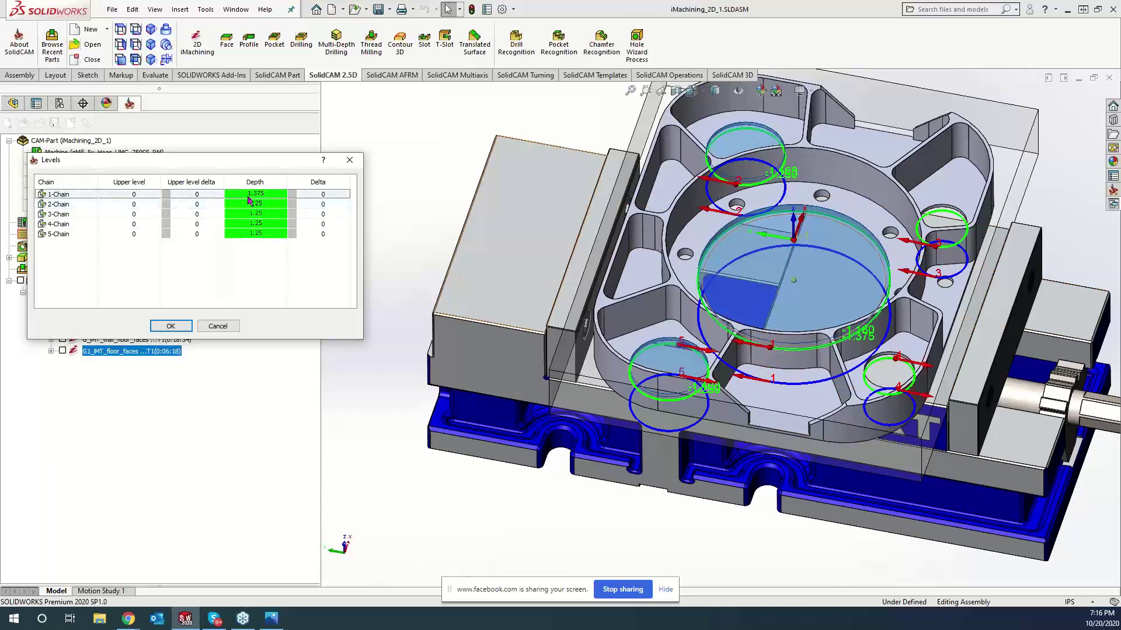
left_click(339, 195)
left_click(333, 194)
double_click(325, 195)
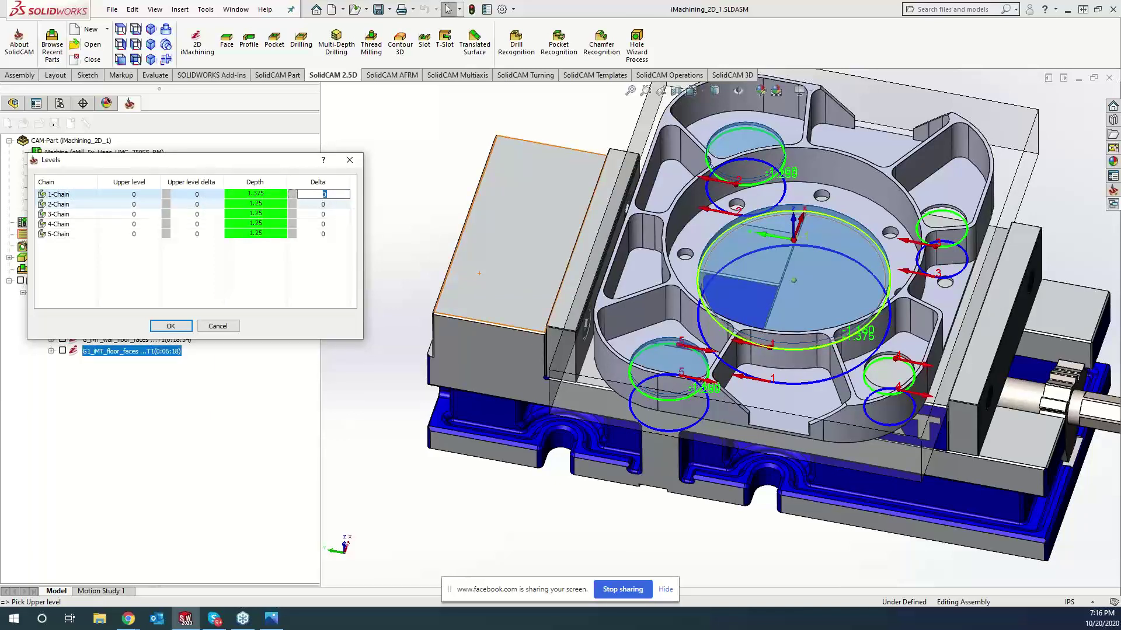
type("-.02")
left_click(329, 206)
left_click(329, 205)
type("-")
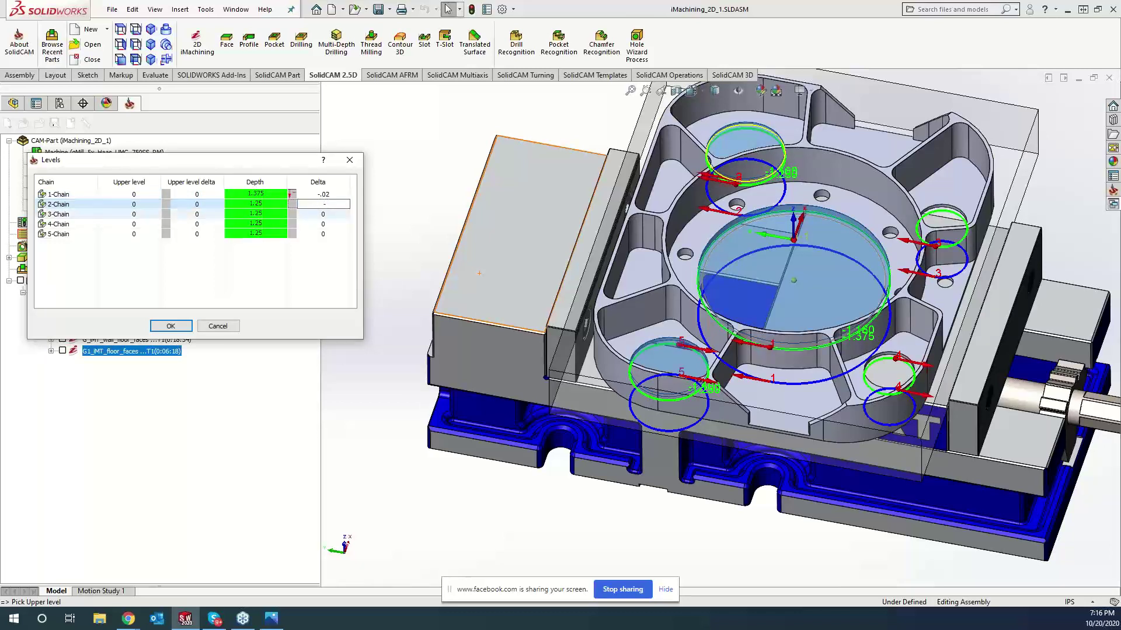
type(".02")
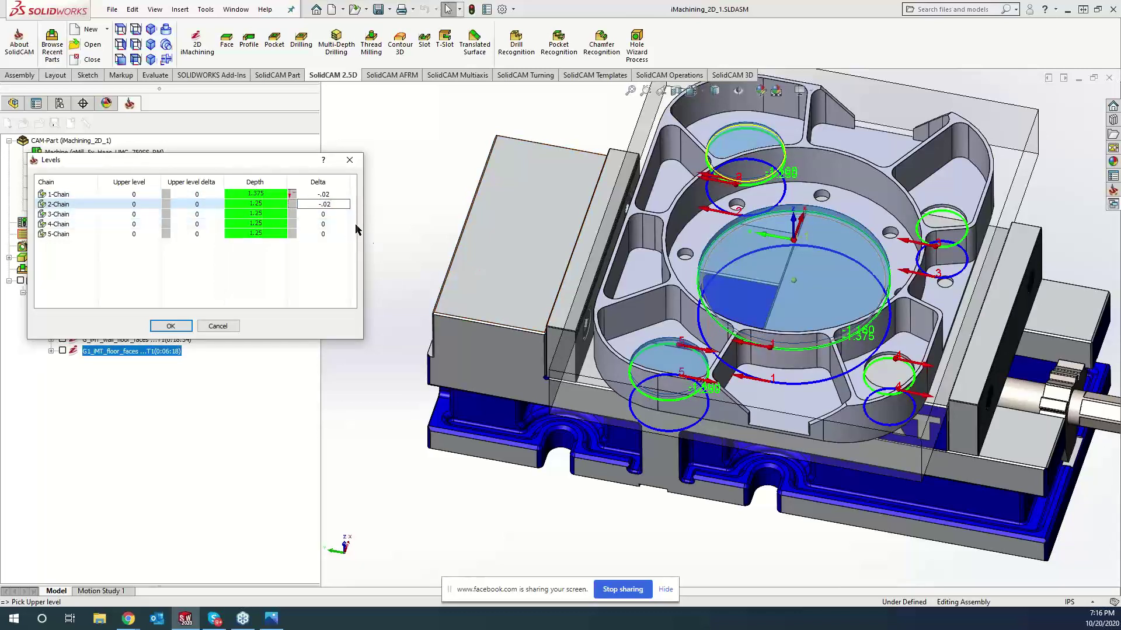
left_click(338, 214)
- Set Delta -.02 for chains 3, 4 and 5 and accept the variable levels
left_click(337, 215)
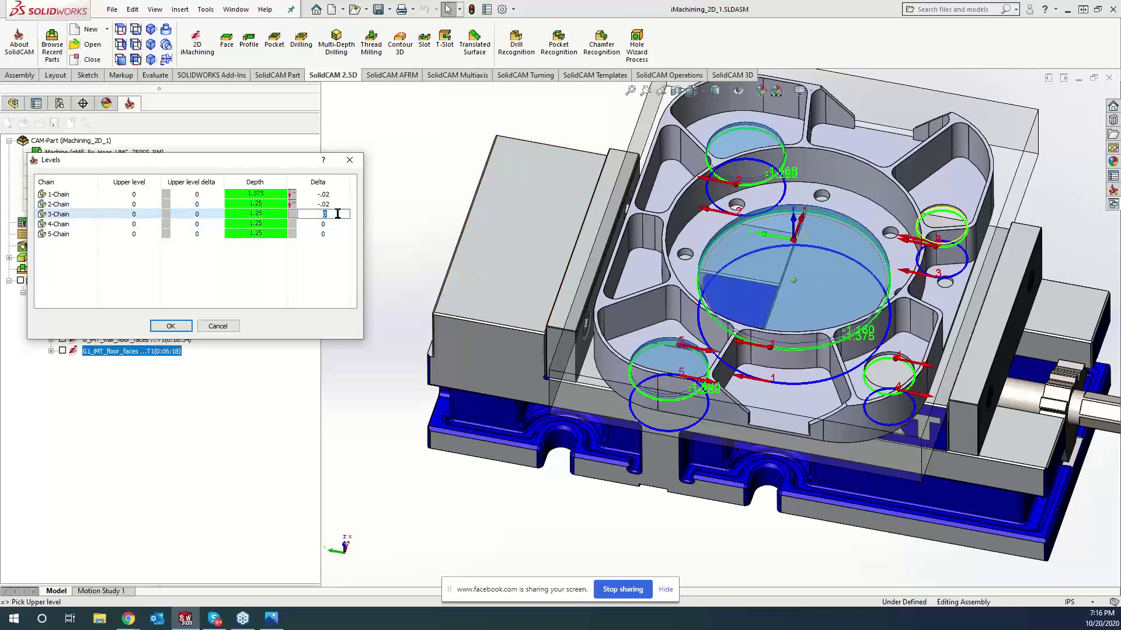
type("-.02")
left_click(339, 224)
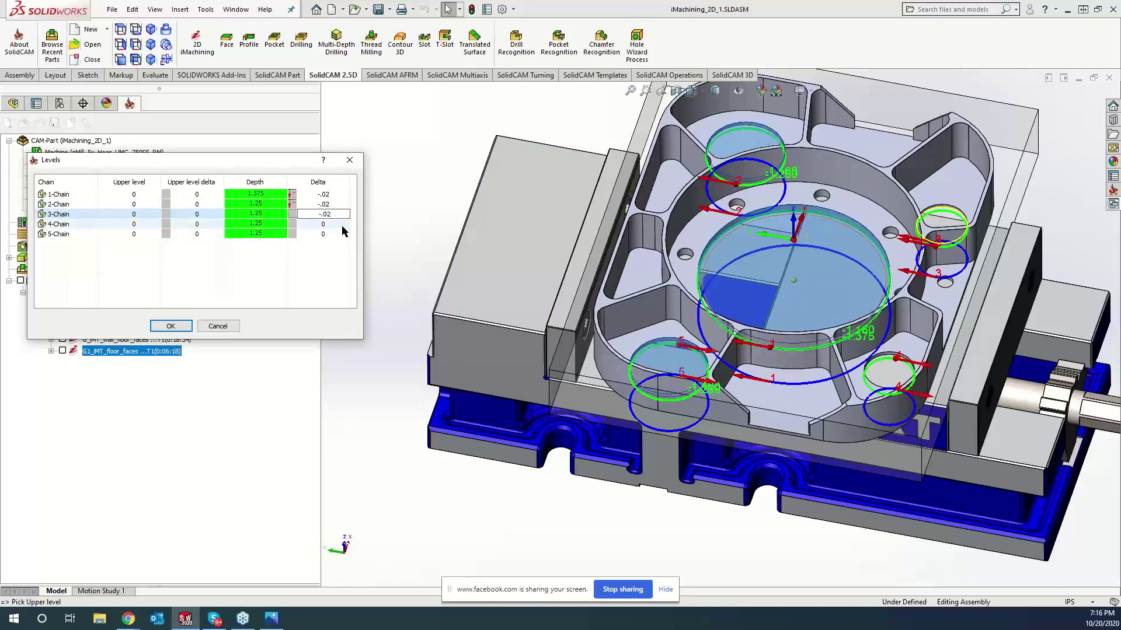
key("minus")
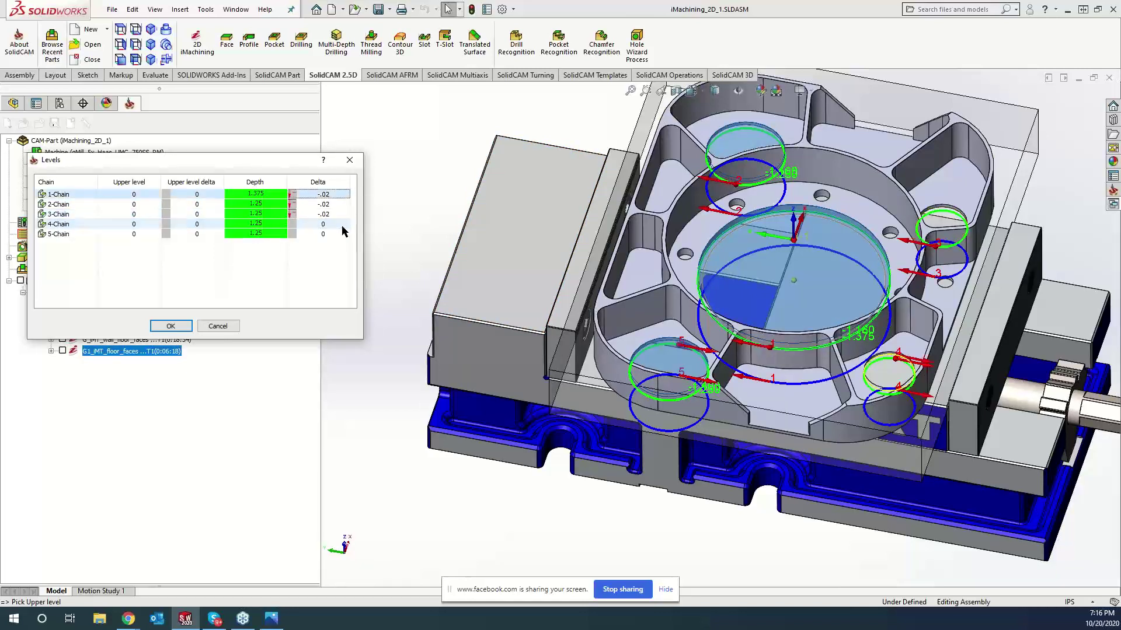
left_click(339, 225)
type("-.02")
left_click(293, 234)
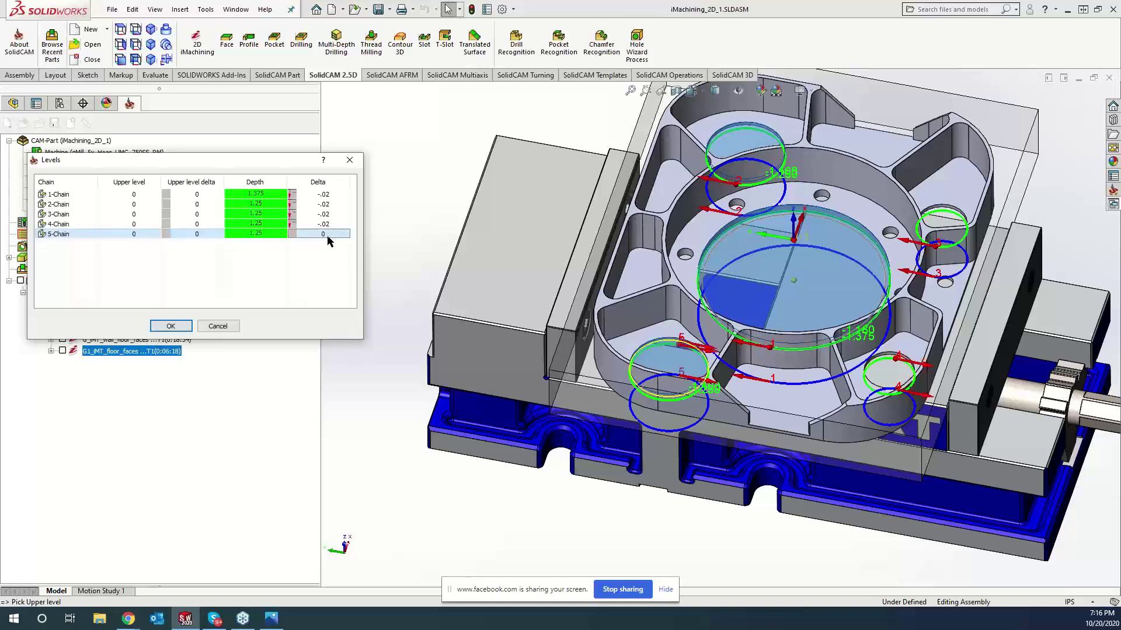
type("-.02")
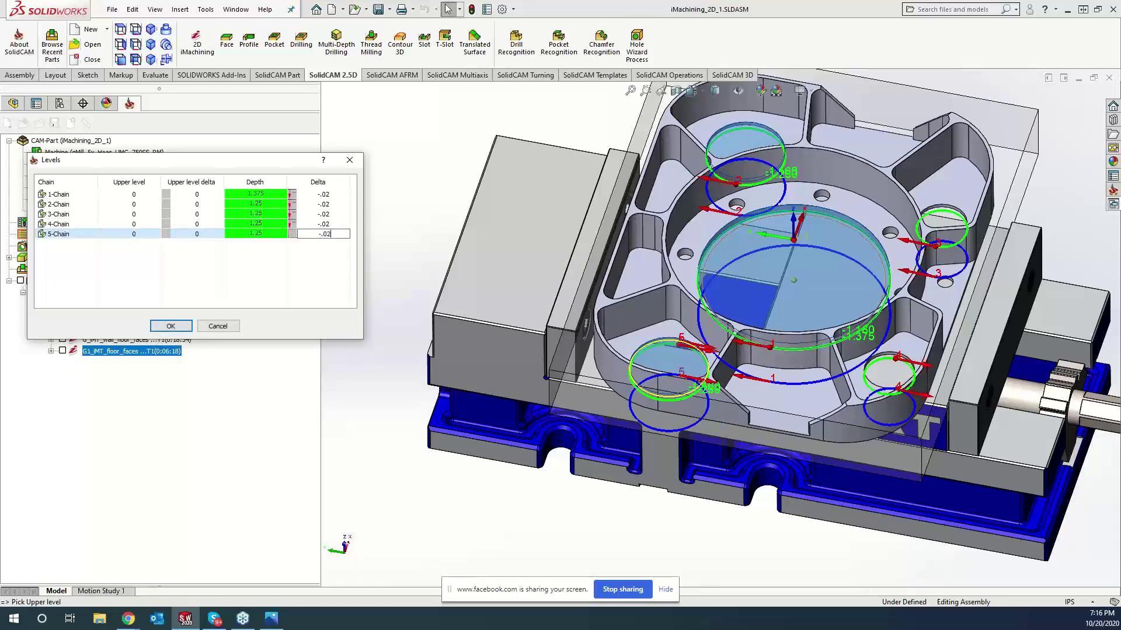
left_click(171, 326)
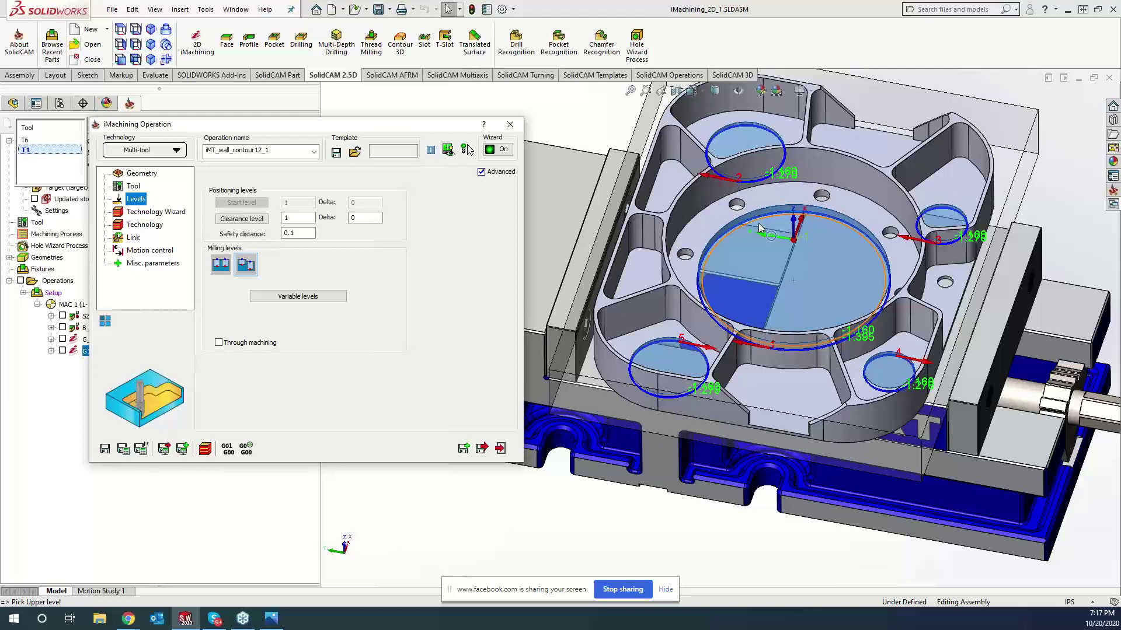
- Open the Technology Wizard showing level 6, 0.2354 step down, 8872 rpm and 183.00 feed
left_click(147, 212)
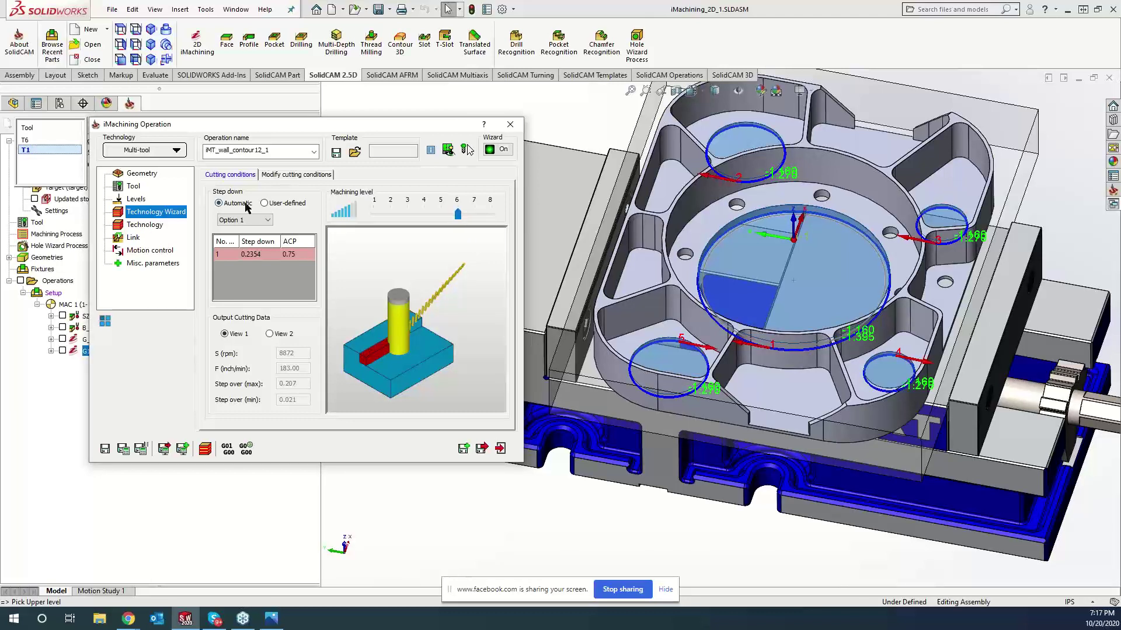
- Raise the machining level of tool T6 to 5 and tool T1 to 8
left_click(44, 140)
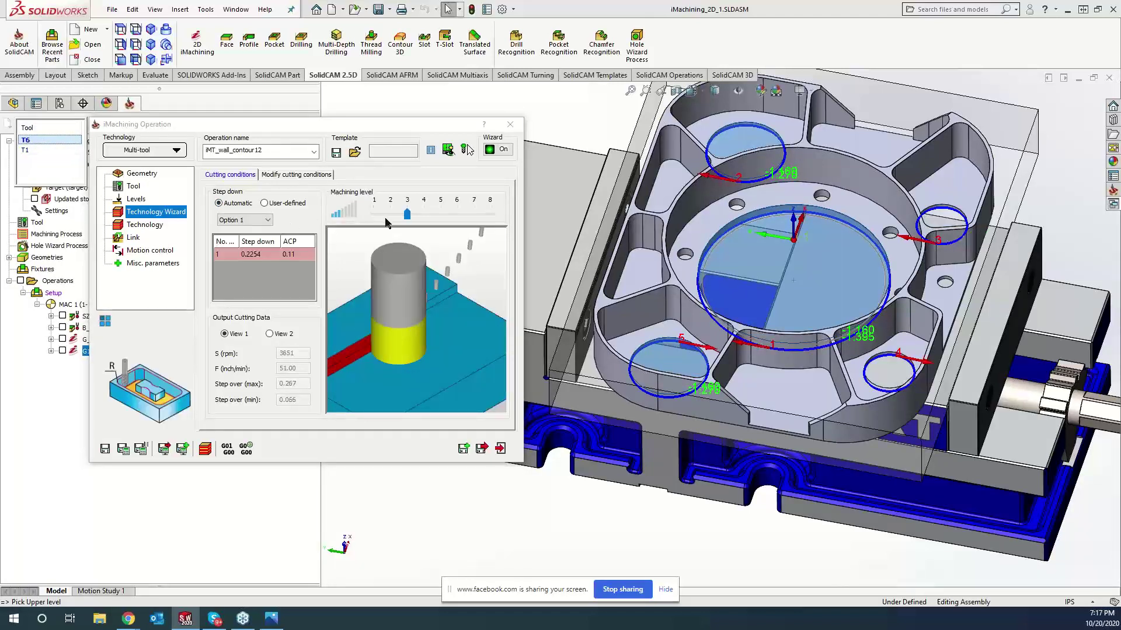
left_click_drag(407, 217, 441, 215)
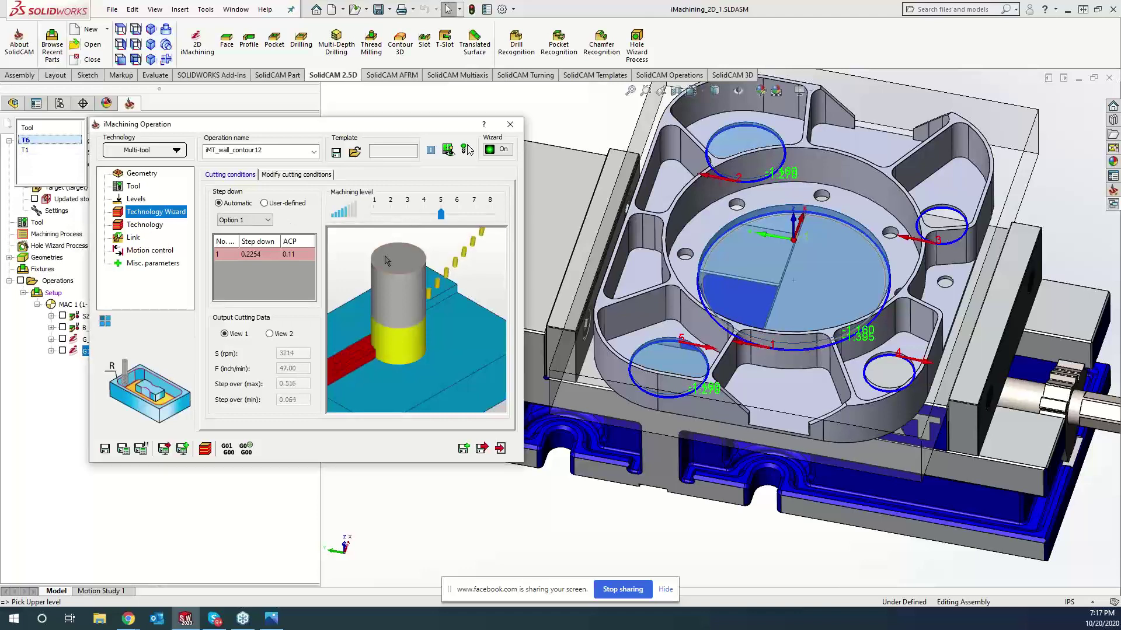
left_click(44, 150)
left_click_drag(460, 216, 518, 206)
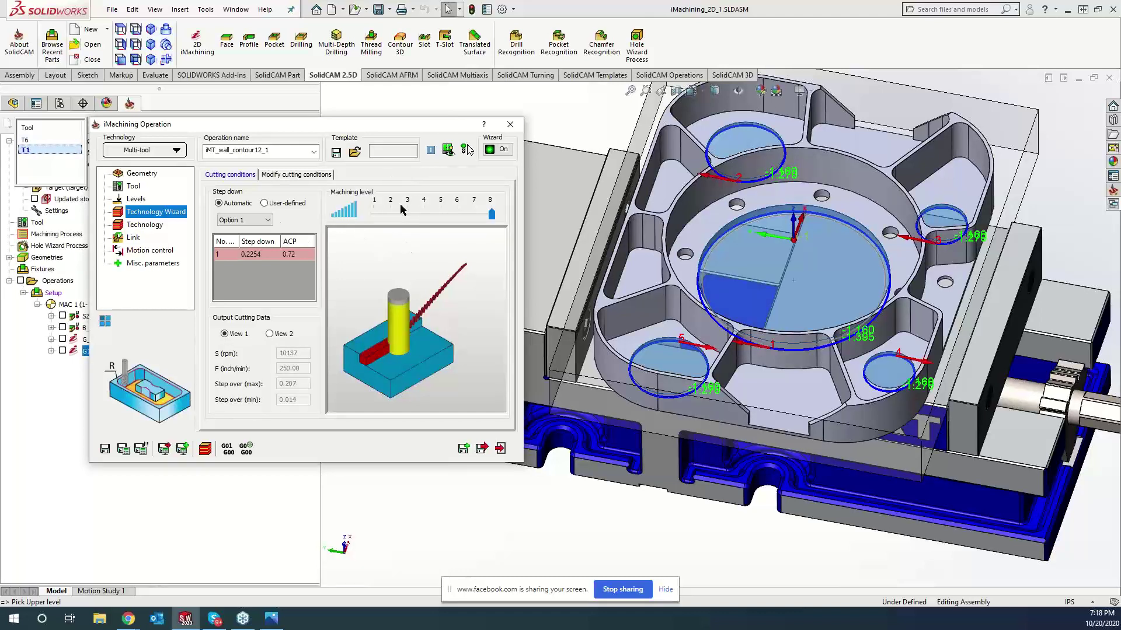
left_click(153, 226)
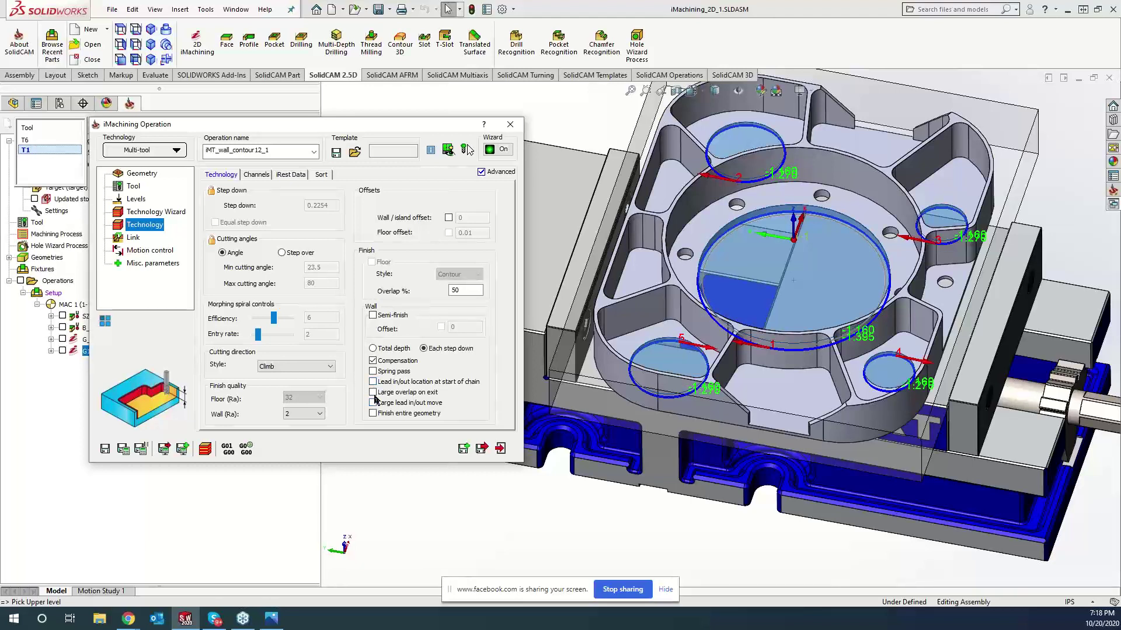
- Check Large overlap on exit and set the Wall (Ra) finish quality to 32
left_click(374, 394)
left_click(301, 416)
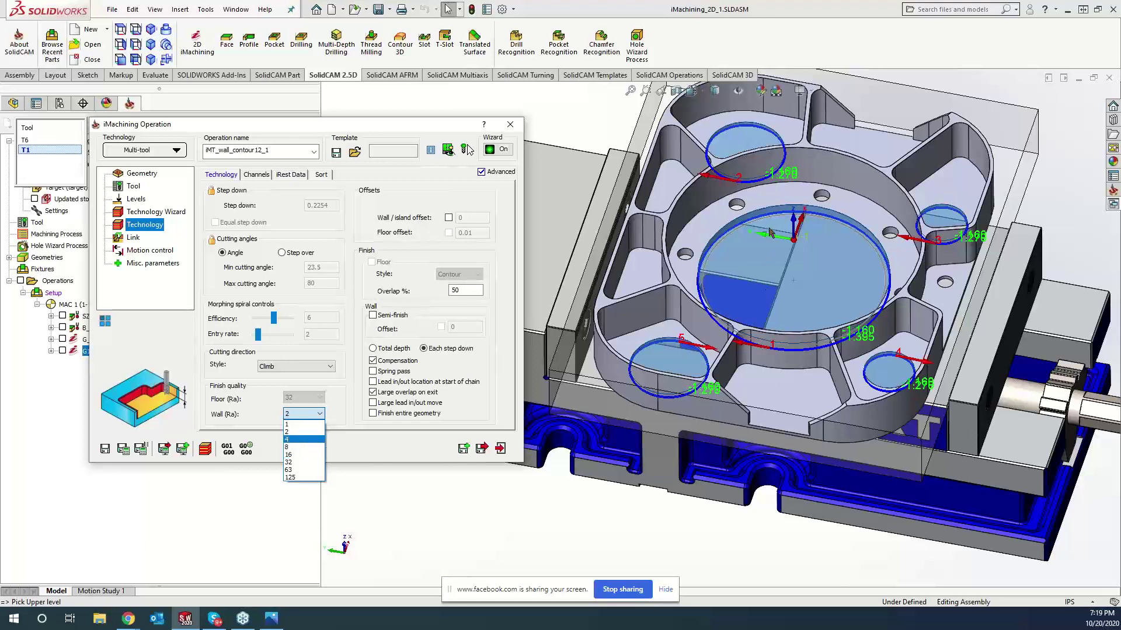
left_click(294, 463)
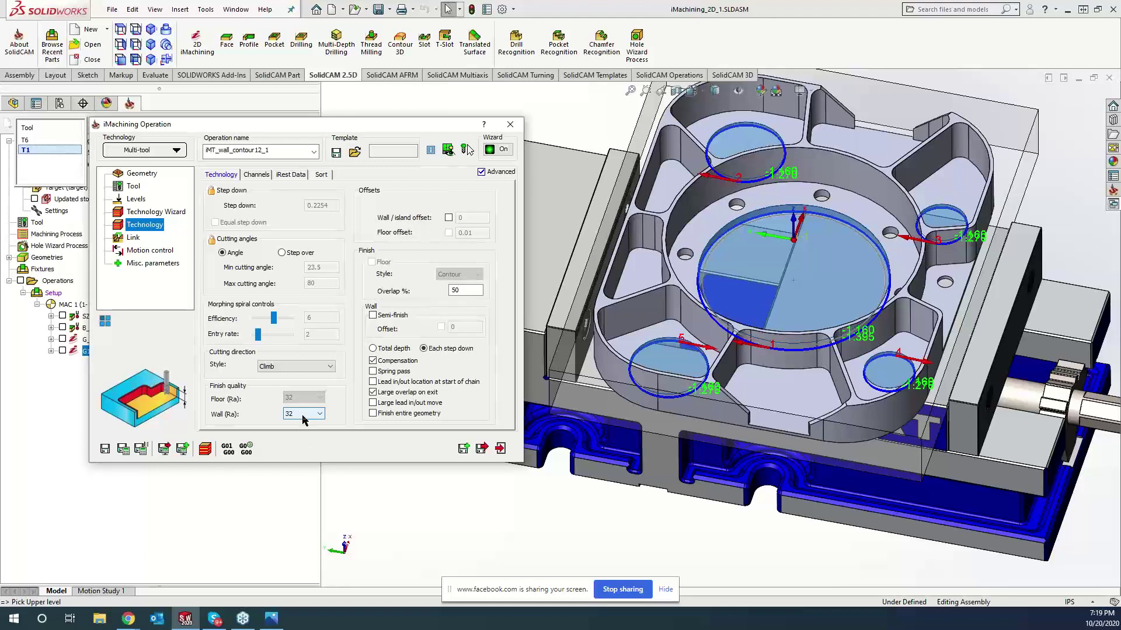
left_click(303, 419)
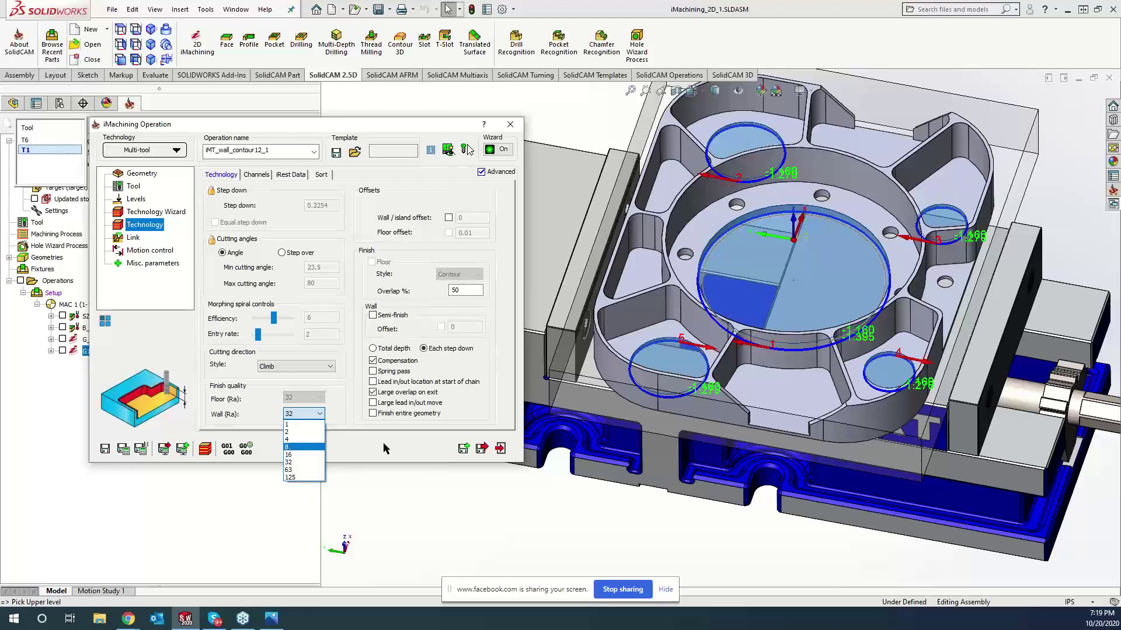
left_click(350, 450)
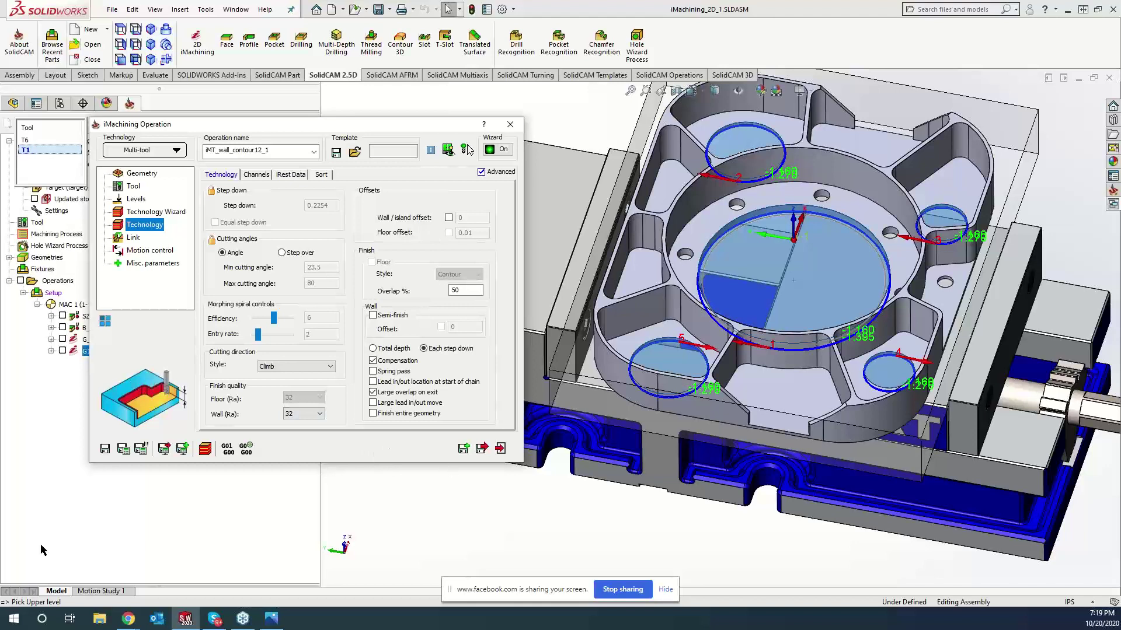
- Save and calculate the iMachining operation so its toolpath is generated in the pockets
left_click(125, 451)
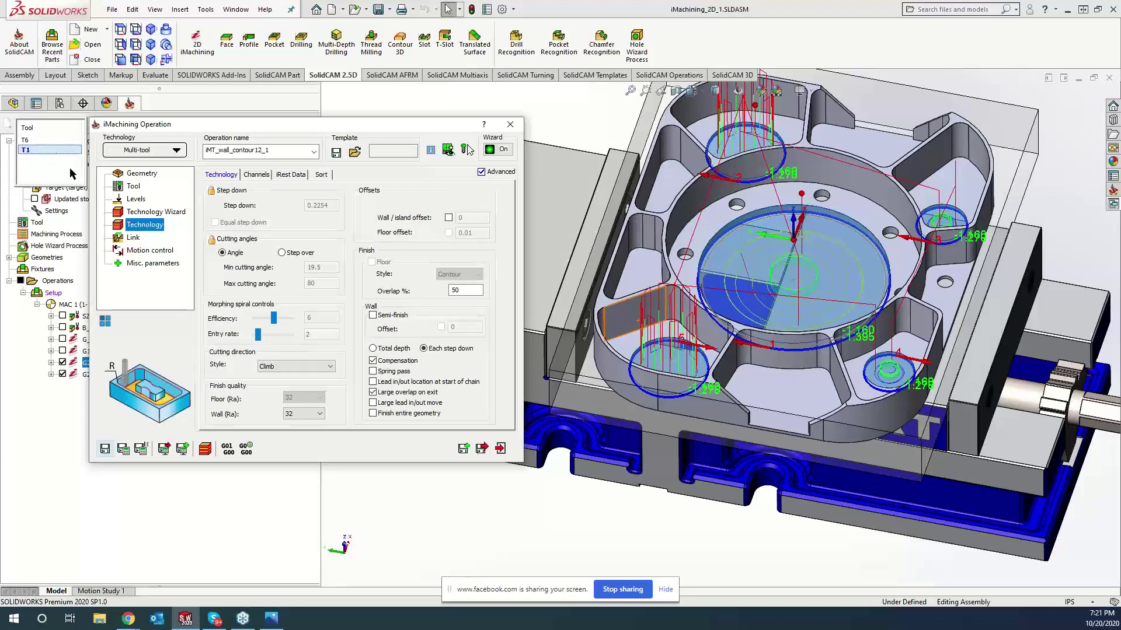
left_click(166, 213)
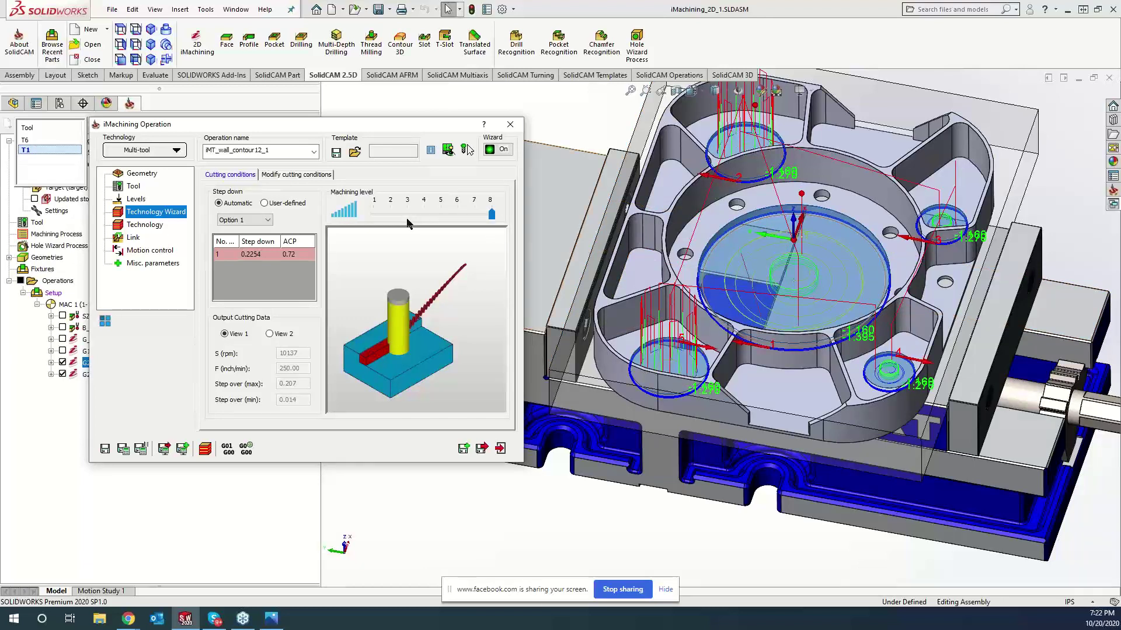
scroll(799, 400, "up", 2)
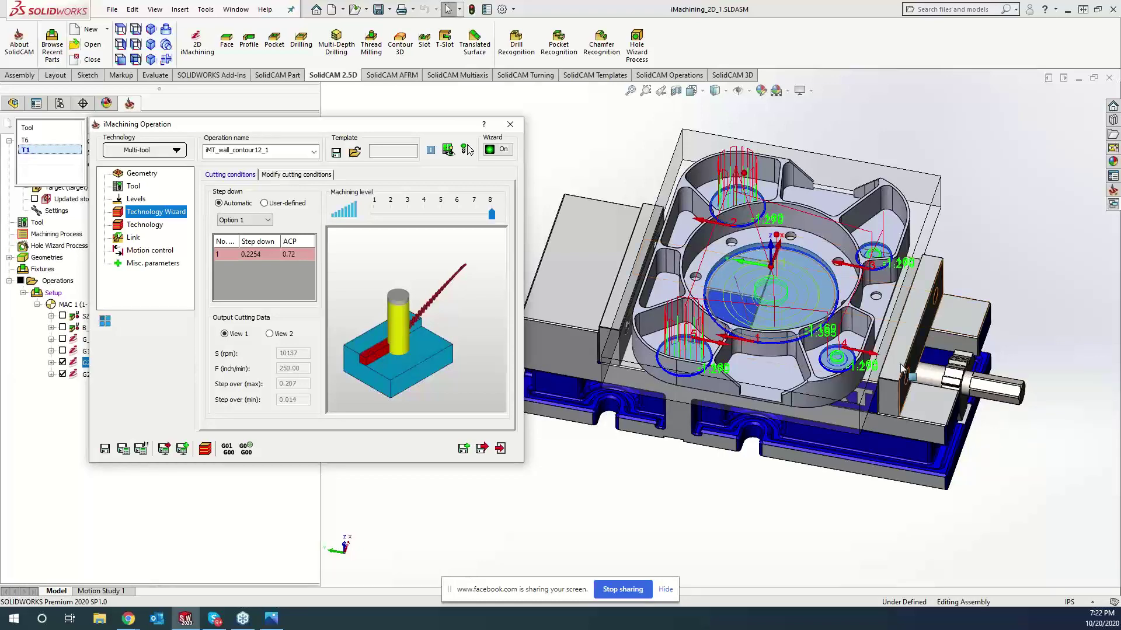
left_click(860, 500)
middle_click_drag(859, 500, 858, 491)
middle_click_drag(996, 304, 978, 283)
middle_click_drag(979, 287, 957, 288)
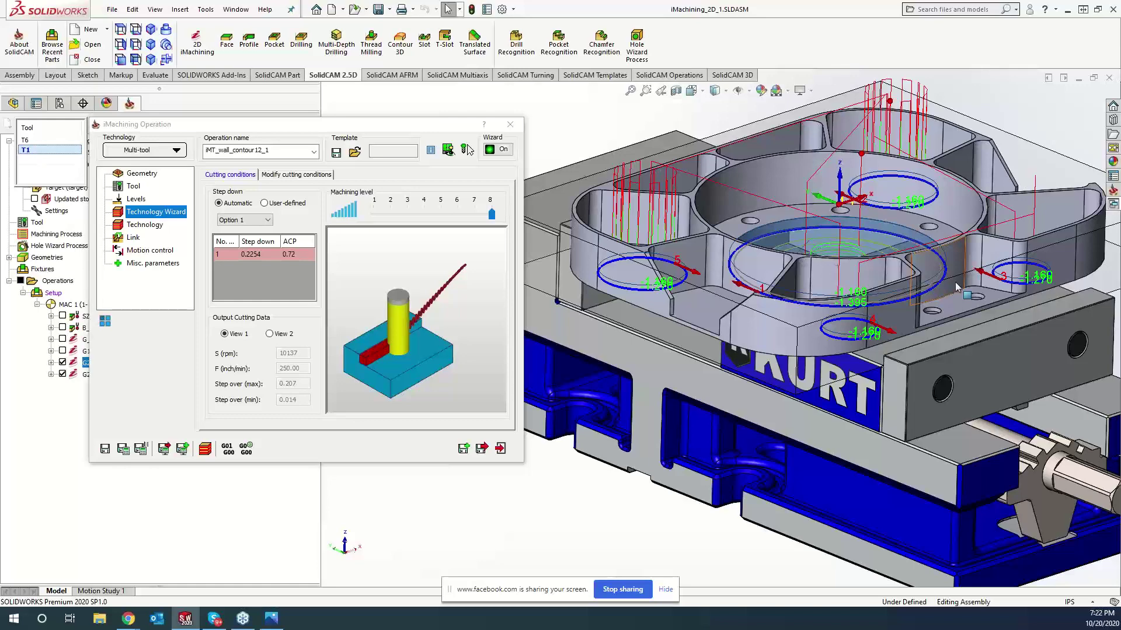
middle_click_drag(559, 503, 559, 503)
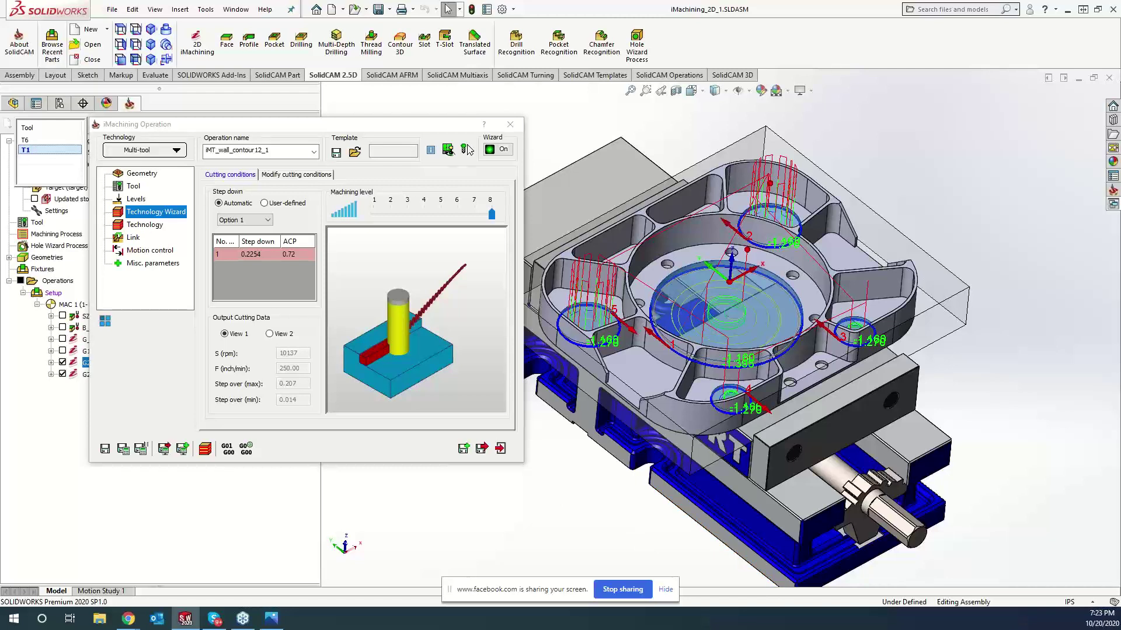
mouse_move(492, 215)
left_mouse_down()
mouse_move(418, 214)
mouse_move(492, 215)
left_mouse_up()
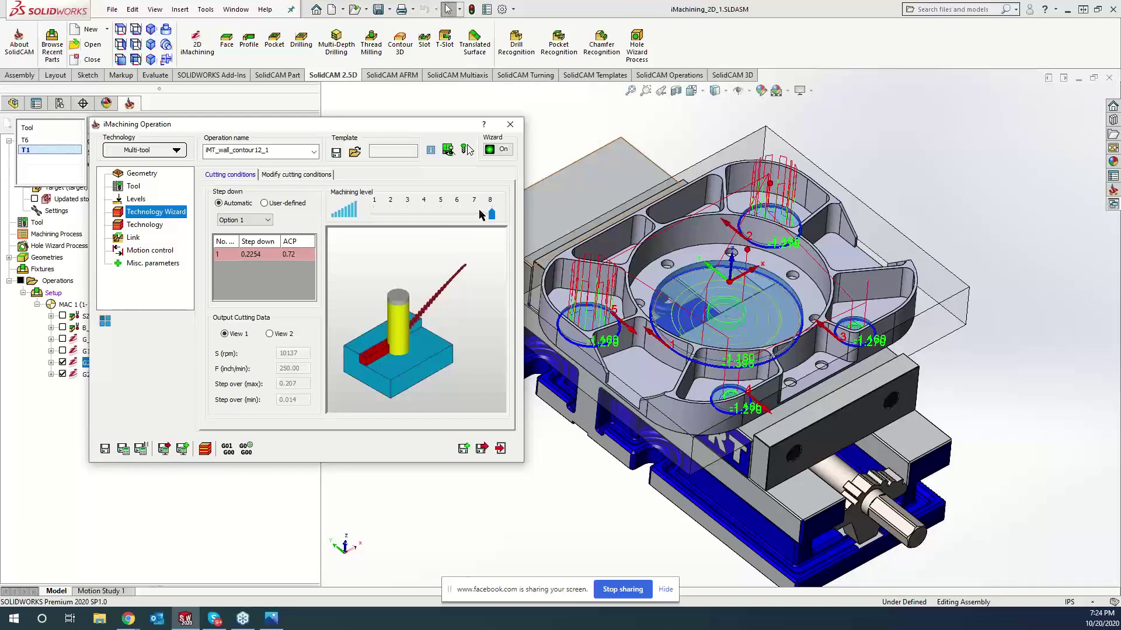
- Display the Modify cutting conditions page with Aluminum_100BHN-60HRB, 10137 max spin and 1327 max cutting speed
left_click(290, 176)
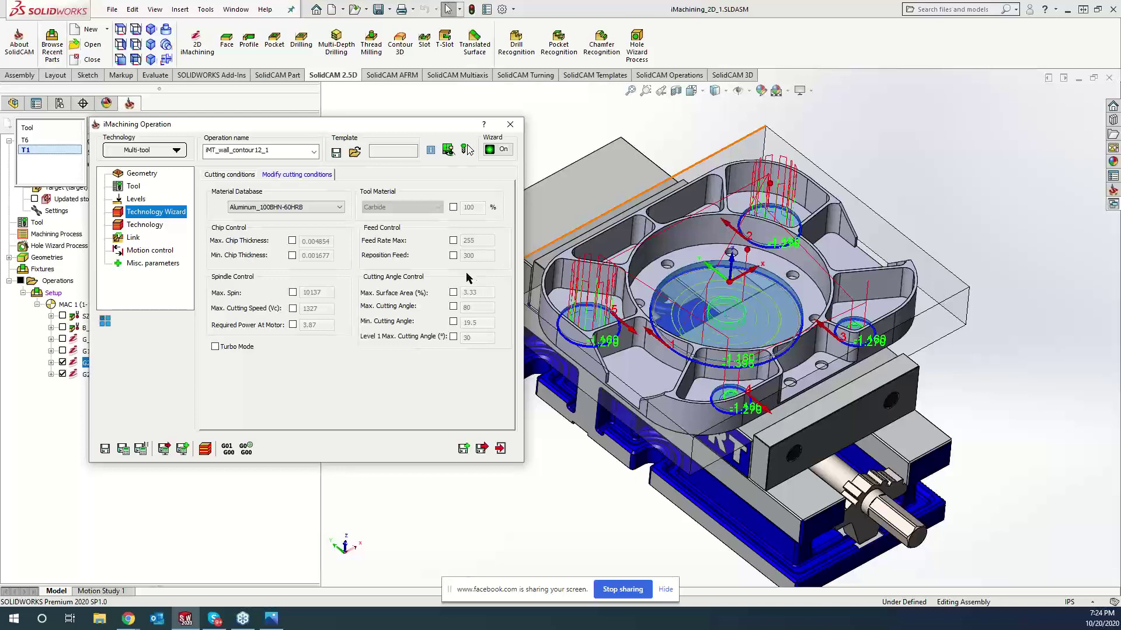
left_click(233, 174)
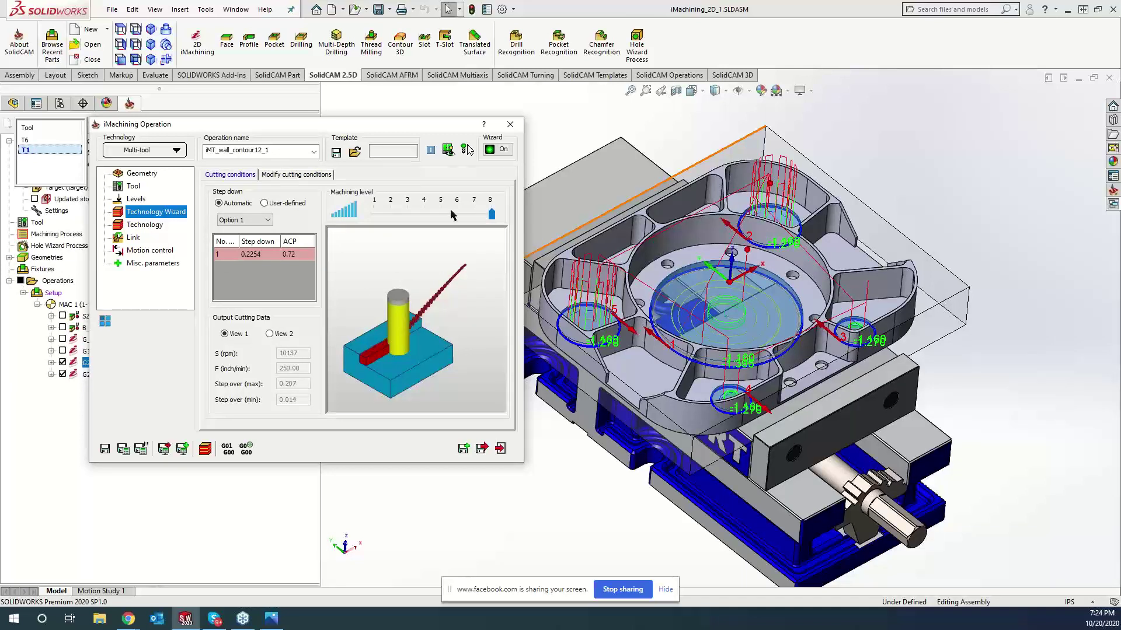
left_click(296, 174)
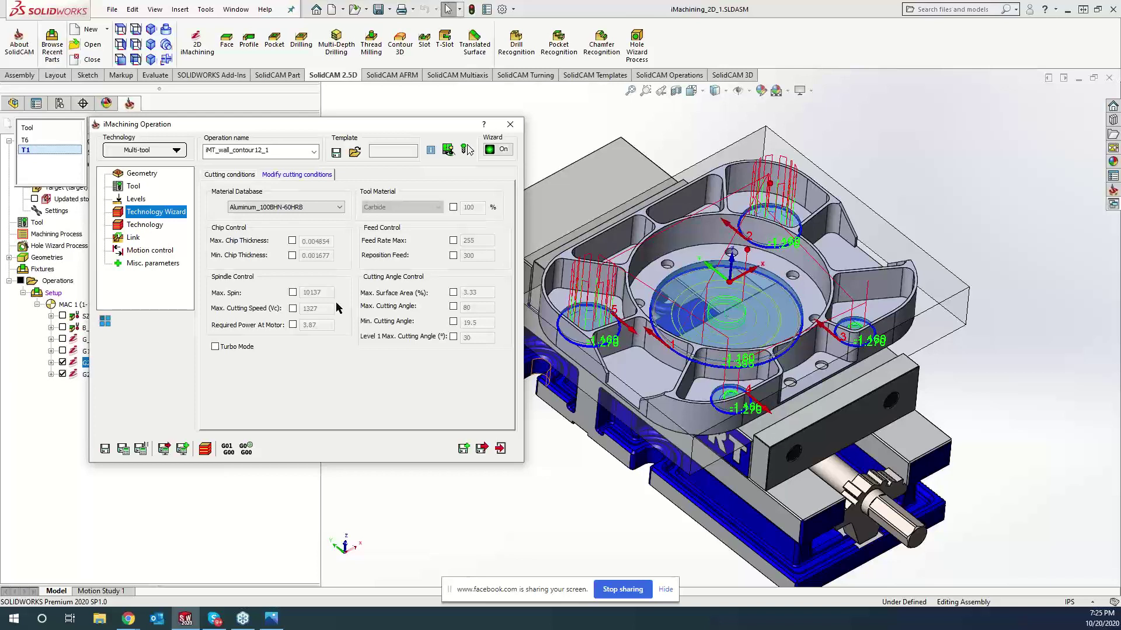
- Show the automatic cutting conditions (machining level 8, step down 0.2254), then bring the browser forward
left_click(218, 177)
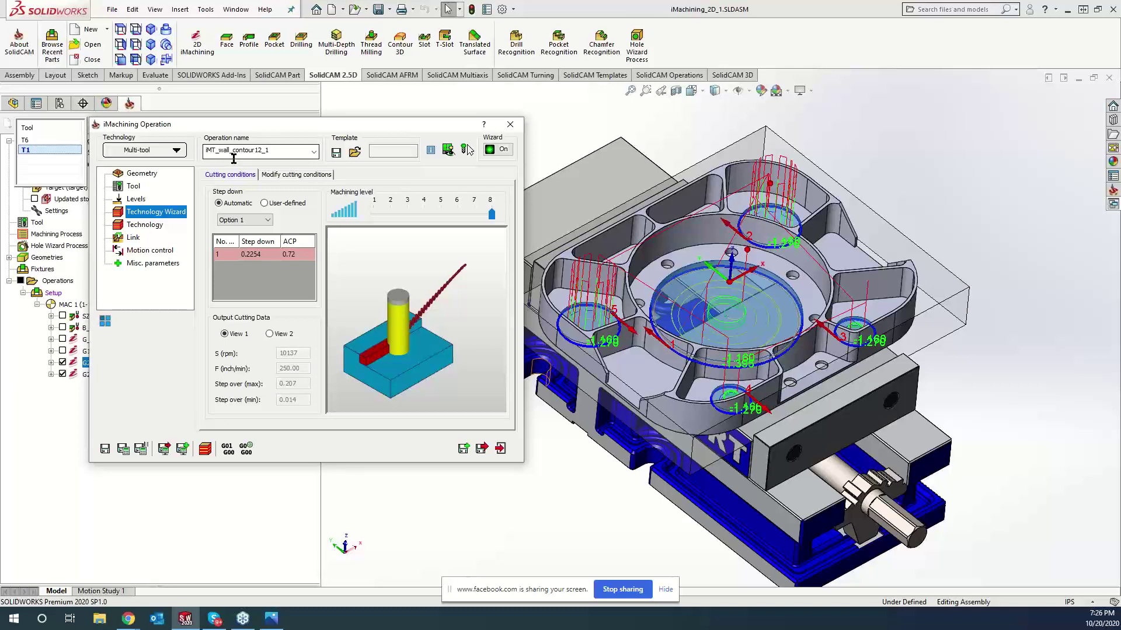
left_click(129, 619)
left_click(61, 561)
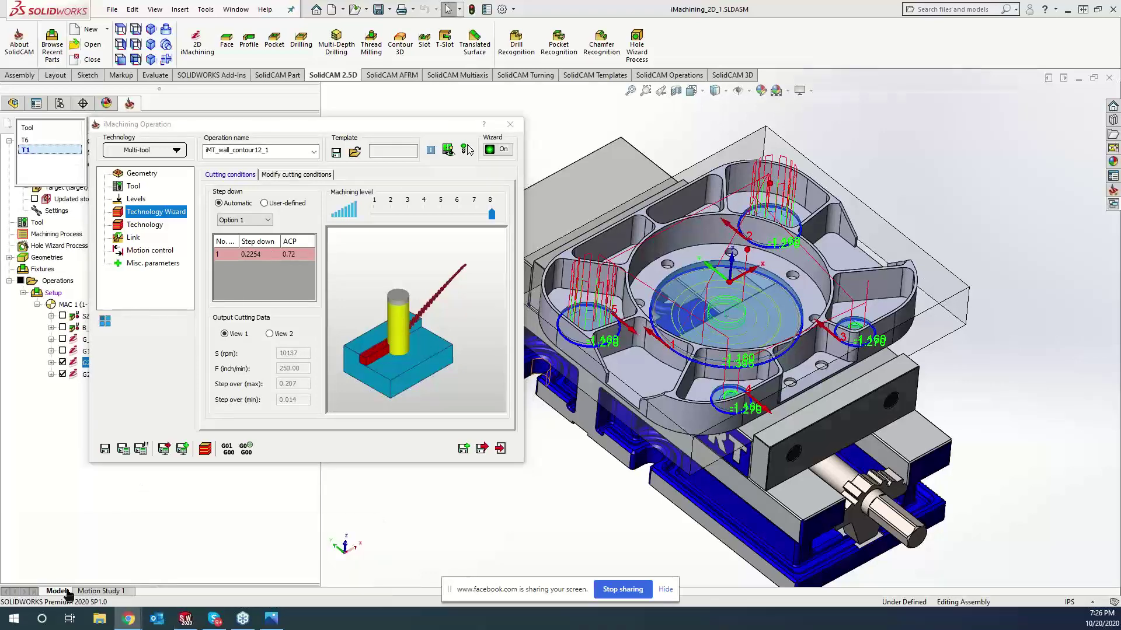
- Open SolidCAM University's full Live Cutting playlist and play the Gurhing Diver 8000RPM test video
left_click(214, 15)
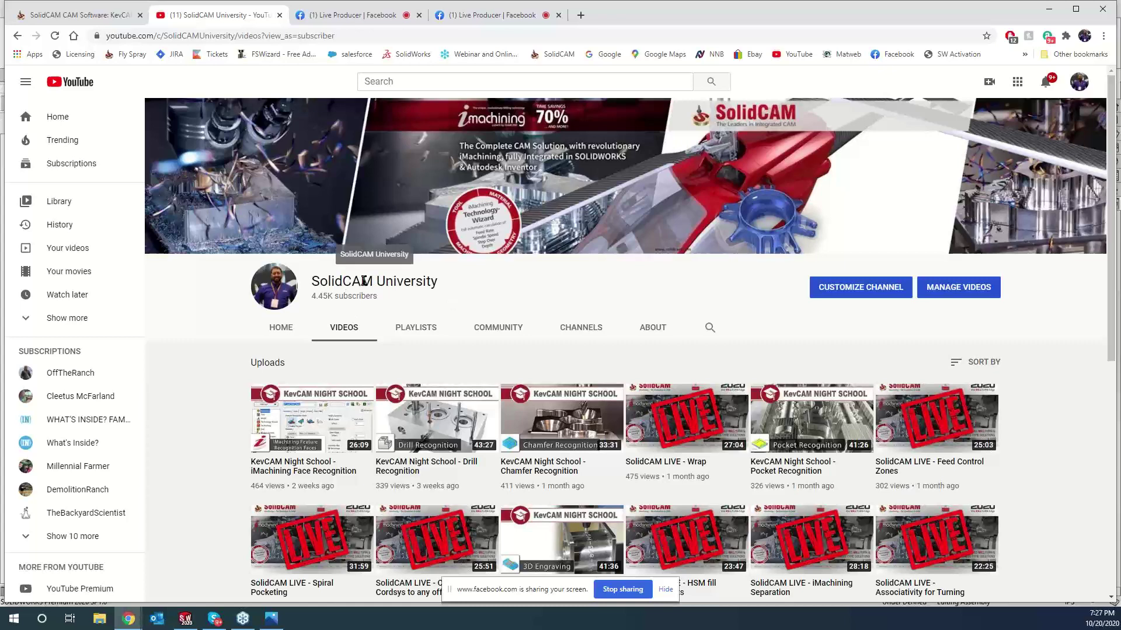
left_click(419, 328)
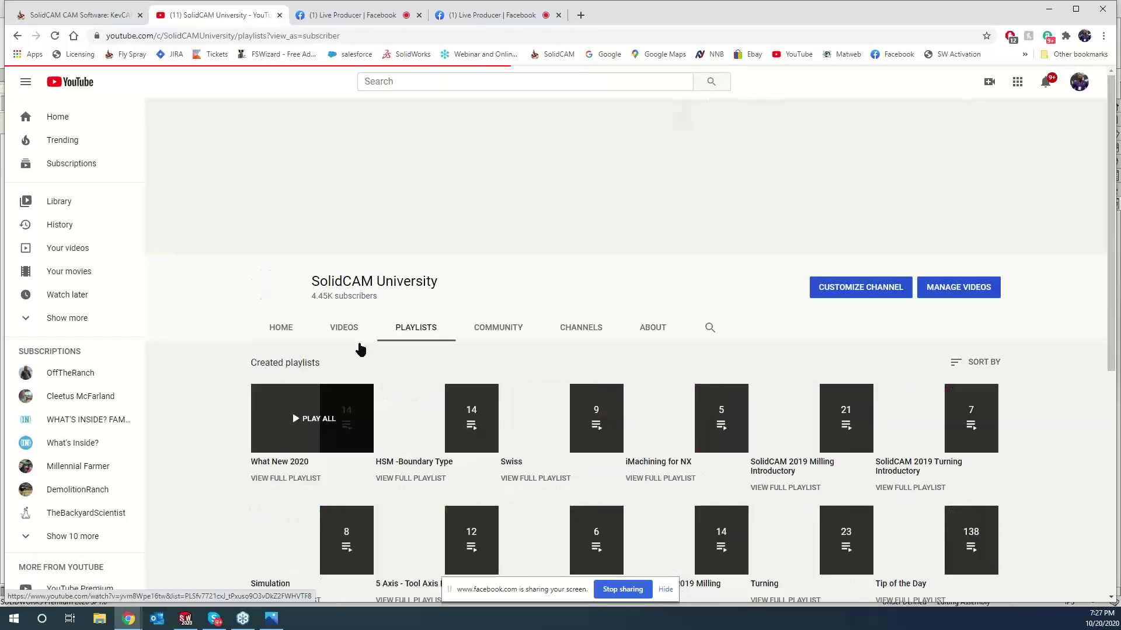
scroll(221, 418, "down", 2)
scroll(220, 418, "down", 3)
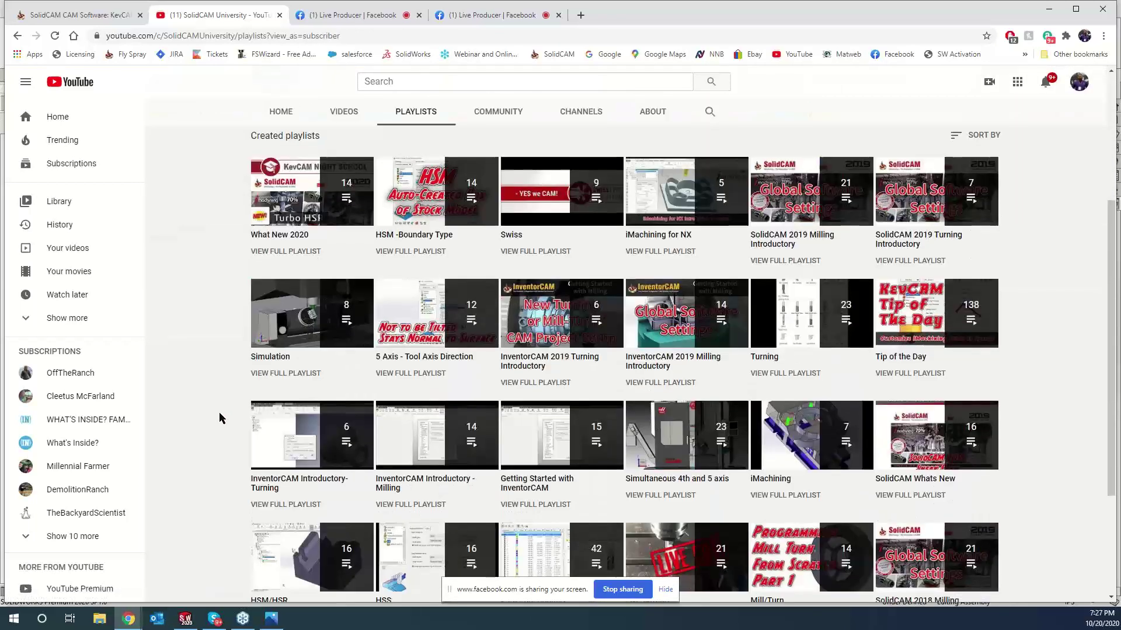
left_click(664, 557)
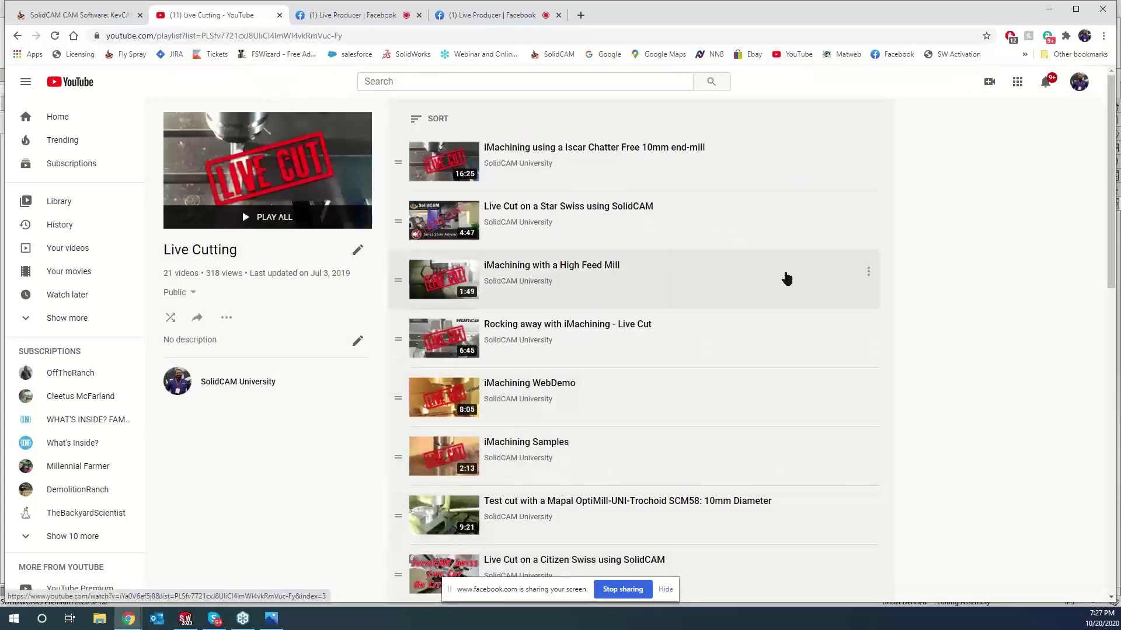
scroll(680, 303, "down", 4)
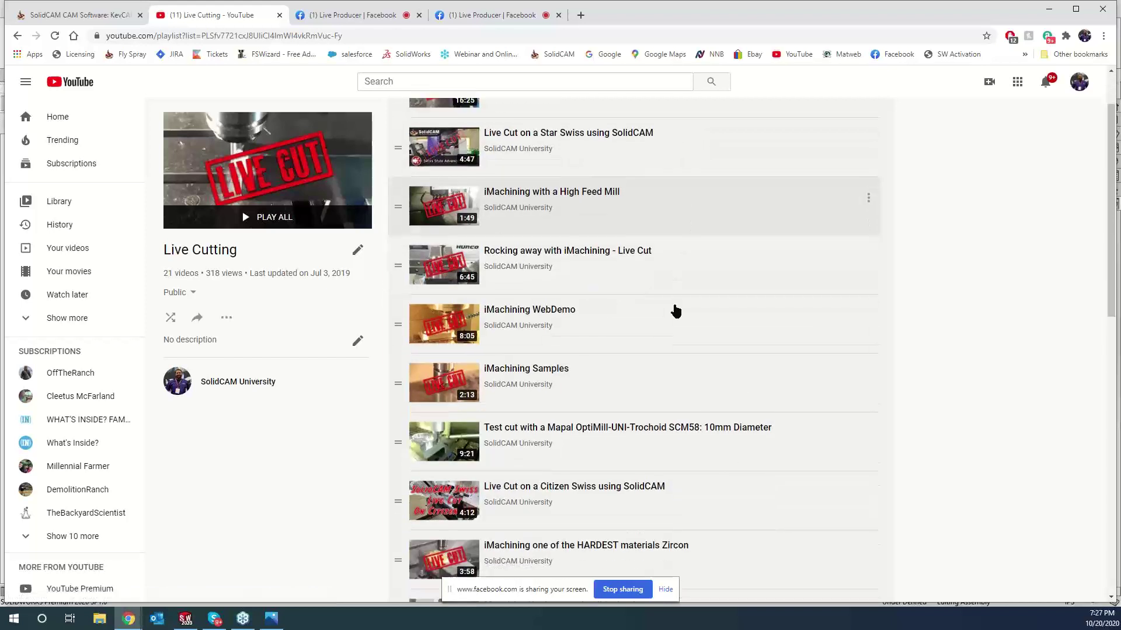
scroll(680, 377, "down", 6)
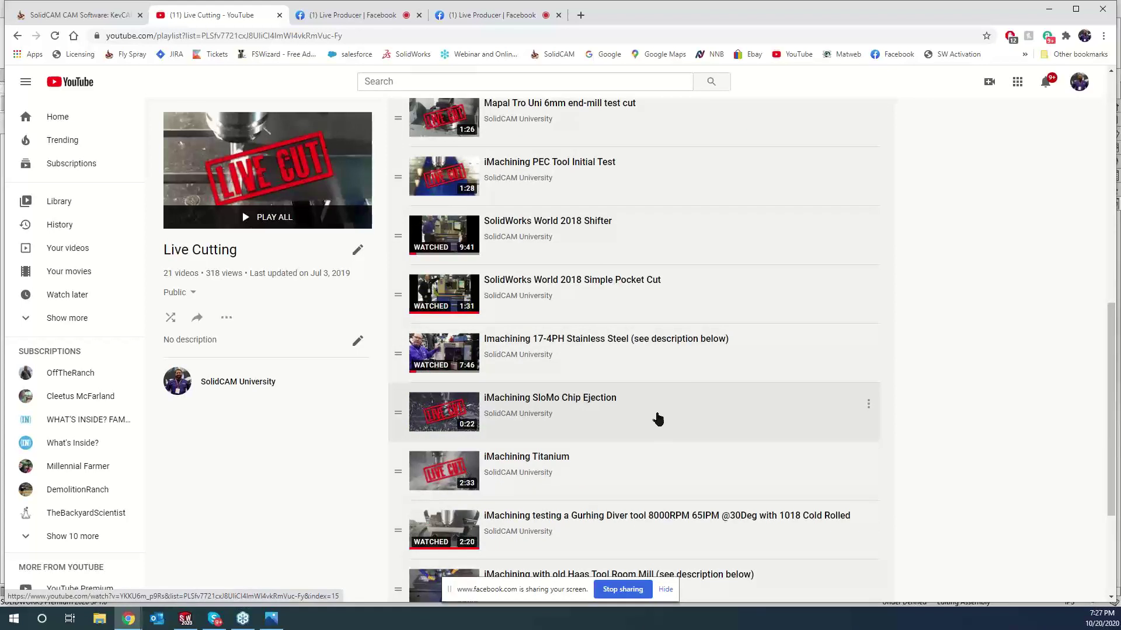
scroll(660, 418, "down", 2)
left_click(453, 426)
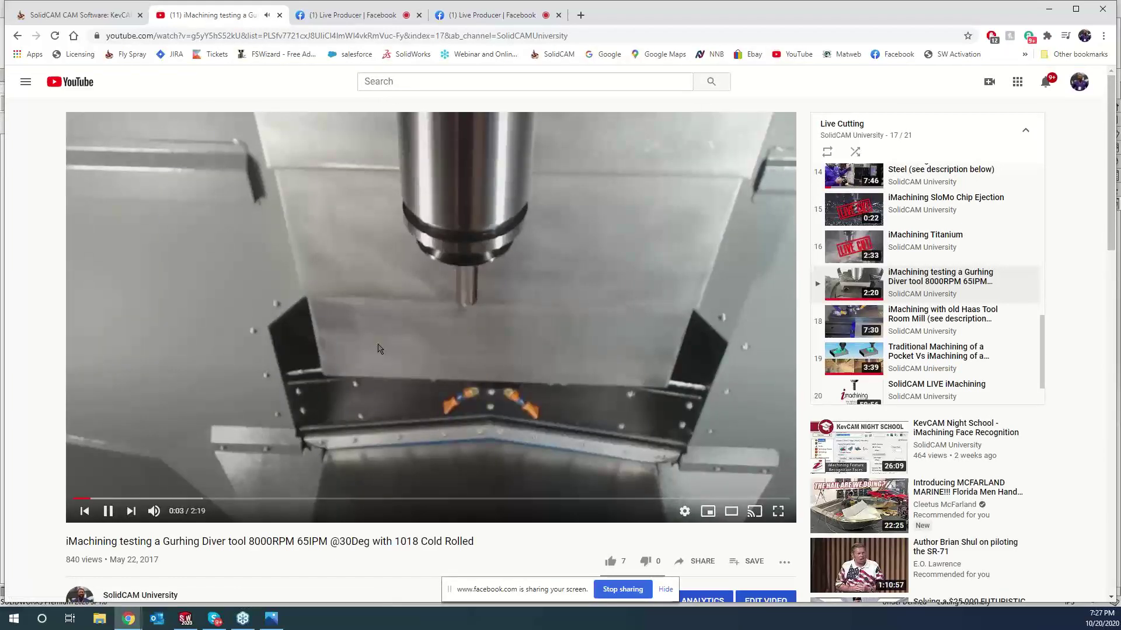
- Skim the Gurhing Diver video, pause it at 0:28, and return to the iMachining dialog
left_click(149, 497)
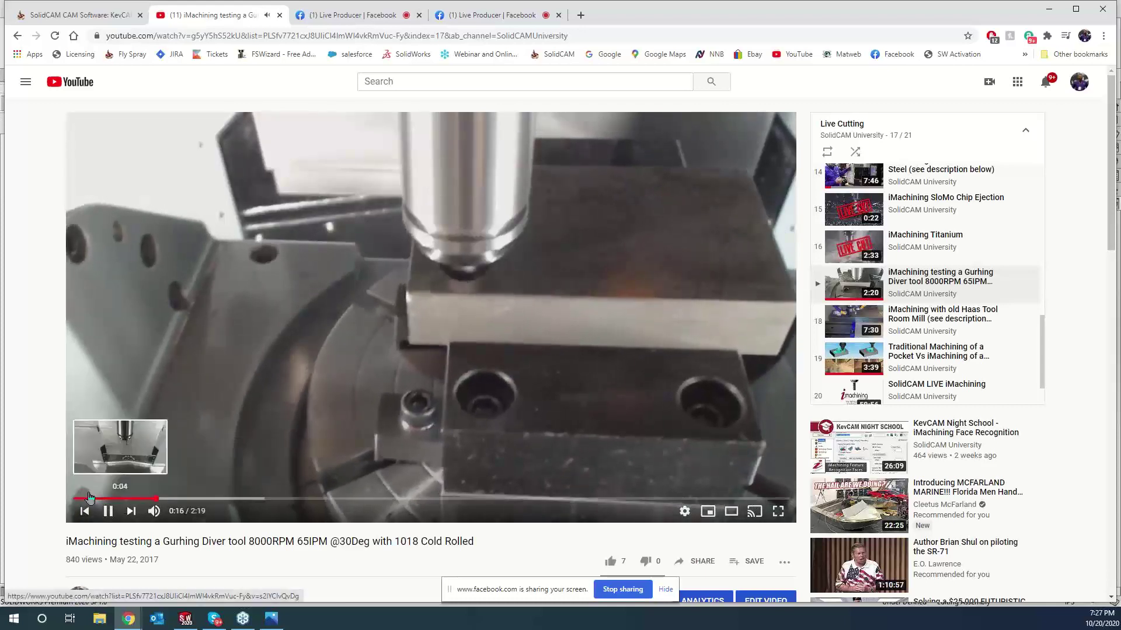
left_click(89, 497)
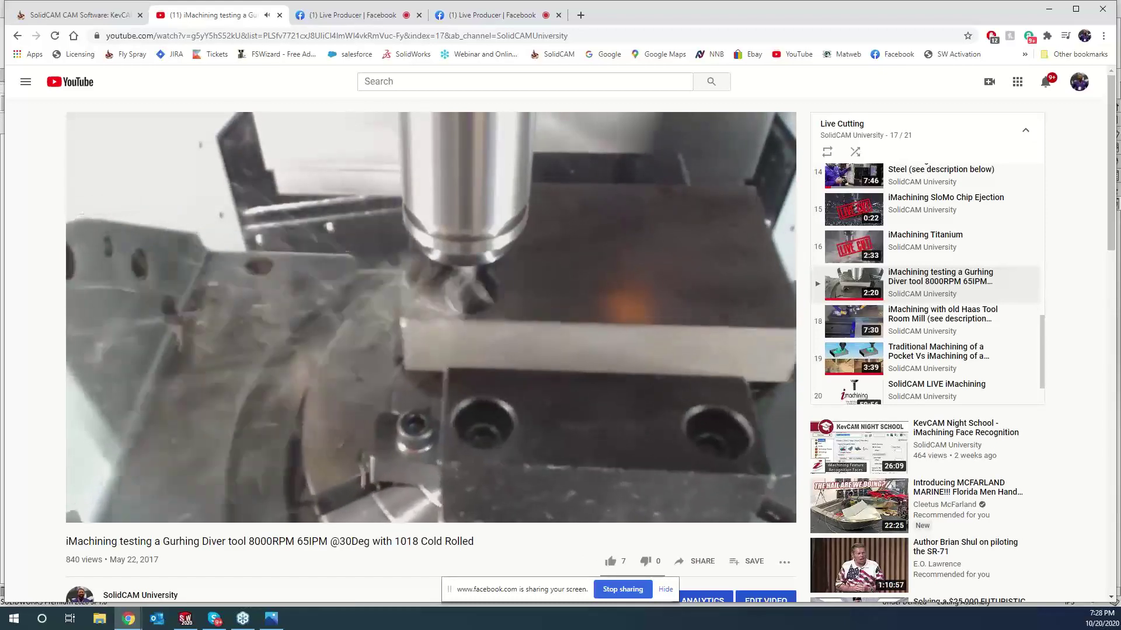
left_click(429, 354)
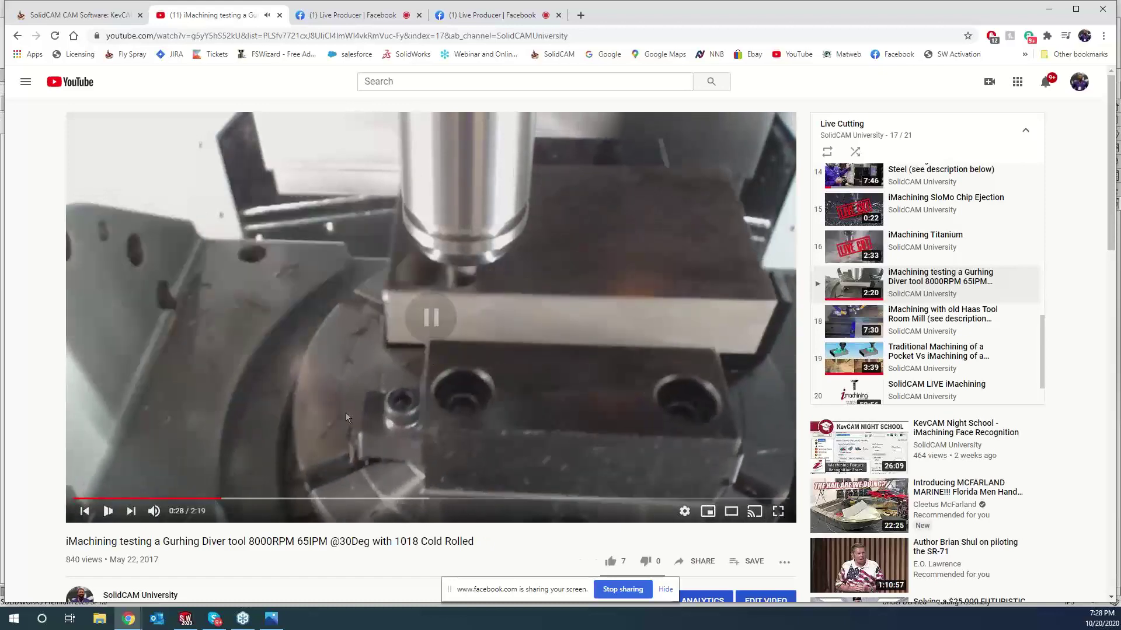
left_click(185, 620)
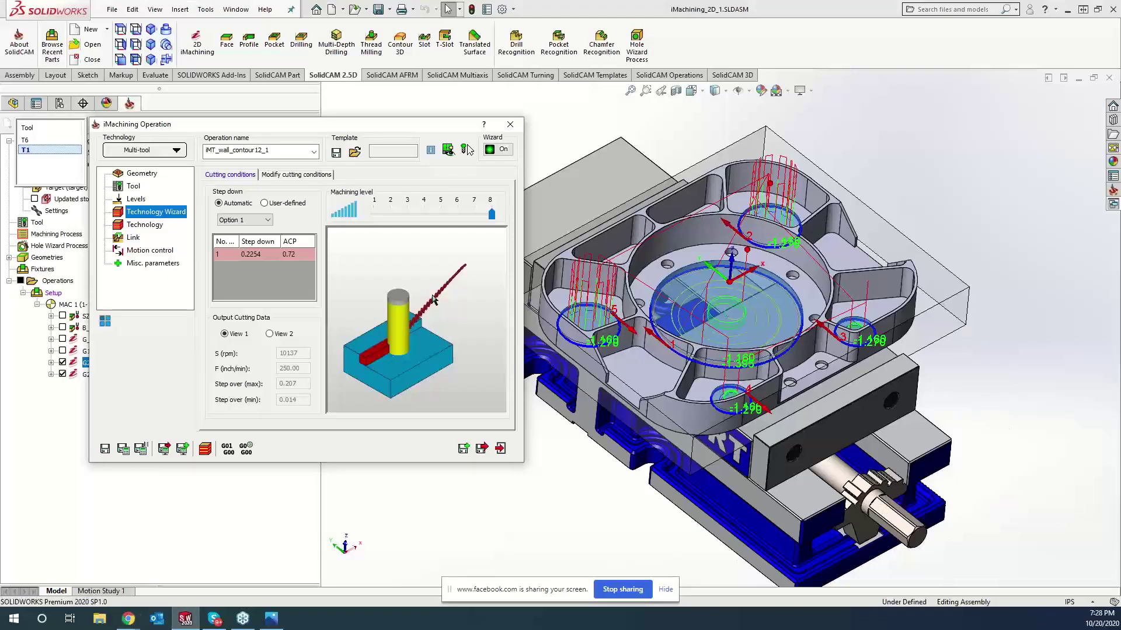
- Show the wall operation's Link settings, minimize the YouTube browser, and restore SolidWorks
left_click(136, 251)
left_click(133, 237)
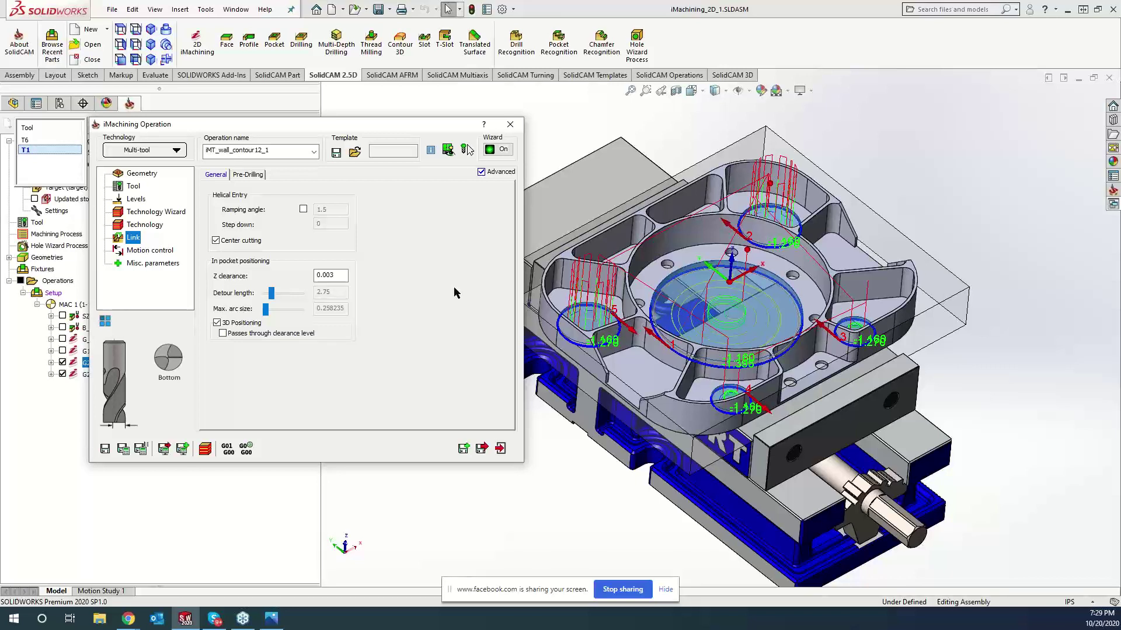
left_click(186, 620)
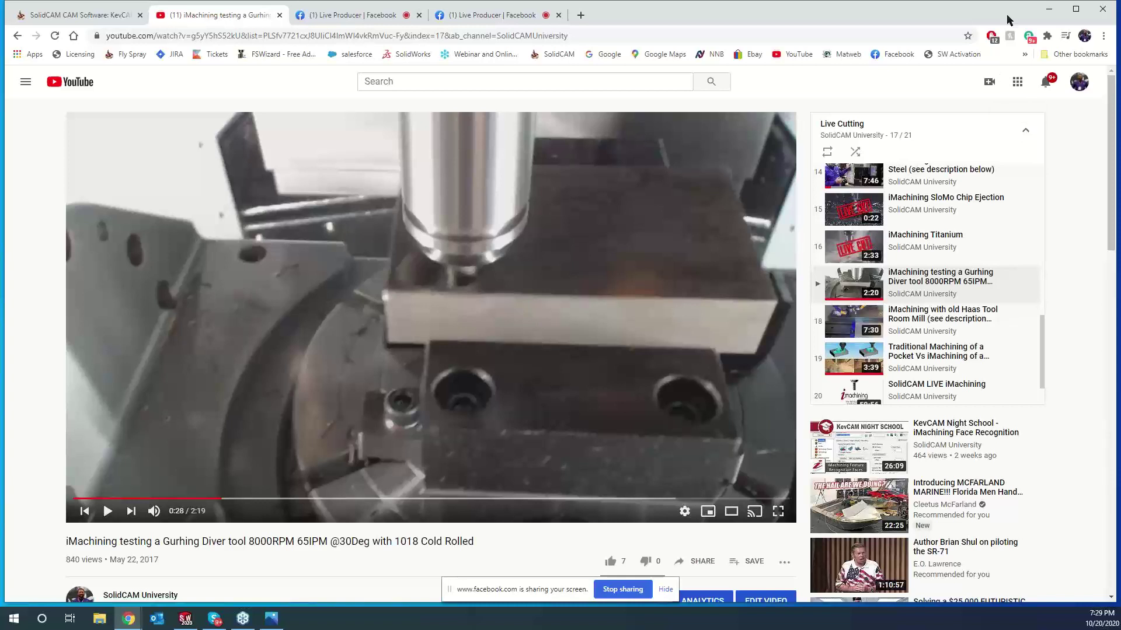
left_click(1048, 9)
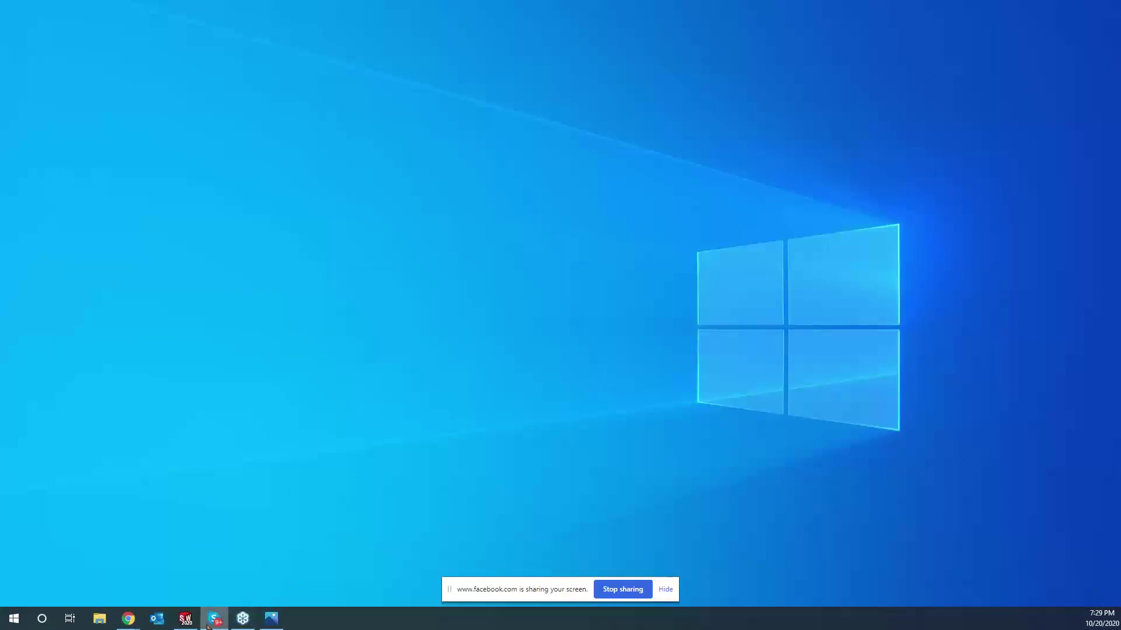
left_click(185, 618)
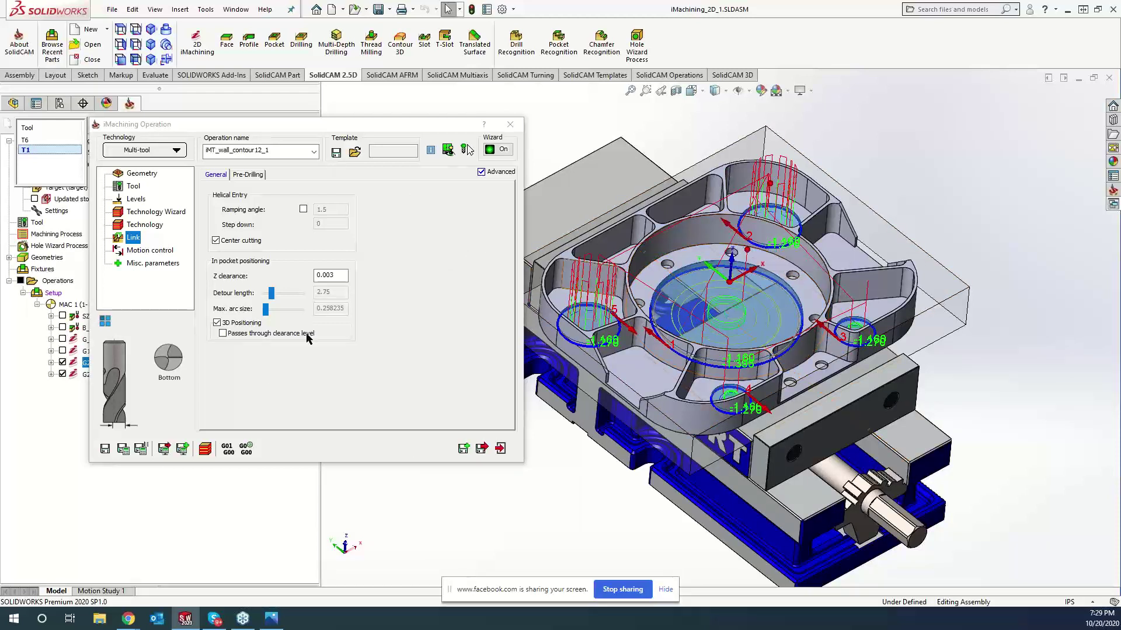
- Save and calculate the wall operation and open Machine Simulation for both G2 wall-contour operations
left_click(204, 447)
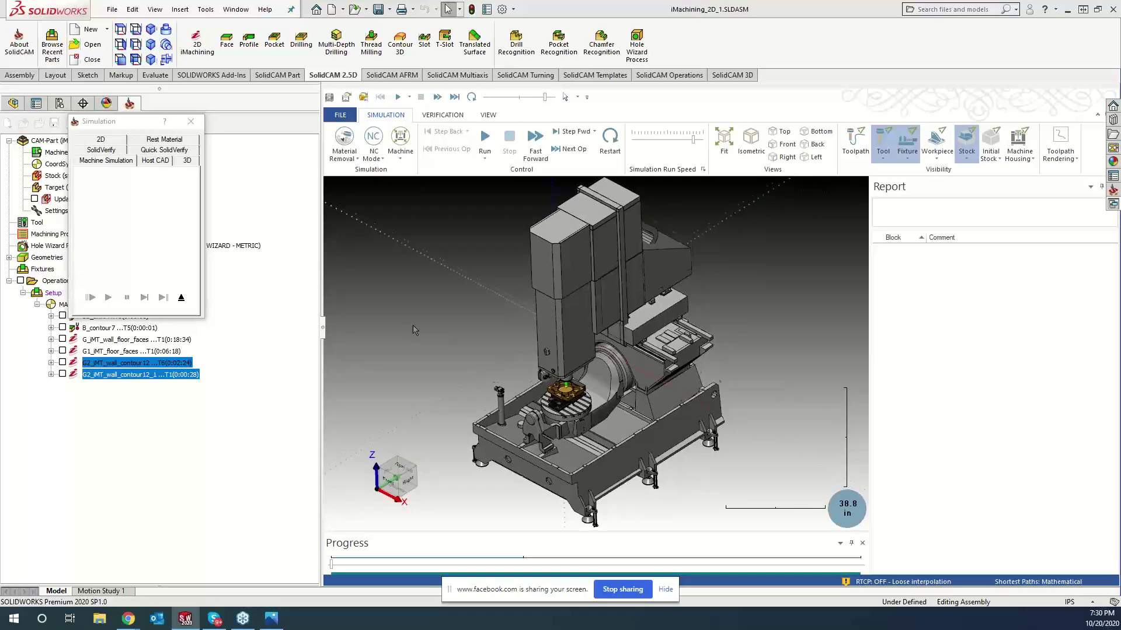
- Run the machine simulation to completion, then switch to the Rest Material check
scroll(413, 326, "up", 6)
scroll(414, 330, "up", 3)
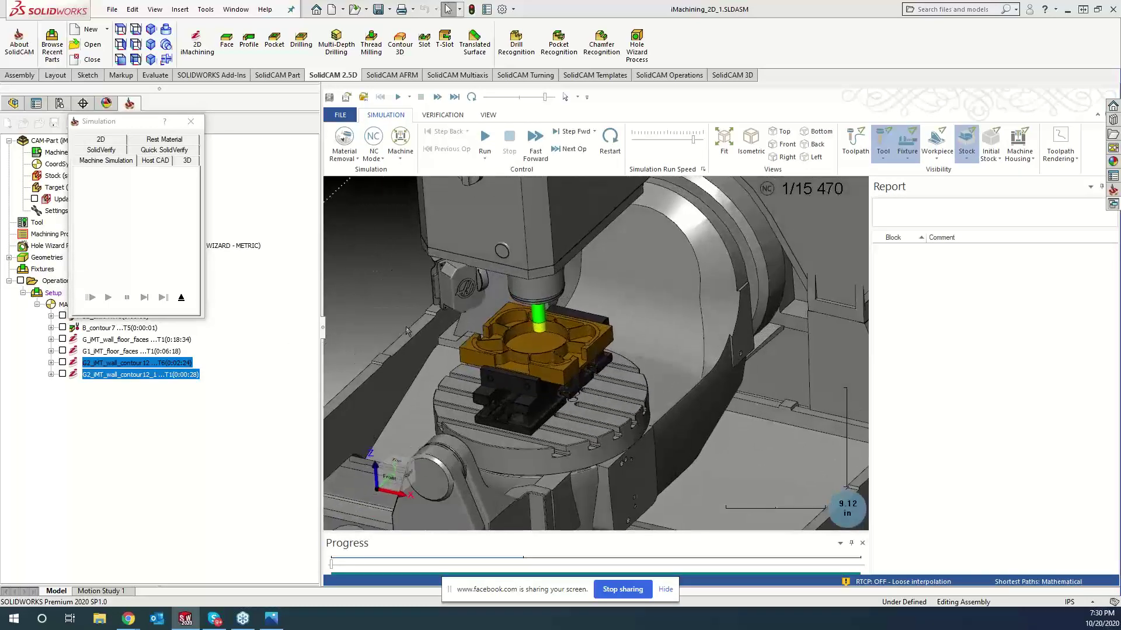
left_click(481, 142)
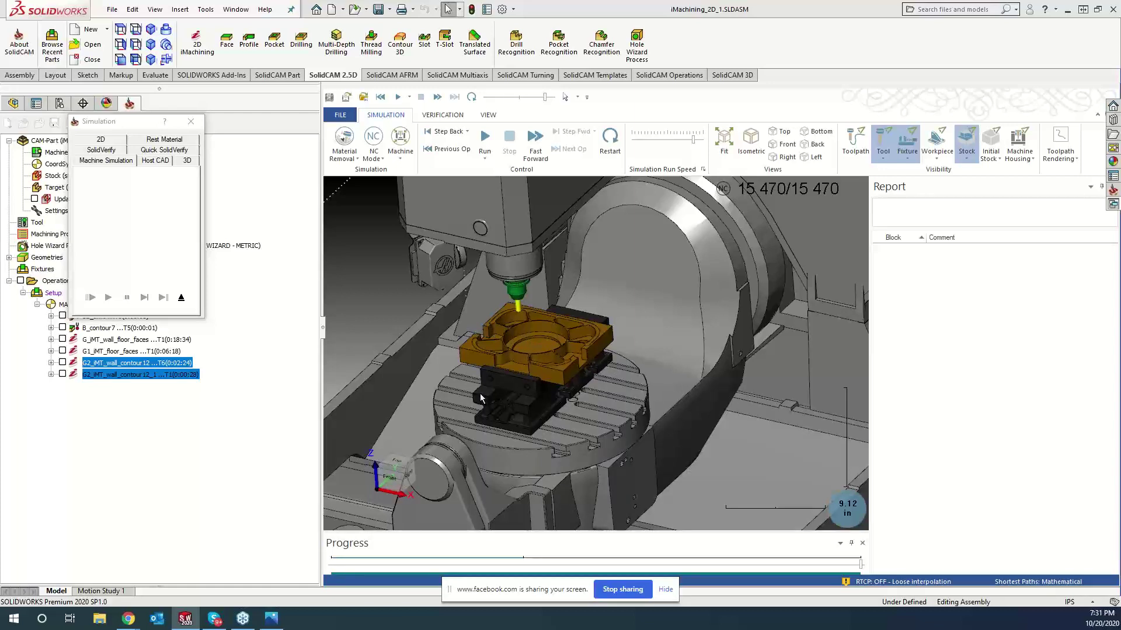
middle_click_drag(613, 350, 575, 318)
left_click(193, 140)
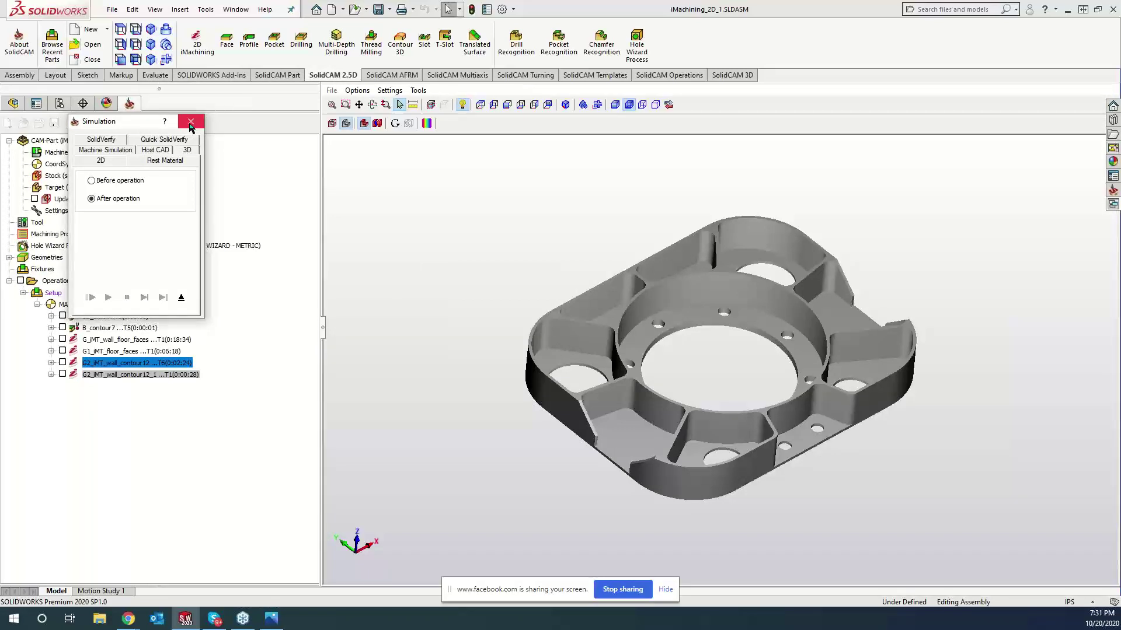
- Close the simulation, then reopen and exit iMT_wall_contour12_1 without changes
left_click(190, 122)
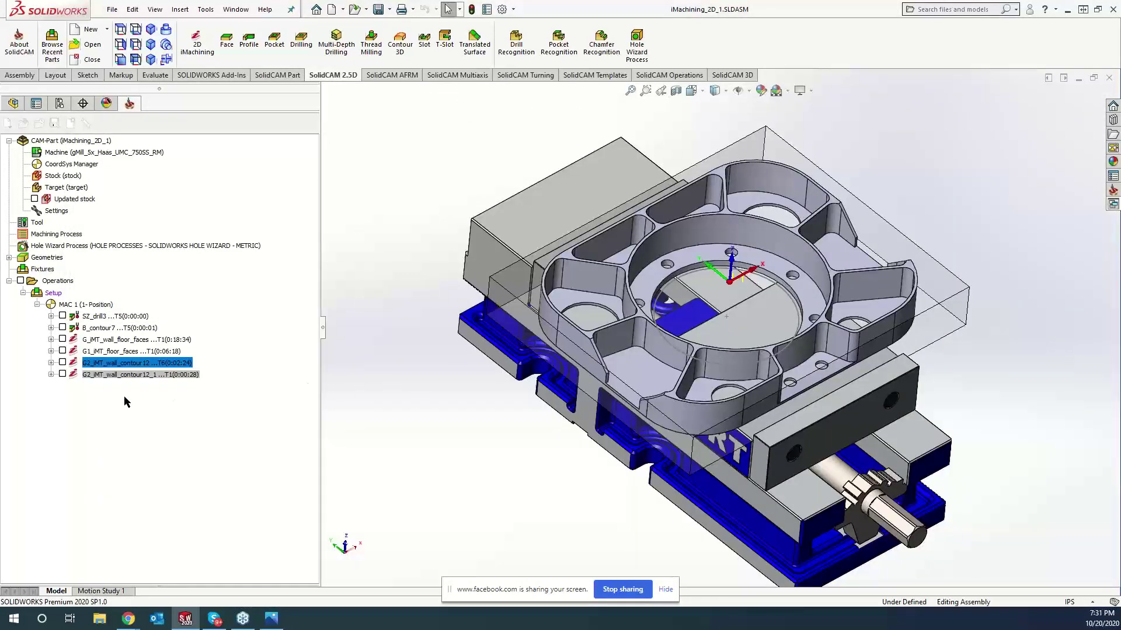
double_click(73, 374)
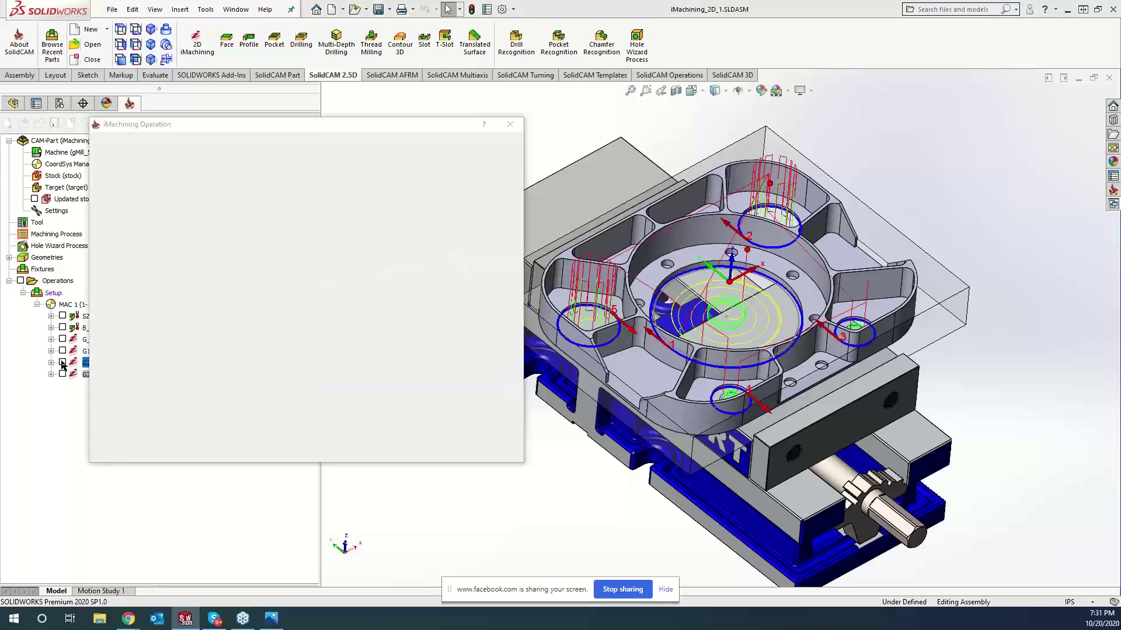
left_click(510, 125)
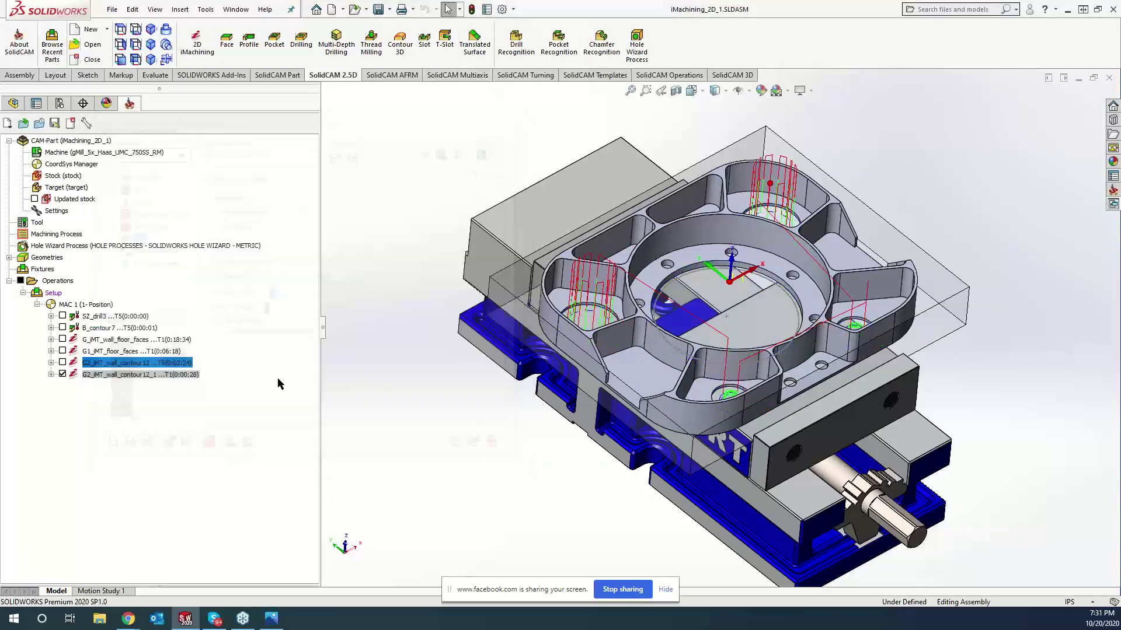
- Hide the wall contour toolpaths and display those of G_iMT_wall_floor_faces
scroll(403, 210, "down", 6)
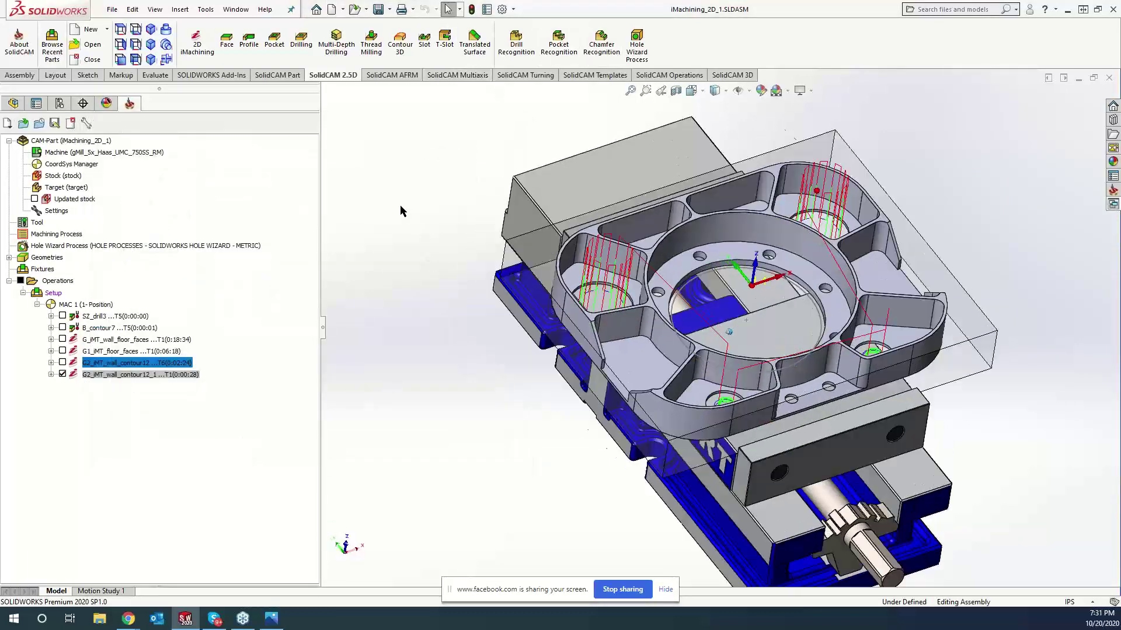
scroll(544, 285, "down", 1)
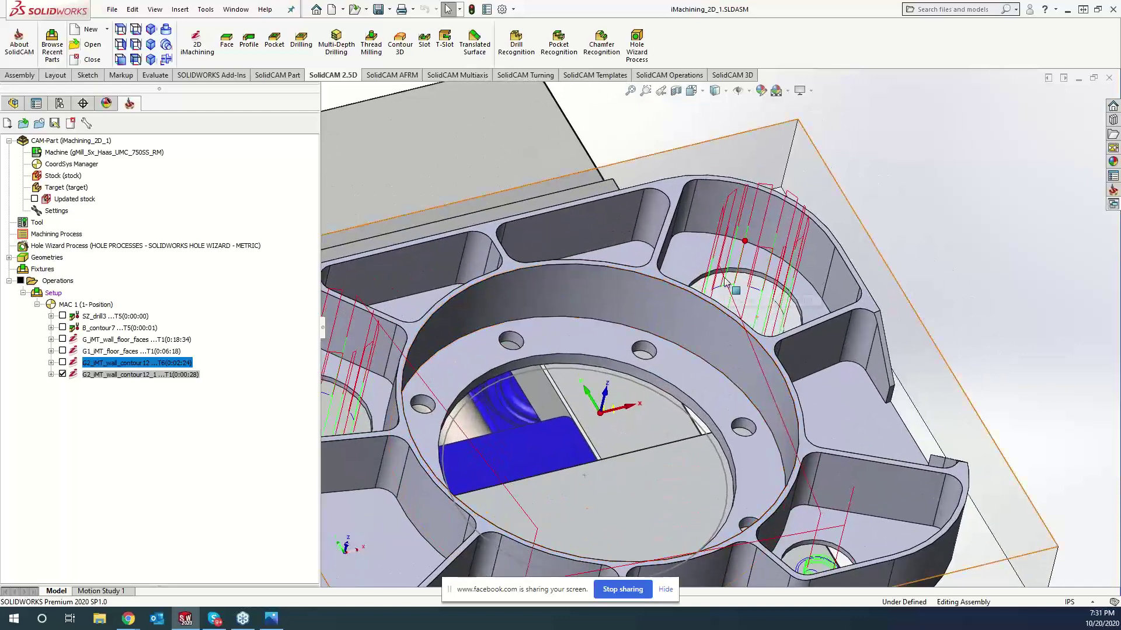
scroll(733, 283, "down", 1)
middle_click_drag(733, 283, 737, 266)
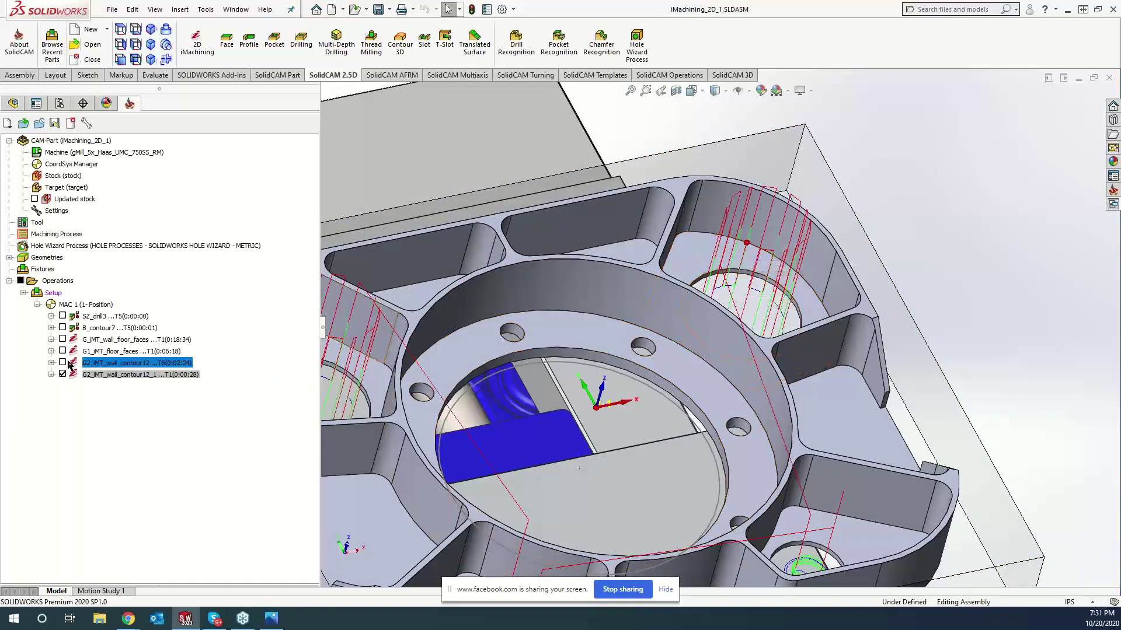
left_click(63, 374)
left_click(63, 339)
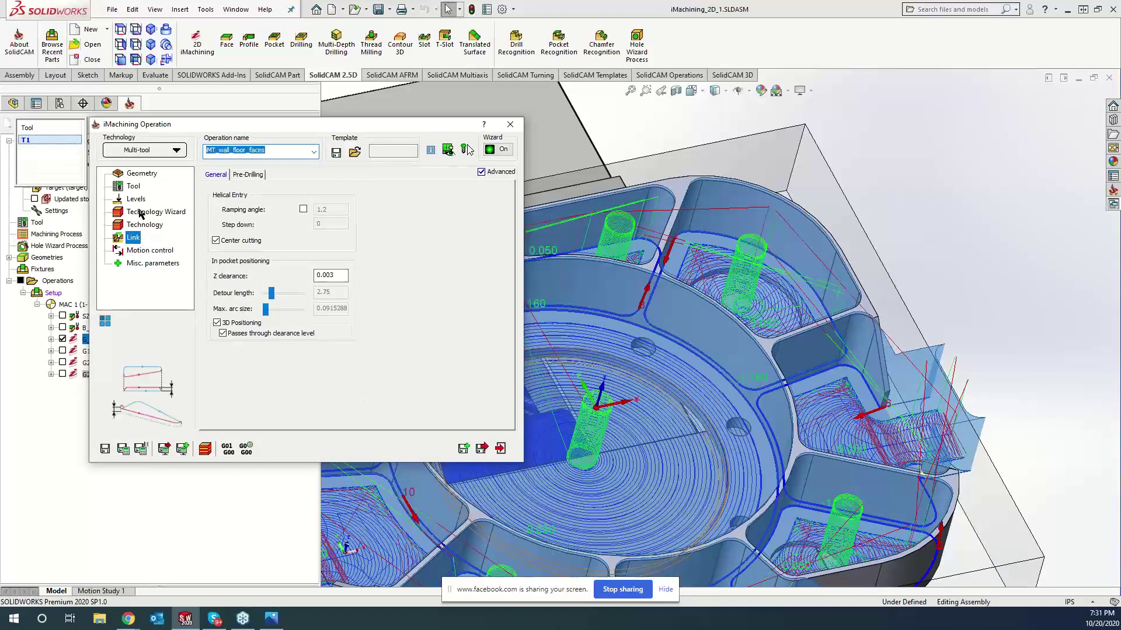
- Replace the operation's geometry with four new faces, including the central floor and lower-right pocket floor
left_click(141, 175)
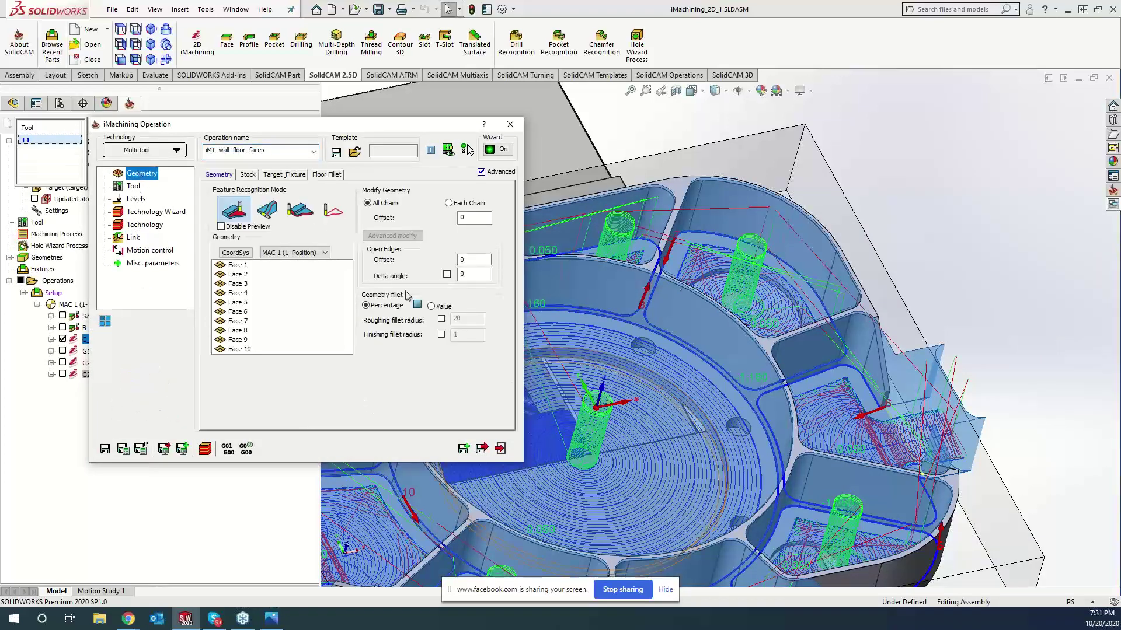
left_click(285, 300)
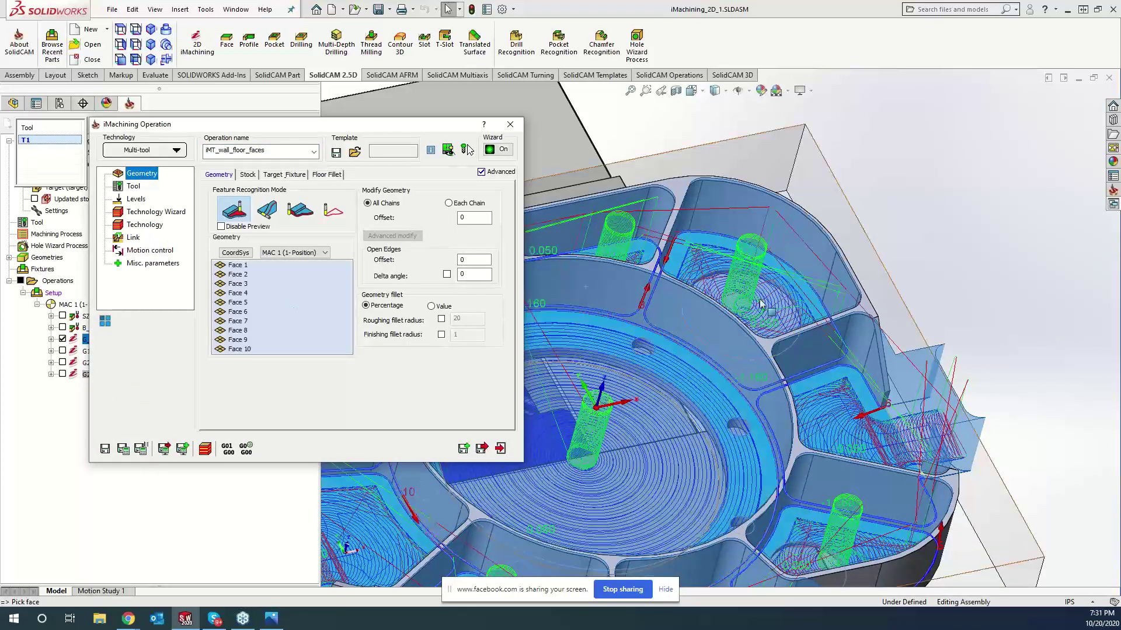
left_click(696, 248)
left_click(697, 248)
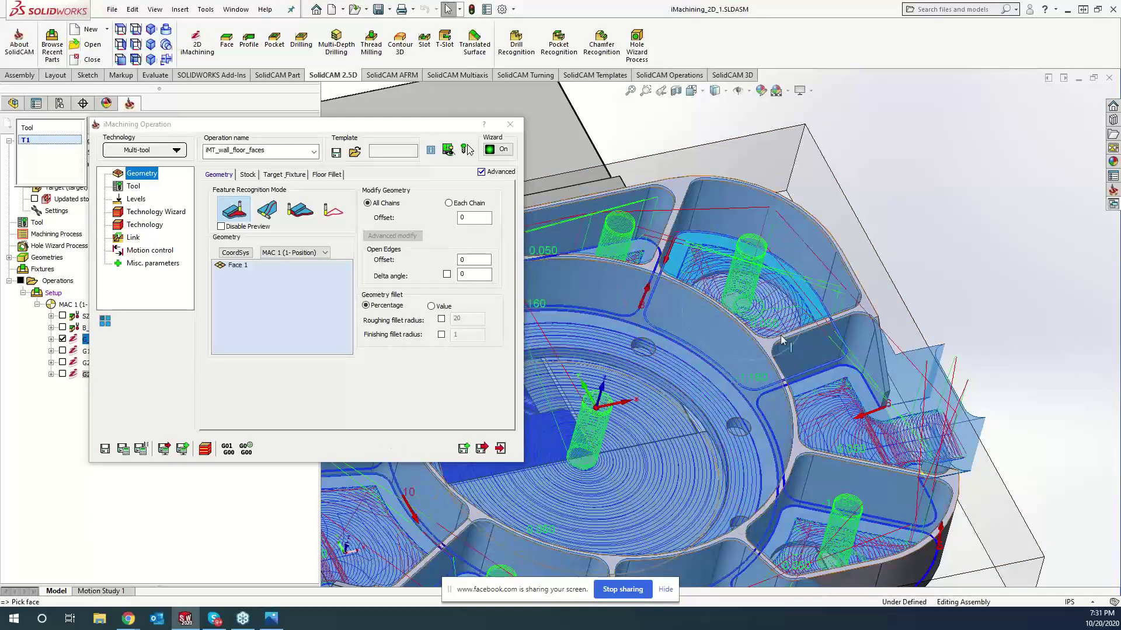
left_click(330, 307)
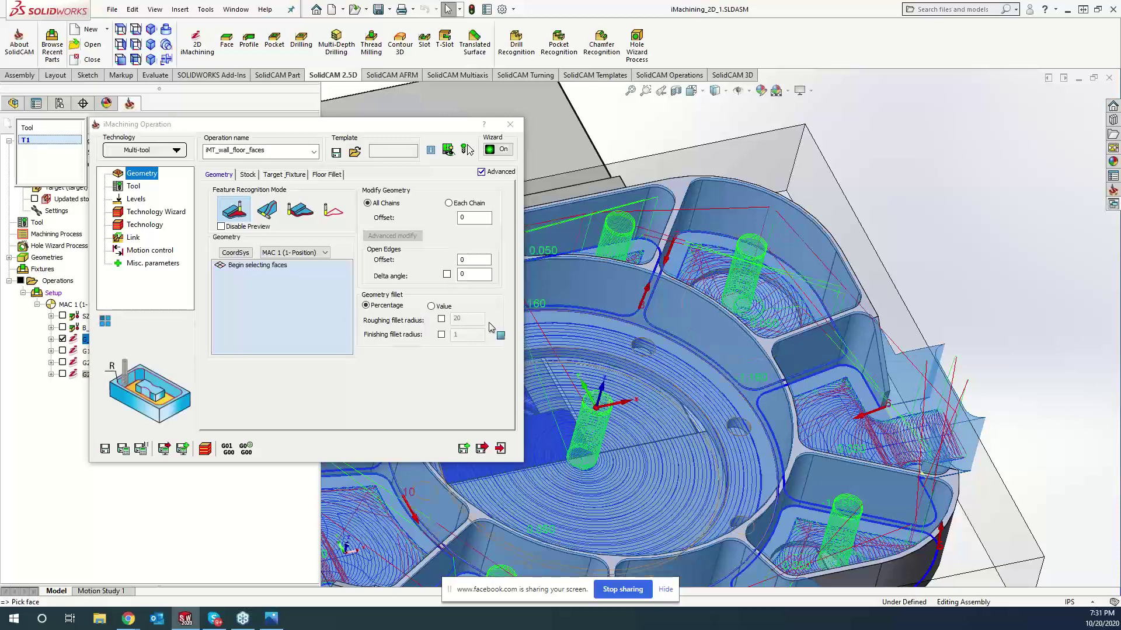
left_click(712, 404)
left_click(710, 401)
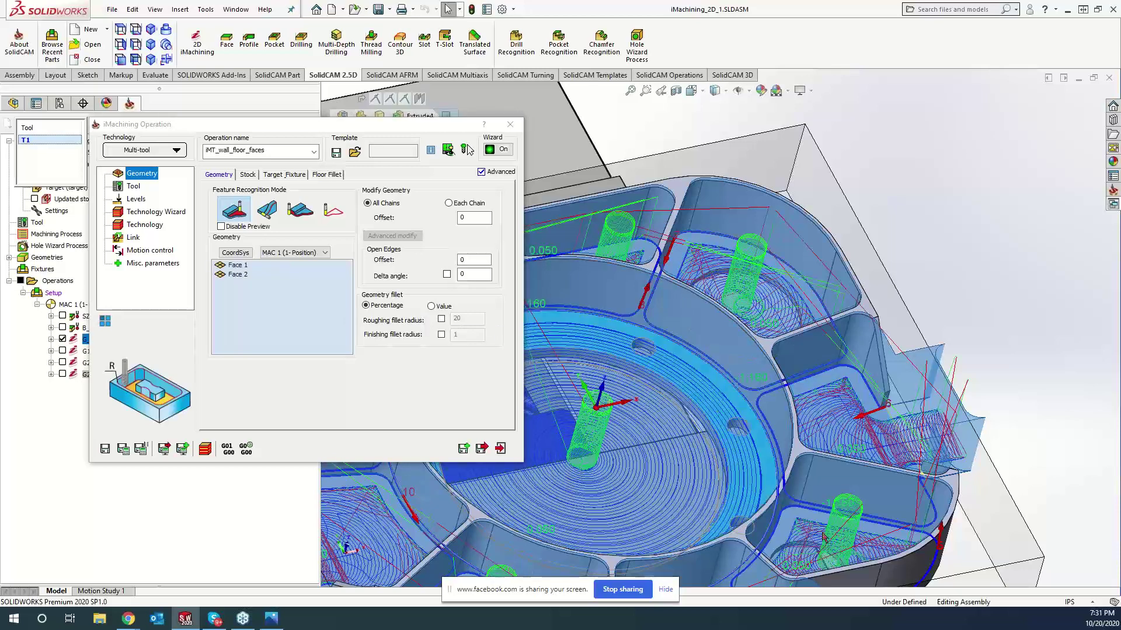
left_click(804, 520)
left_click(634, 247)
scroll(620, 301, "up", 7)
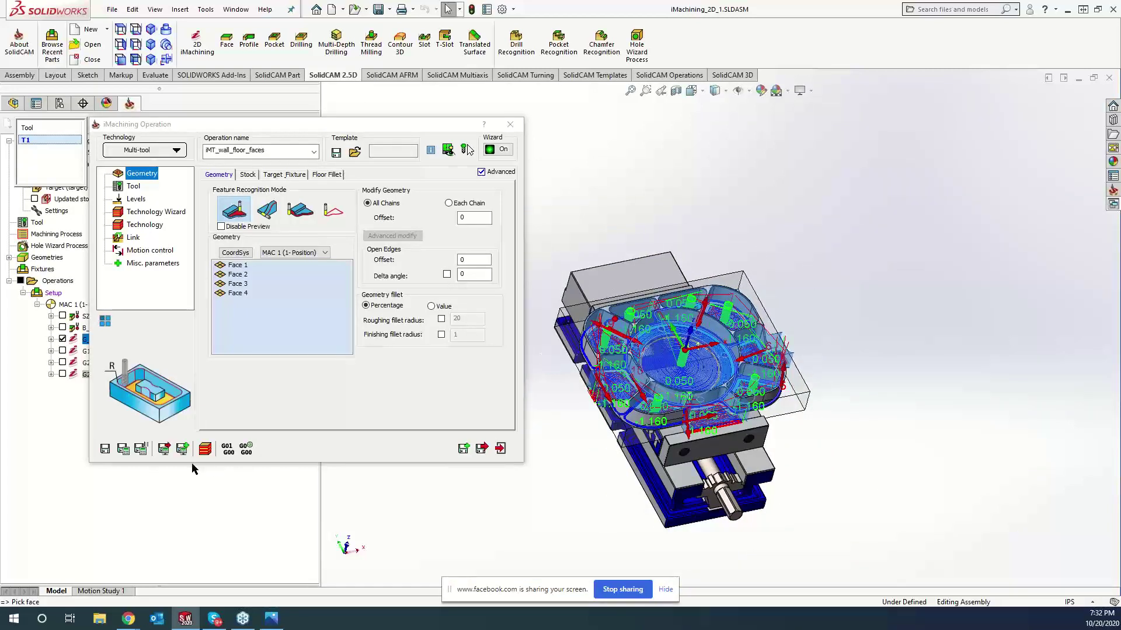
- Save and calculate IMT_wall_floor_faces and close its settings
left_click(125, 450)
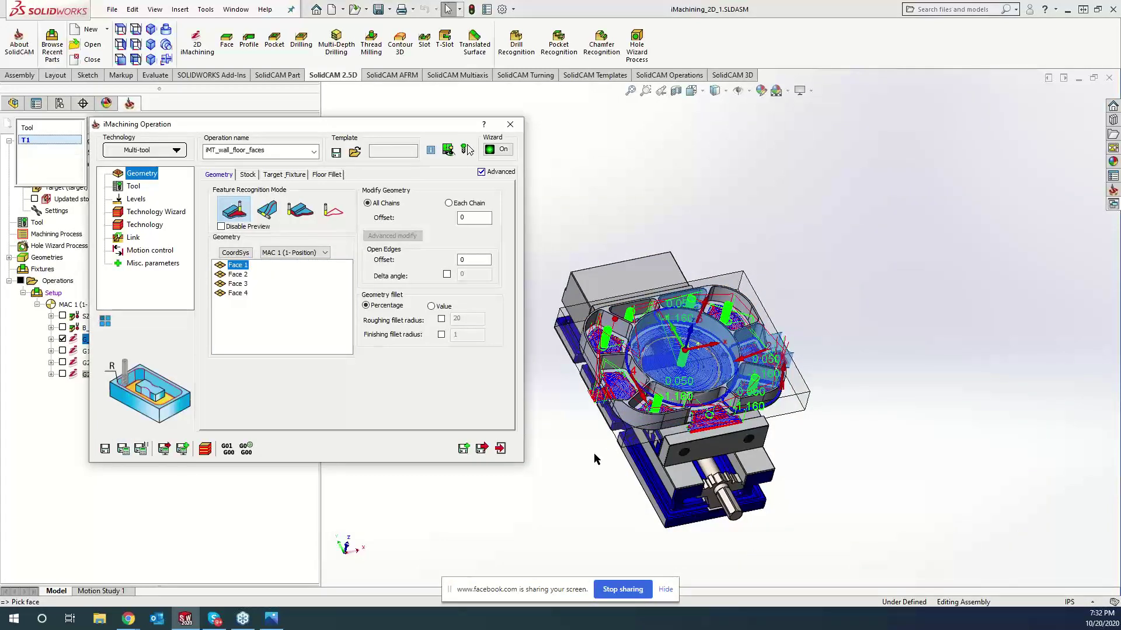
left_click(123, 451)
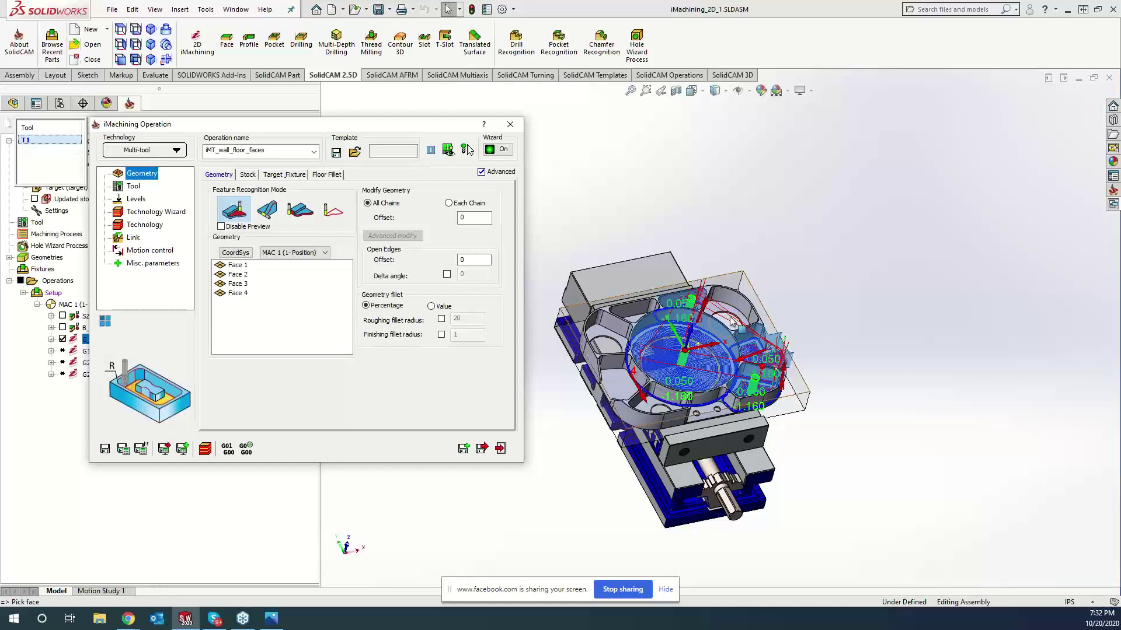
left_click(510, 124)
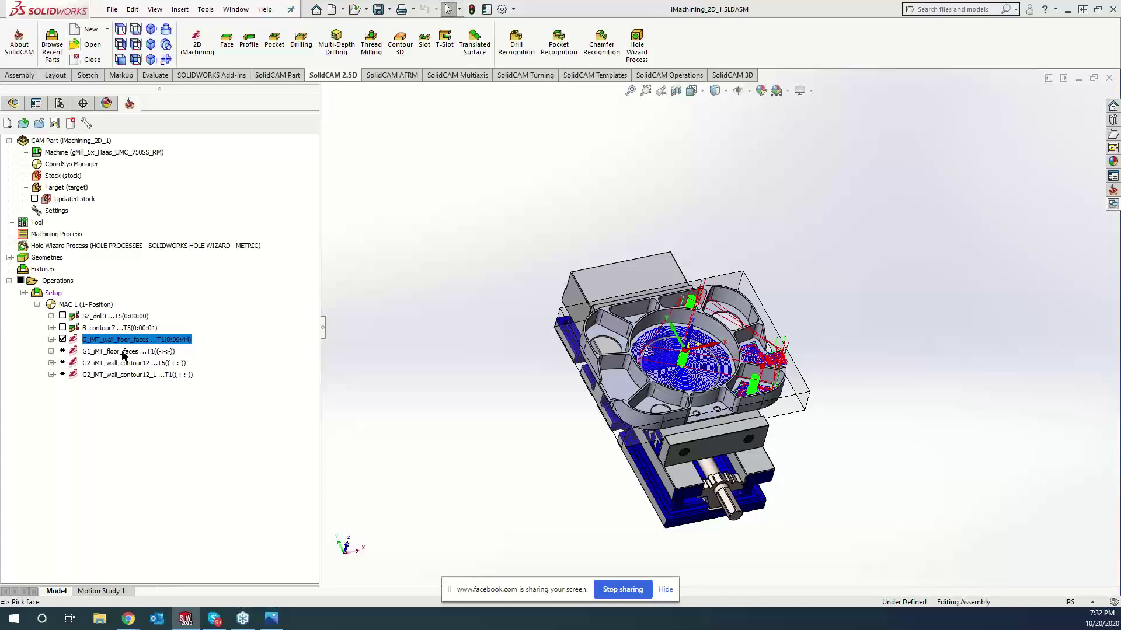
left_click(123, 352)
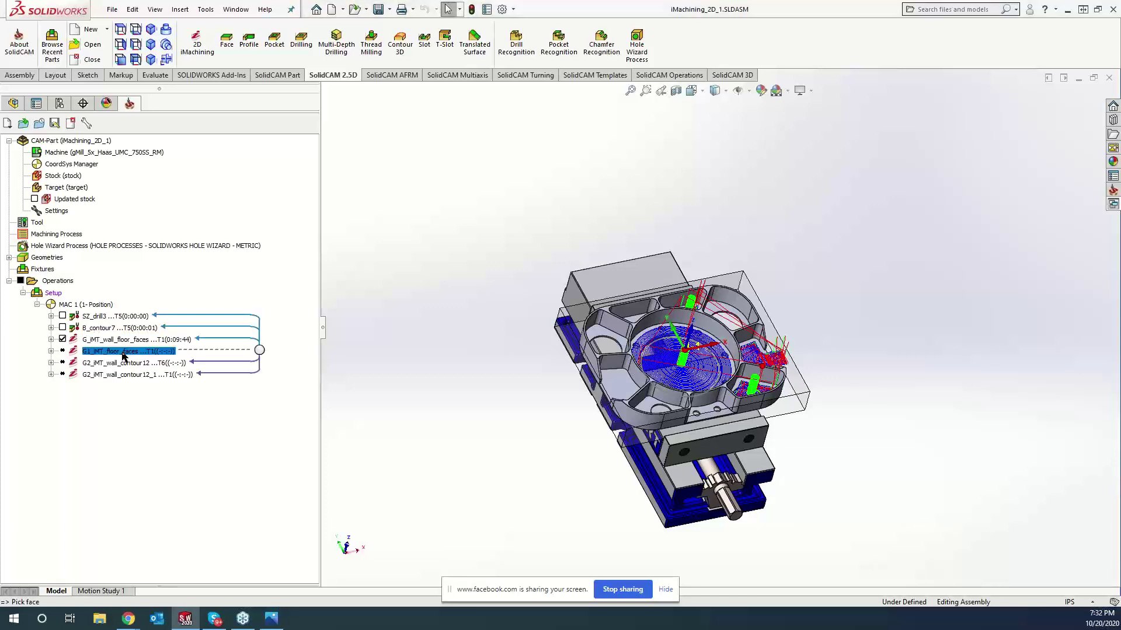
- Select G1 through the last G2 operation and calculate all three to update stock
left_click(123, 376, "shift")
right_click(124, 375)
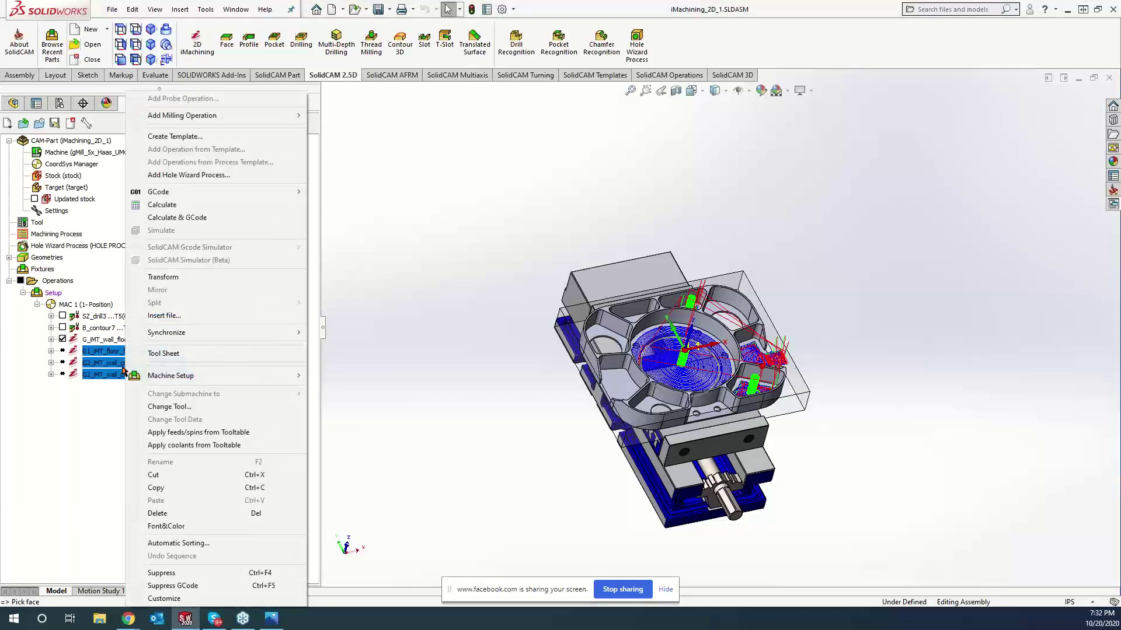
left_click(155, 208)
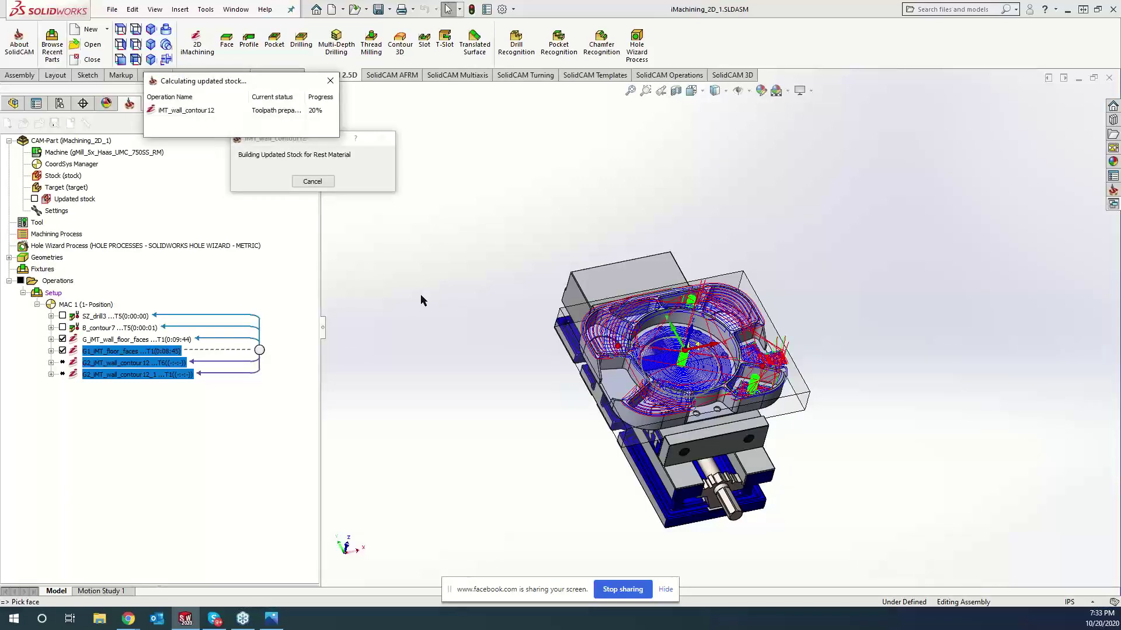
- Bring the Gurhing Diver test video, paused at 0:28, back to the front
mouse_move(124, 620)
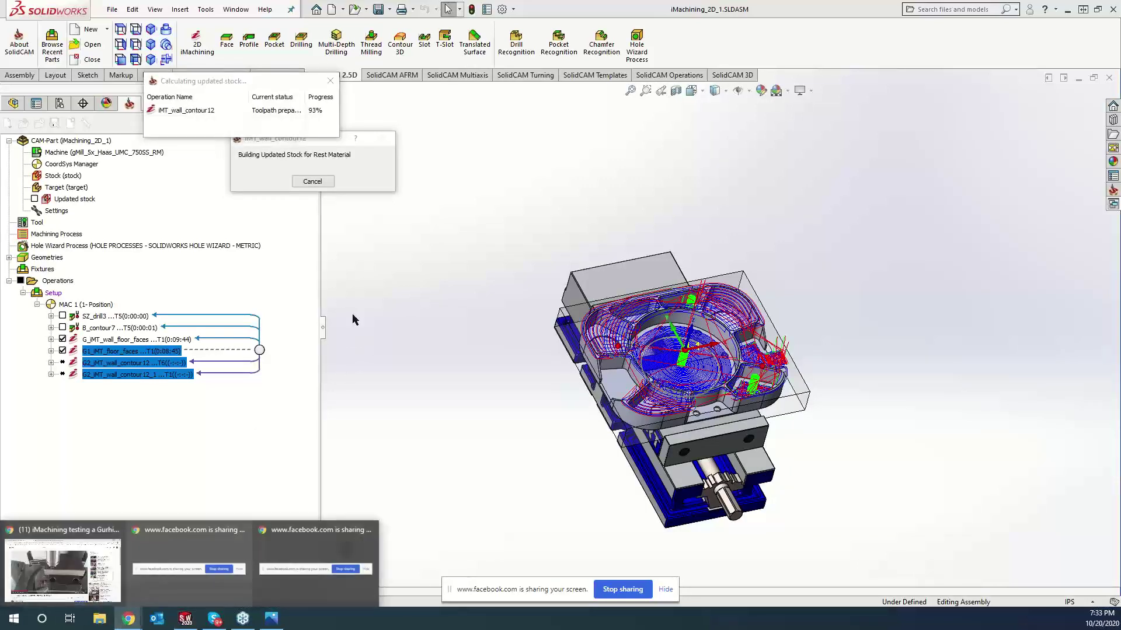
left_click(95, 557)
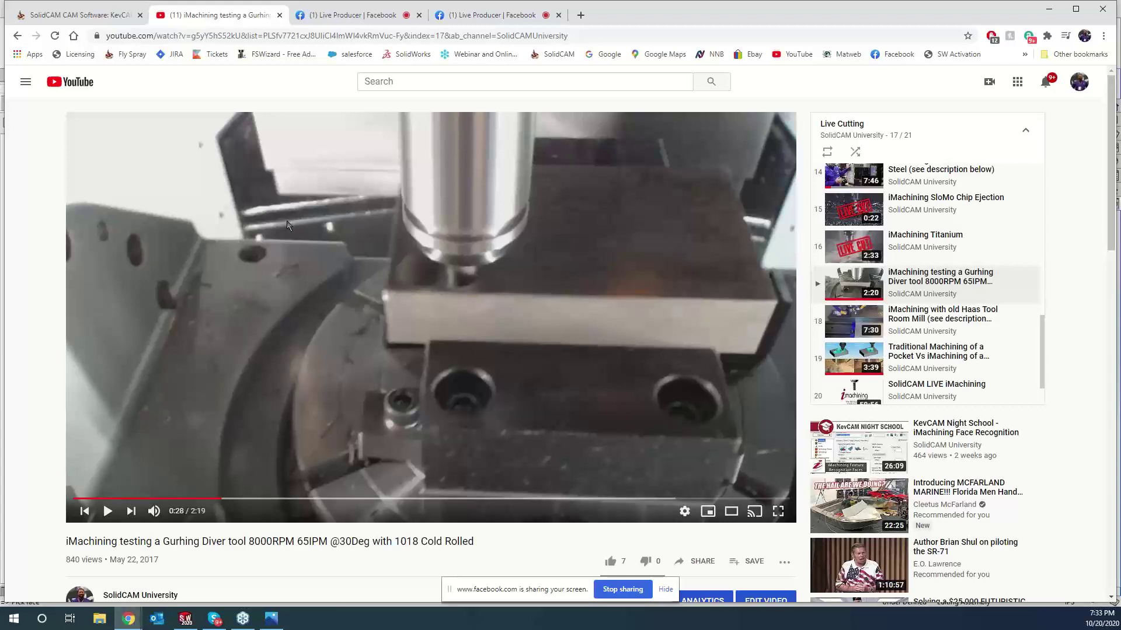
- Back in SolidCAM, dismiss the message log, hide all three toolpaths, and simulate G2_iMT_wall_contour12_1
left_click(1049, 9)
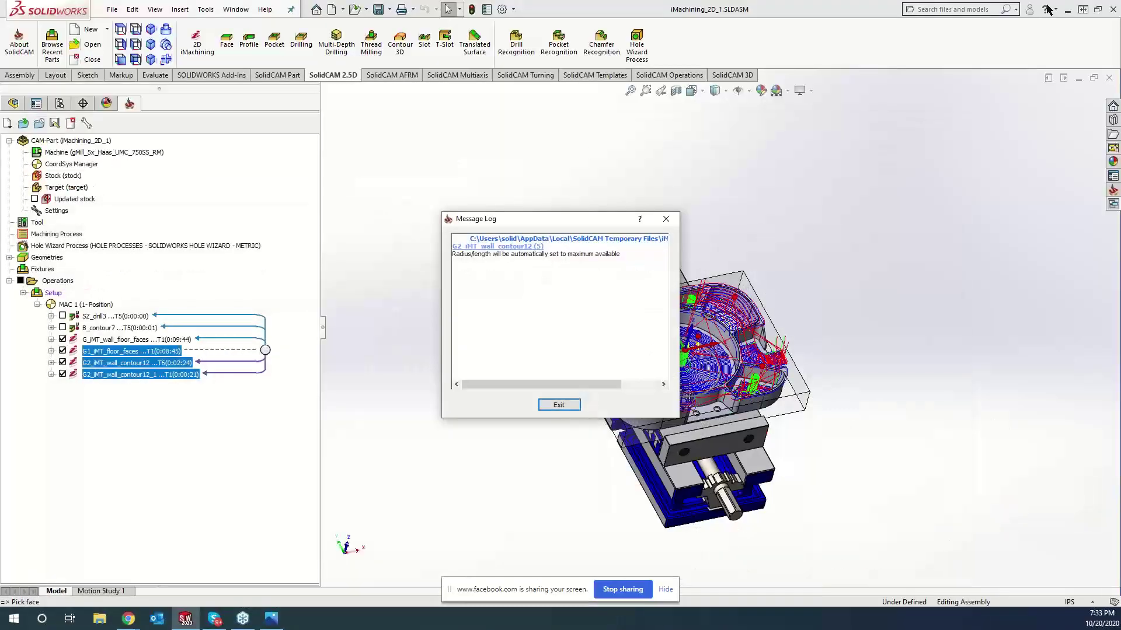
left_click(559, 406)
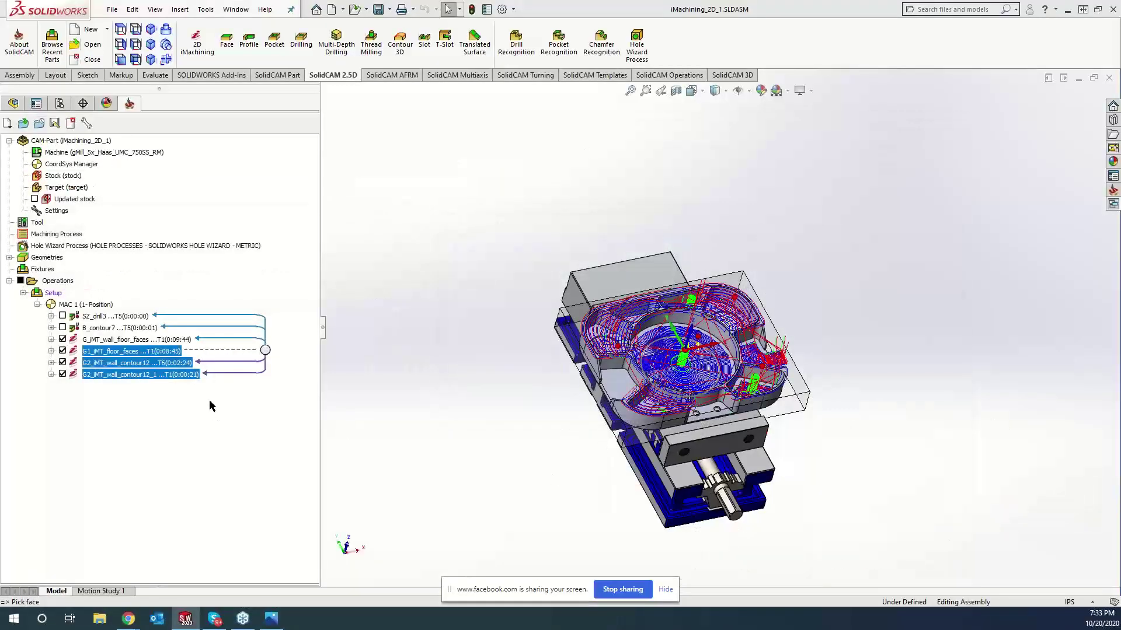
left_click(62, 340)
left_click(62, 351)
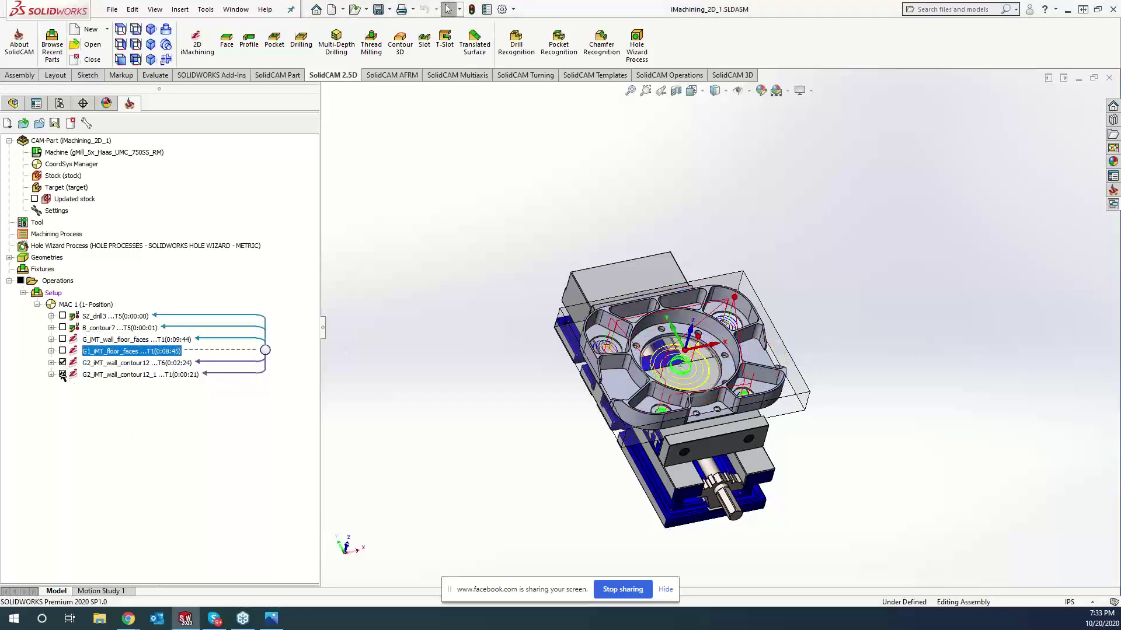
left_click(63, 374)
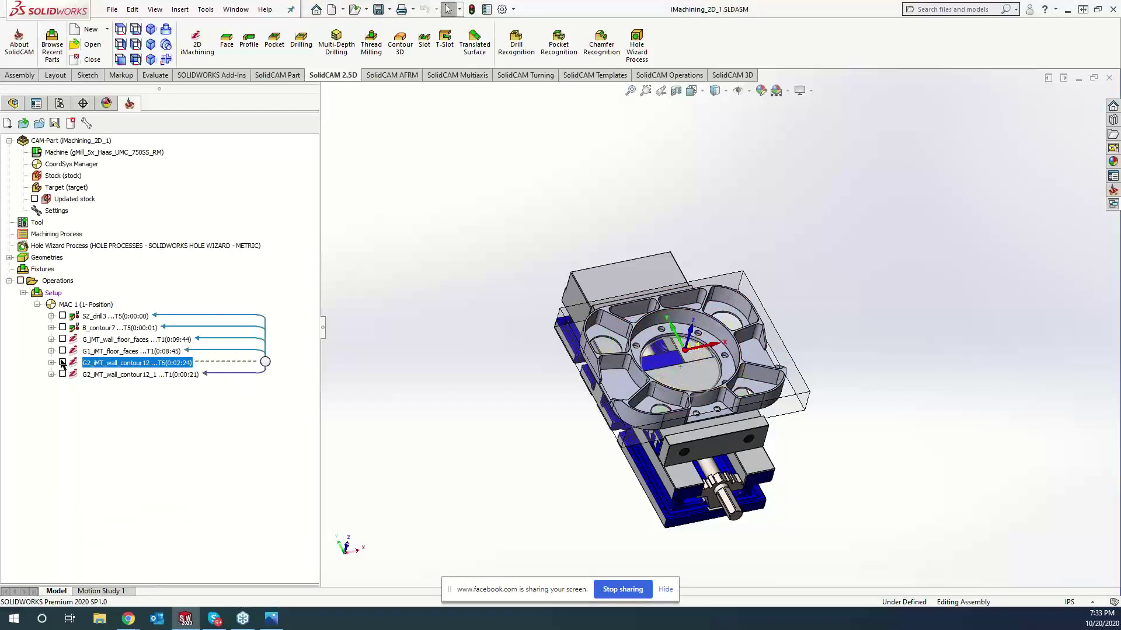
right_click(115, 374)
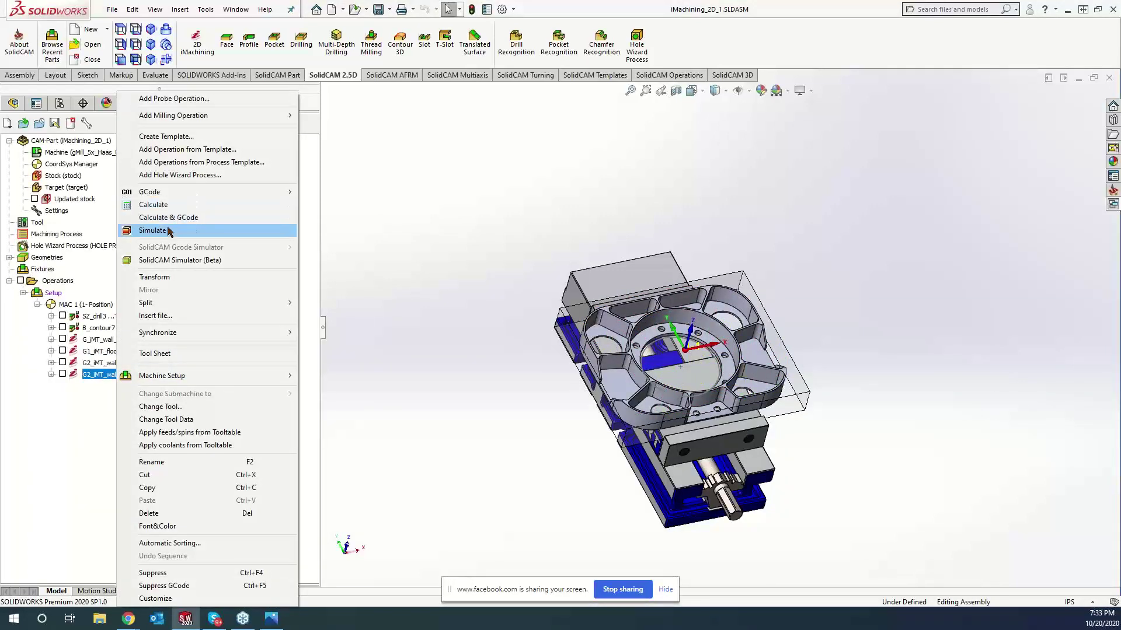
left_click(176, 226)
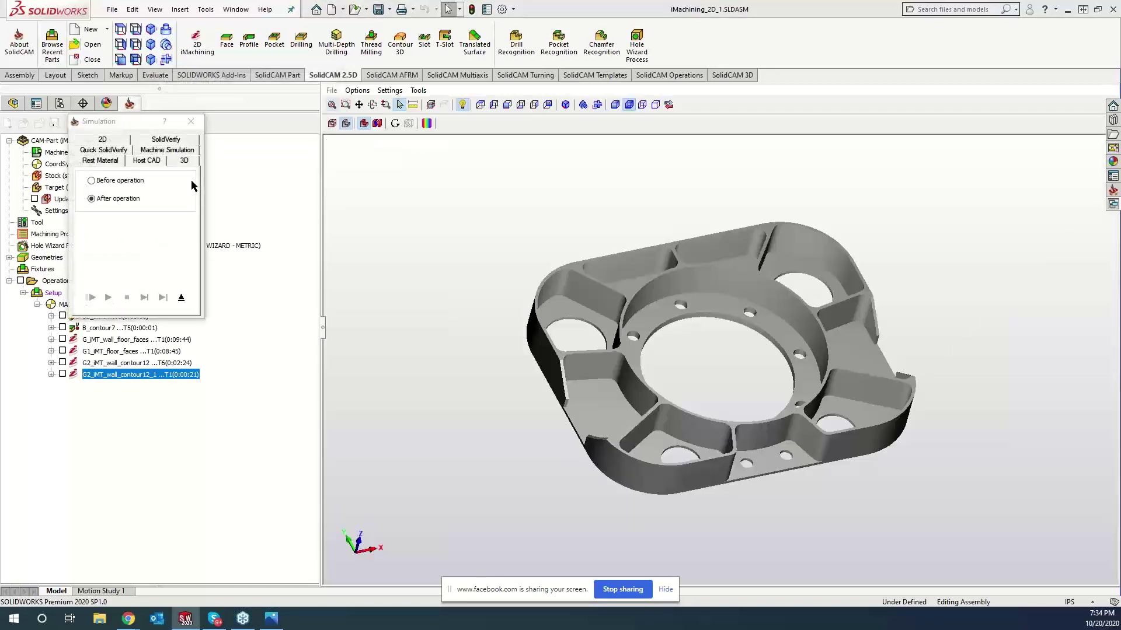
- Play the SolidVerify simulation to the end, continuing past the crash warning
left_click(151, 142)
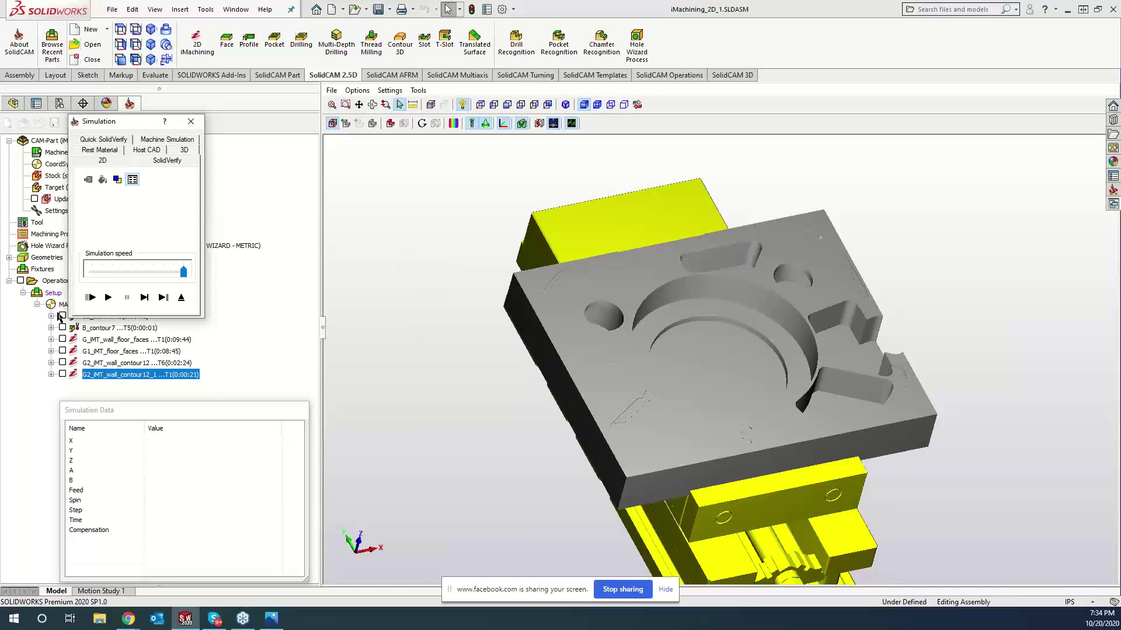
left_click(108, 297)
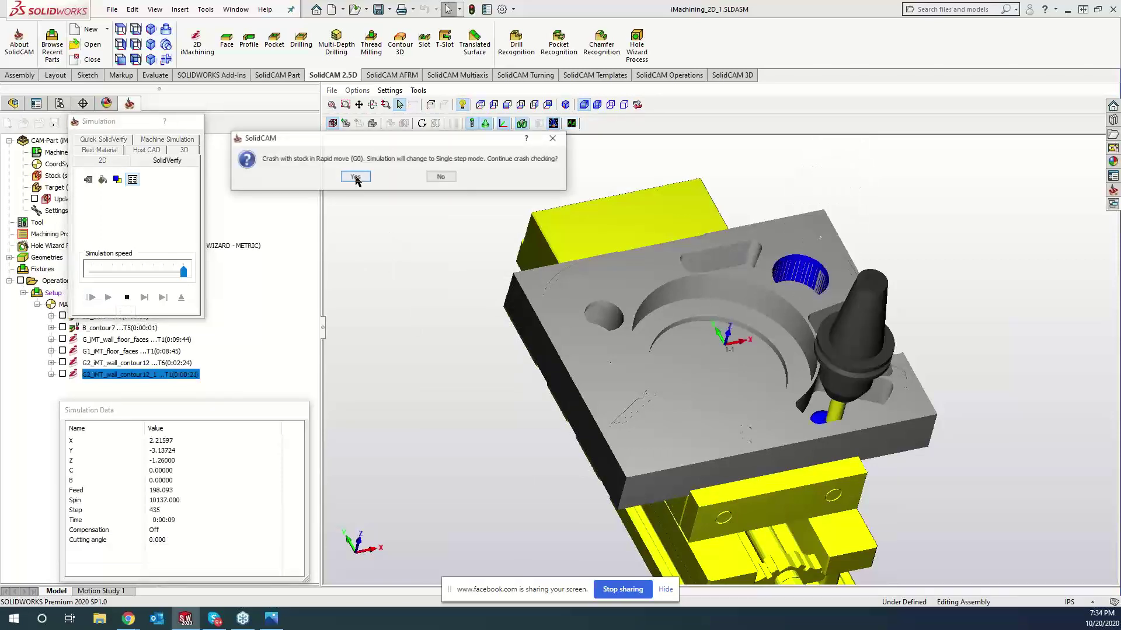
left_click(442, 177)
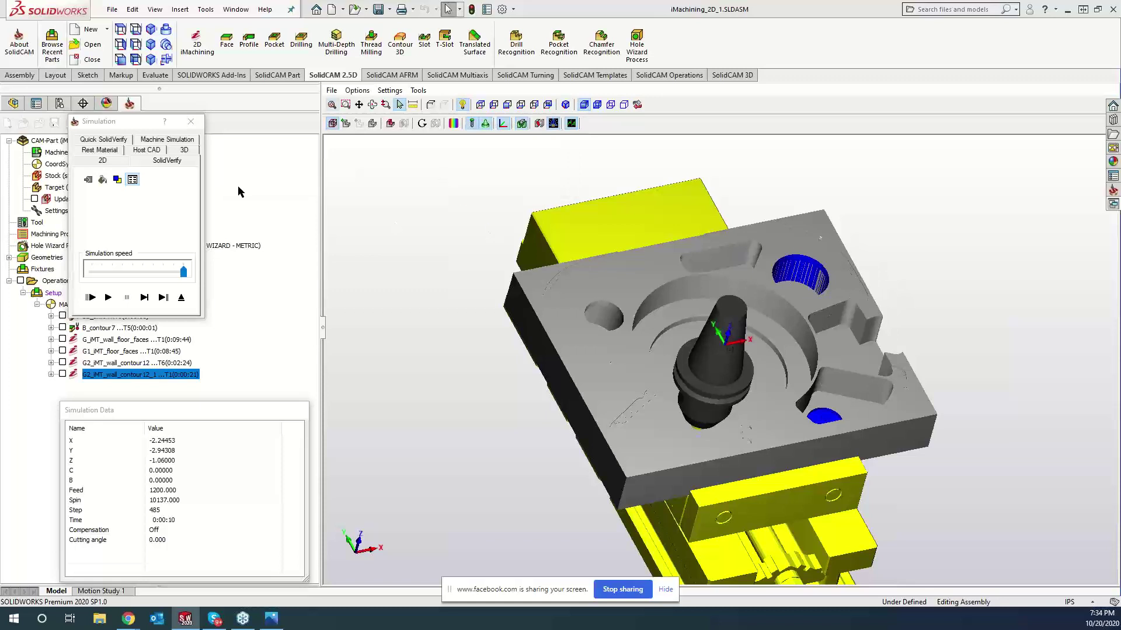
left_click(108, 298)
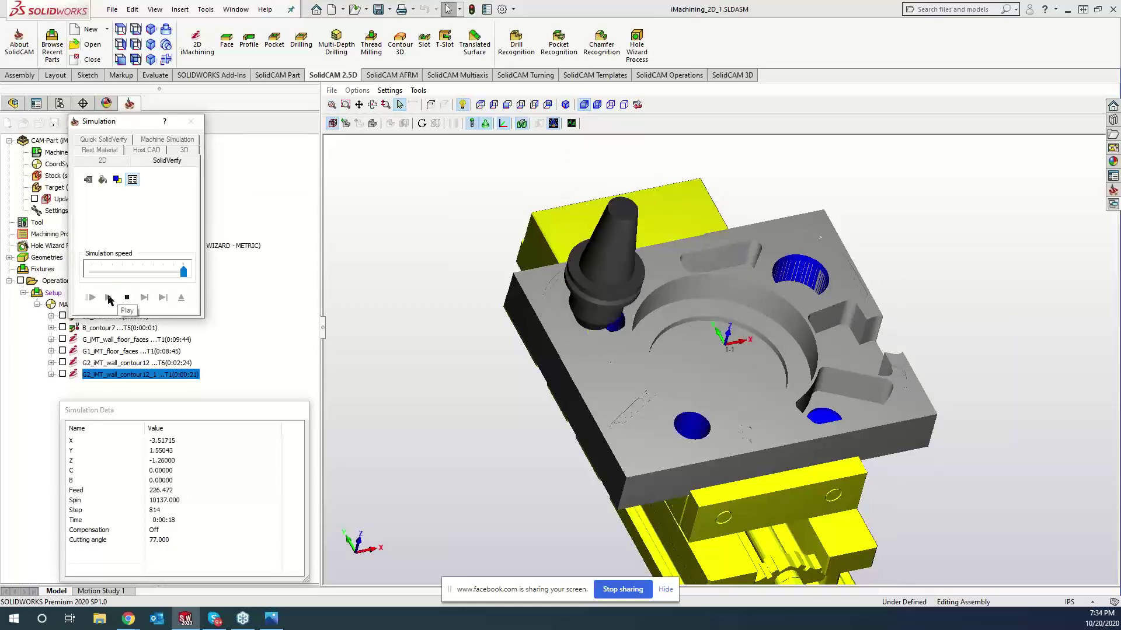
- Inspect the cut holes up close, including the lower blue hole, then close the simulation
middle_click_drag(743, 242, 725, 242)
middle_click_drag(724, 407, 686, 281)
scroll(660, 405, "up", 3)
scroll(659, 401, "up", 3)
scroll(432, 317, "up", 3)
scroll(428, 305, "down", 3)
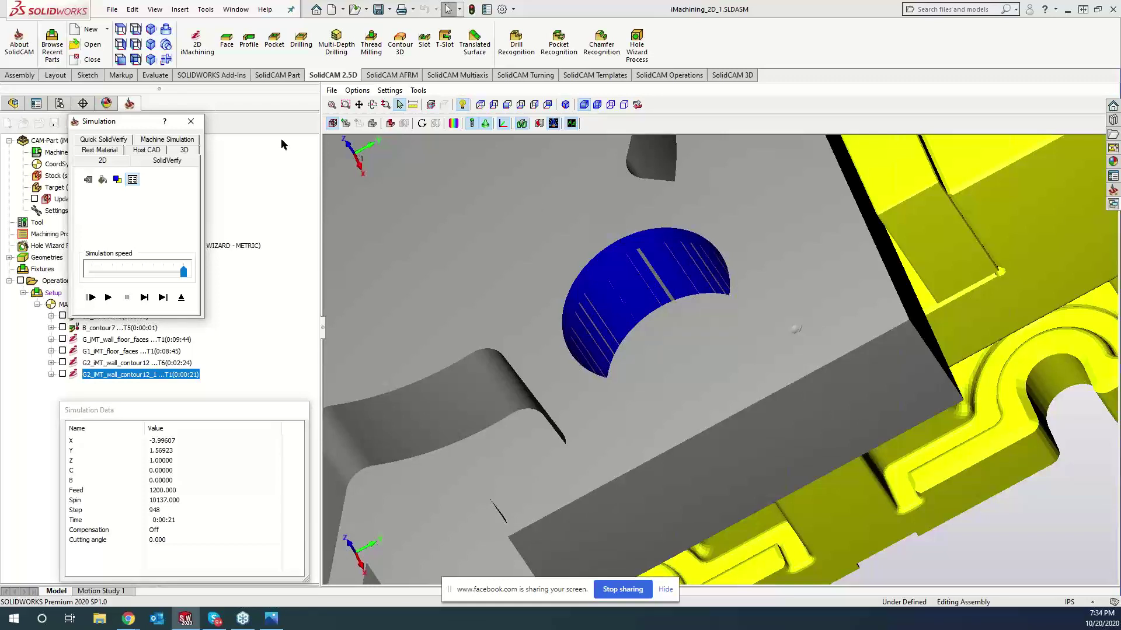
left_click(190, 120)
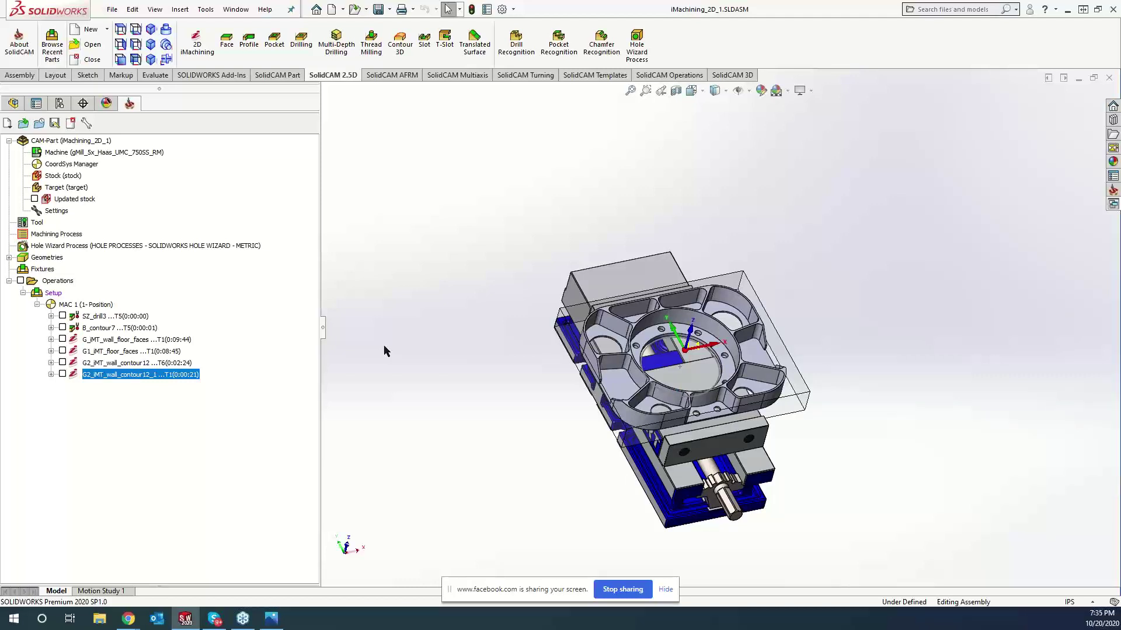
scroll(383, 350, "down", 3)
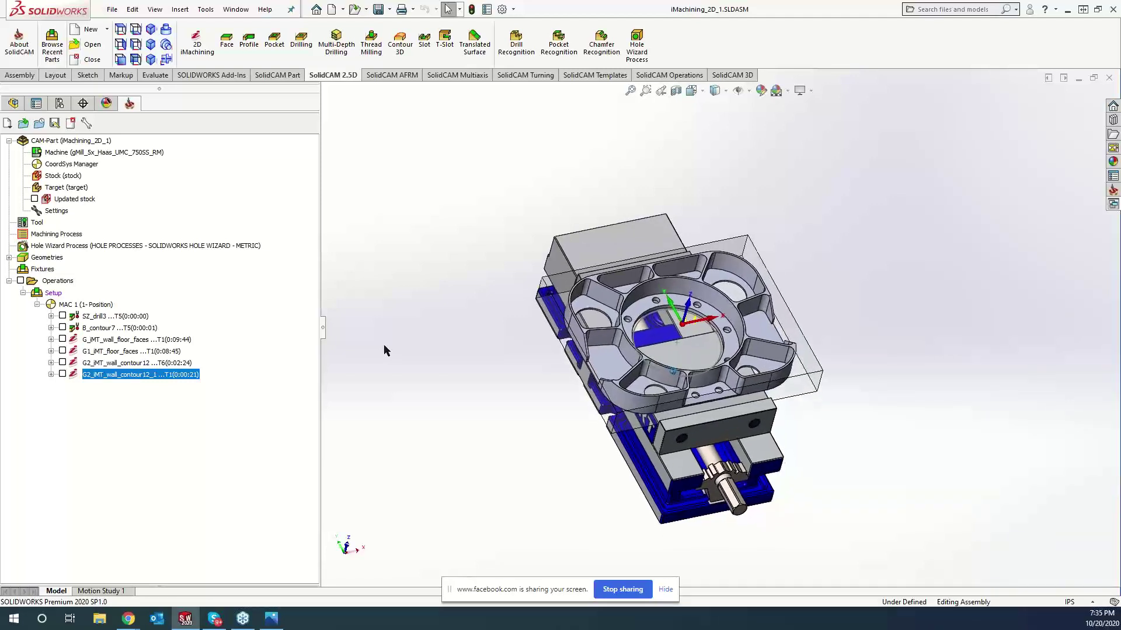
scroll(379, 345, "down", 2)
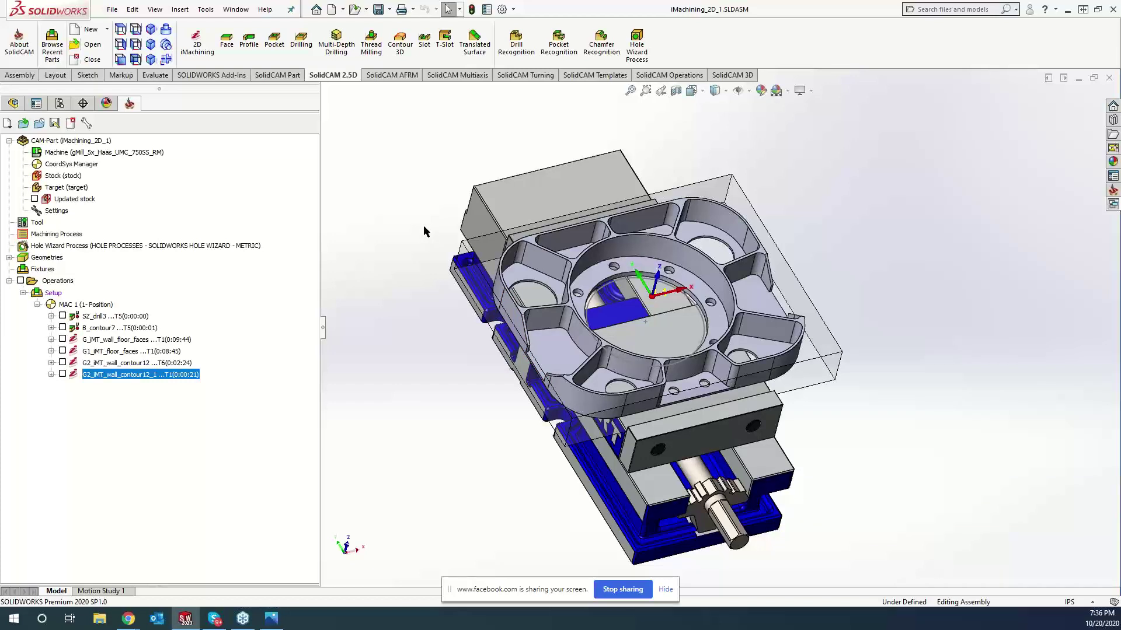
scroll(408, 219, "down", 5)
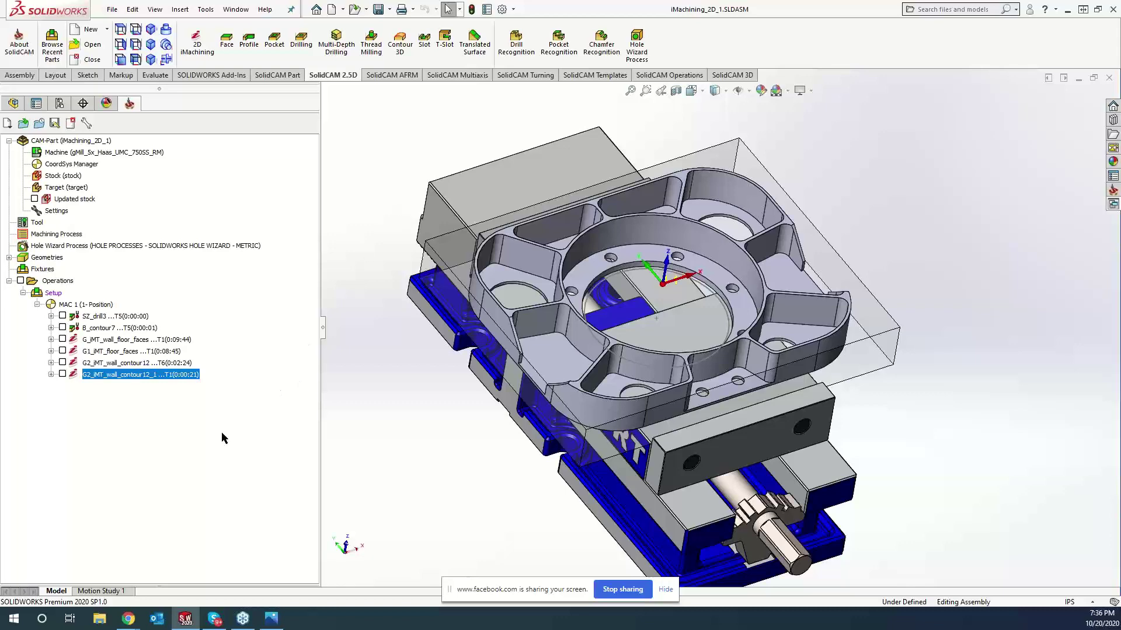
mouse_move(128, 618)
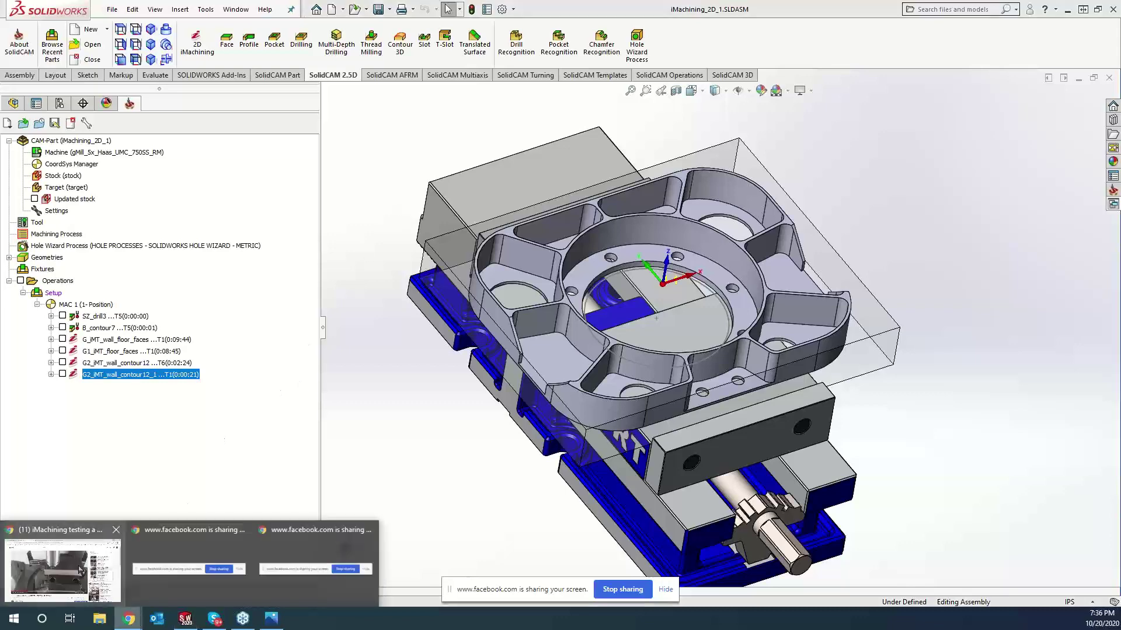
- From the Live Cutting playlist, open the 'iMachining with old Haas Tool Room Mill' video
left_click(76, 566)
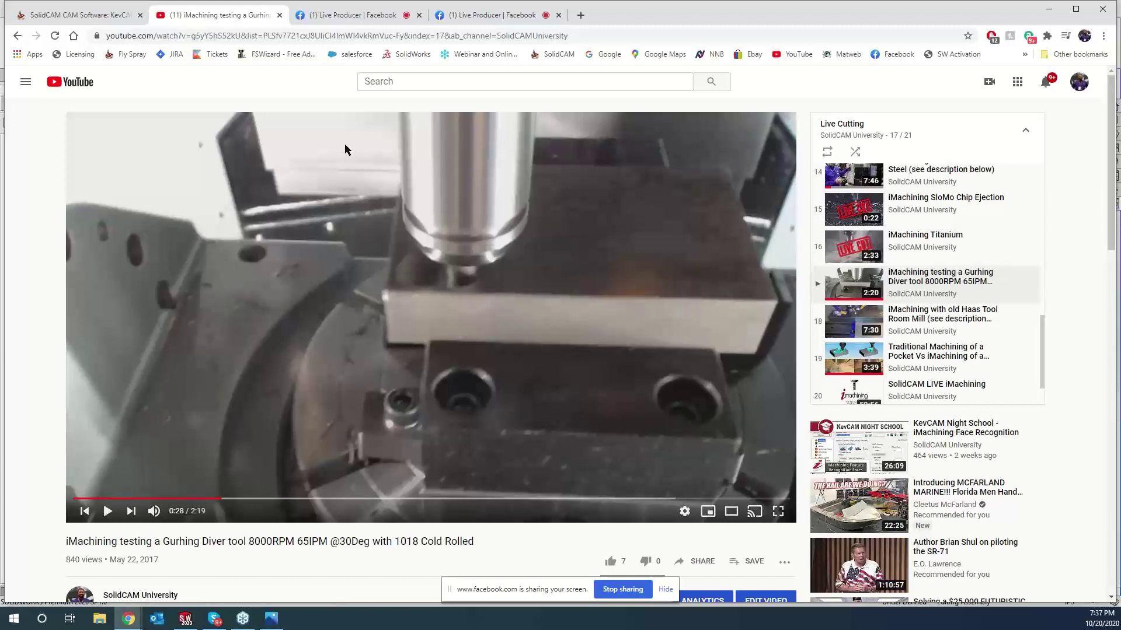
left_click(17, 35)
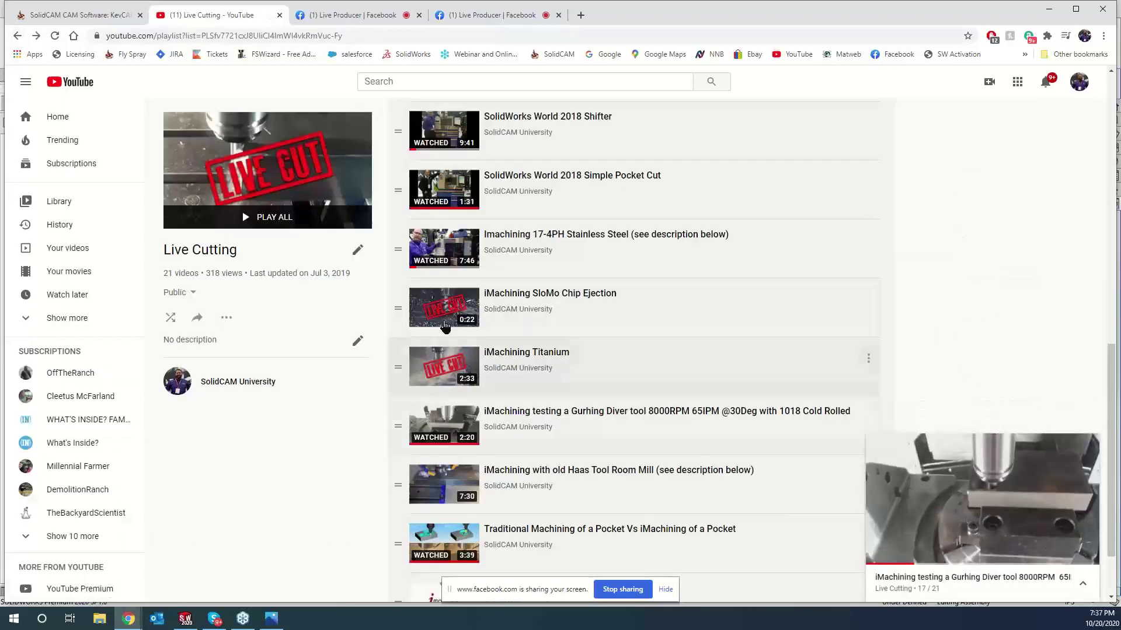
left_click(428, 490)
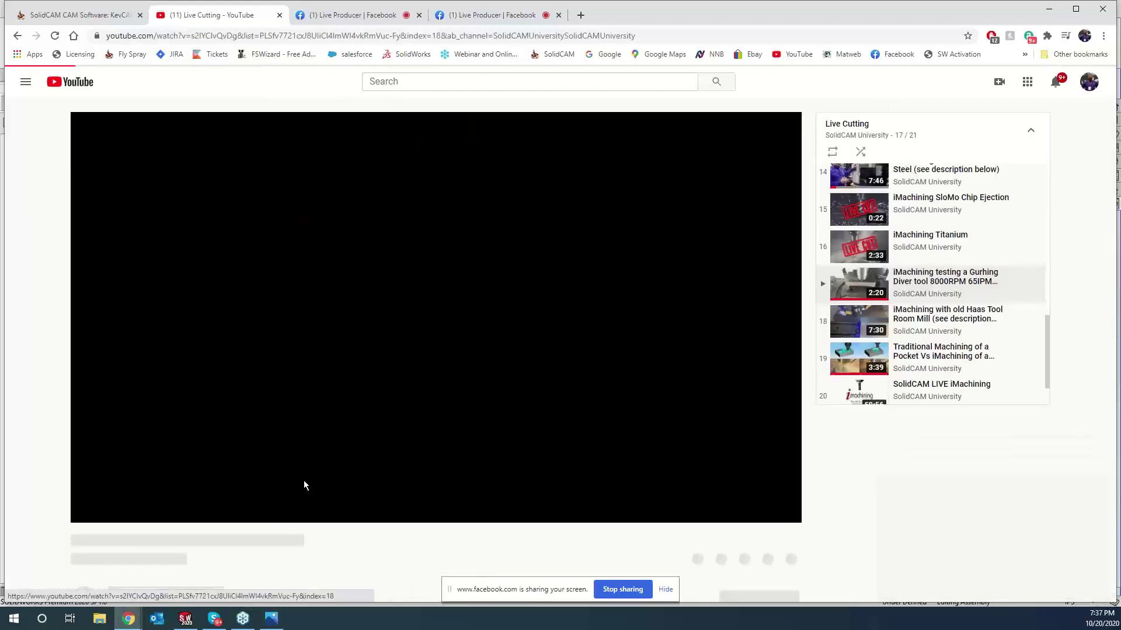
- Pause the Haas video at 0:08 and expand its description listing max spindle 4500 and 50 IPM feed
left_click(165, 511)
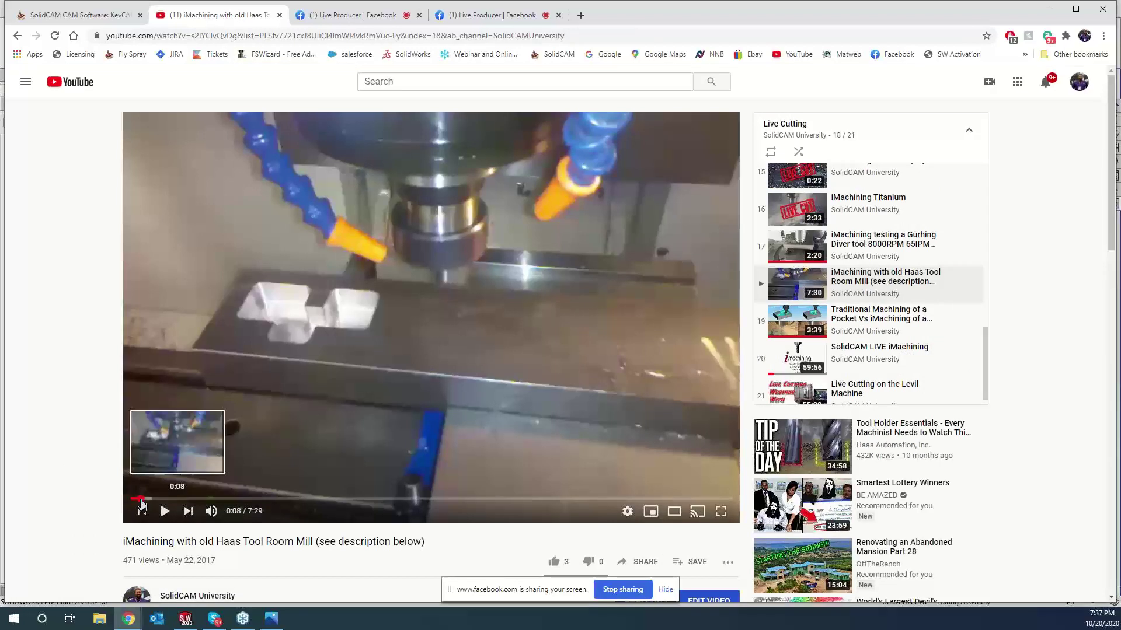
left_click(141, 500)
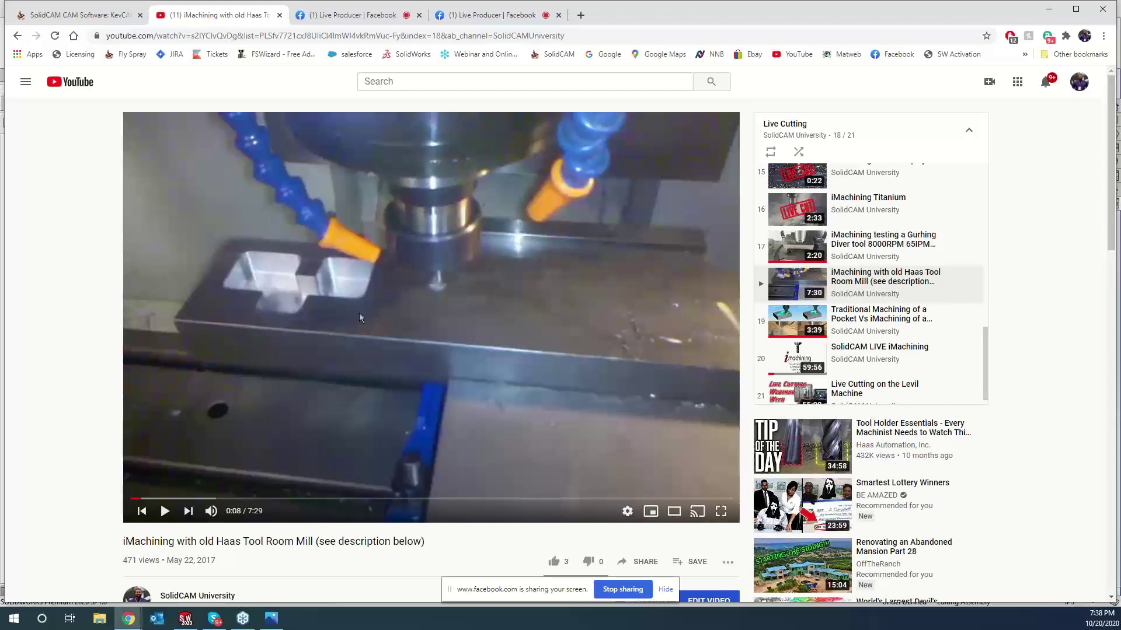
scroll(299, 413, "down", 2)
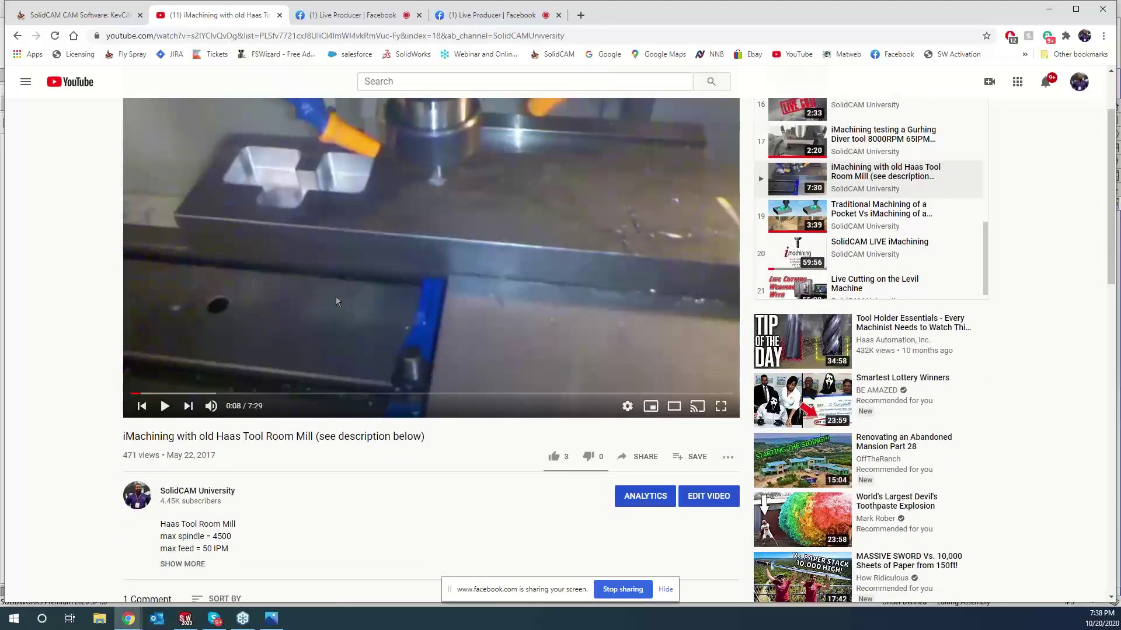
scroll(335, 297, "down", 2)
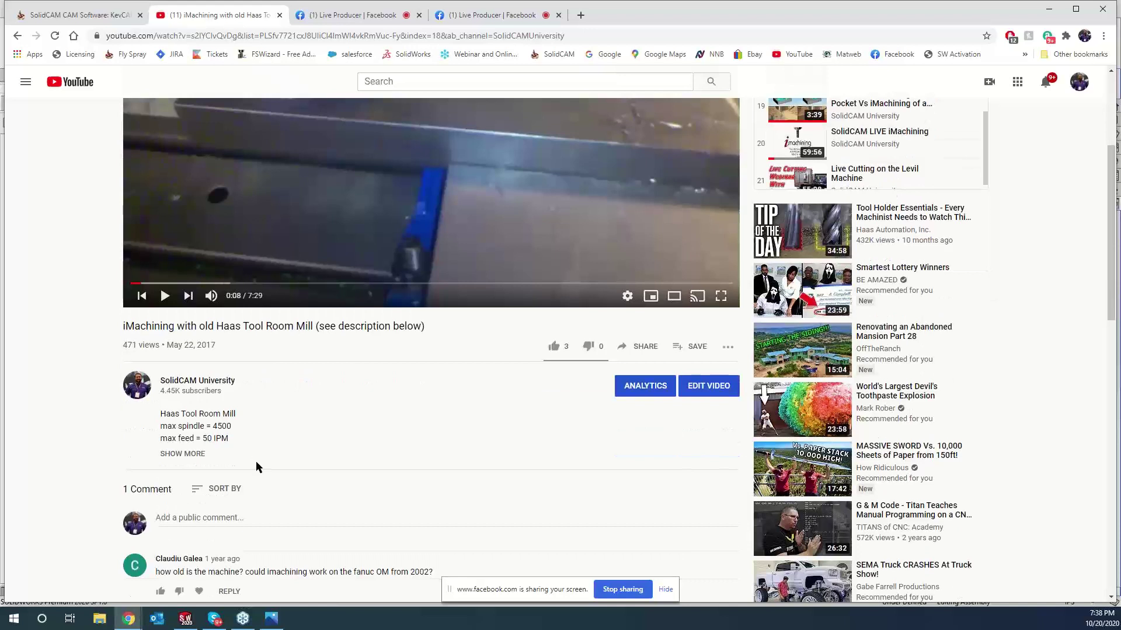
left_click(181, 455)
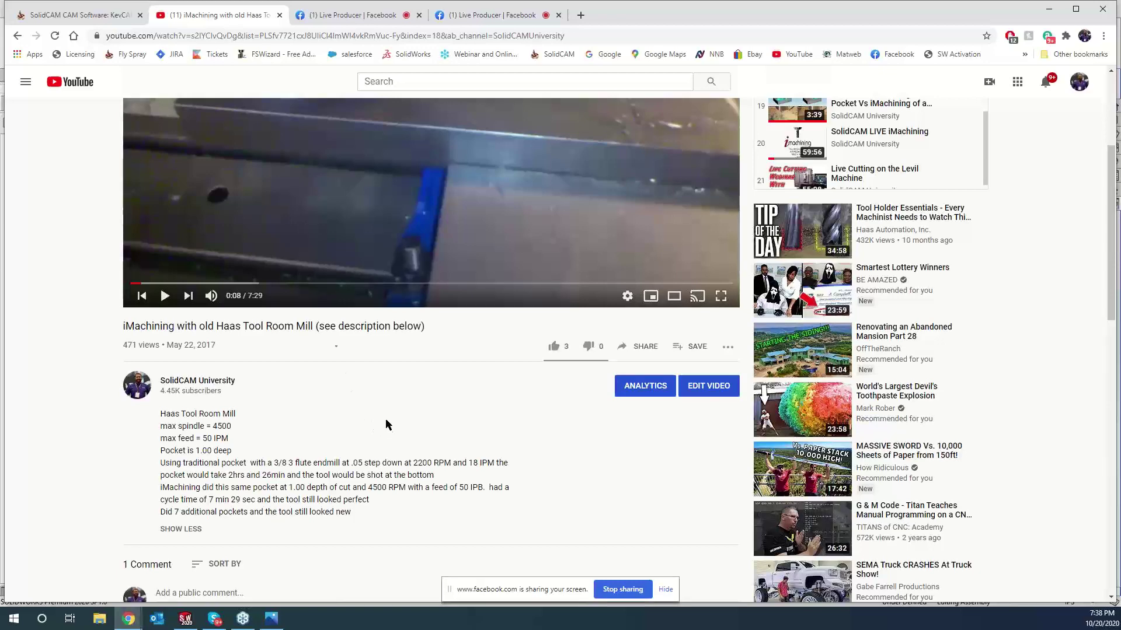
scroll(258, 178, "up", 3)
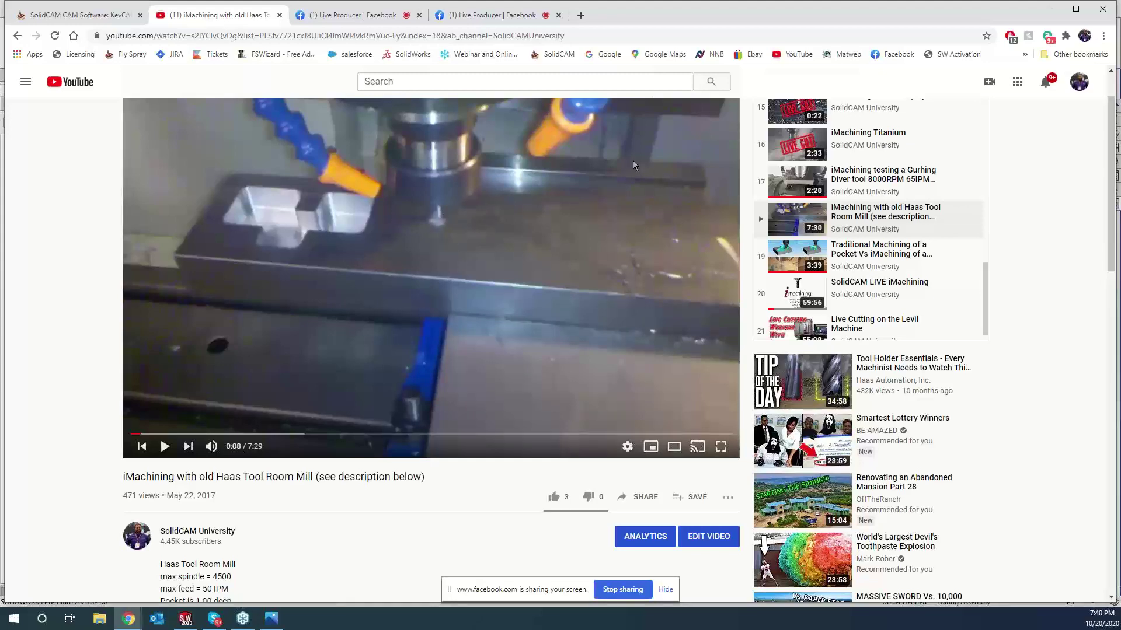
- Minimize Chrome to bring back the SolidCAM vise-mounted part
left_click(1048, 9)
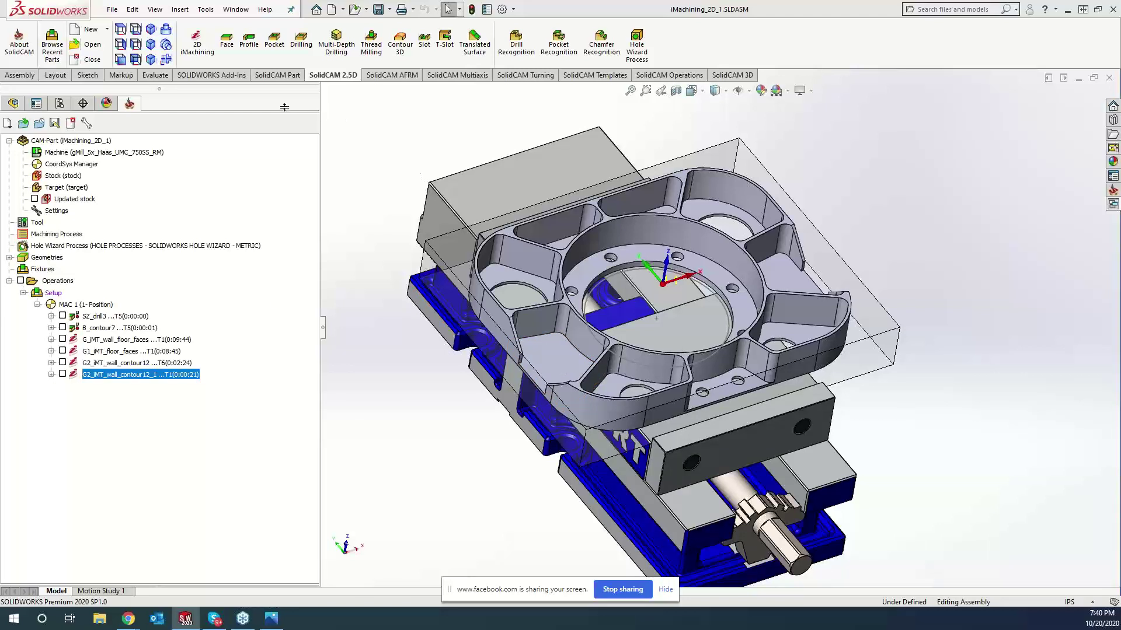
- Start a 2D iMachining operation with chain-based recognition and create a new geometry
left_click(205, 51)
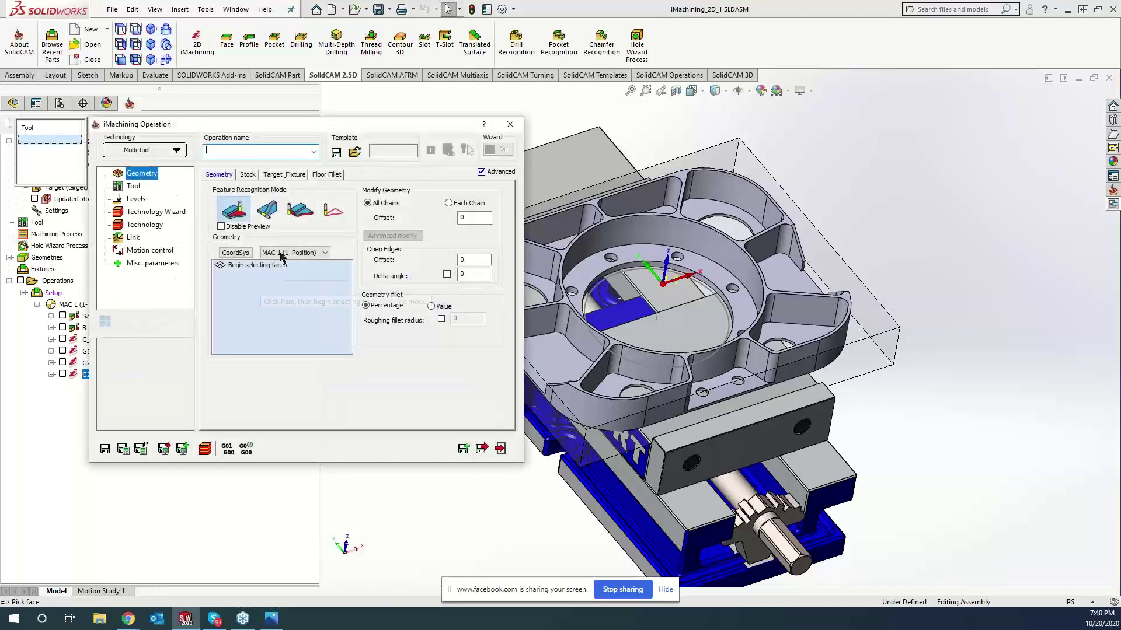
left_click(267, 208)
left_click(243, 268)
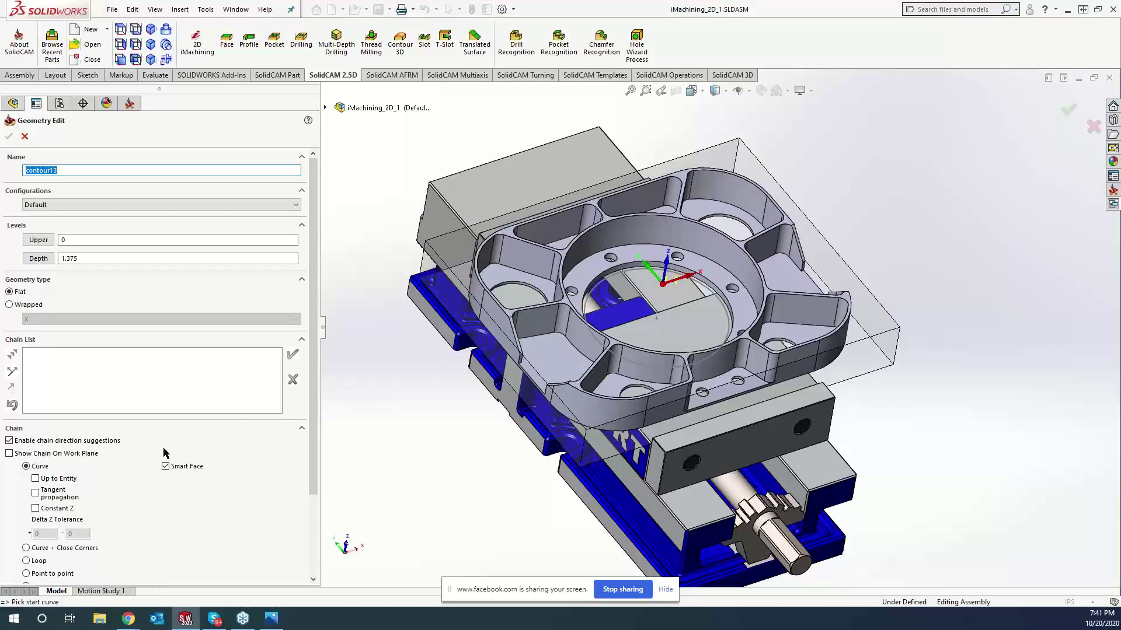
- Chain the front pocket floor outline as contour13 and confirm the geometry
left_click(559, 359)
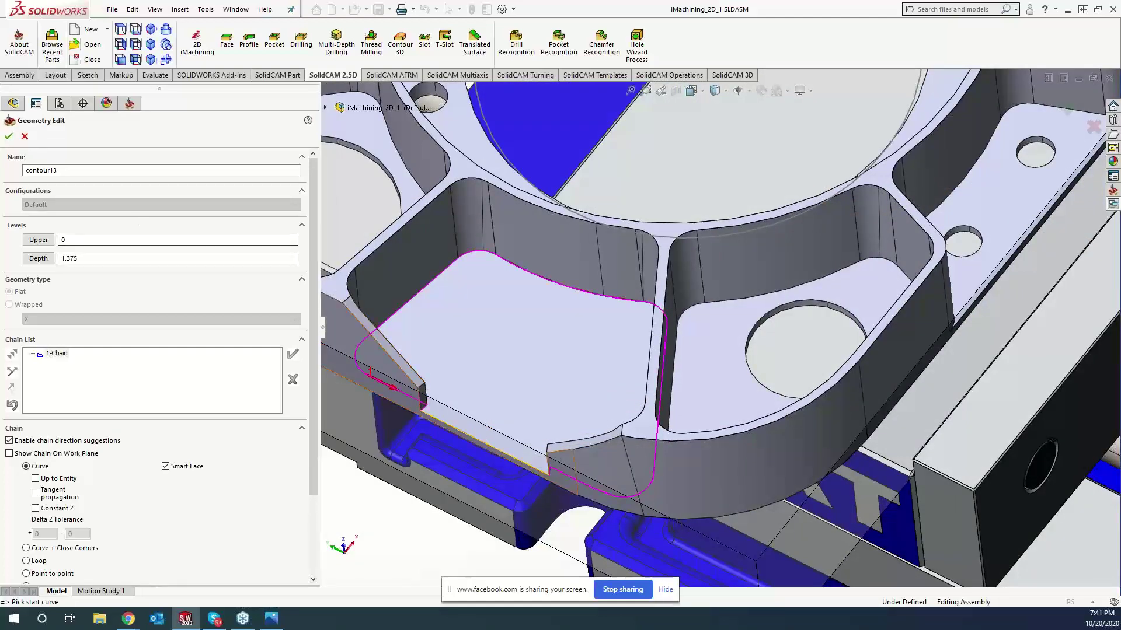
left_click(9, 136)
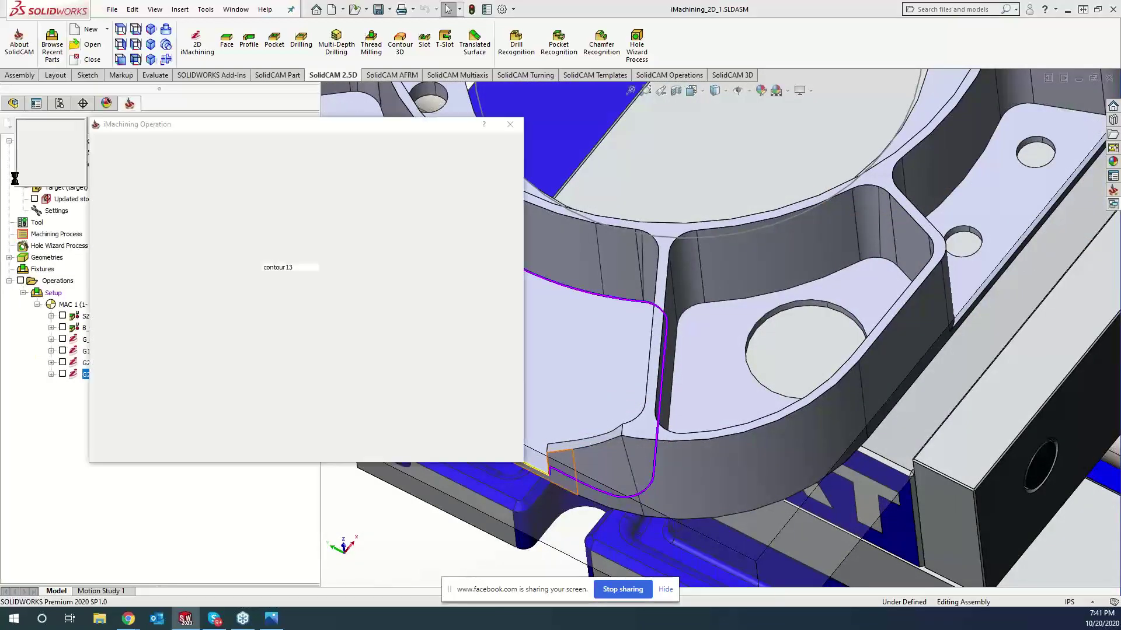
- Check the IMT_contour13 tool page, then reopen contour13 for editing from the Geometry page
left_click(133, 186)
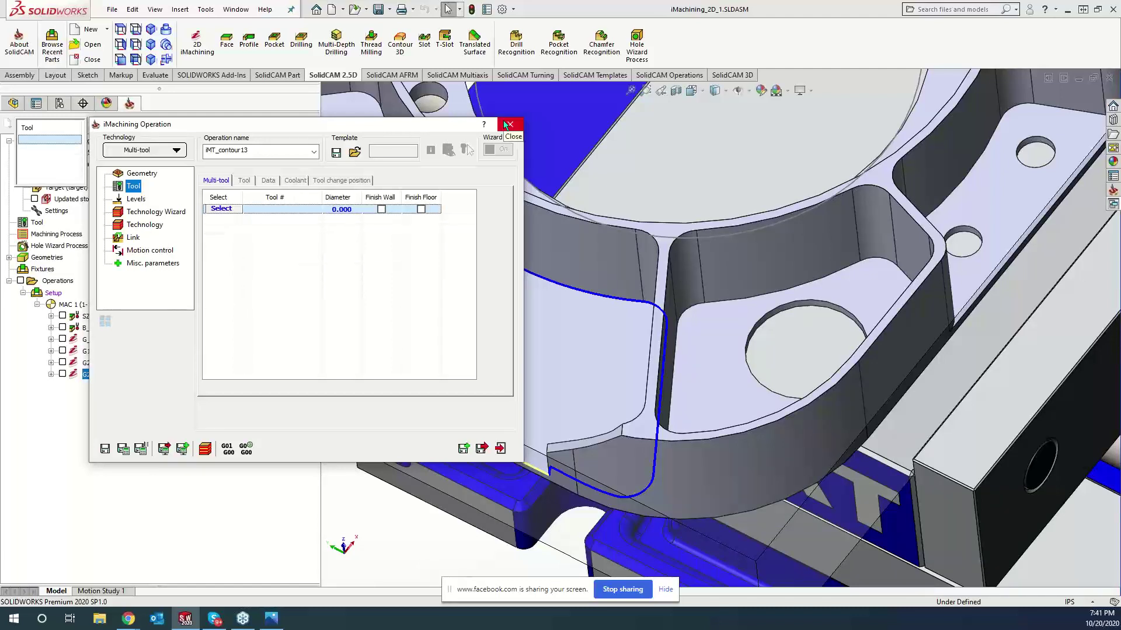
left_click(151, 174)
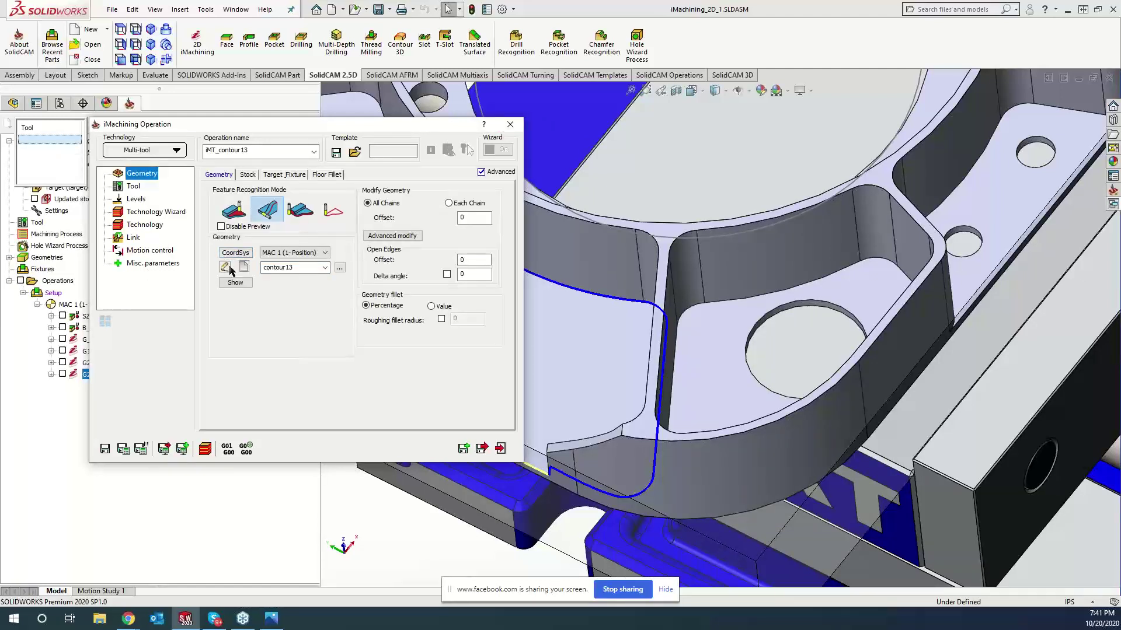
left_click(224, 267)
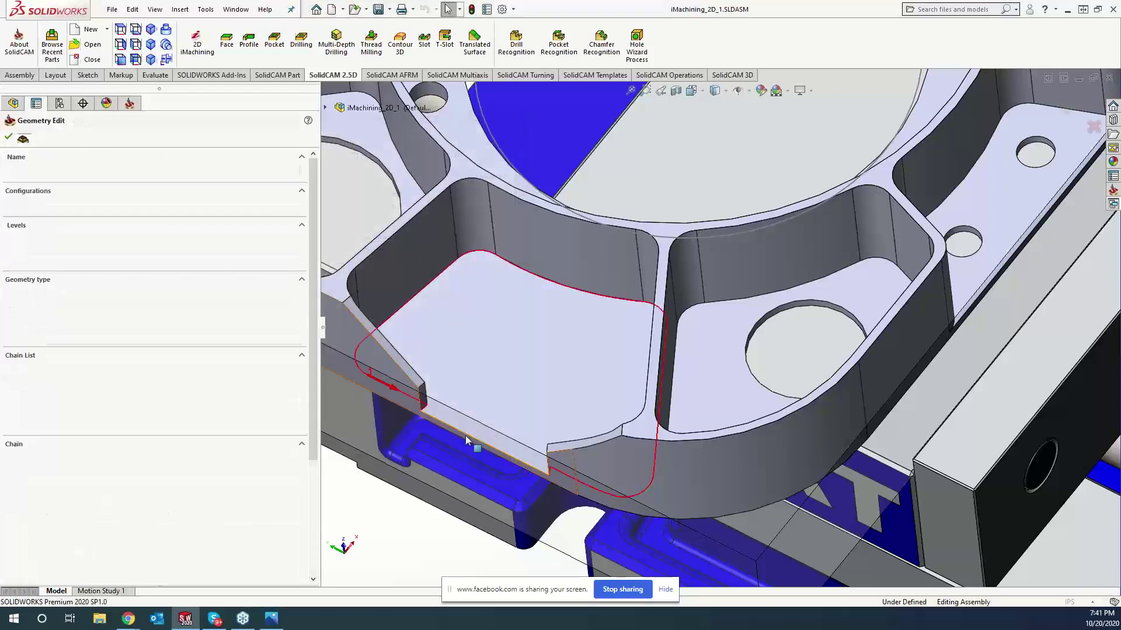
- Edit 1-Chain to extend it along the part's front bottom edge and accept it
right_click(50, 356)
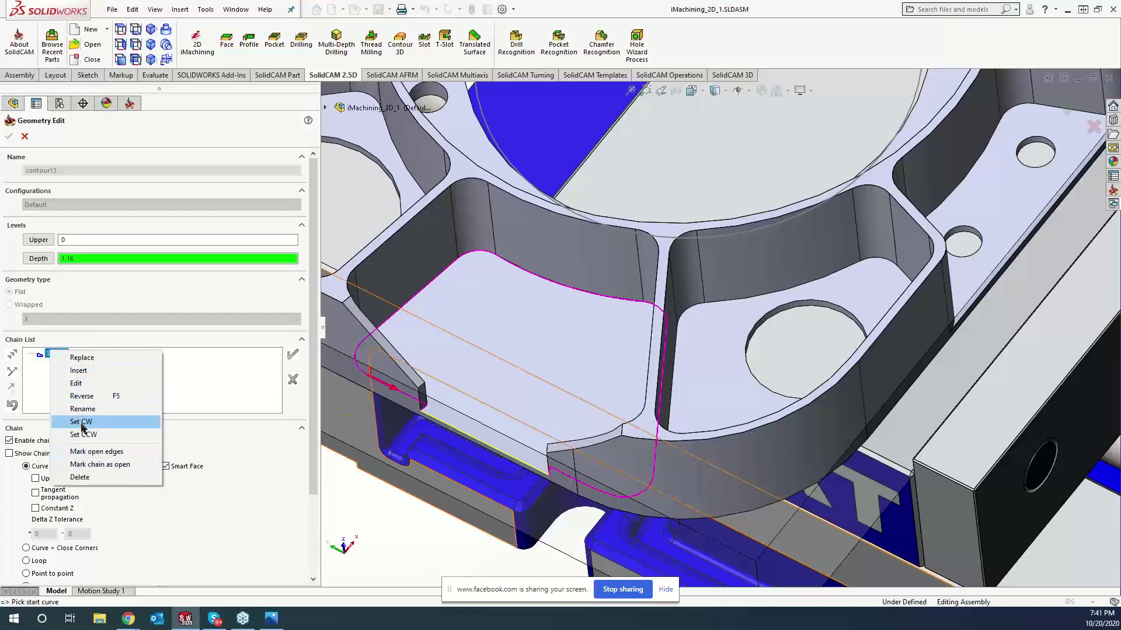
left_click(79, 383)
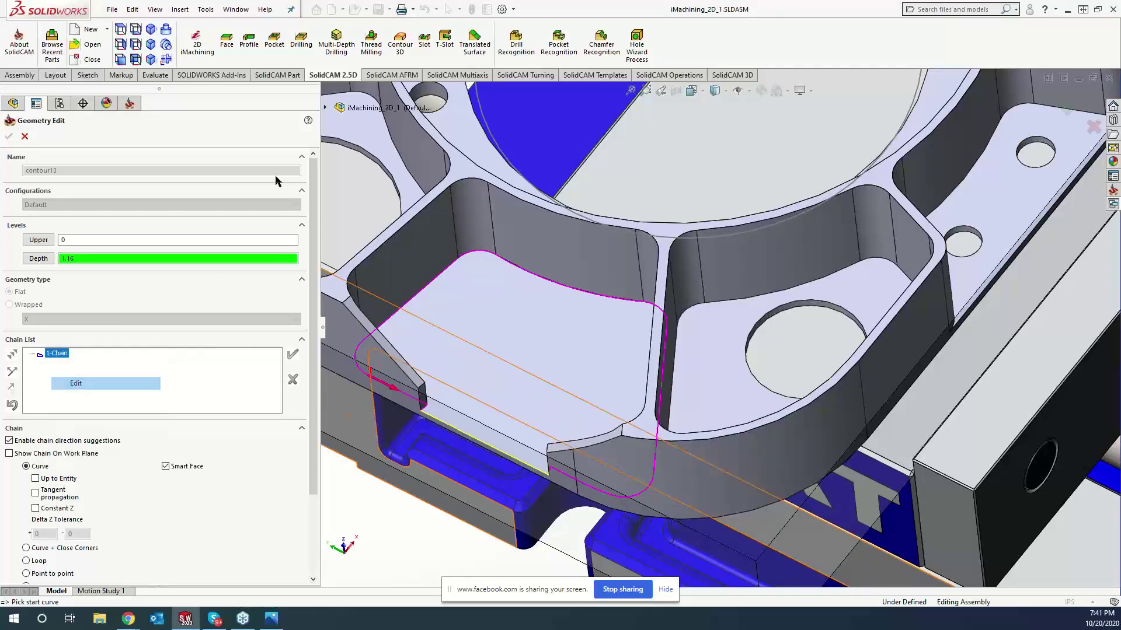
left_click(274, 174)
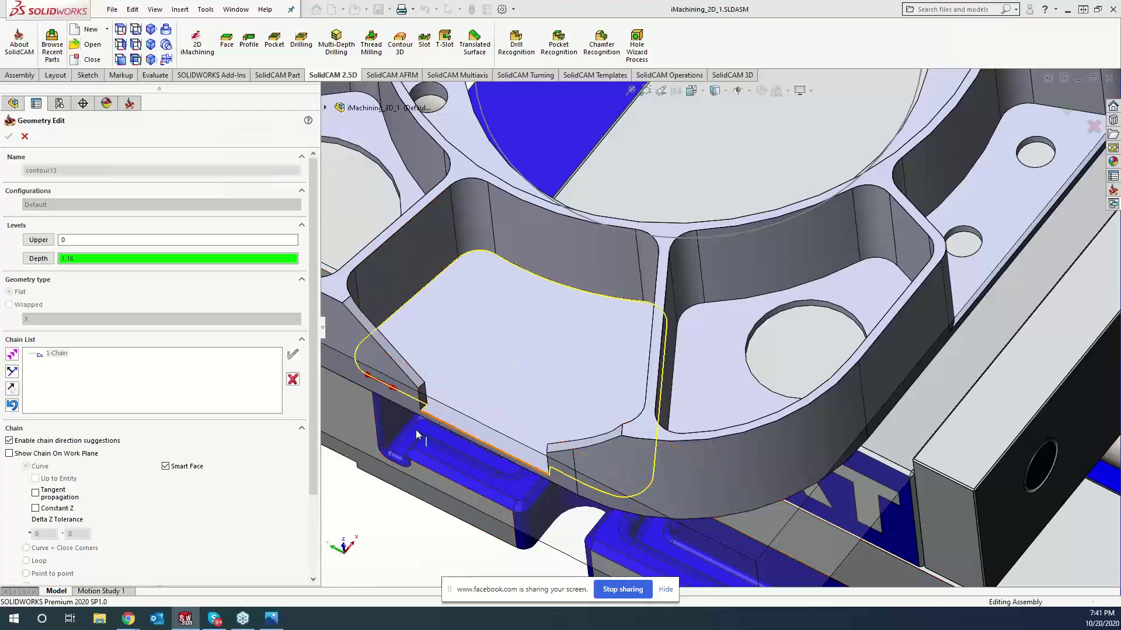
left_click(446, 424)
scroll(408, 468, "up", 4)
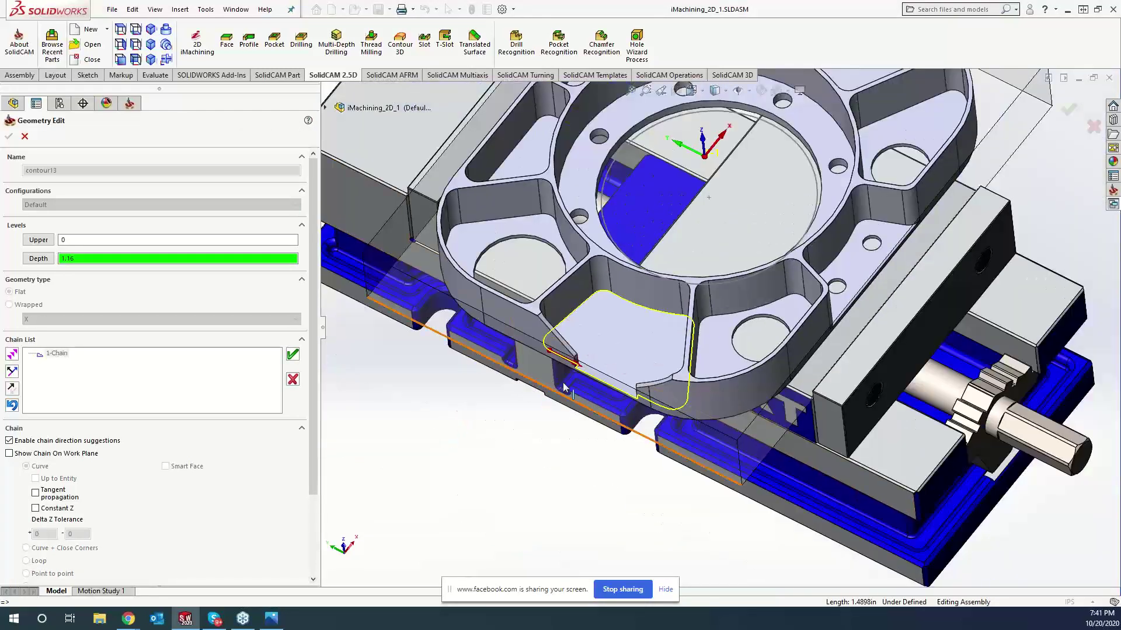
left_click(599, 384)
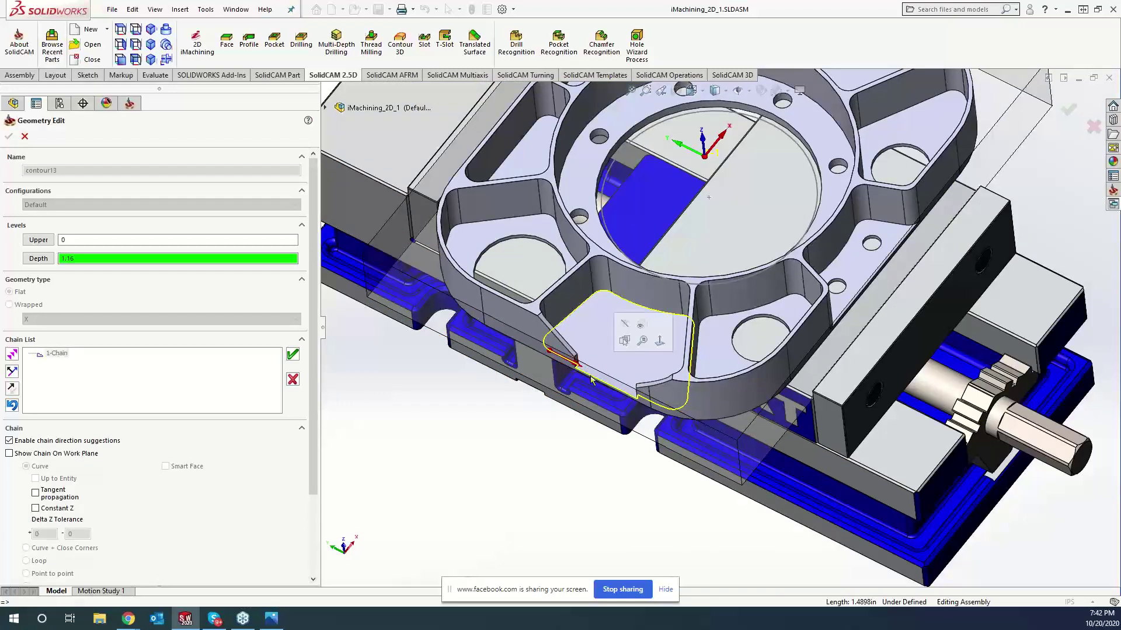
scroll(591, 379, "down", 3)
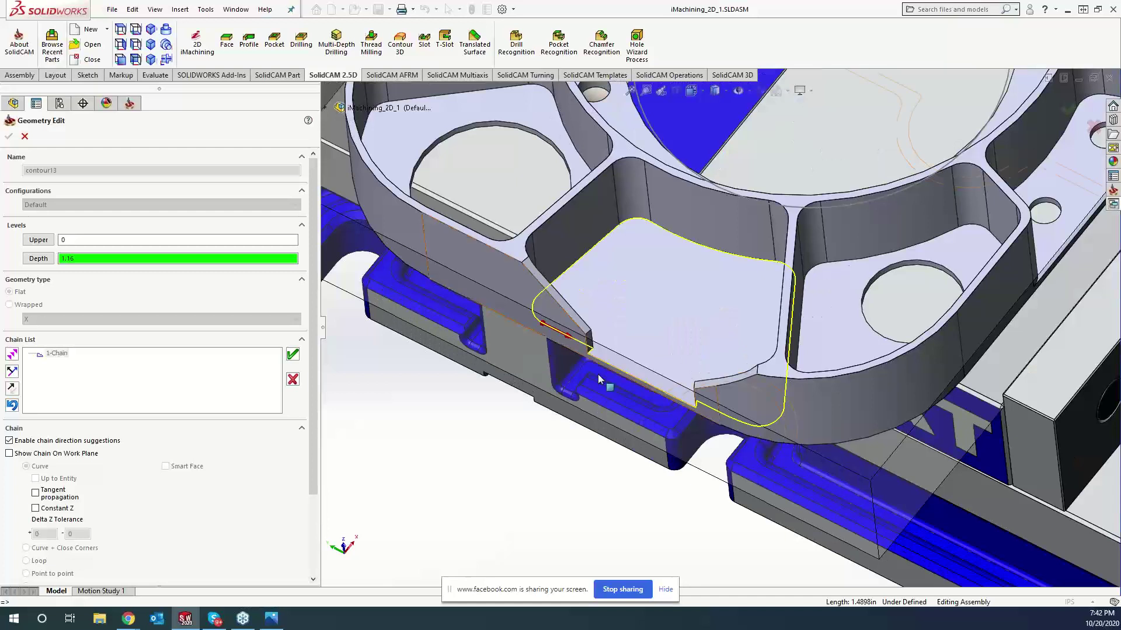
left_click(292, 356)
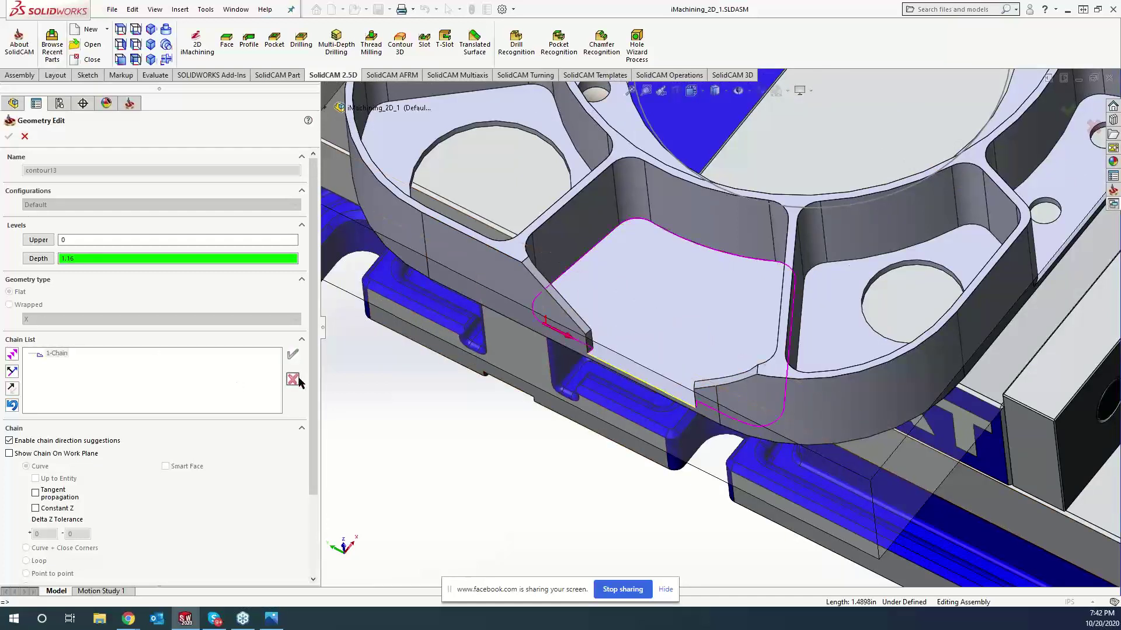
- Delete chain 1 from contour13 and confirm the deletion
right_click(64, 358)
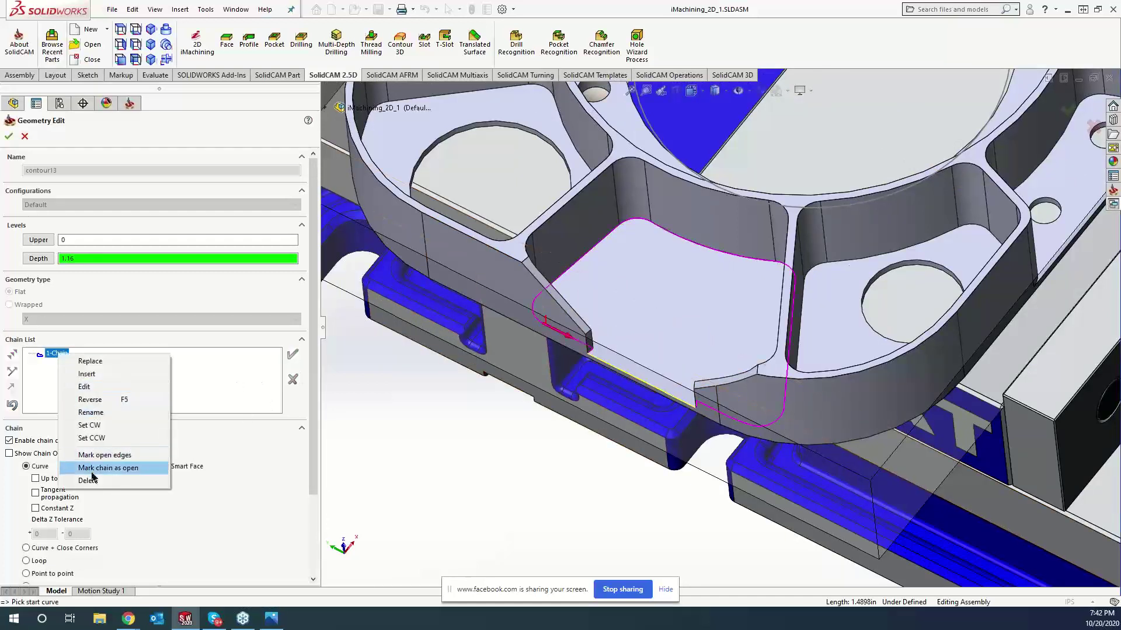
left_click(94, 480)
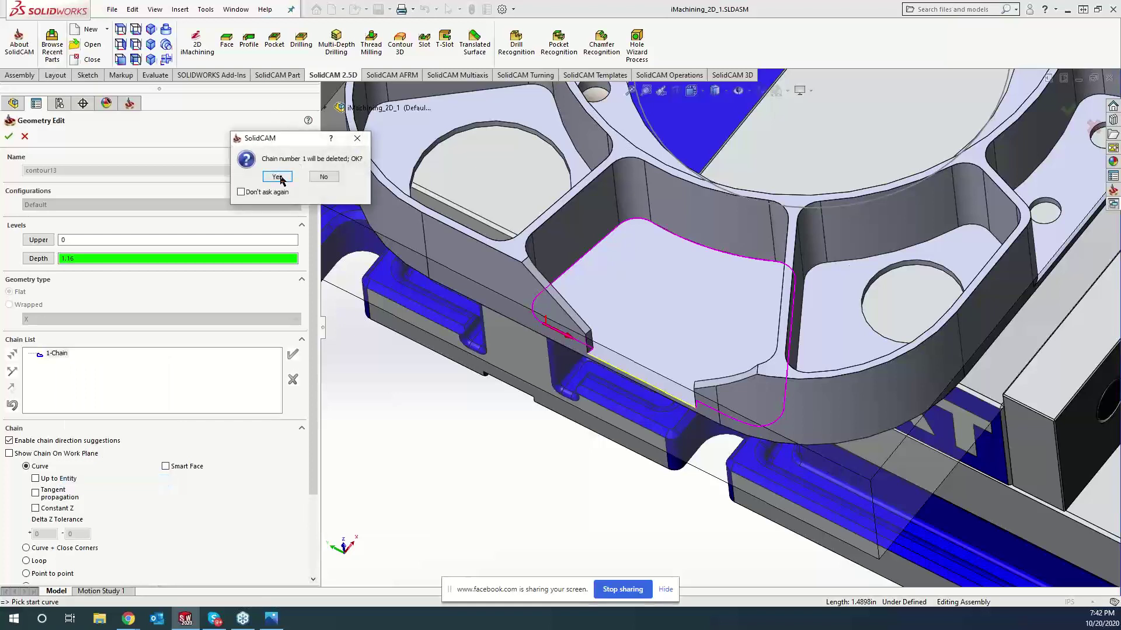
left_click(280, 176)
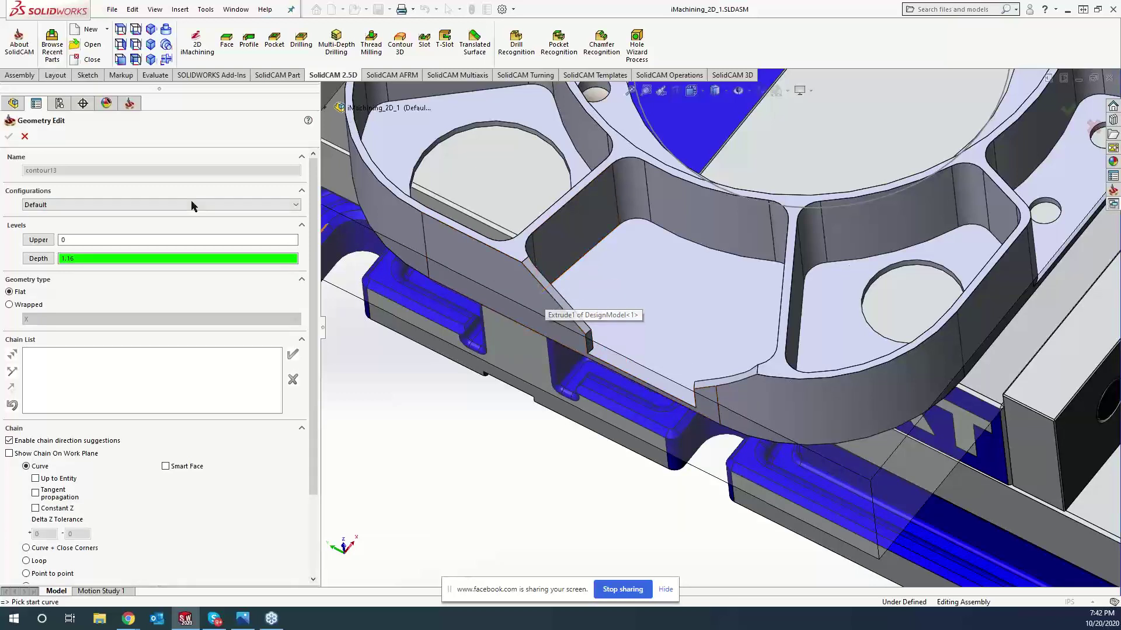
- Cancel the contour13 geometry edit and return to the iMachining Operation dialog
left_click(24, 136)
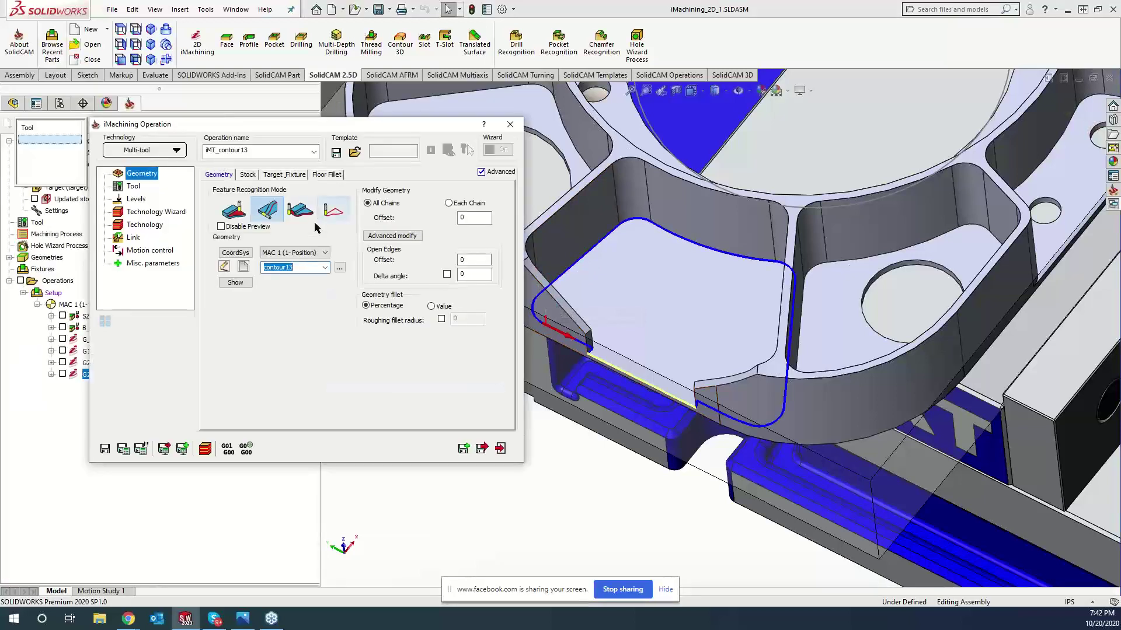
- Add a second position under MAC 1 with its origin at the model box's top corner on the picked face
left_click(236, 253)
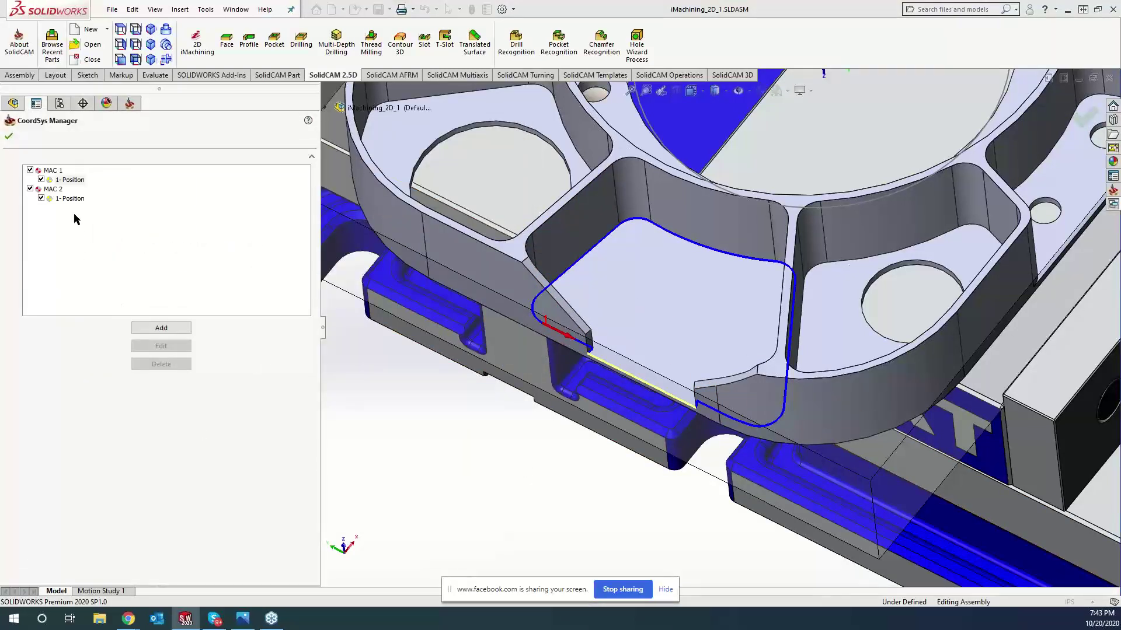
right_click(78, 184)
left_click(93, 186)
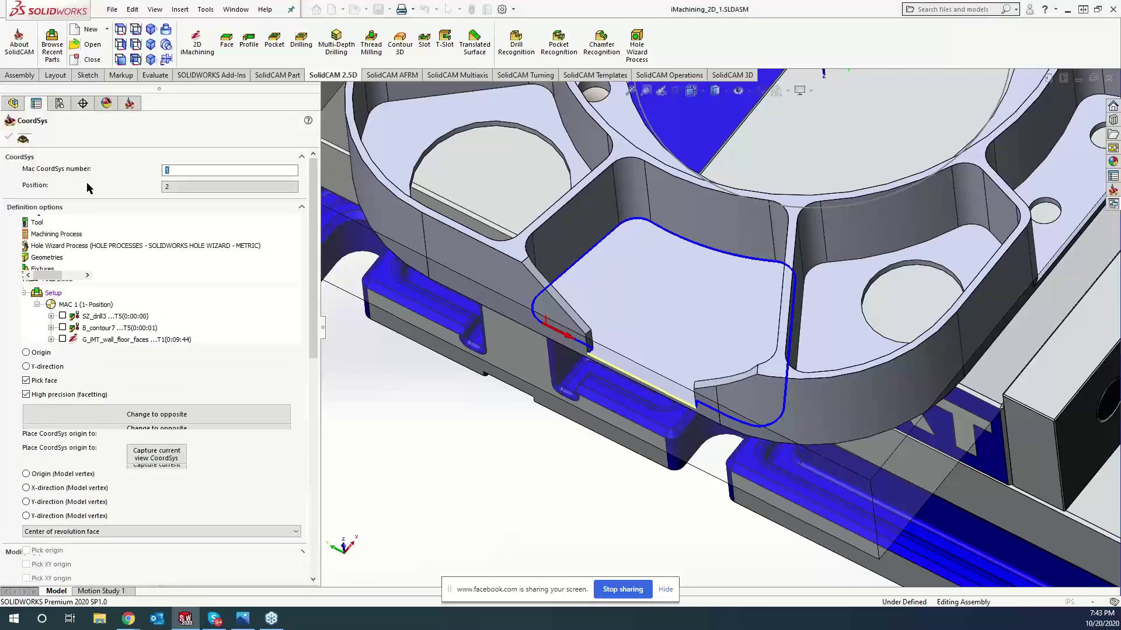
left_click(143, 361)
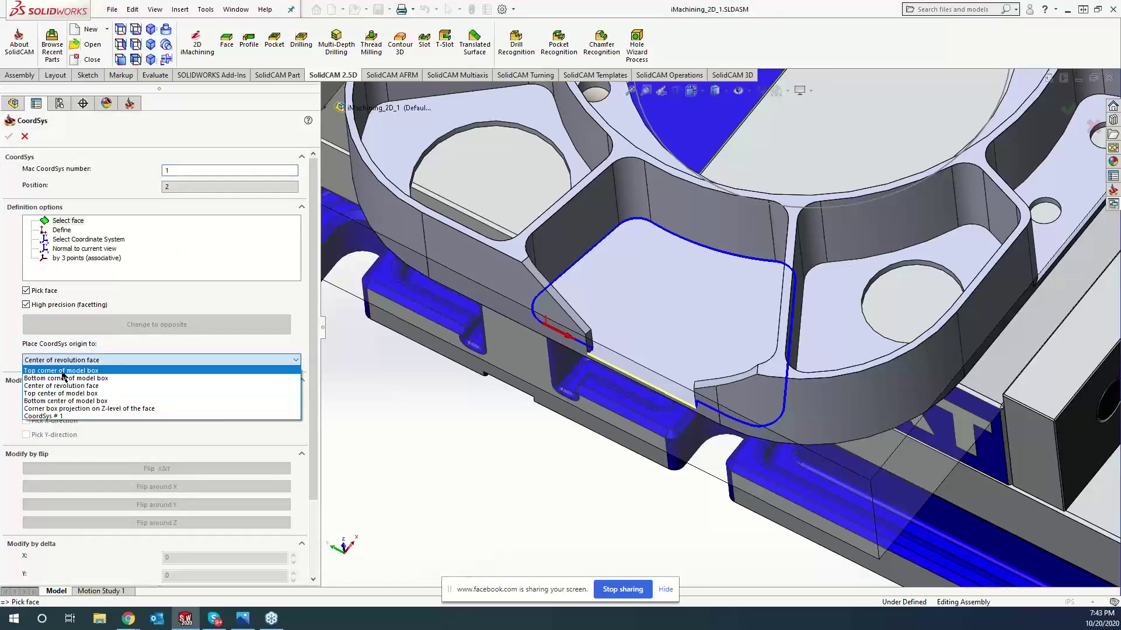
left_click(62, 371)
left_click(505, 281)
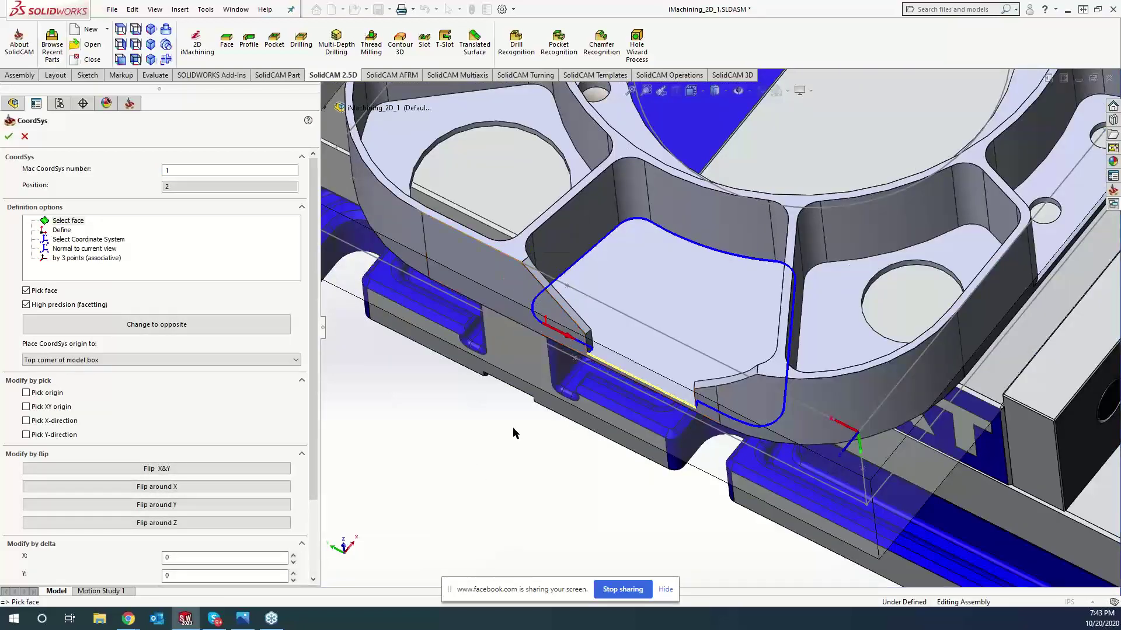
- Flip the position 2 axes around Z three times and accept the coordinate system
middle_click_drag(513, 421, 558, 368)
scroll(720, 254, "up", 6)
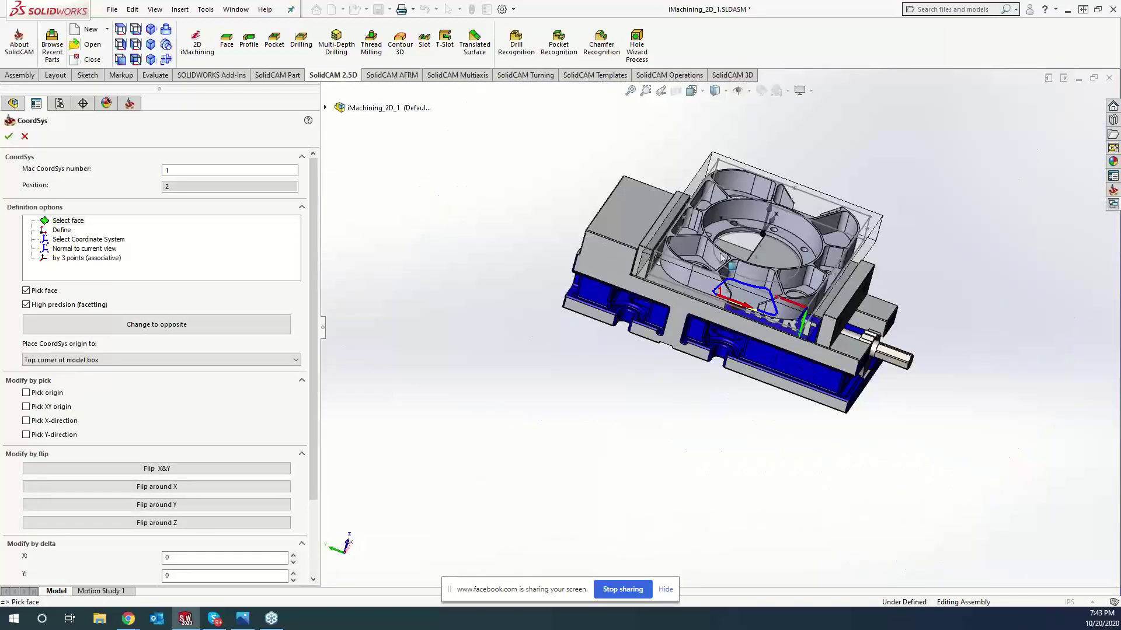
scroll(721, 257, "down", 8)
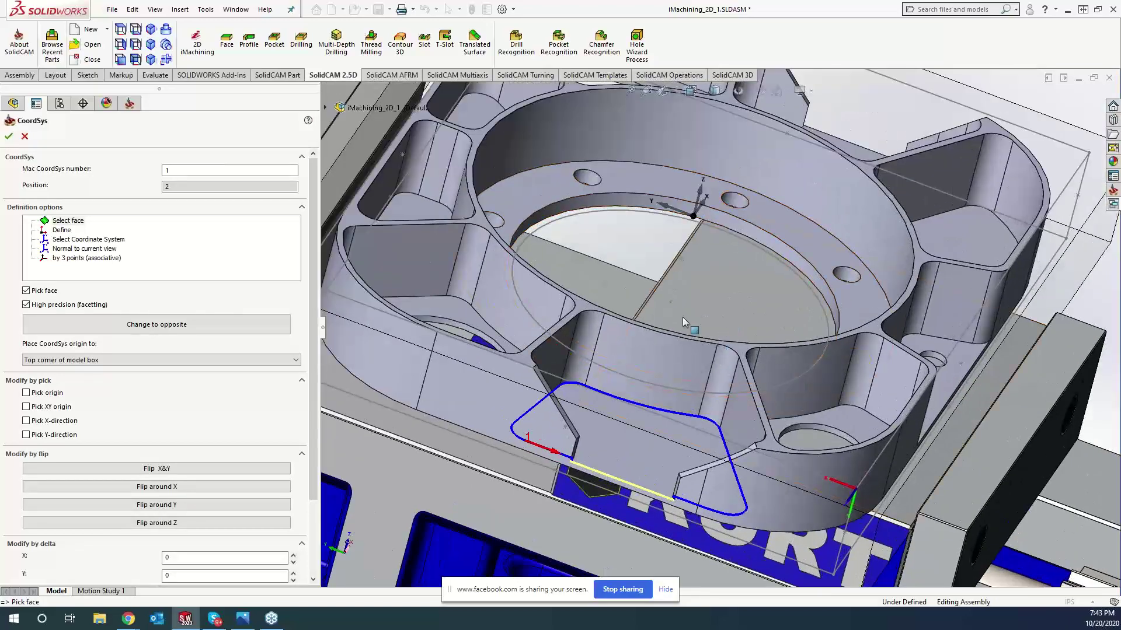
middle_click_drag(683, 320, 619, 221)
scroll(622, 218, "up", 3)
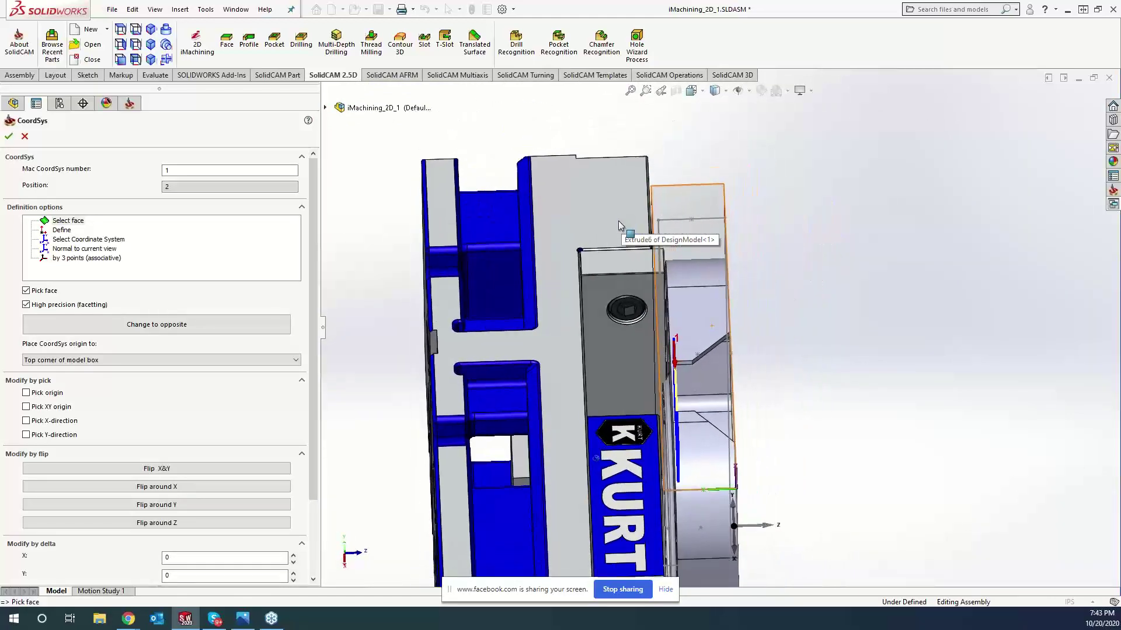
left_click(146, 524)
left_click(146, 525)
left_click(145, 525)
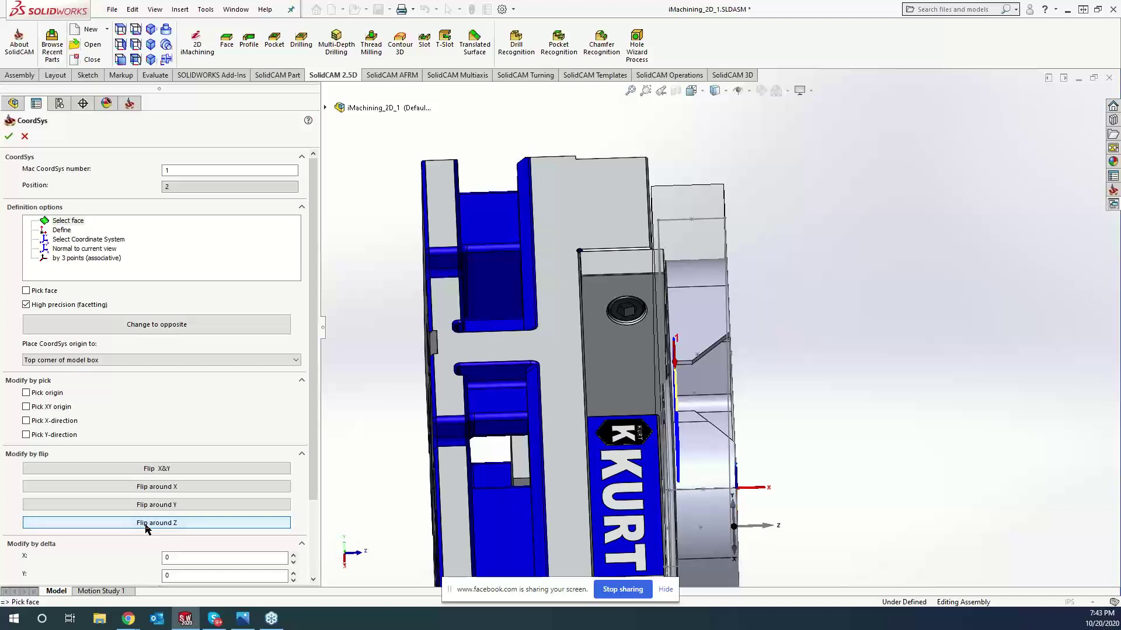
left_click(9, 137)
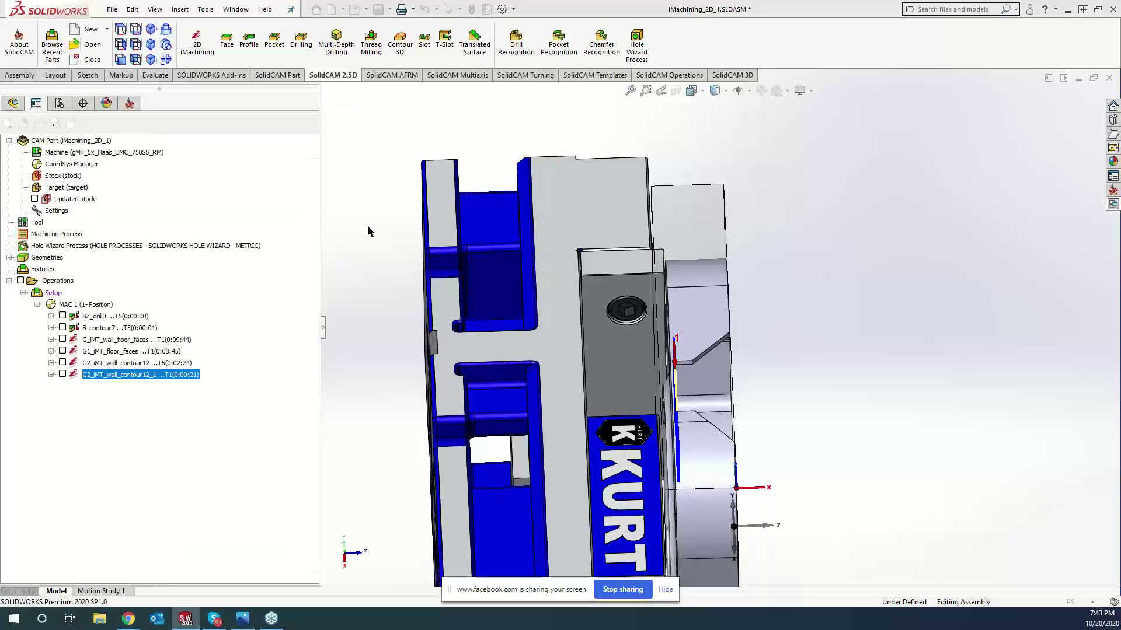
- Define geometry contour14 from the picked edge chain for the new iMachining operation
left_click(10, 137)
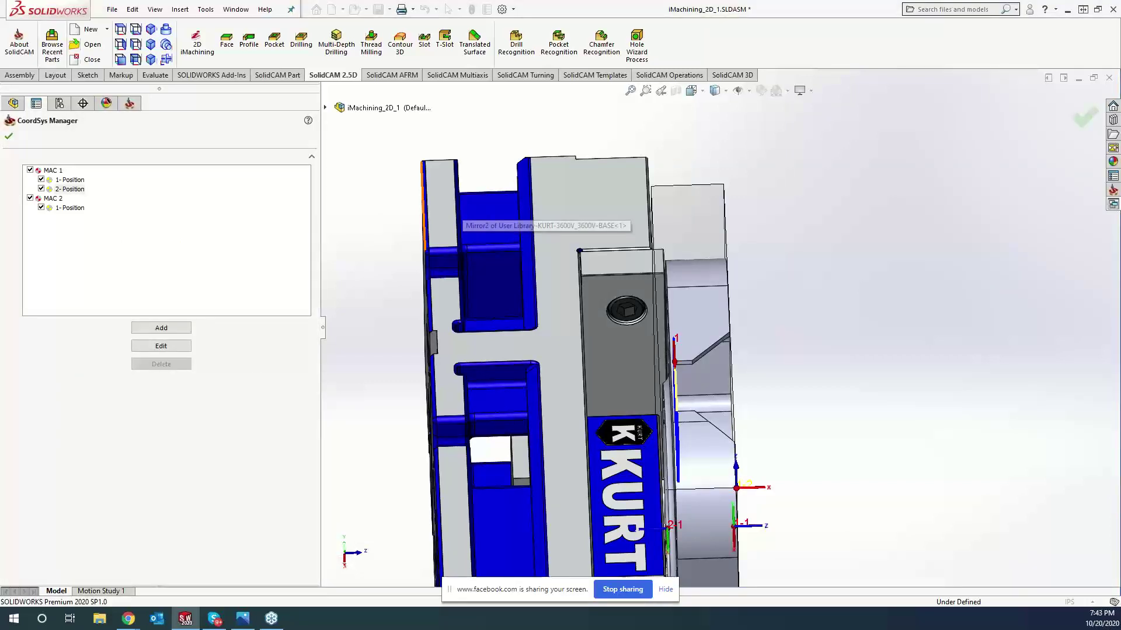
left_click(243, 266)
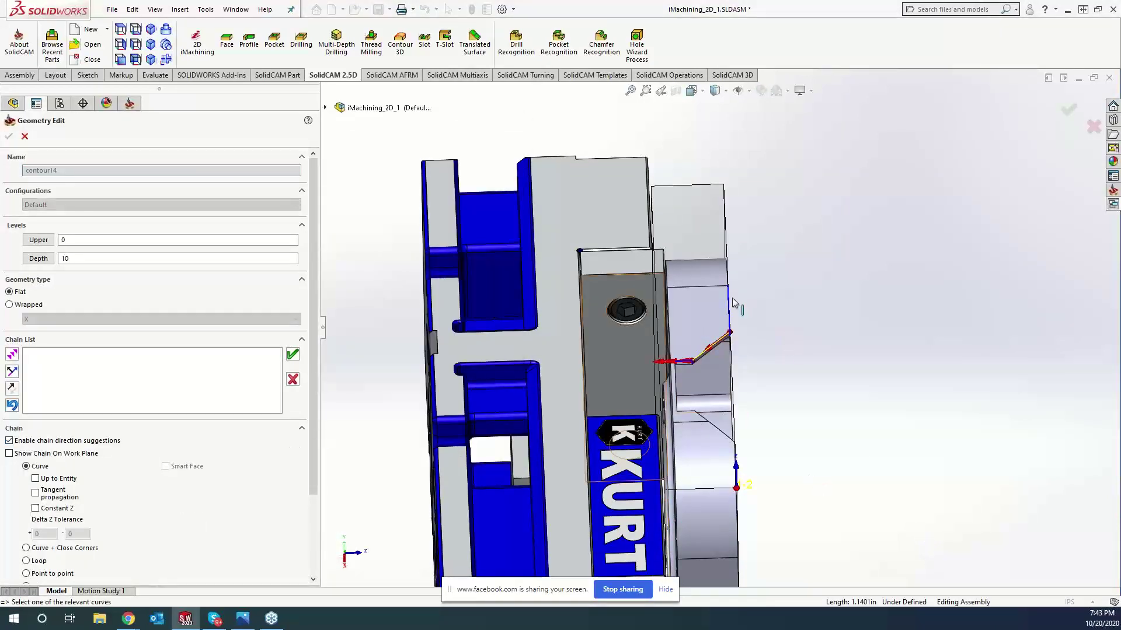
left_click(293, 354)
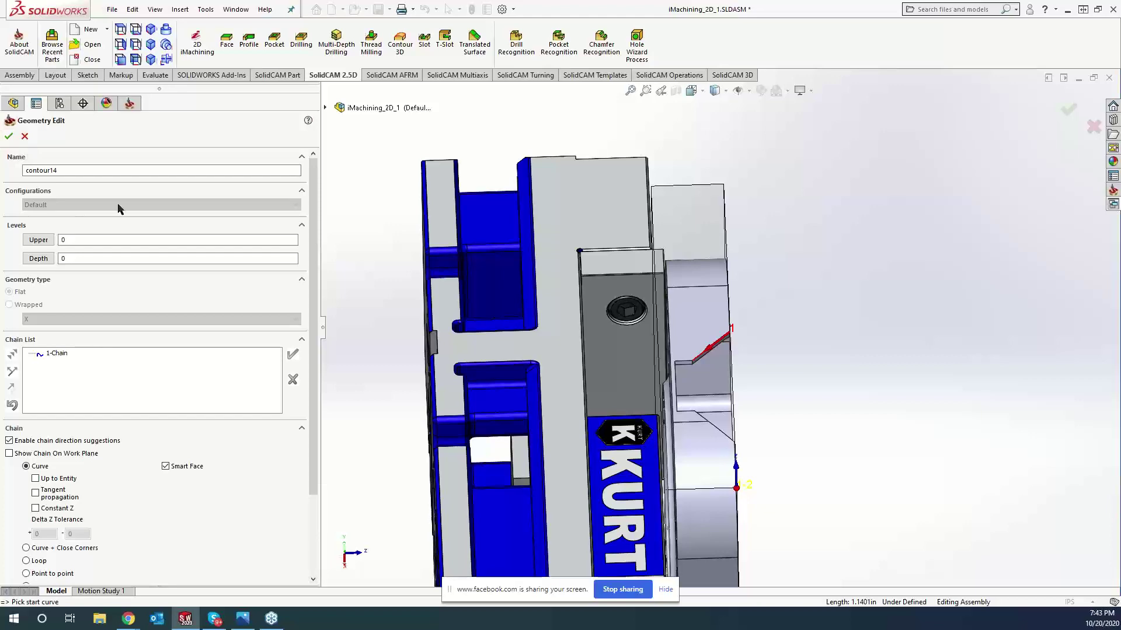
middle_click_drag(689, 374, 812, 442)
scroll(812, 443, "up", 4)
scroll(740, 425, "up", 2)
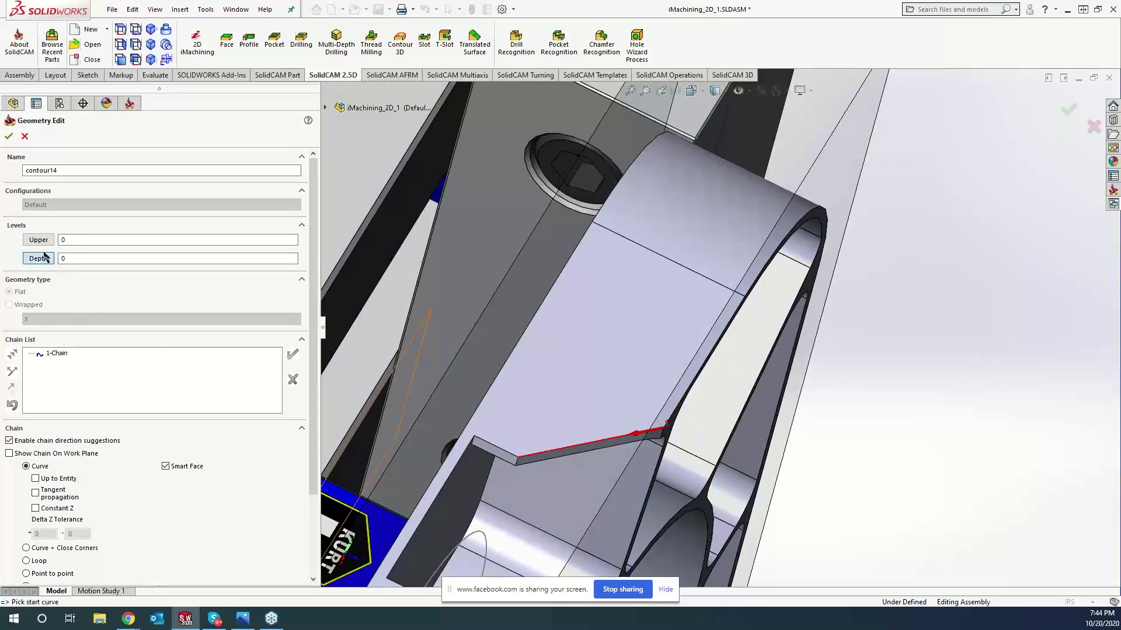
left_click(515, 467)
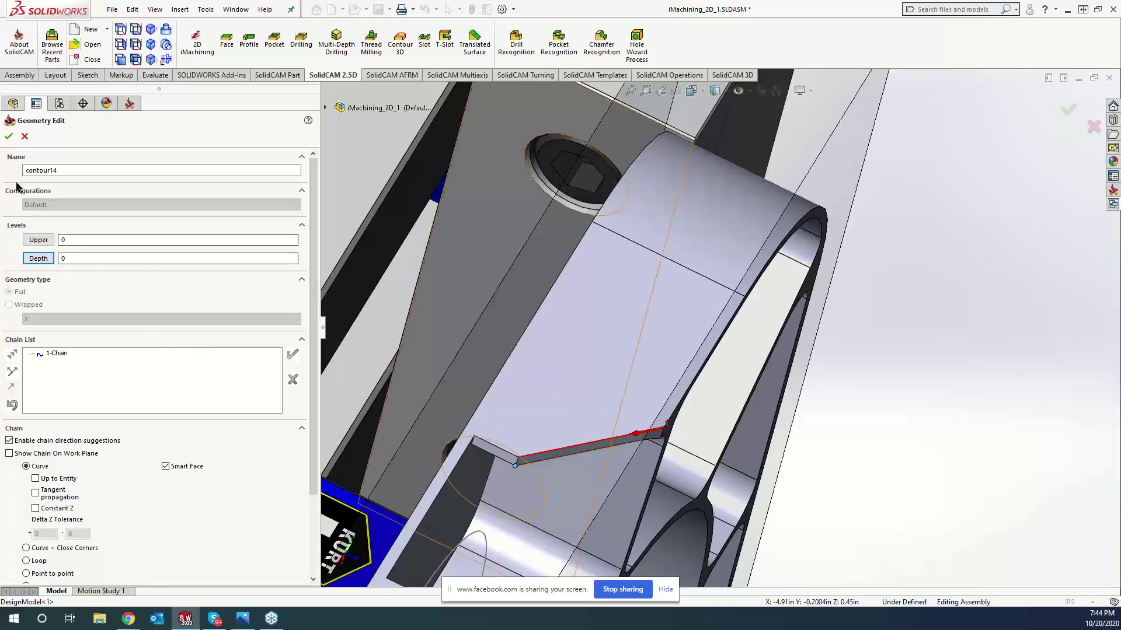
left_click(9, 136)
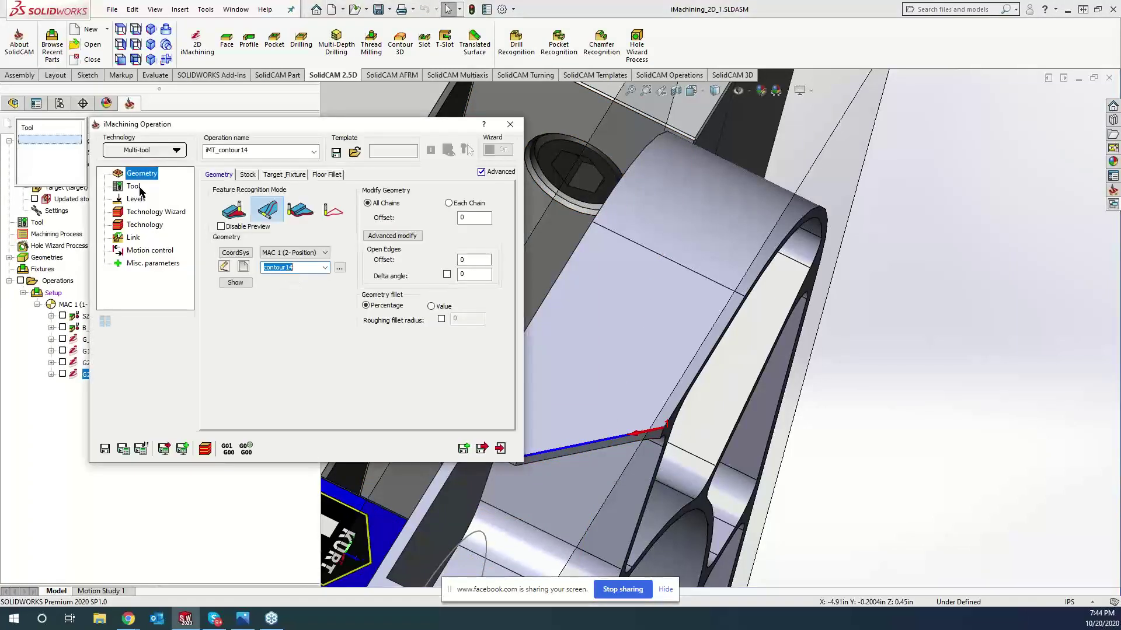
- Take the 0.09 pocket depth from a model edge with a -0.02 delta, and open tool selection
left_click(138, 187)
left_click(136, 200)
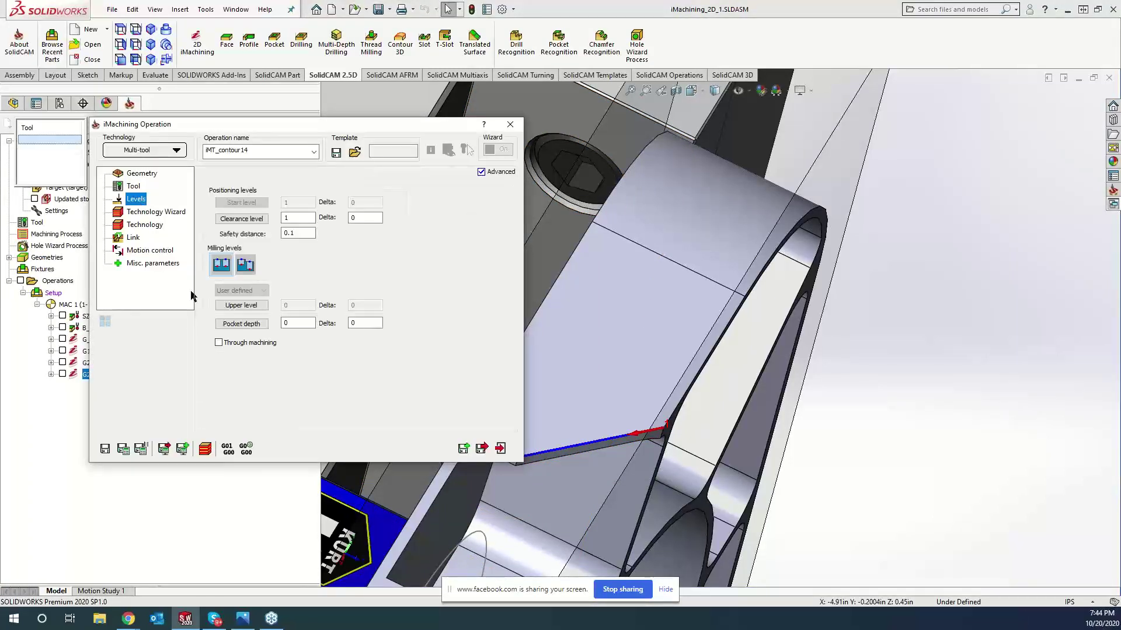
left_click(280, 325)
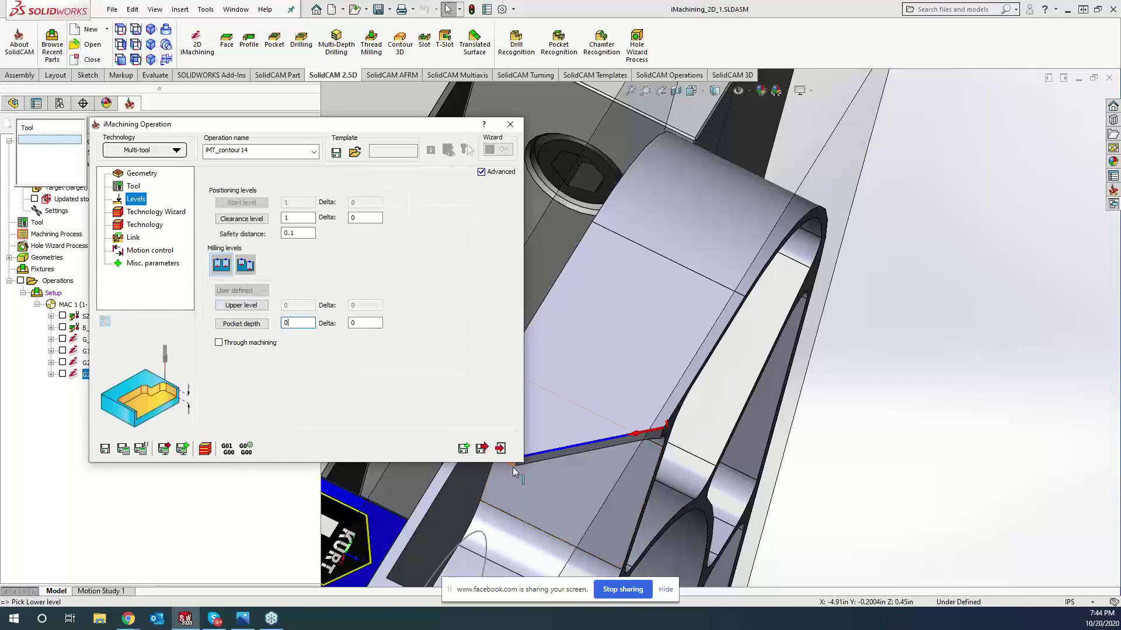
left_click(416, 528)
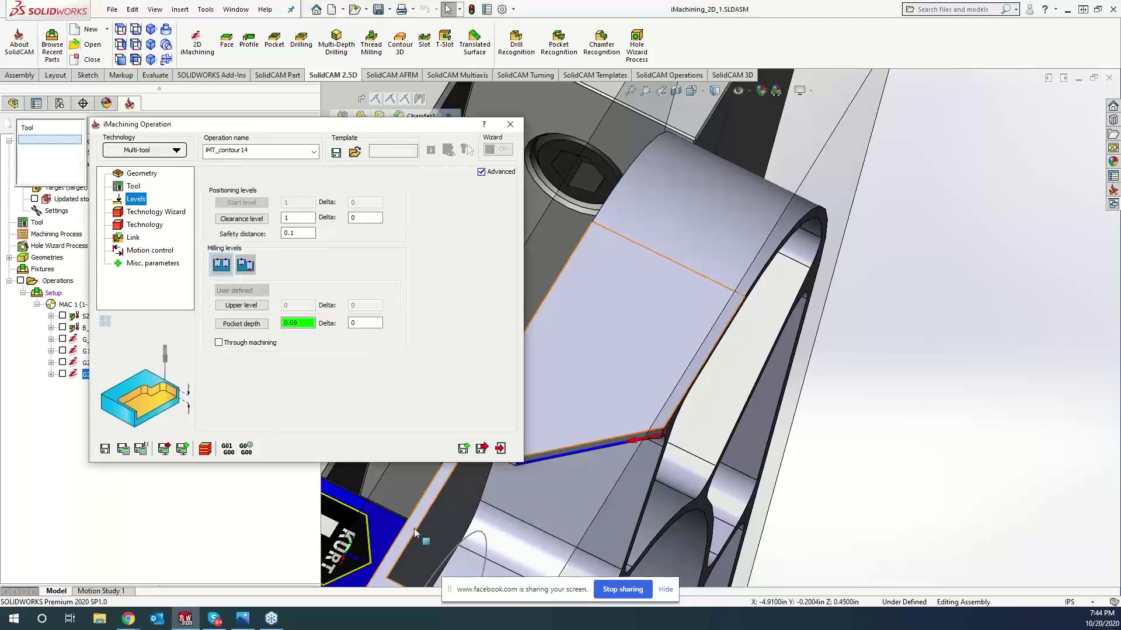
key("Tab")
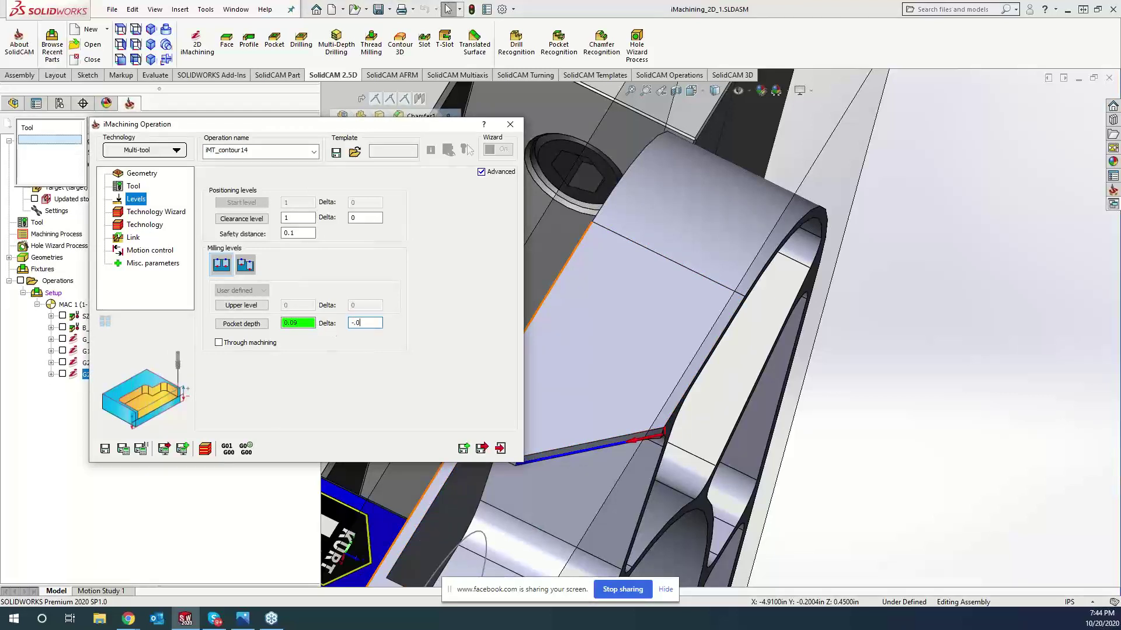
left_click(129, 186)
left_click(221, 208)
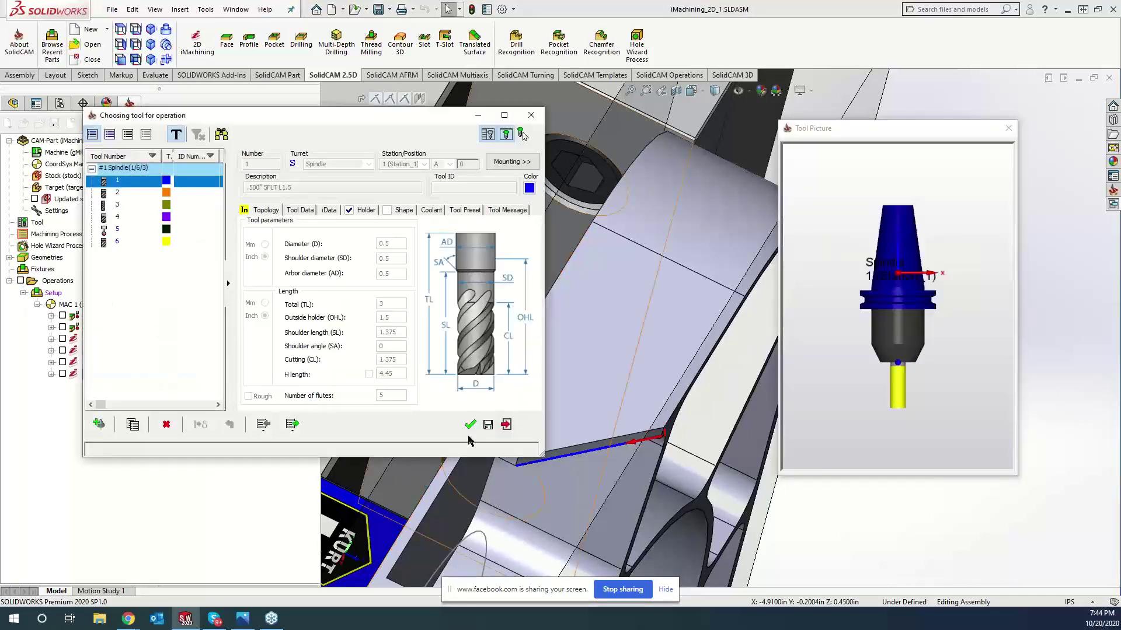
- Assign tool 1, save and calculate the contour14 wall toolpath, inspect it, and close the dialog
left_click(469, 425)
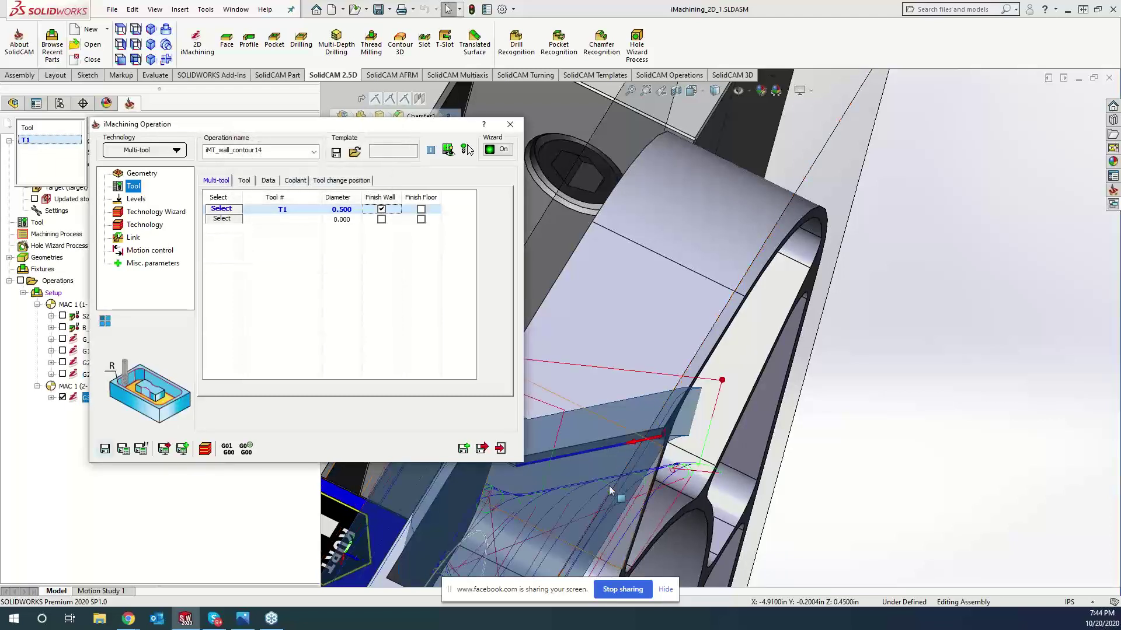
scroll(587, 517, "up", 3)
left_click(914, 496)
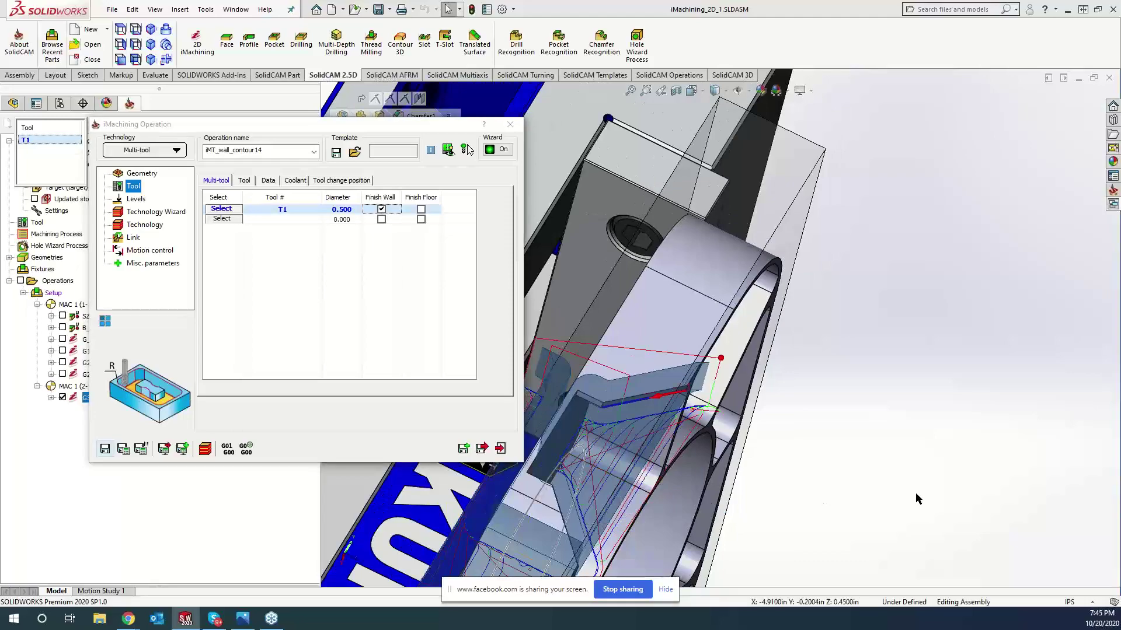
middle_click_drag(913, 494, 613, 387)
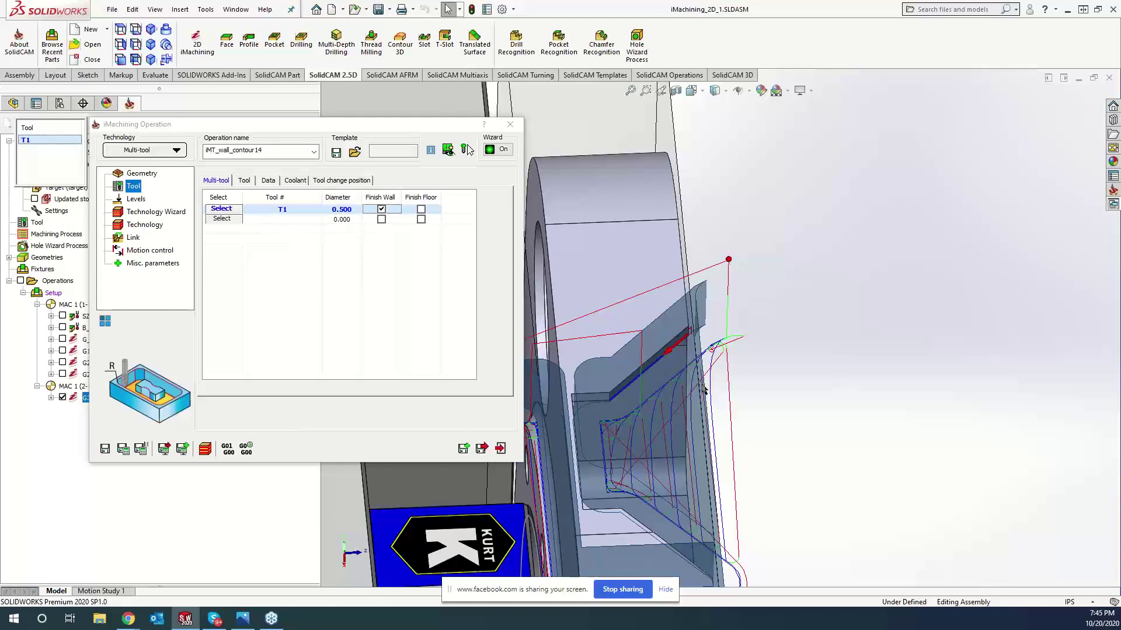
middle_click_drag(840, 427, 817, 418)
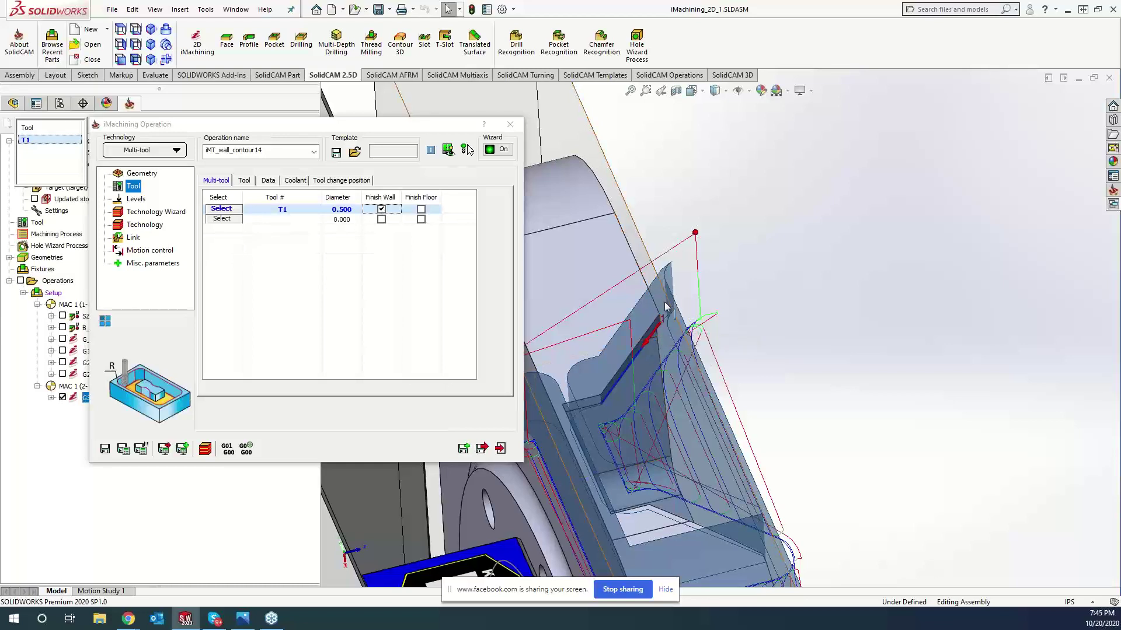
middle_click_drag(668, 308, 671, 257)
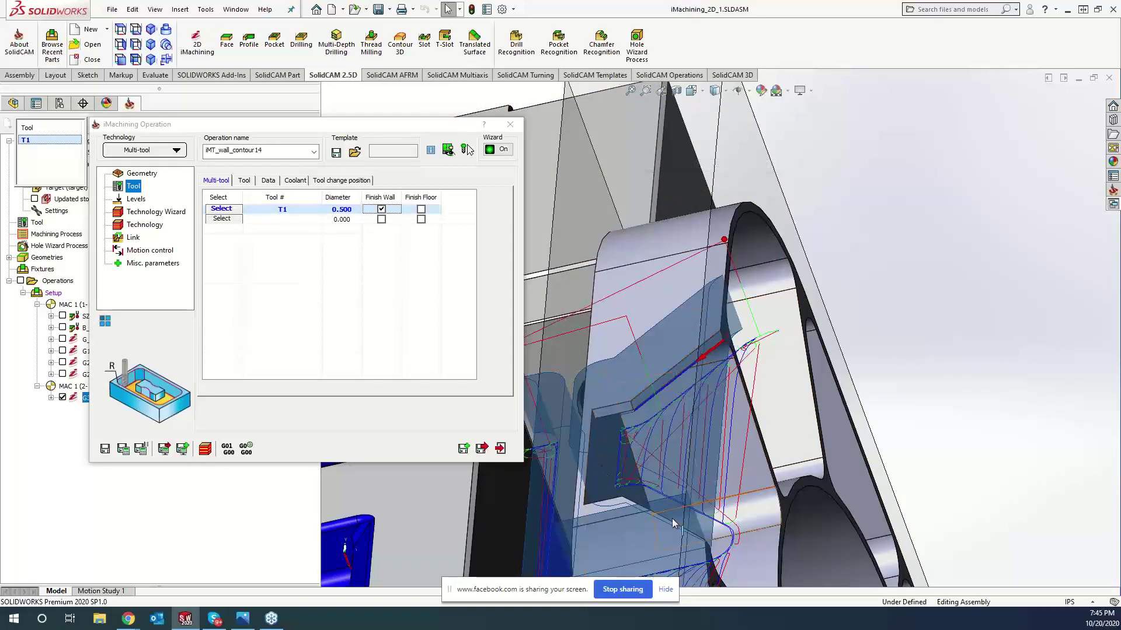
middle_click_drag(675, 528, 670, 487)
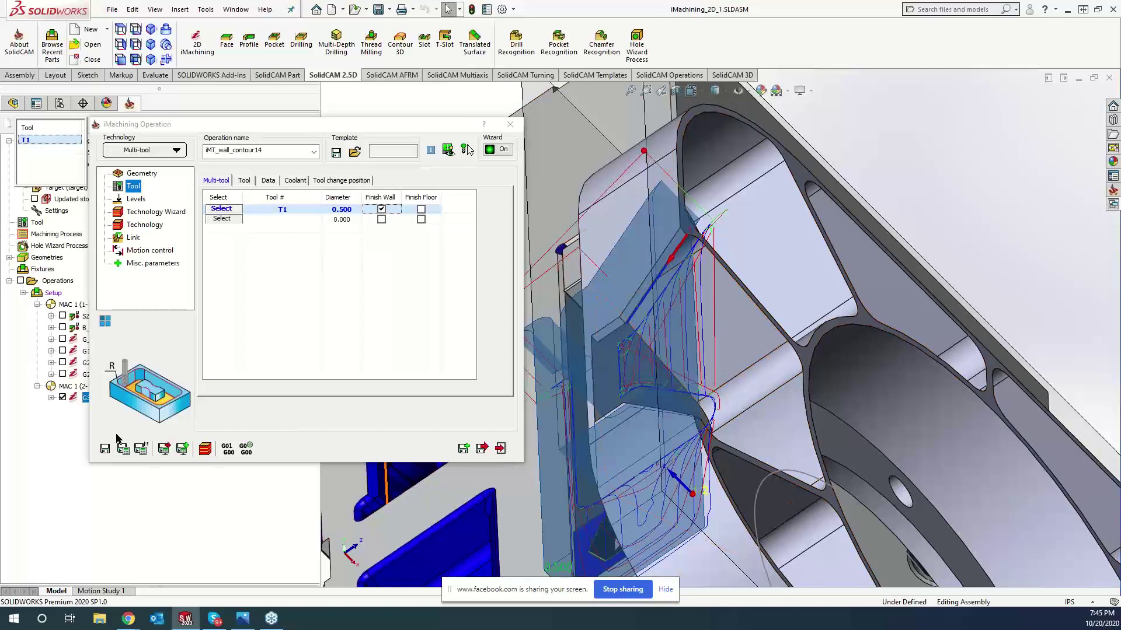
left_click(510, 124)
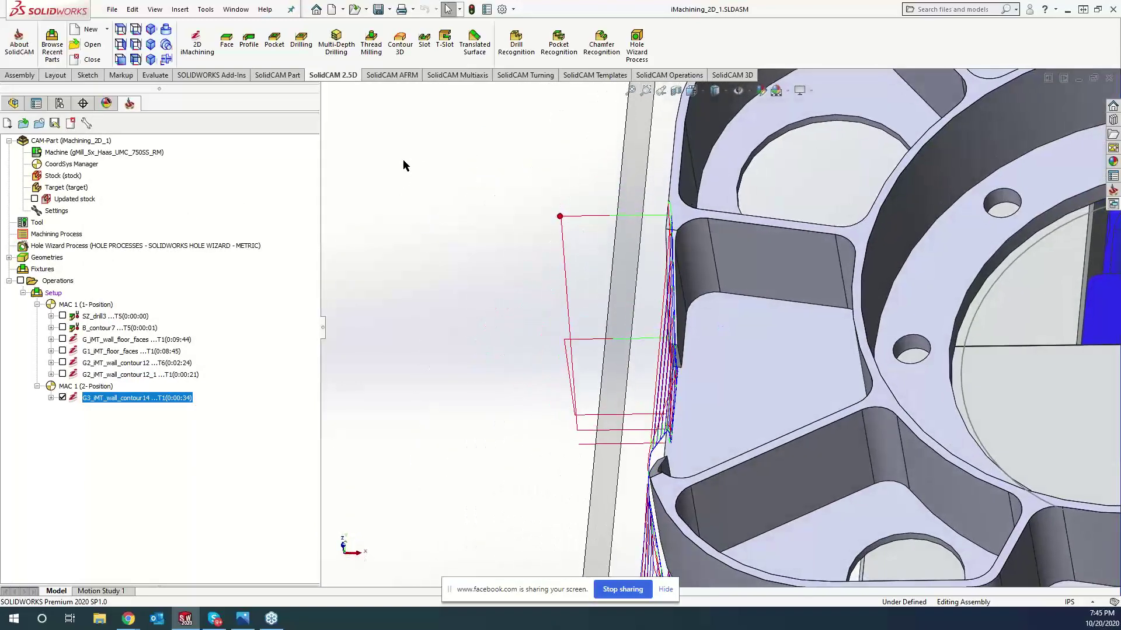
- Add Face 5 to G_iMT_wall_floor_faces, recalculate it, and select the operations through G3_iMT_wall_contour14
left_click(63, 339)
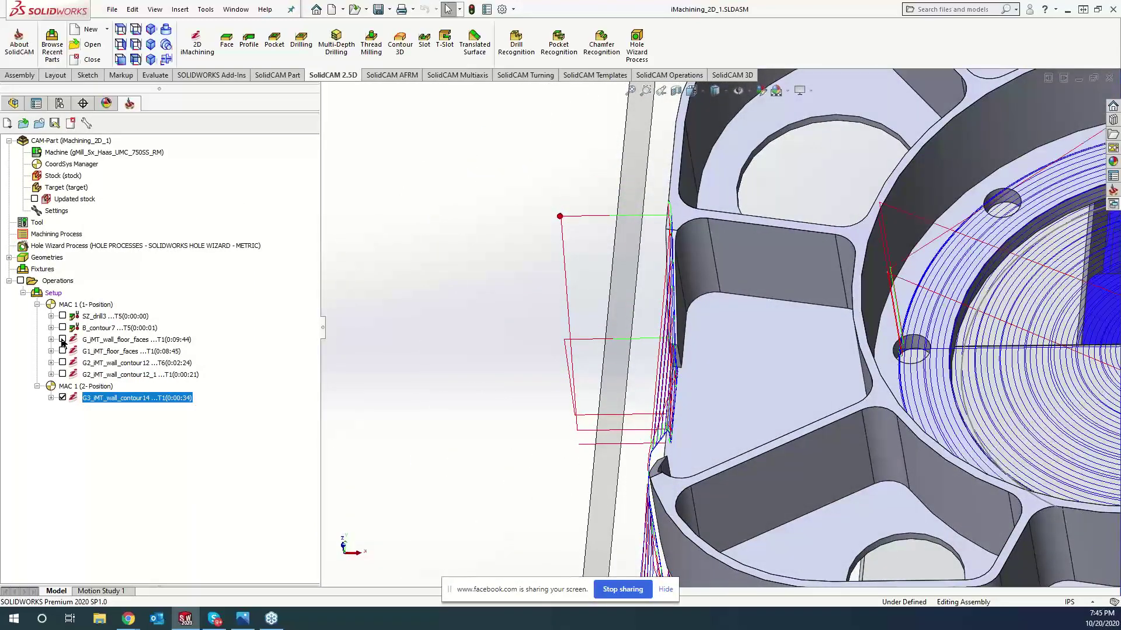
double_click(102, 340)
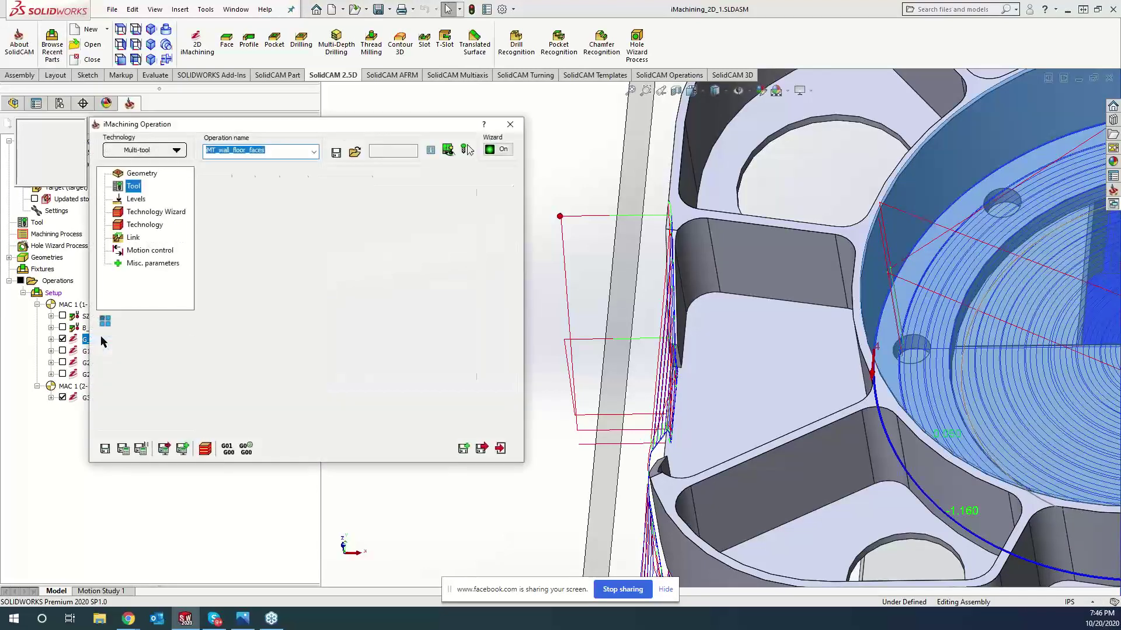
left_click(143, 174)
left_click(261, 322)
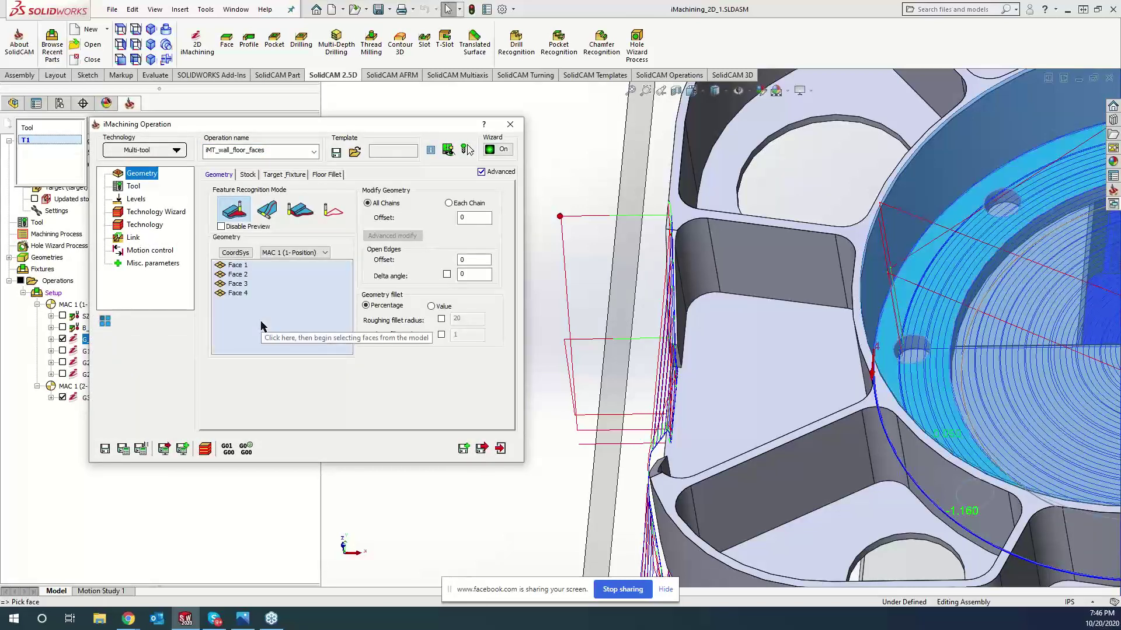
left_click(765, 374)
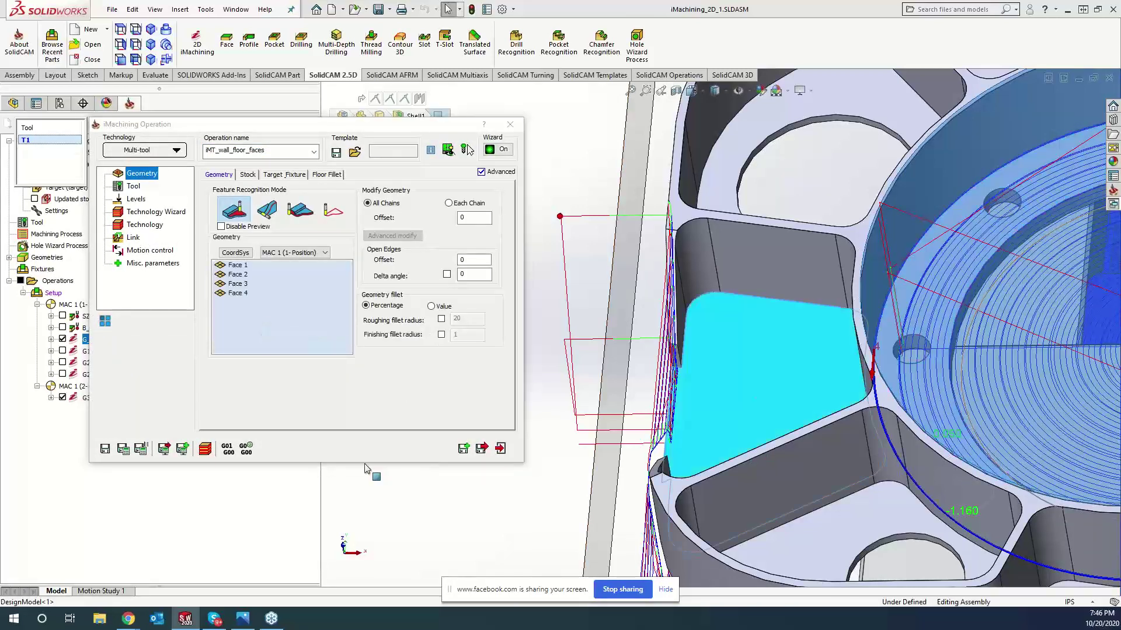
left_click(123, 449)
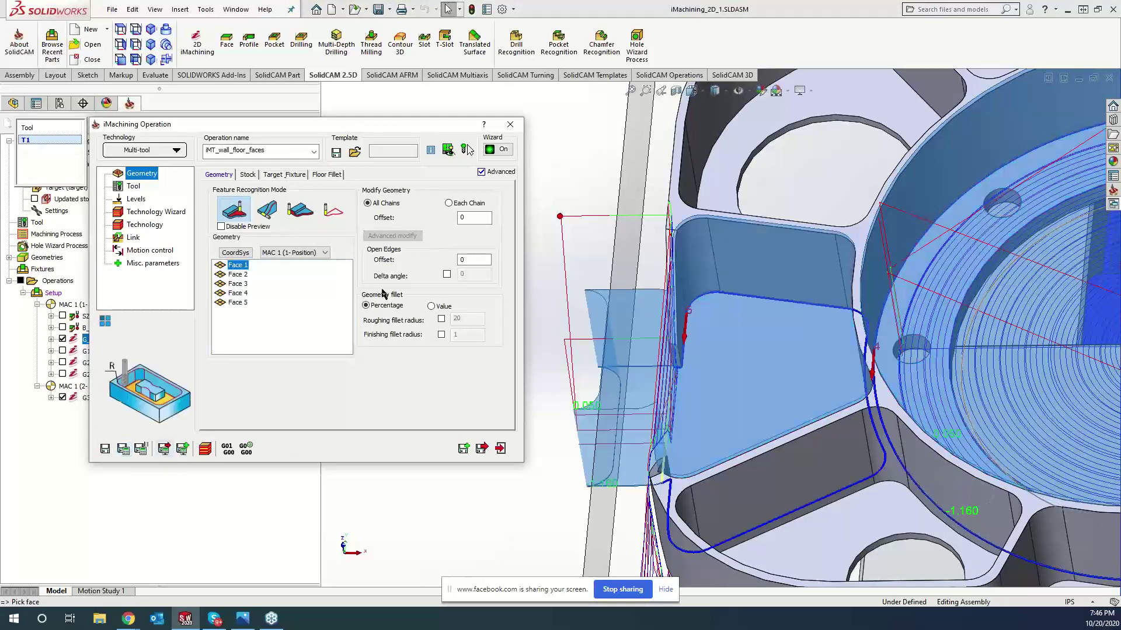
left_click(123, 450)
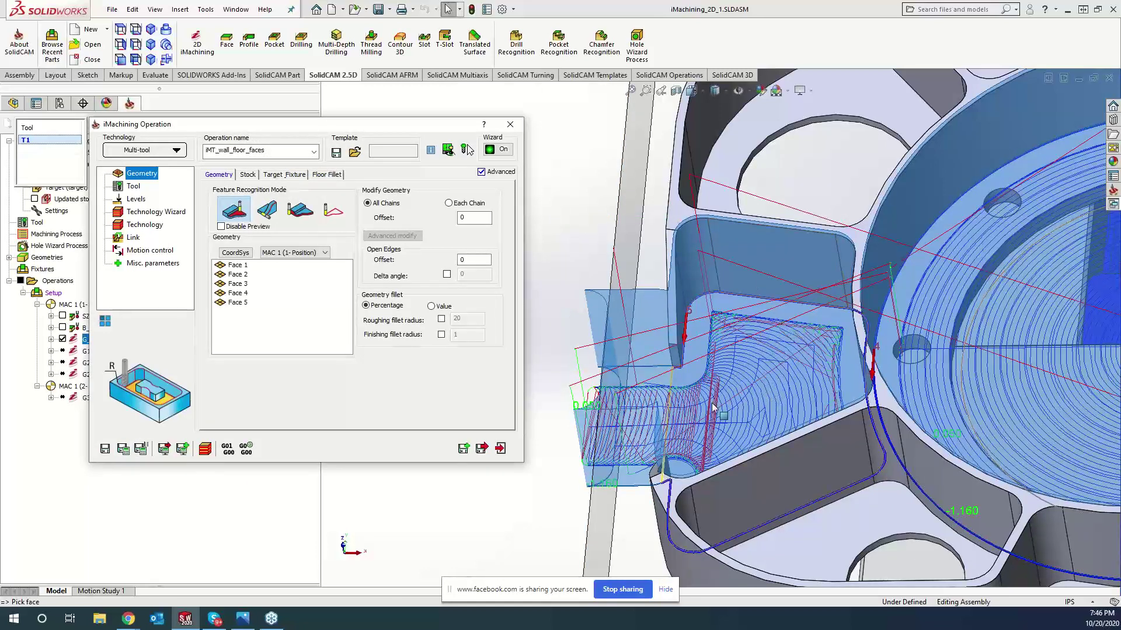
left_click(510, 124)
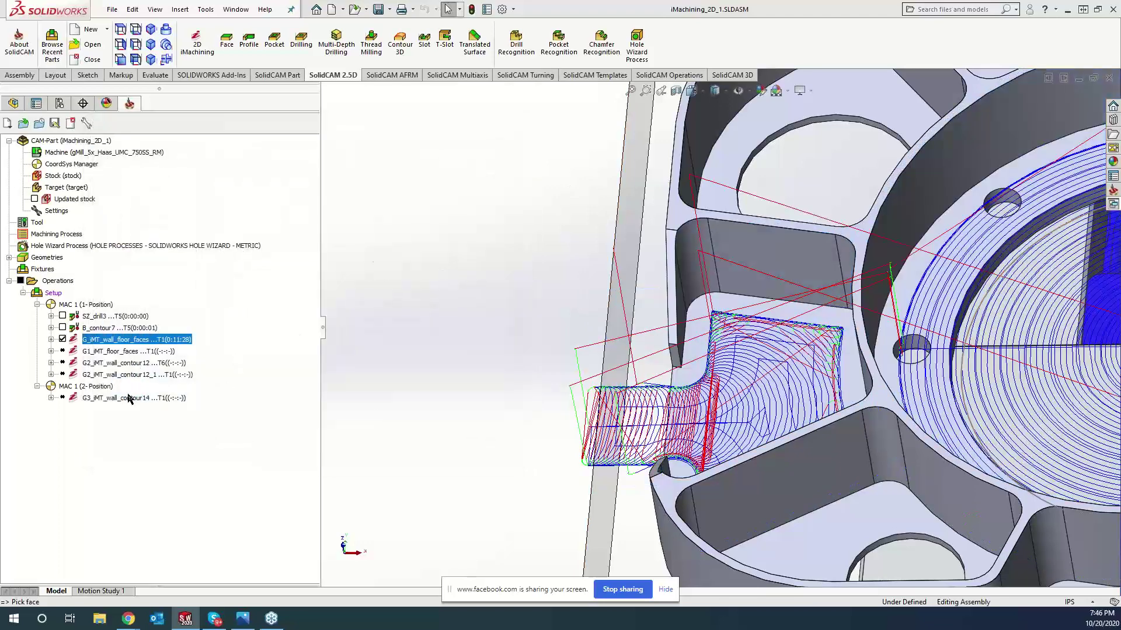
left_click(125, 398, "shift")
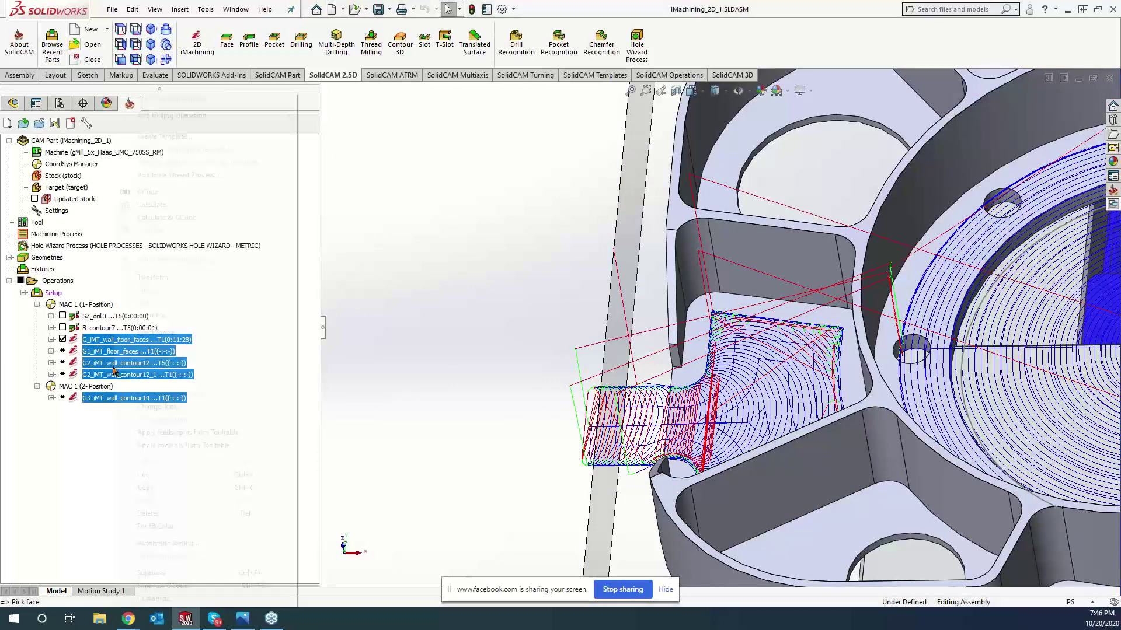
- Calculate the five selected iMachining operations, dismiss the message log, and hide their toolpaths
right_click(116, 374)
left_click(152, 205)
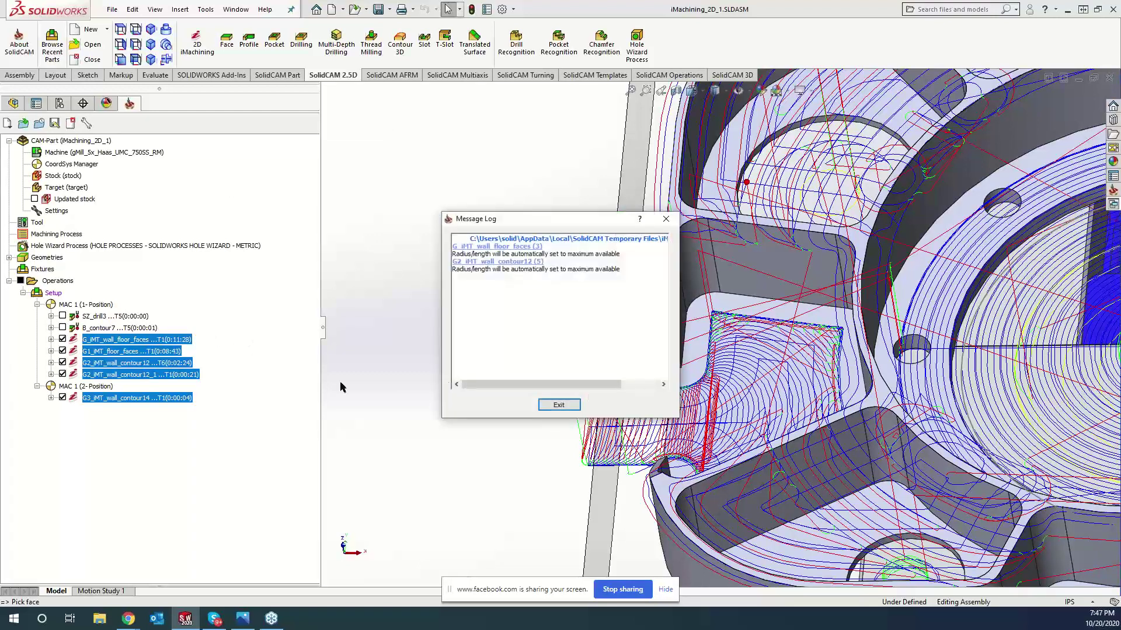
left_click(560, 406)
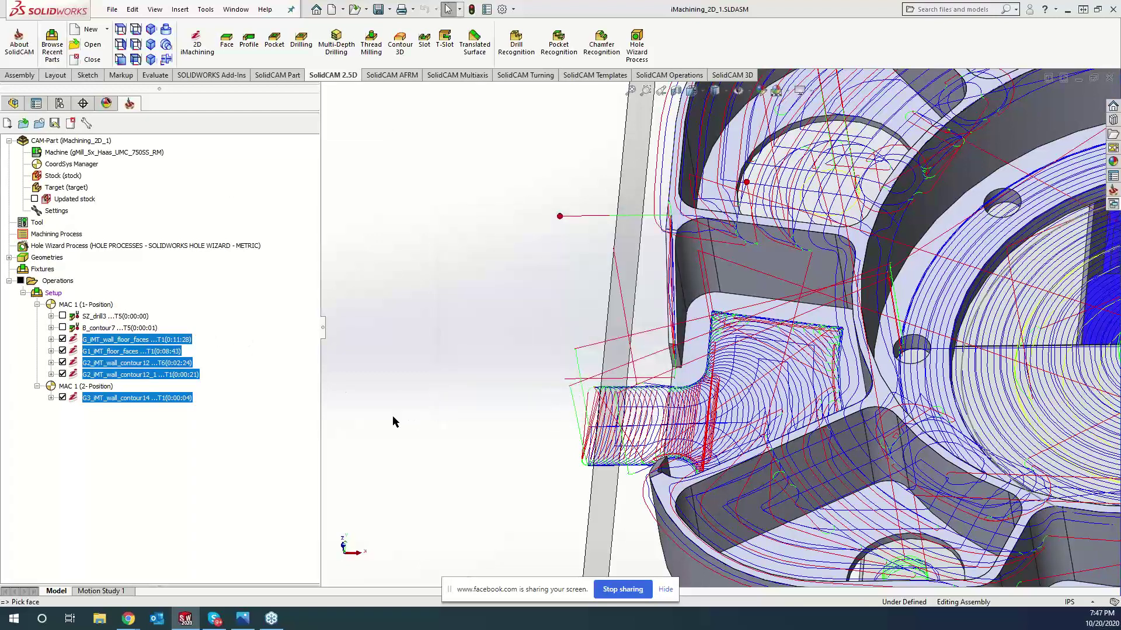
left_click(62, 340)
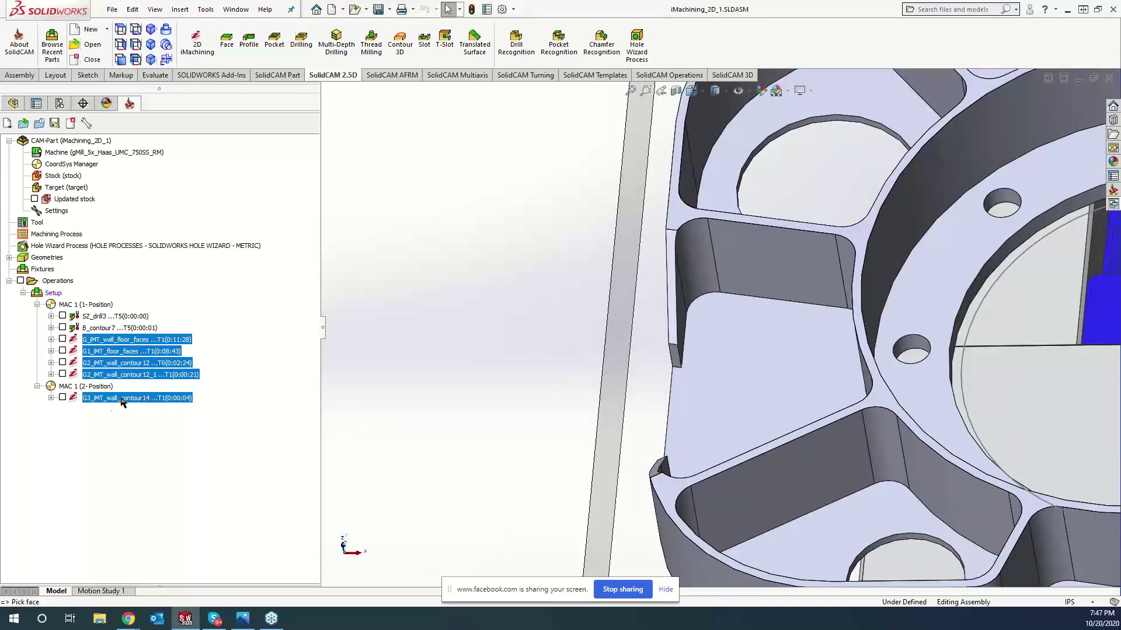
- Show only the G3_iMT_wall_contour14 toolpath in front view and launch its simulation
left_click(122, 399)
left_click(63, 397)
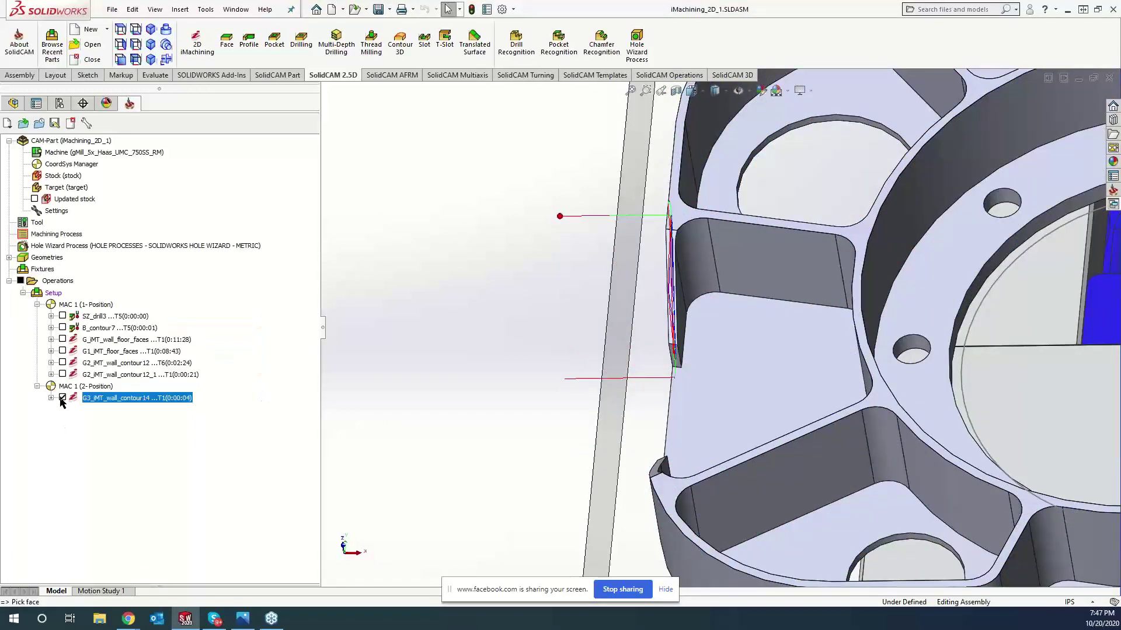
middle_click_drag(468, 509, 458, 435)
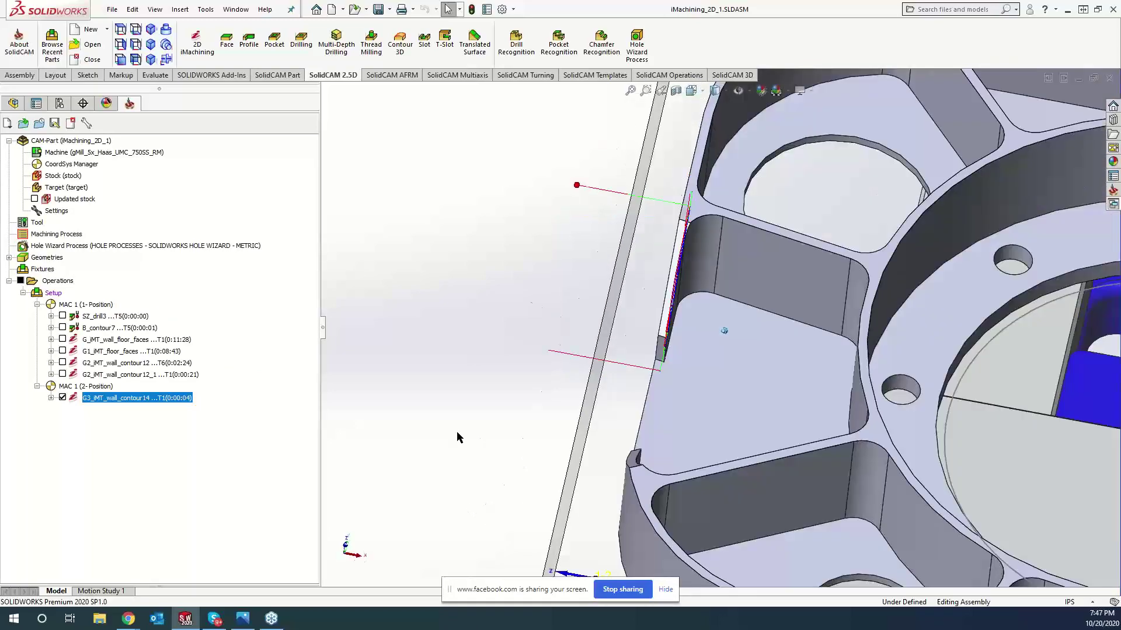
scroll(459, 437, "down", 5)
key("ctrl+1")
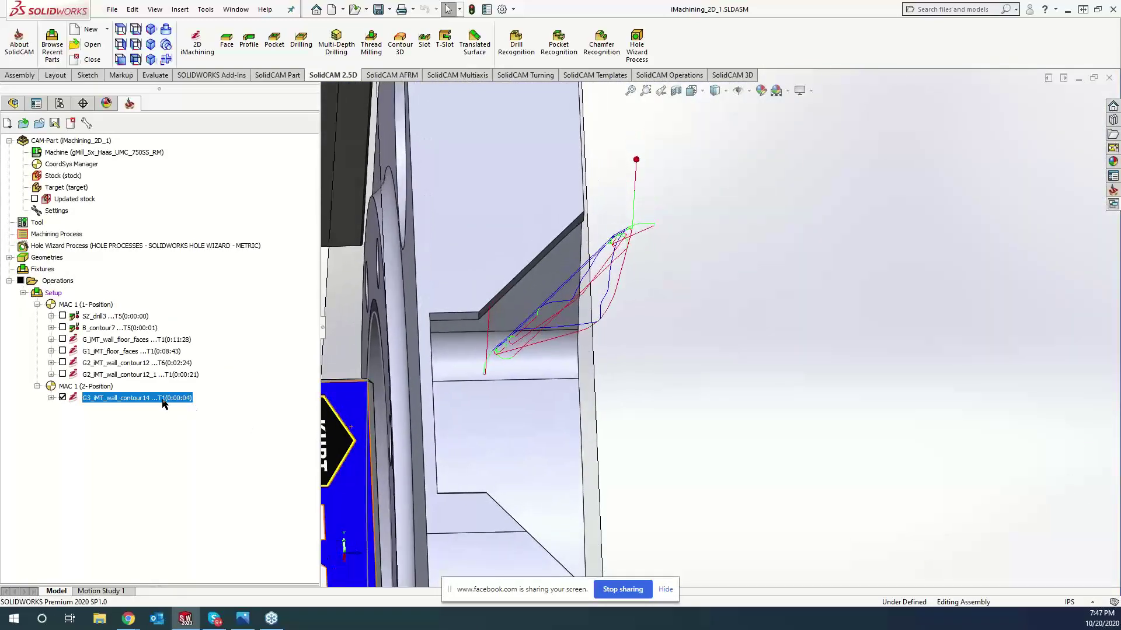
right_click(162, 399)
left_click(199, 231)
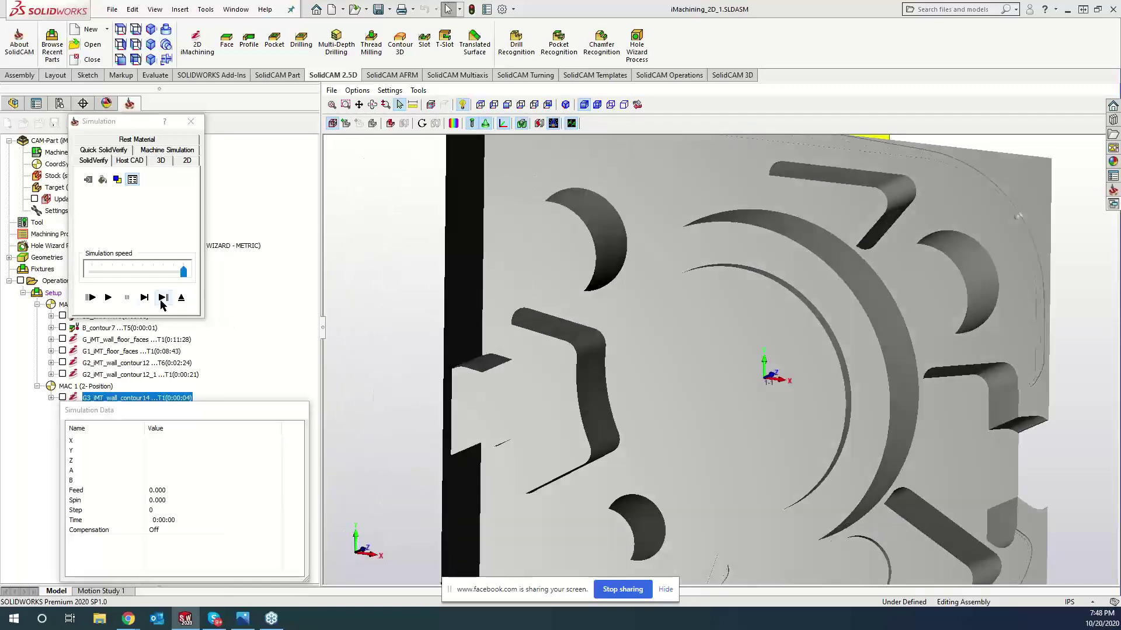
- Step through the SolidVerify simulation, then play it at minimum and maximum speed
left_click(145, 297)
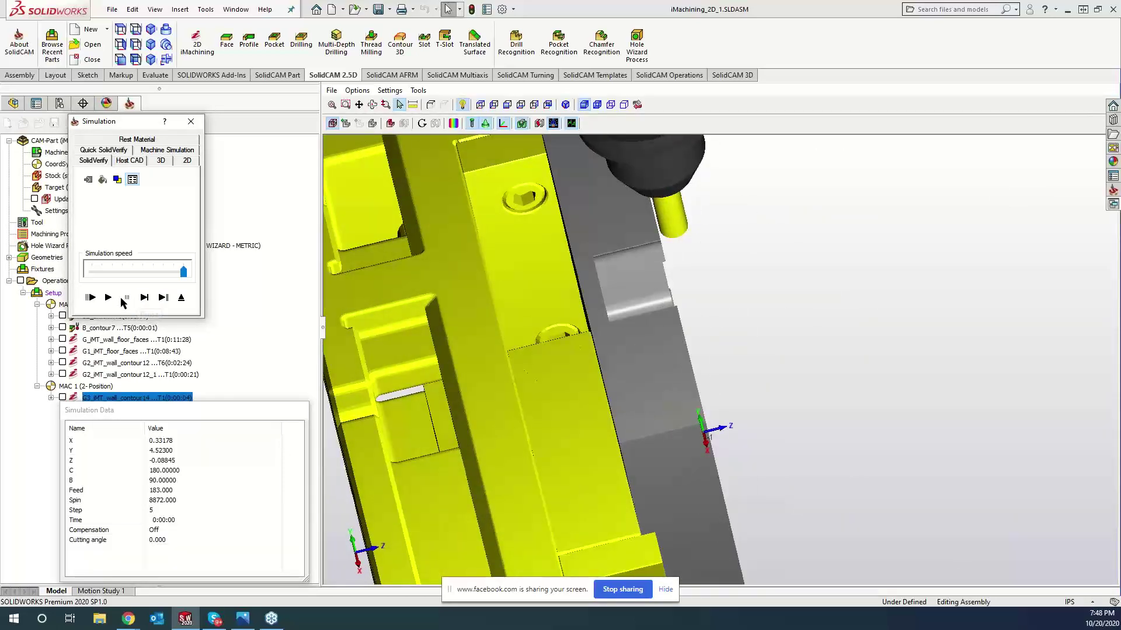
left_click(144, 298)
left_click(144, 298)
left_click(144, 298)
left_click(144, 297)
left_click(144, 297)
left_click(144, 298)
left_click(144, 298)
left_click_drag(184, 272, 92, 272)
left_click(108, 298)
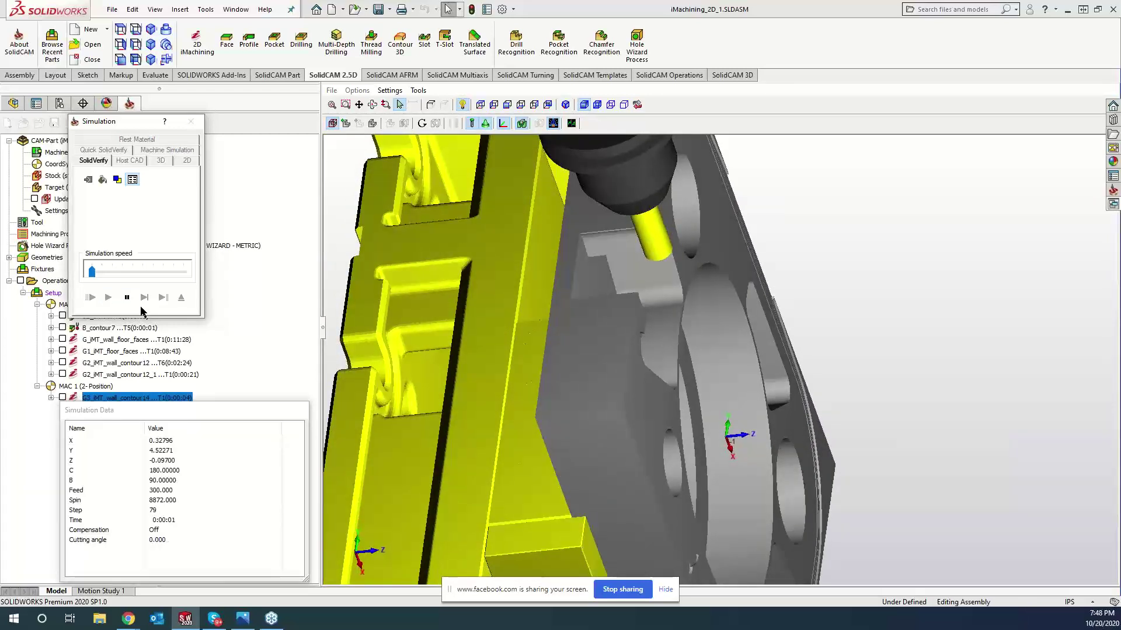
left_click_drag(91, 271, 199, 279)
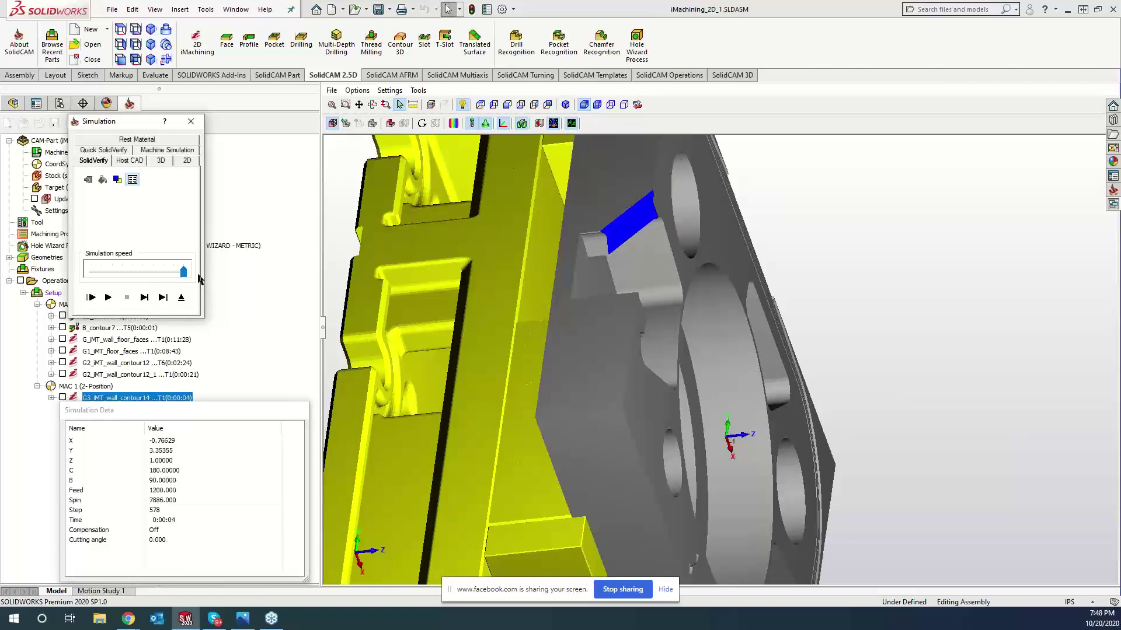
middle_click_drag(741, 340, 670, 332)
scroll(676, 334, "up", 2)
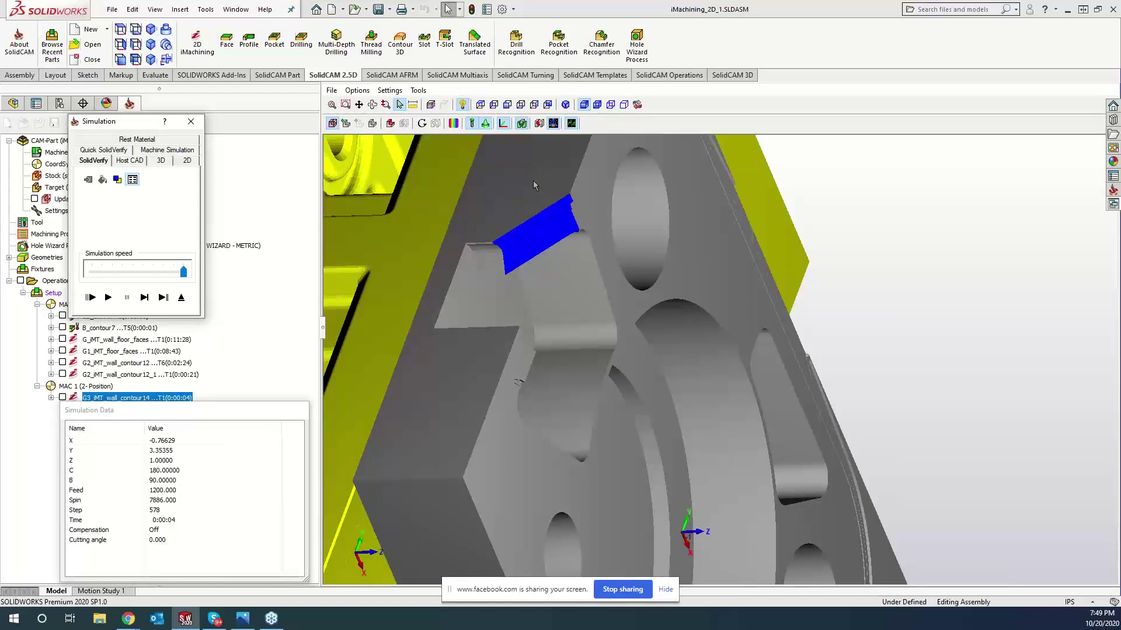
- Compare the machined stock against the target, then close the simulation
left_click(454, 123)
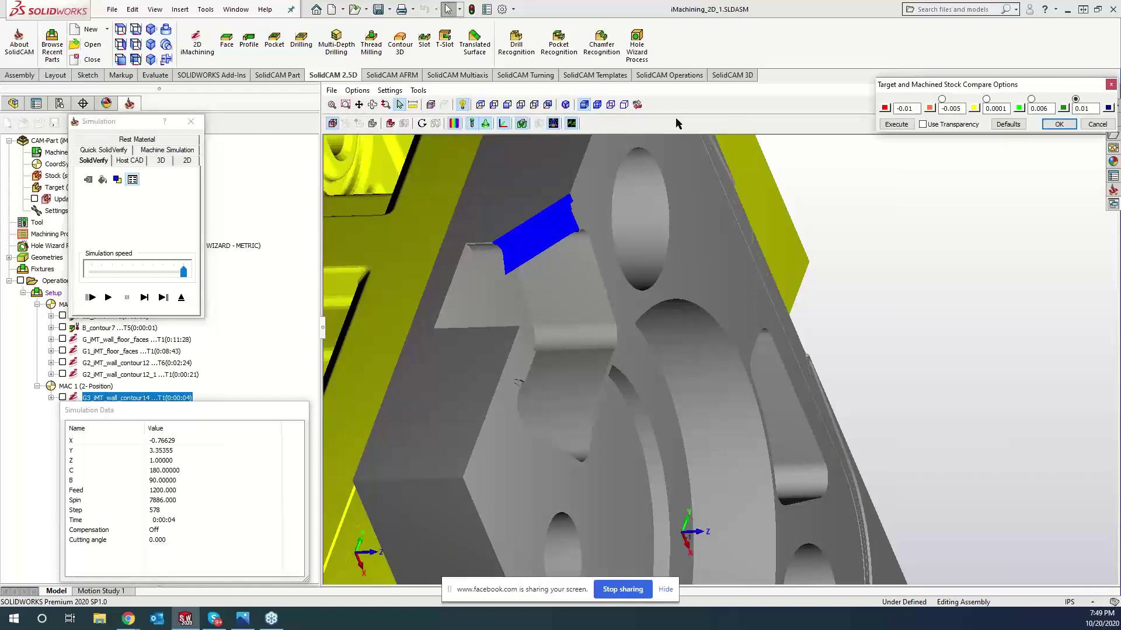
left_click(896, 125)
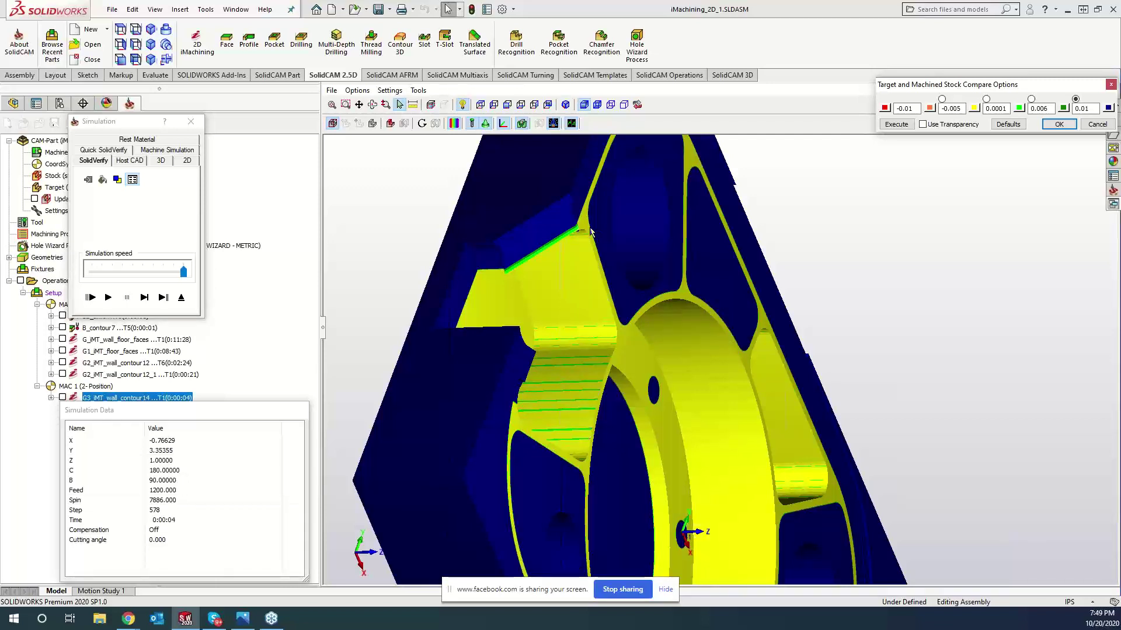
left_click(190, 120)
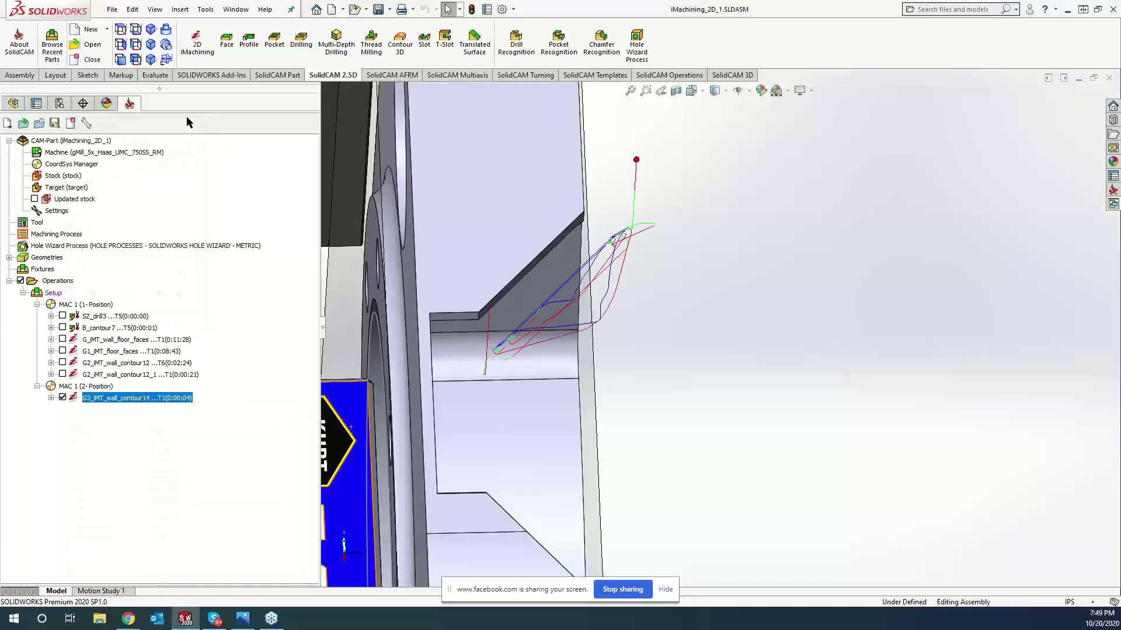
- Reopen G3_iMT_wall_contour14, review its 0.500 T1 tool, and recalculate the toolpath
double_click(134, 399)
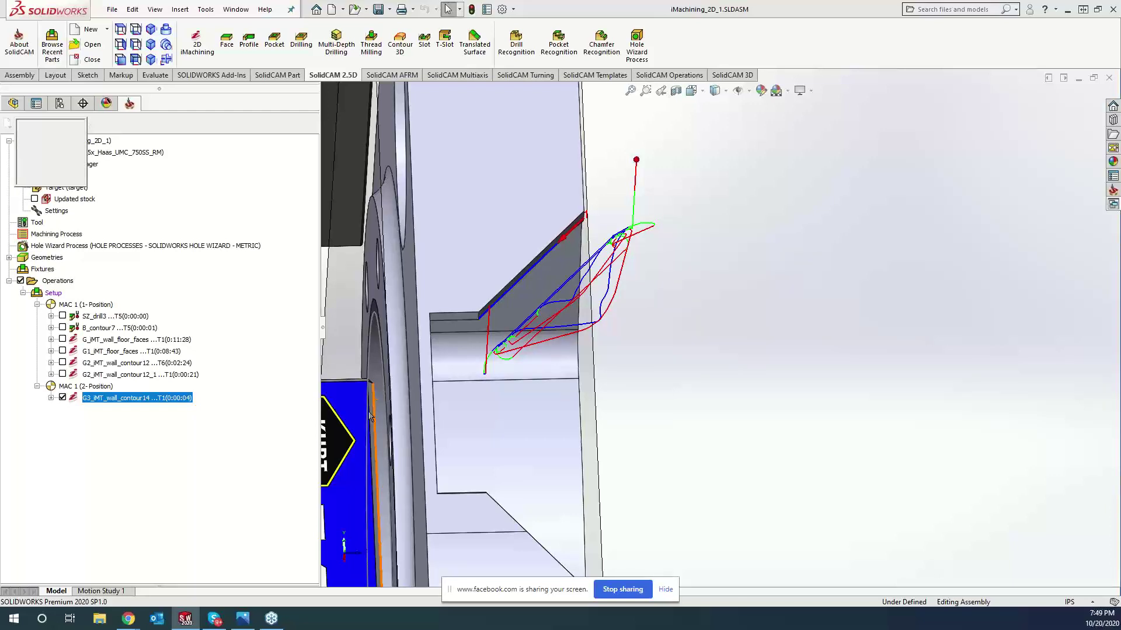
left_click(133, 187)
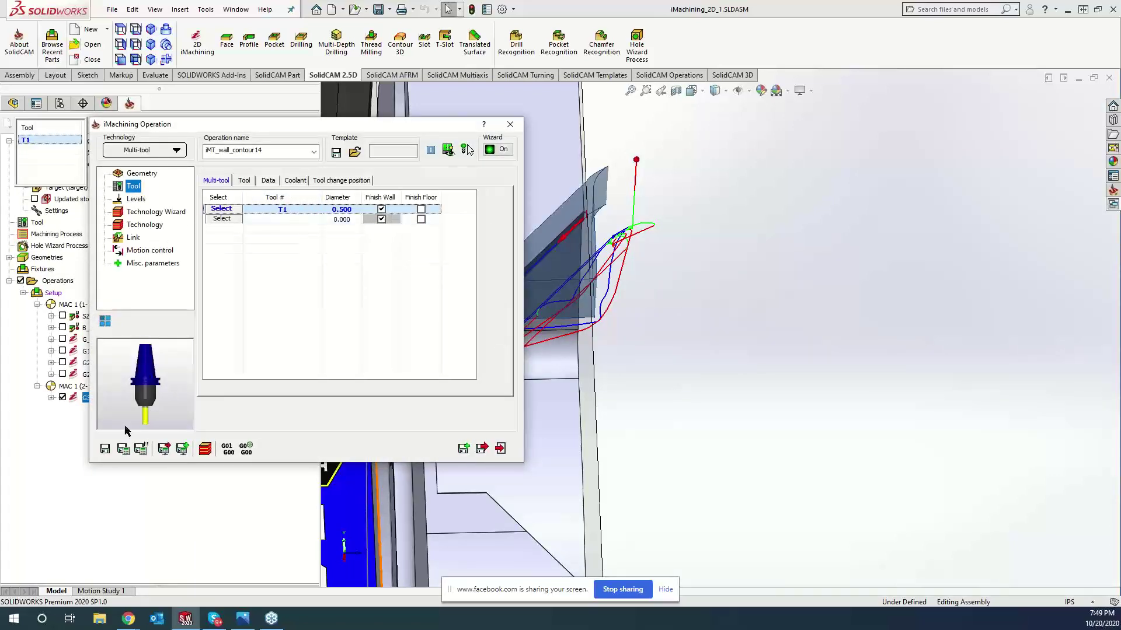
left_click(123, 448)
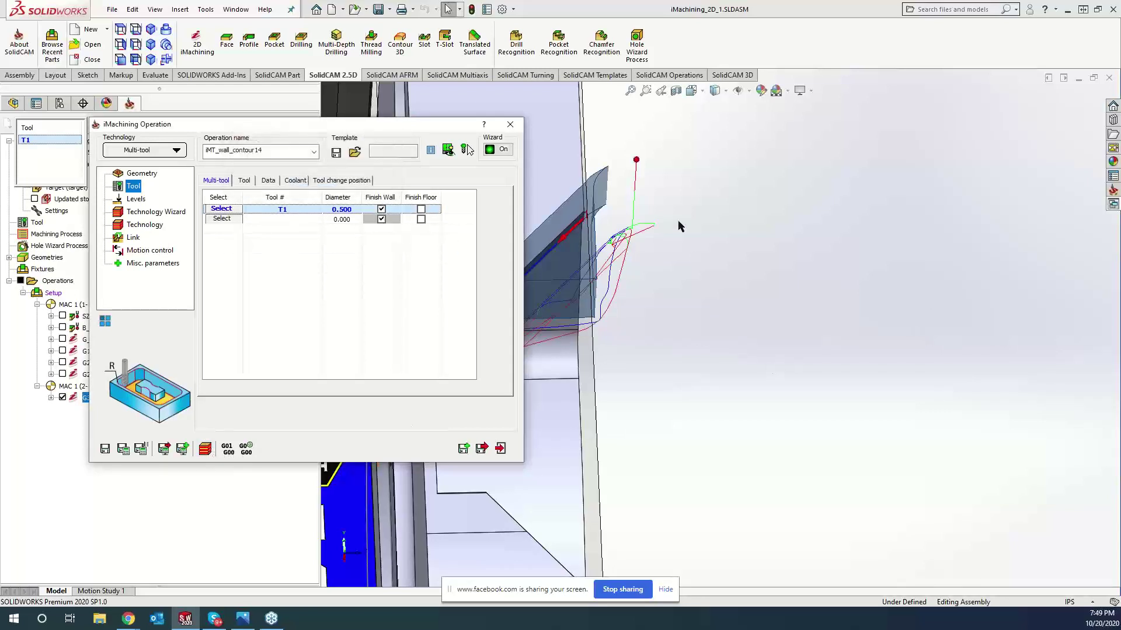
left_click(754, 348)
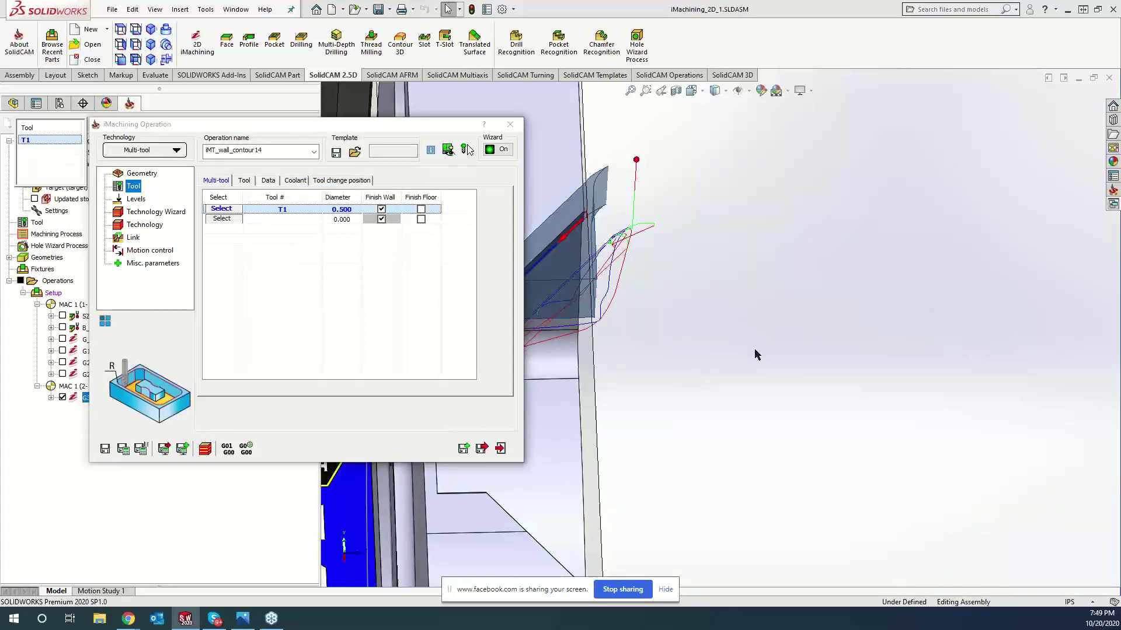
double_click(444, 124)
middle_click_drag(772, 341, 582, 337)
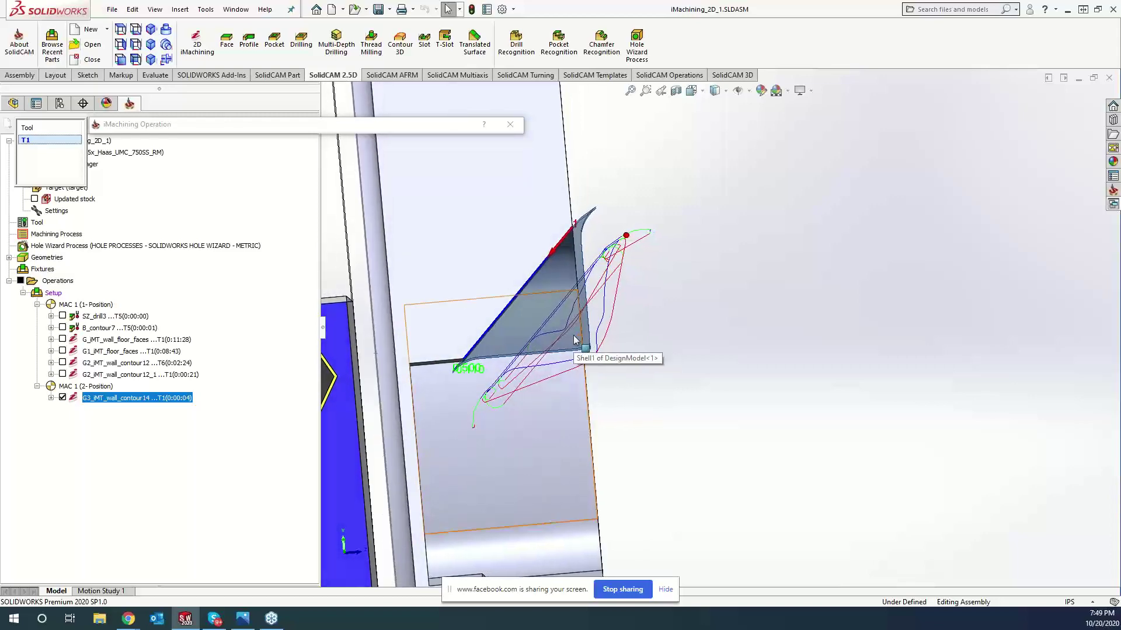
middle_click_drag(650, 330, 649, 330)
scroll(650, 330, "up", 6)
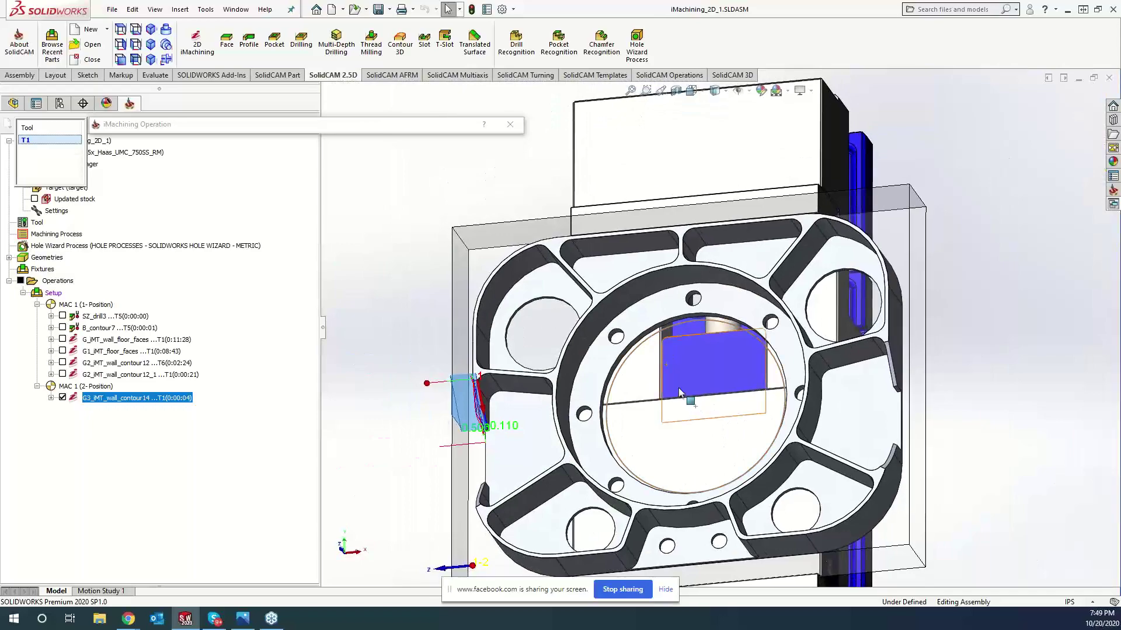
middle_click_drag(679, 390, 604, 397)
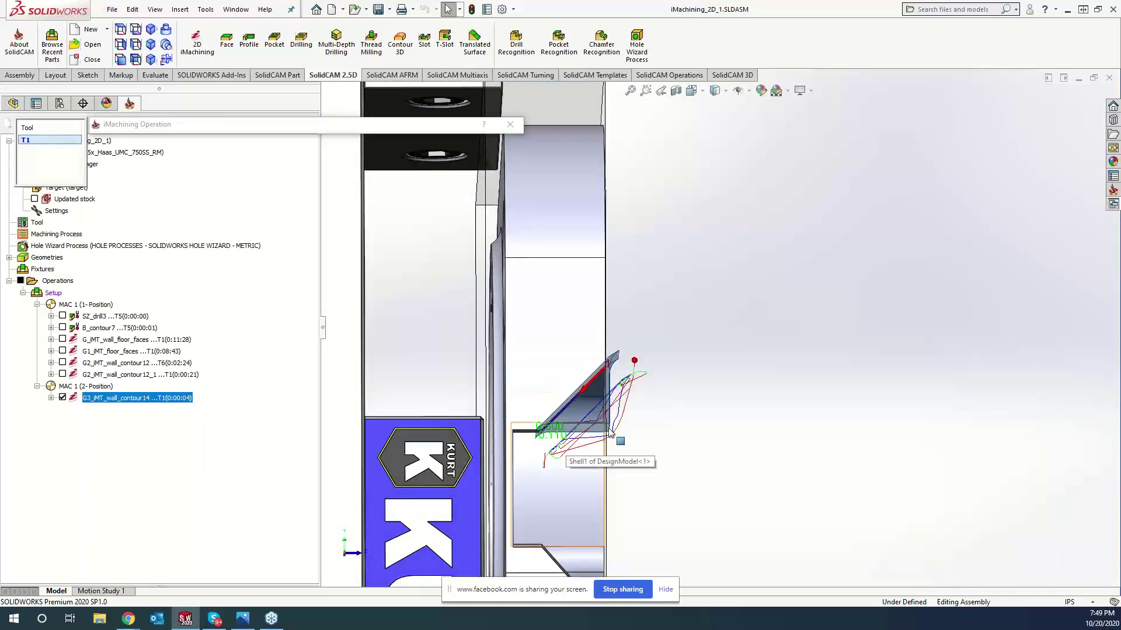
middle_click_drag(570, 458, 700, 444)
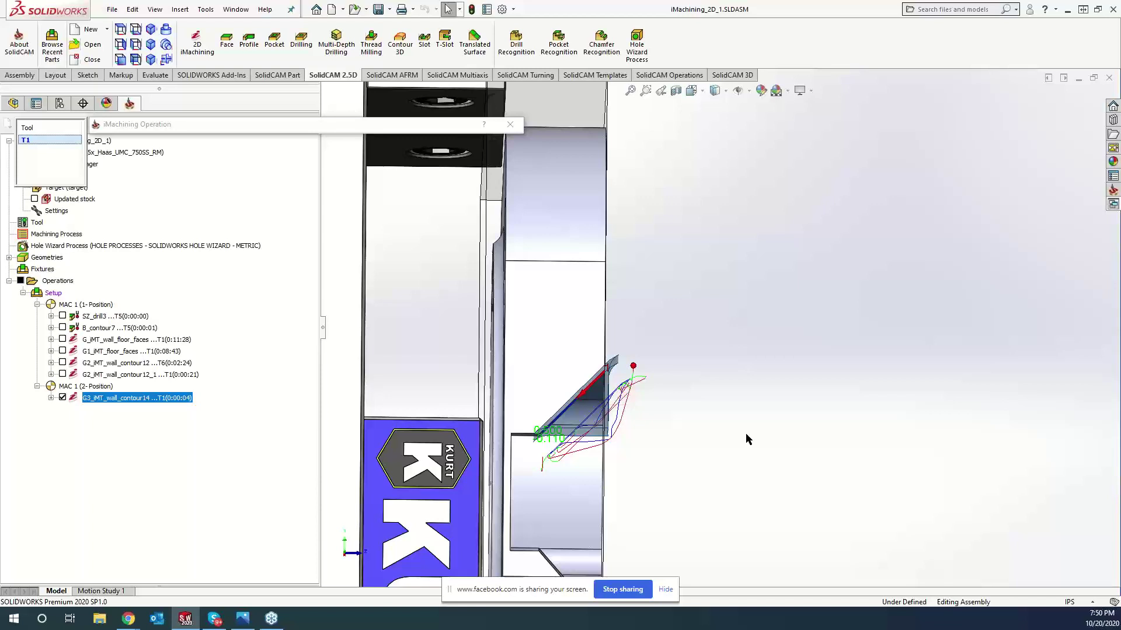
- Close the contour14 operation and add a Profile operation after G3_iMT_wall_contour14
left_click(518, 128)
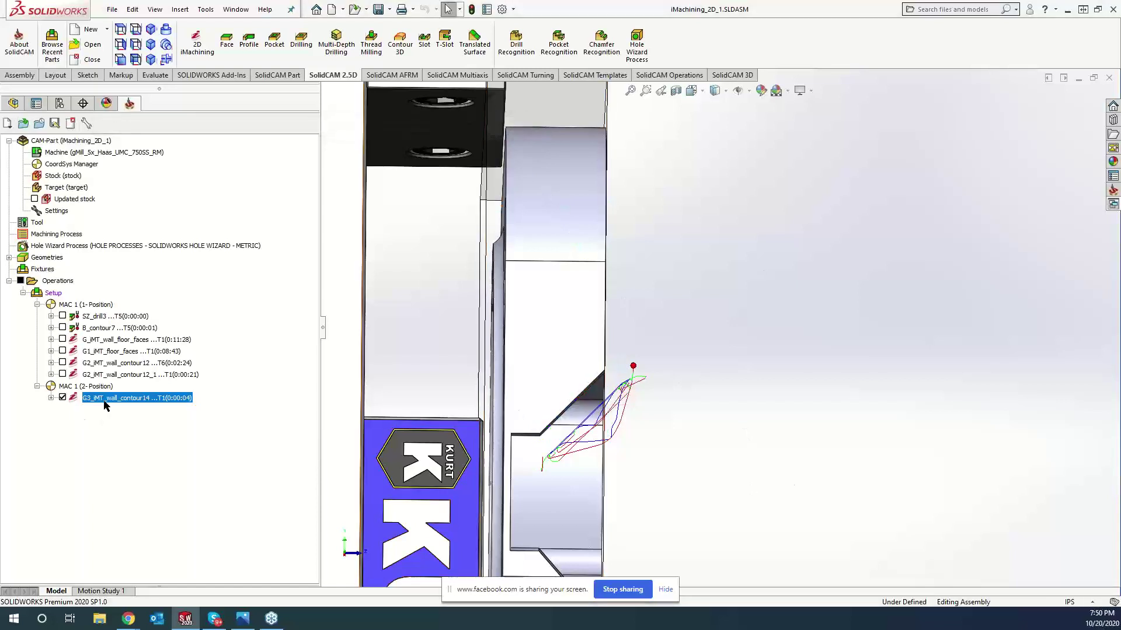
right_click(106, 404)
mouse_move(213, 115)
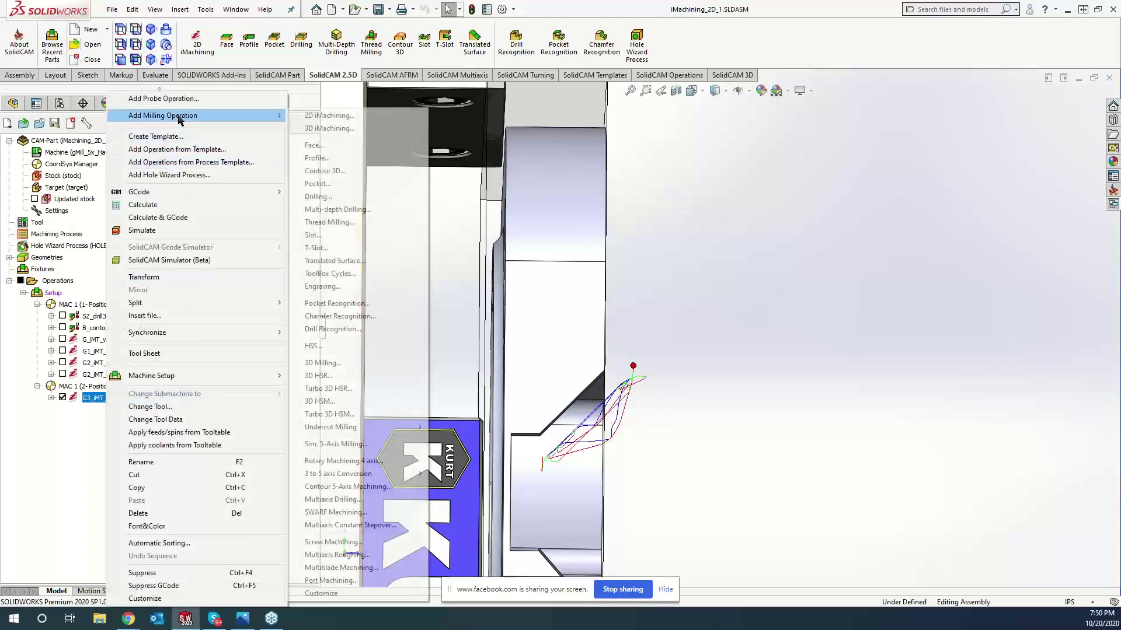
left_click(335, 159)
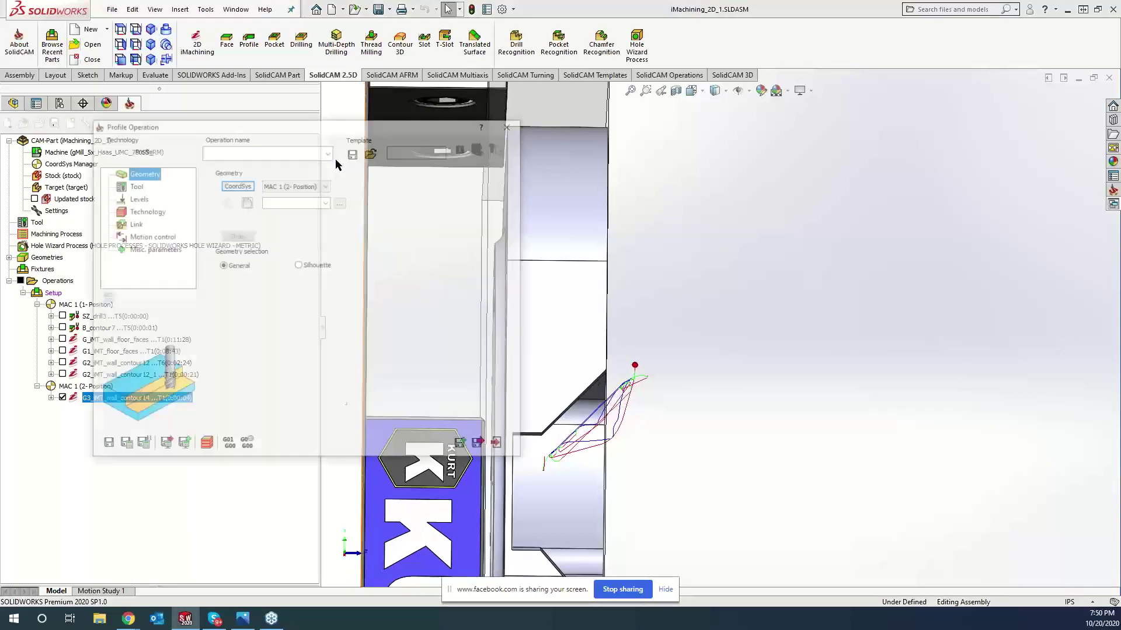
- Create geometry contour15 by chaining the part edge and confirm it
left_click(246, 202)
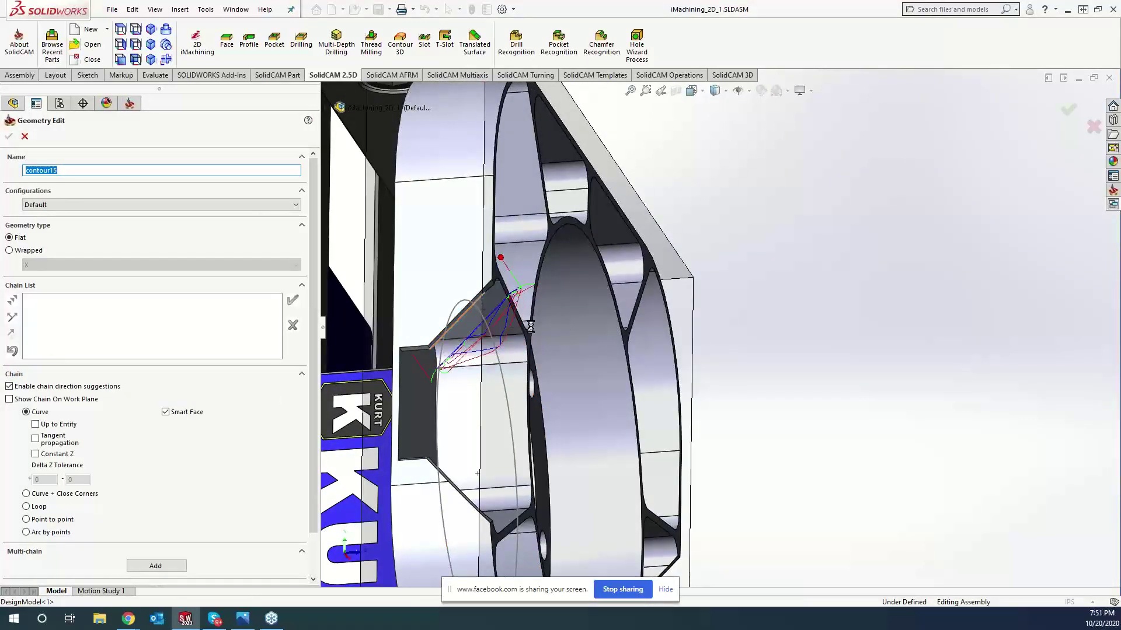
left_click(480, 302)
middle_click_drag(480, 302, 374, 372)
left_click(293, 300)
left_click(8, 136)
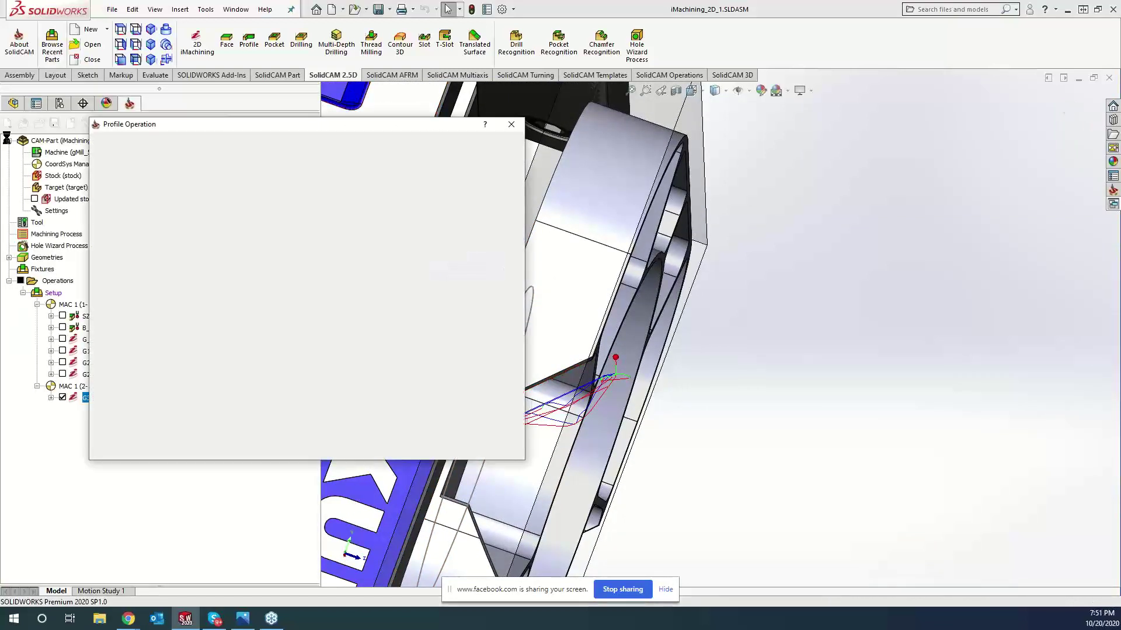
- Choose and confirm the tool for the F_contour15 Profile operation
left_click(126, 186)
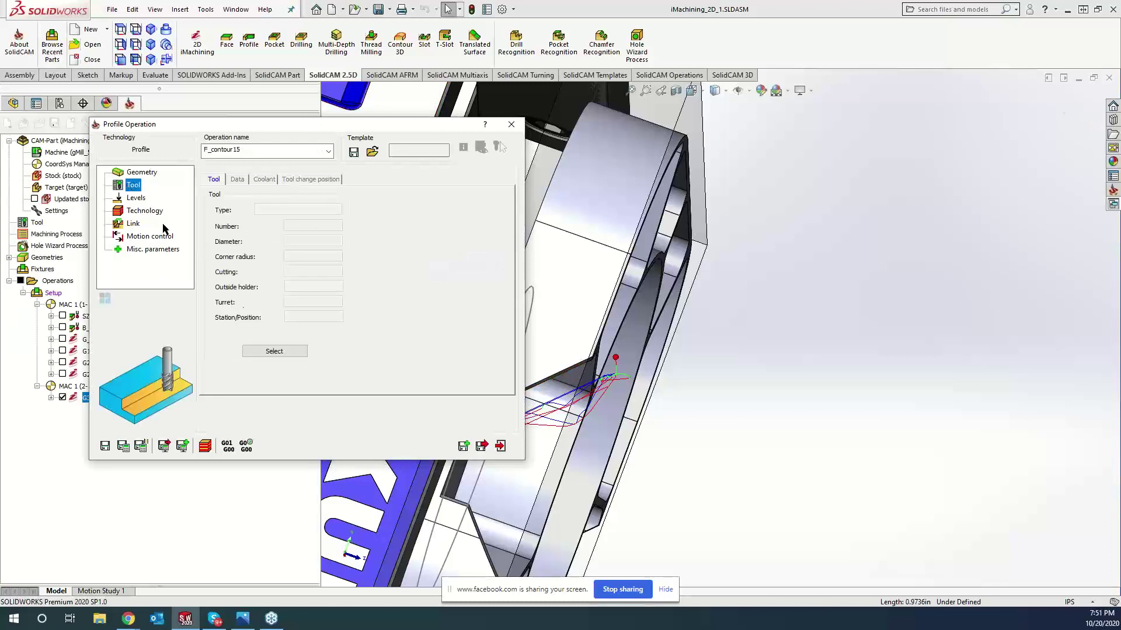
left_click(261, 349)
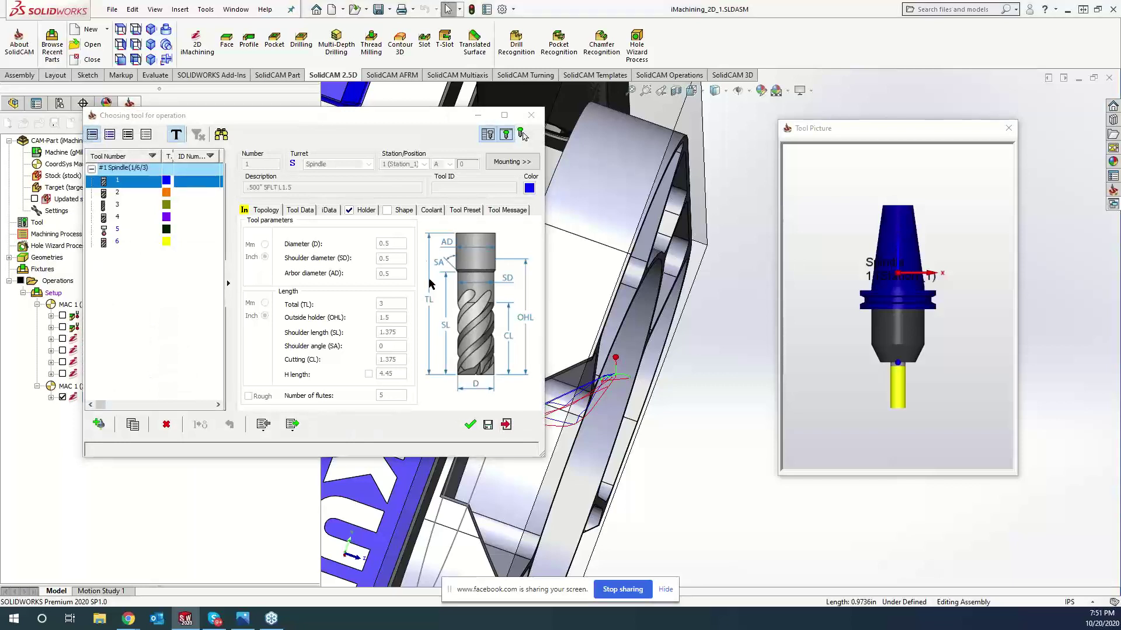
left_click(465, 421)
- Enable clear offset passes with offset 0.5 and step over 0.1, then save and calculate
left_click(136, 198)
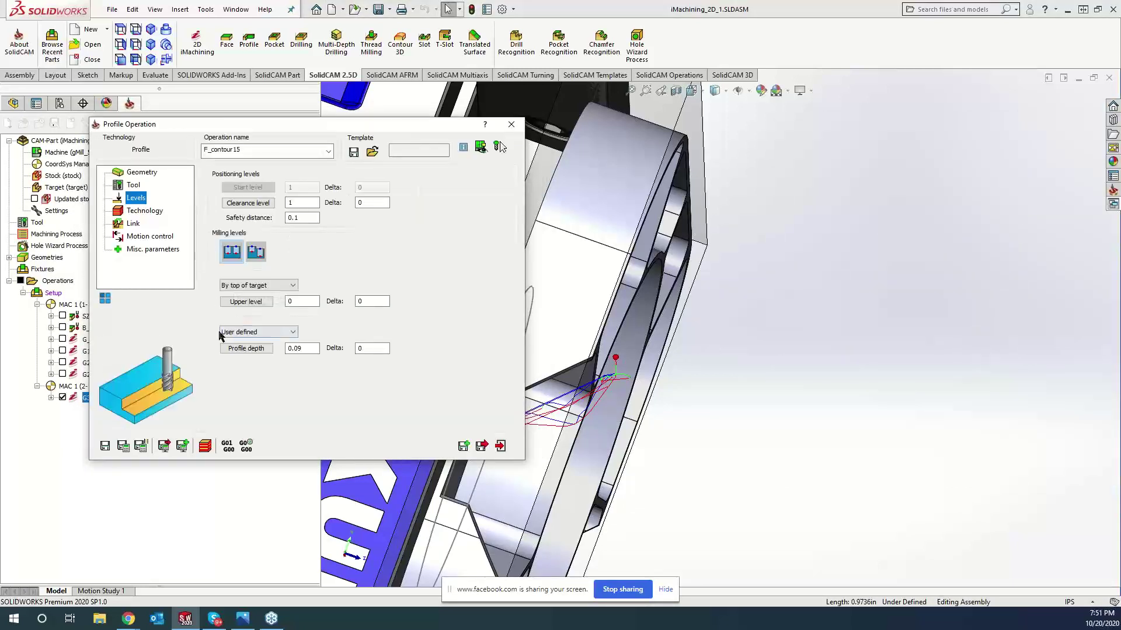
left_click(146, 211)
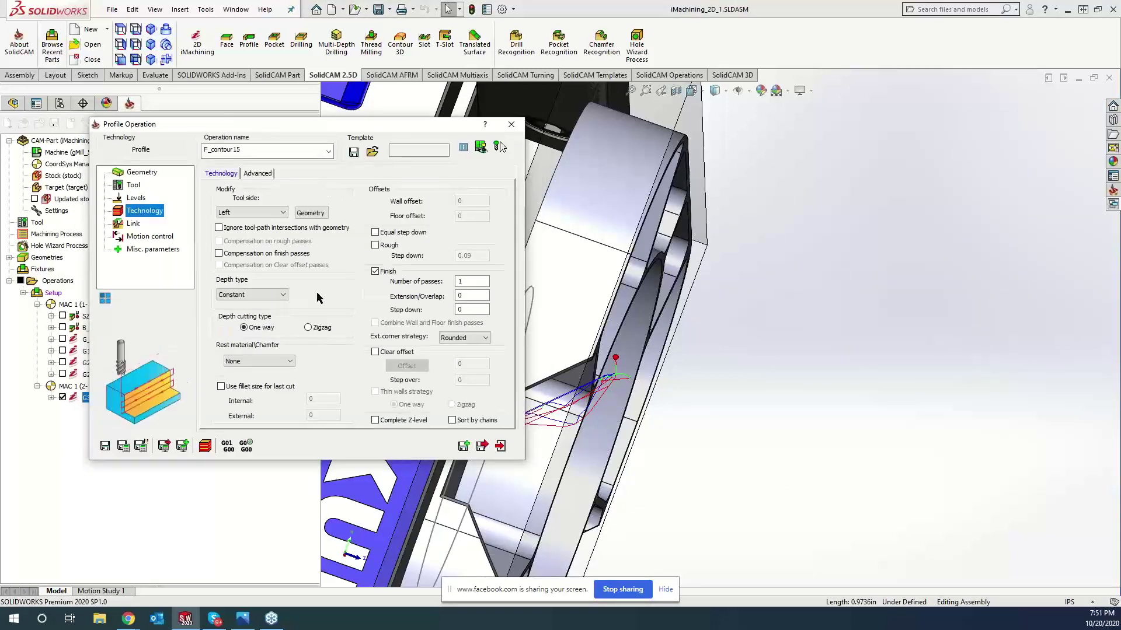
left_click(376, 352)
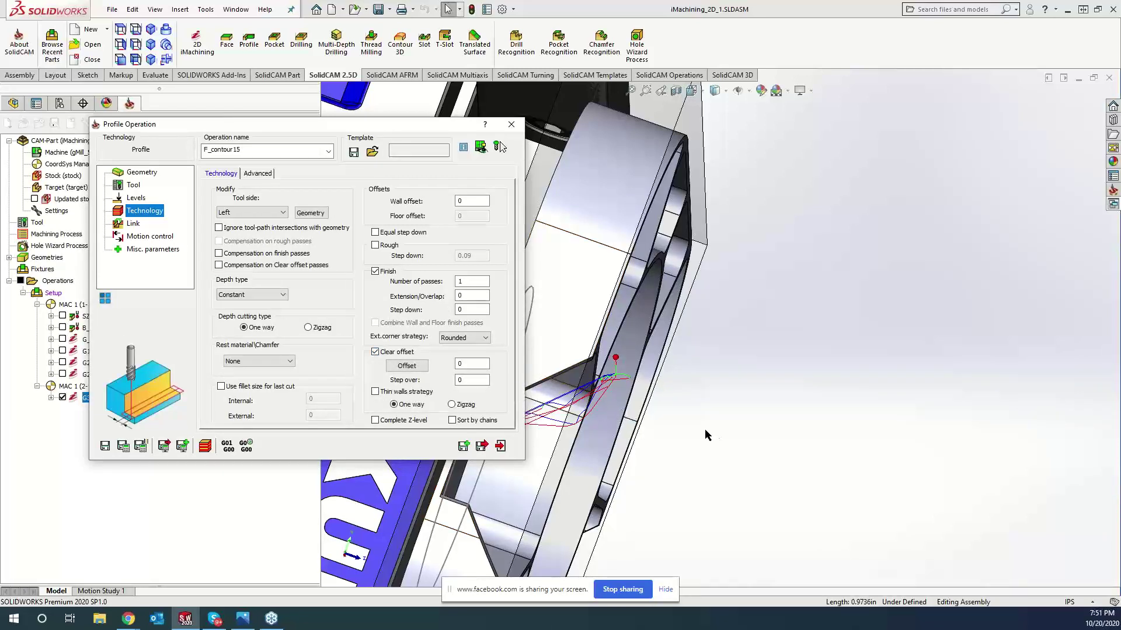
double_click(476, 363)
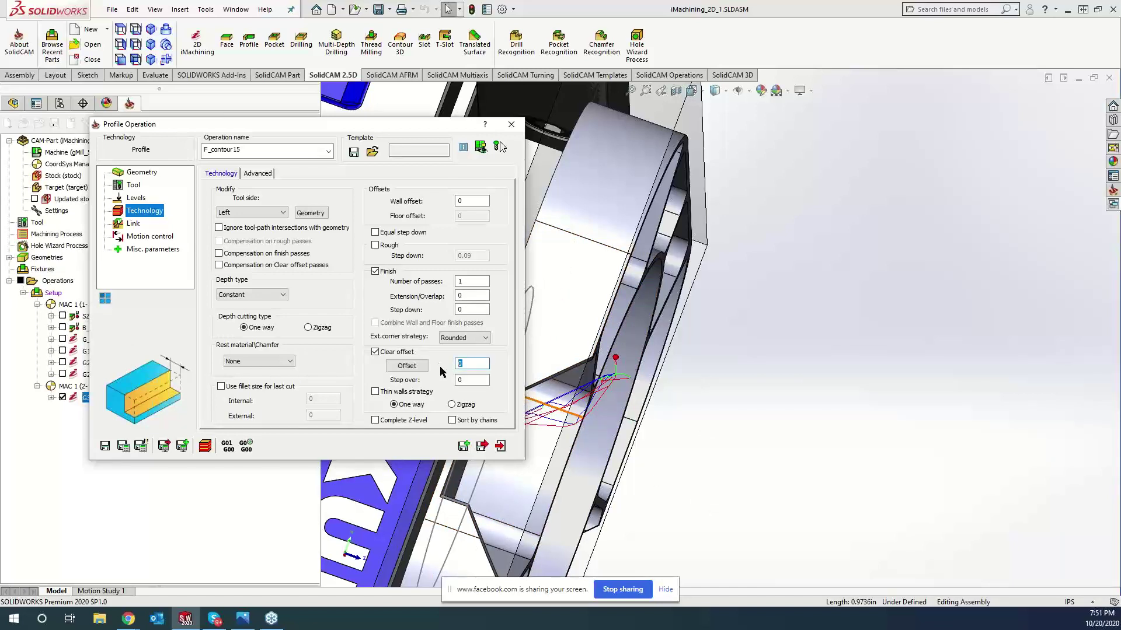
type(".5")
left_click(486, 380)
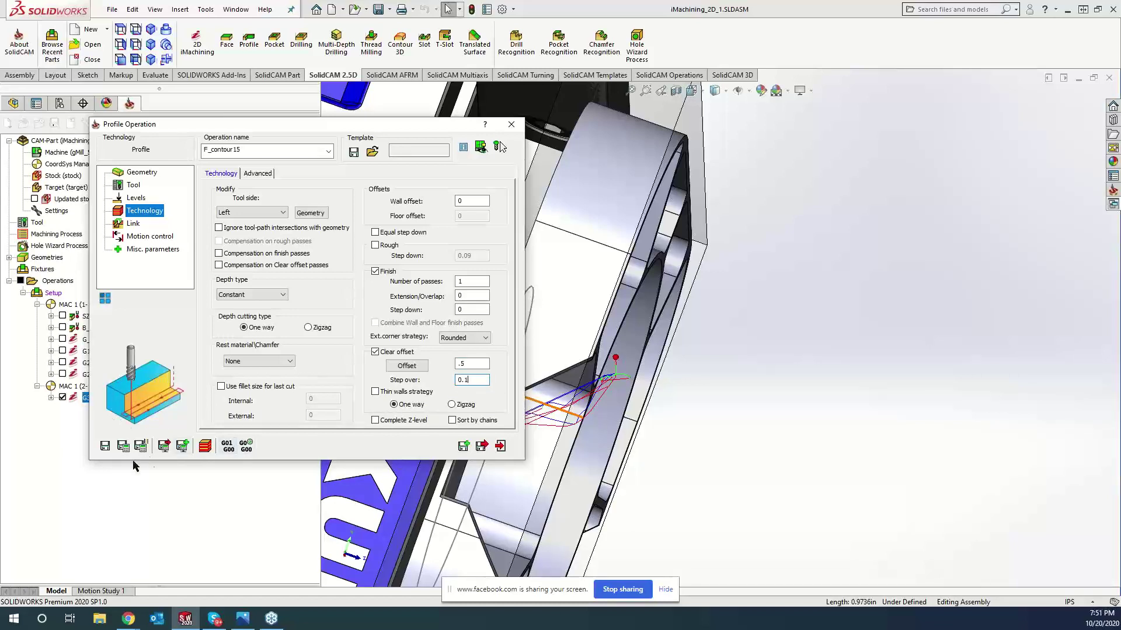
left_click(124, 446)
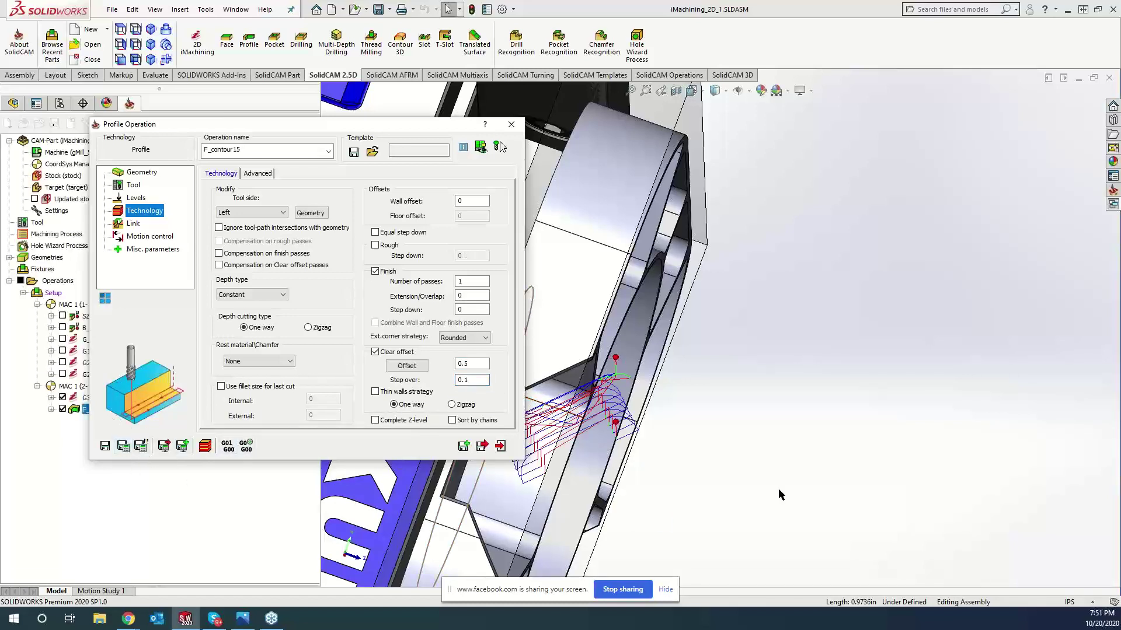
- Lower the clear offset from 0.5 to 0.3, recalculate, and hide the G3 toolpath
left_click(209, 450)
left_click(801, 506)
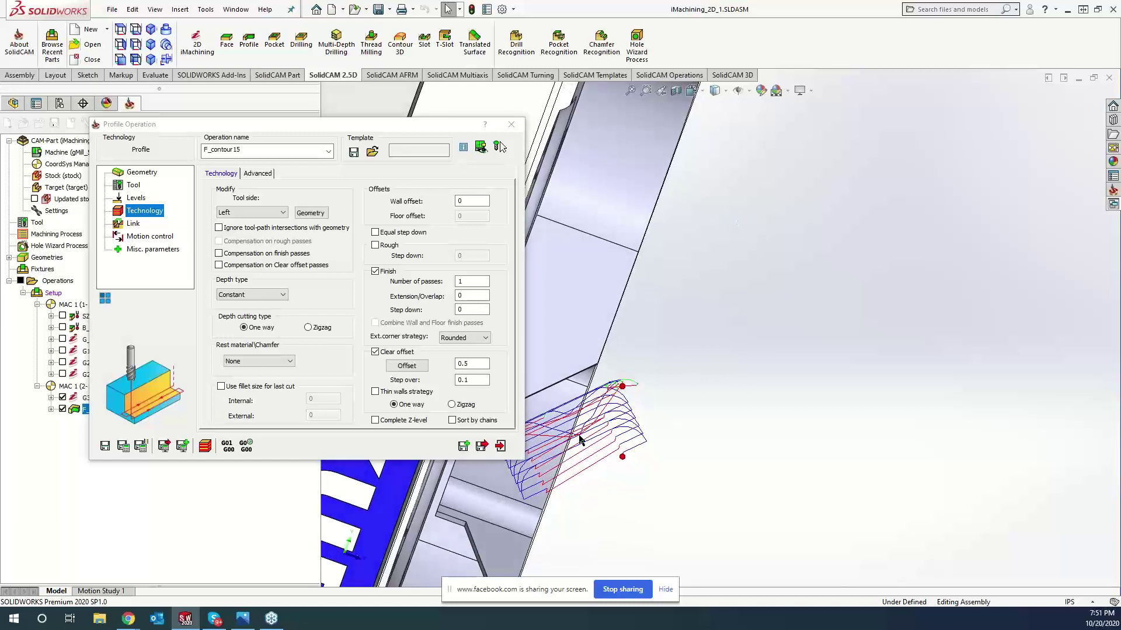
double_click(464, 363)
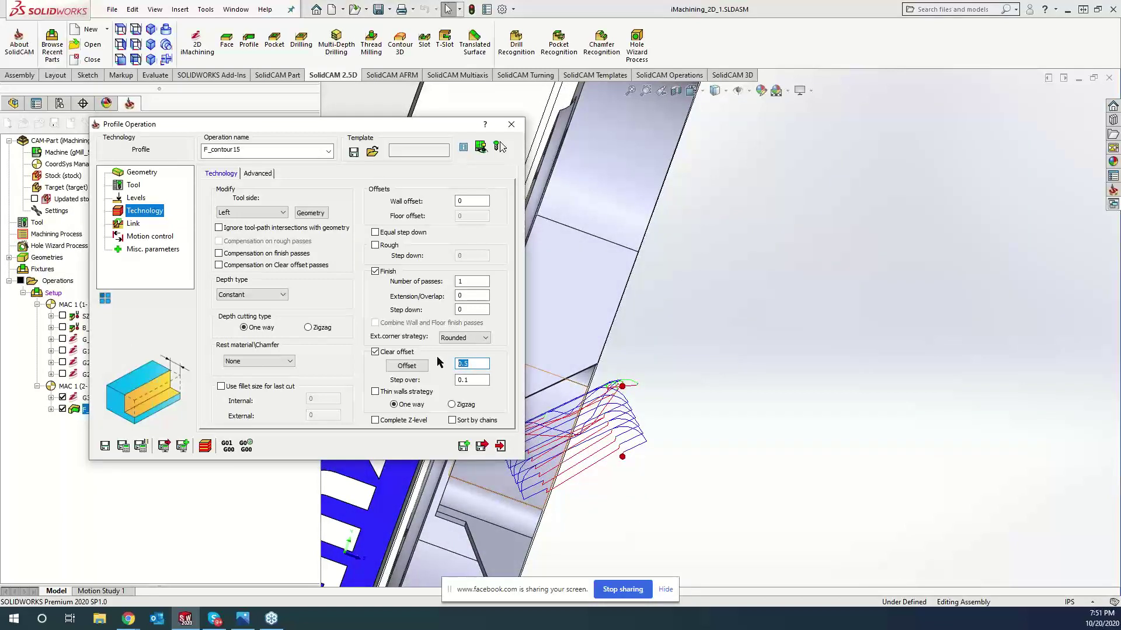
type("3")
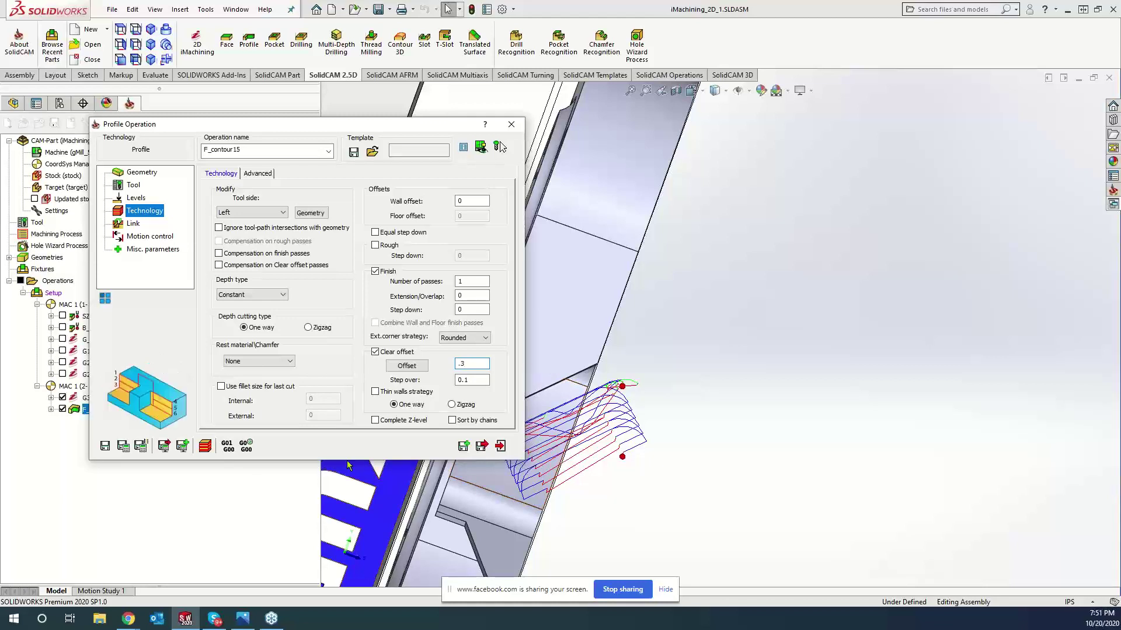
left_click(140, 446)
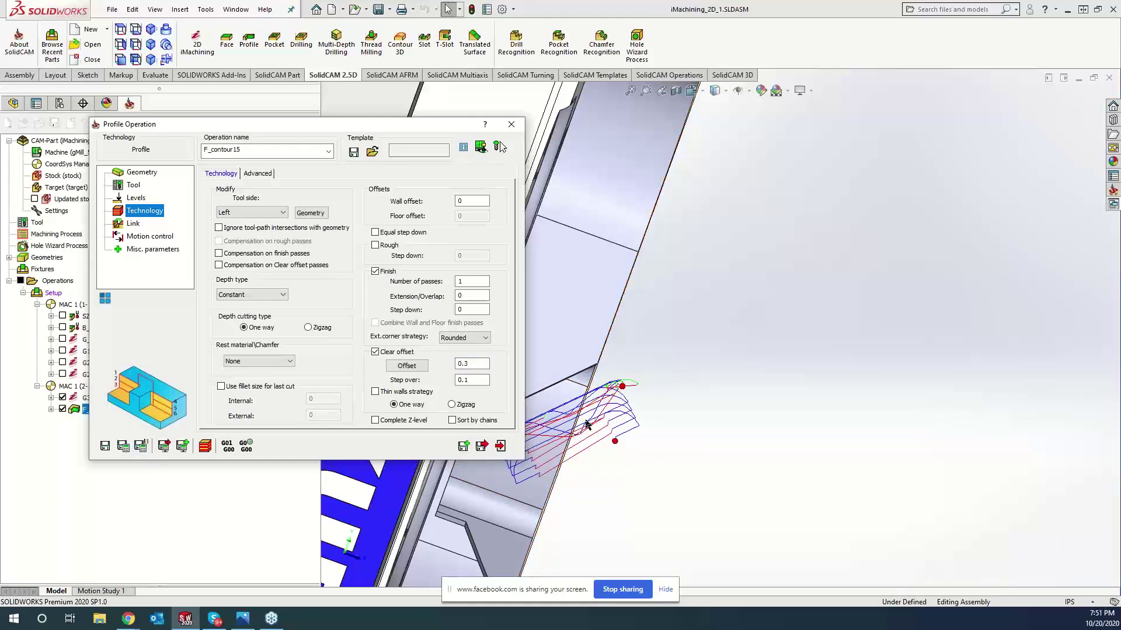
left_click(62, 397)
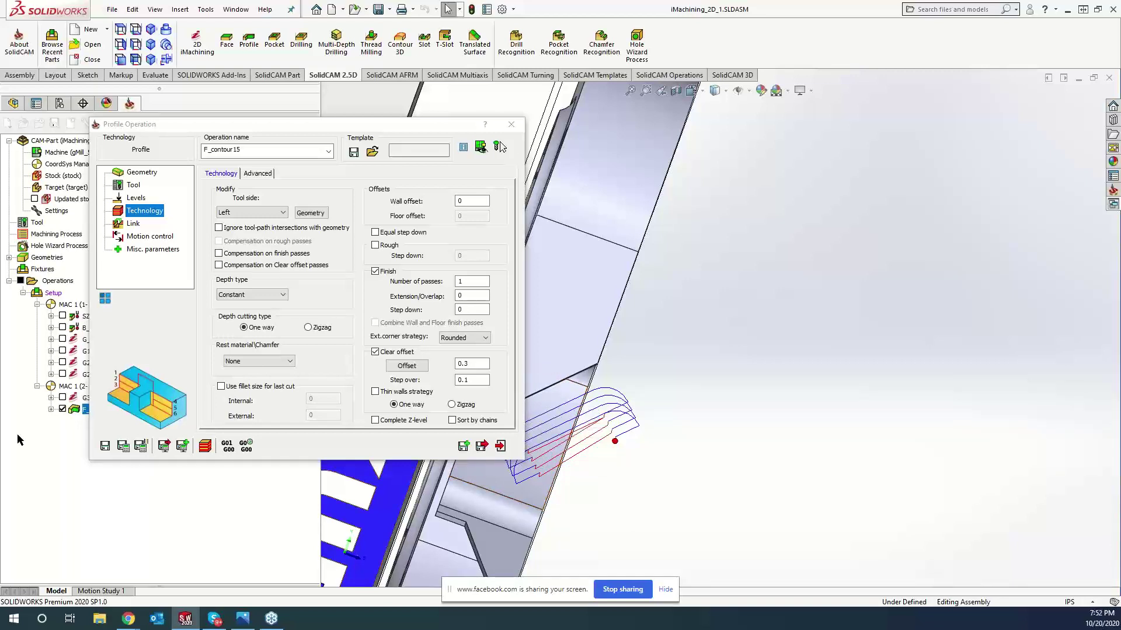
- Show the G3 wall toolpath again and zoom to compare it with F_contour15
left_click(62, 397)
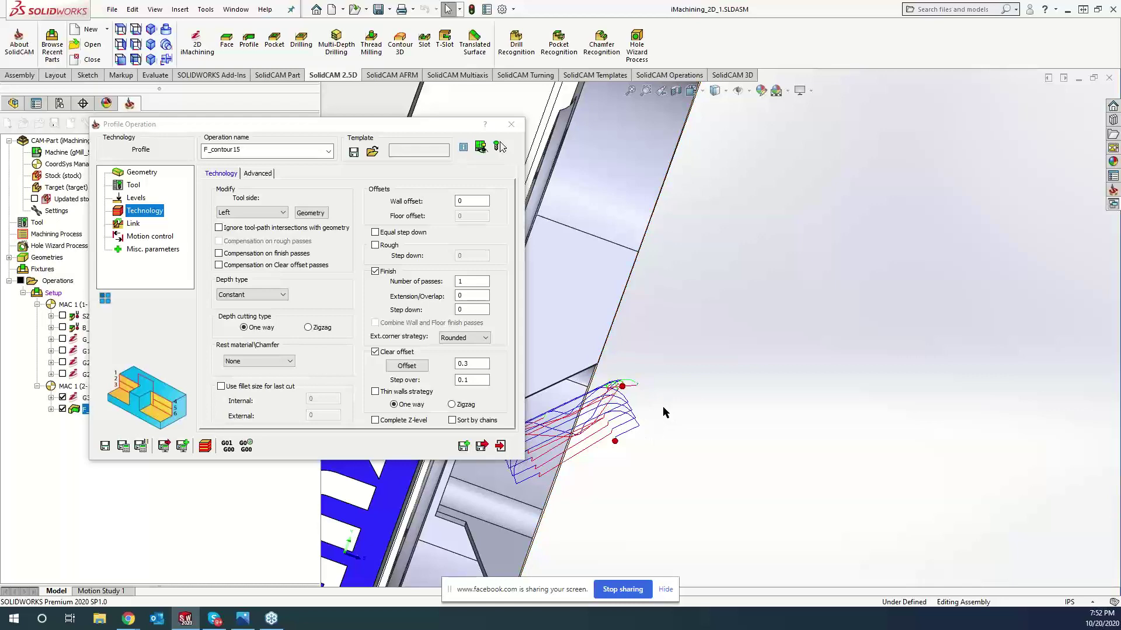
scroll(715, 368, "down", 5)
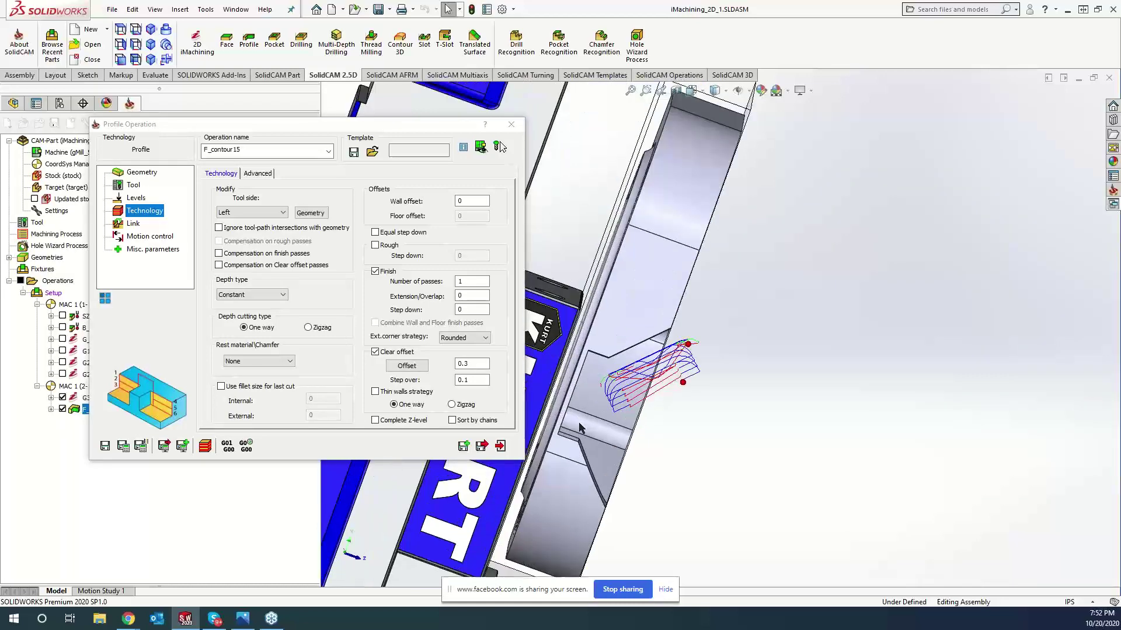
scroll(808, 235, "down", 5)
scroll(792, 251, "up", 2)
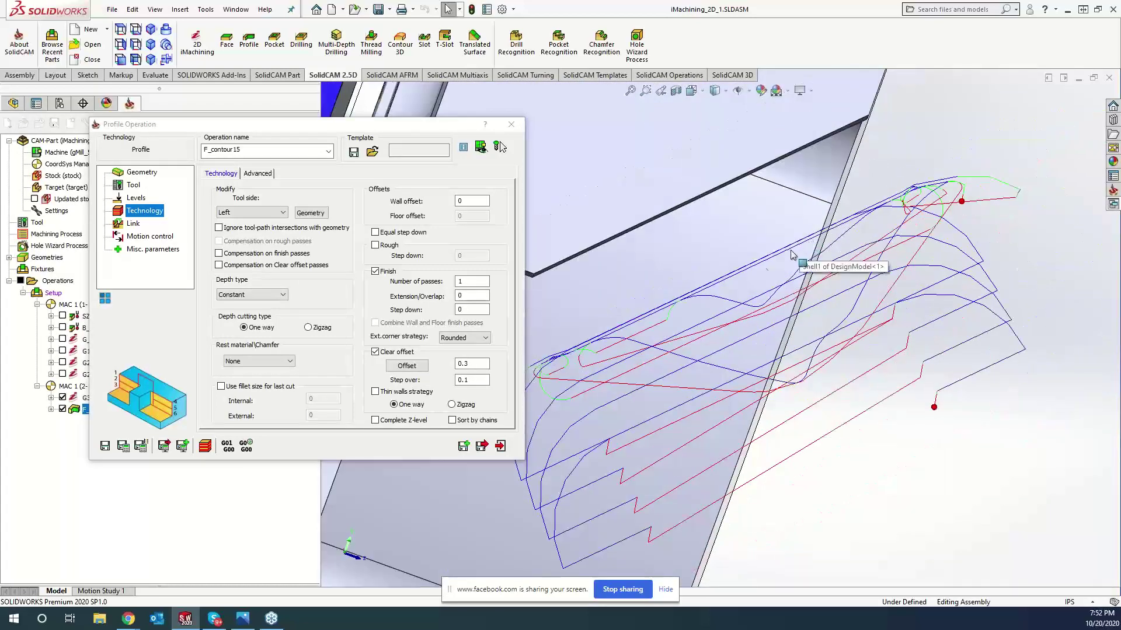
scroll(685, 405, "up", 2)
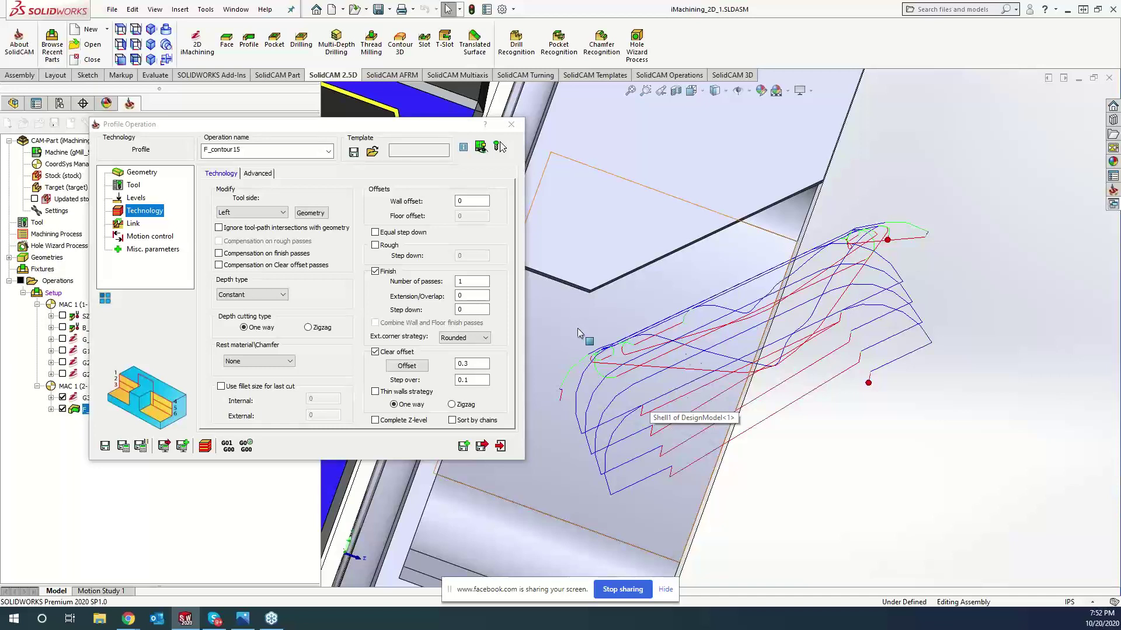
- Close the Profile Operation dialog and hide the G3 toolpath again
left_click(461, 367)
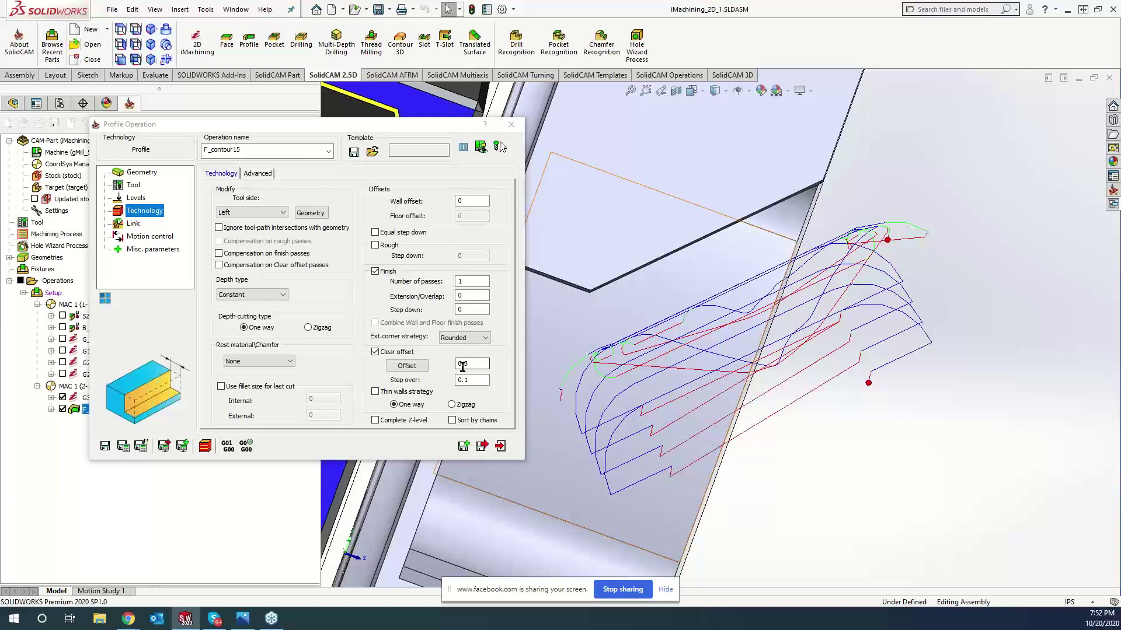
left_click(512, 125)
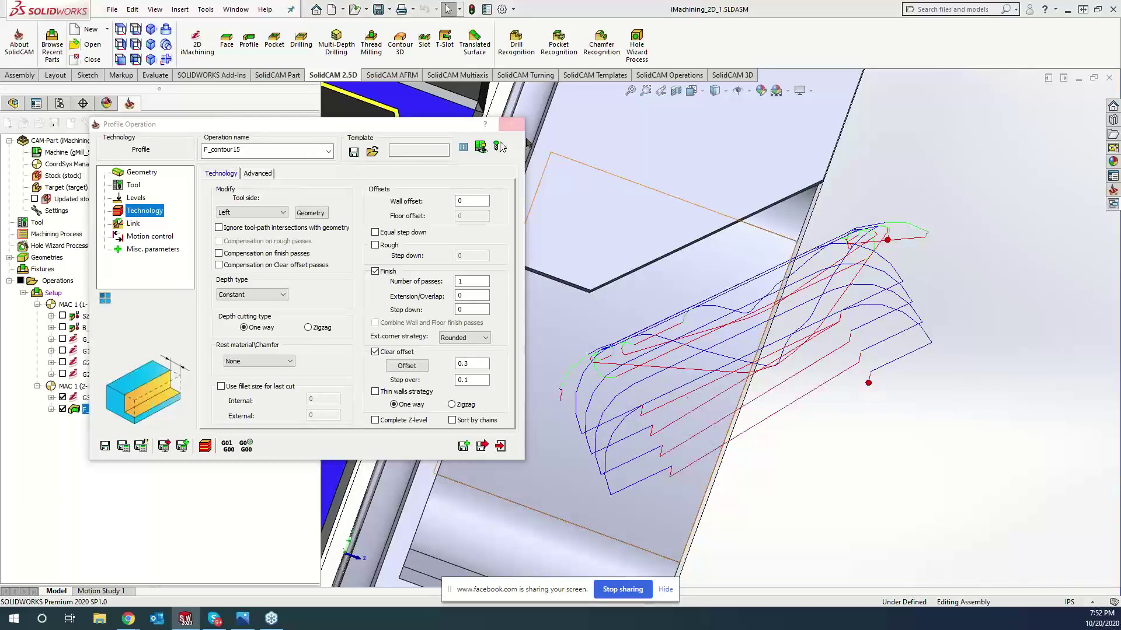
left_click(62, 397)
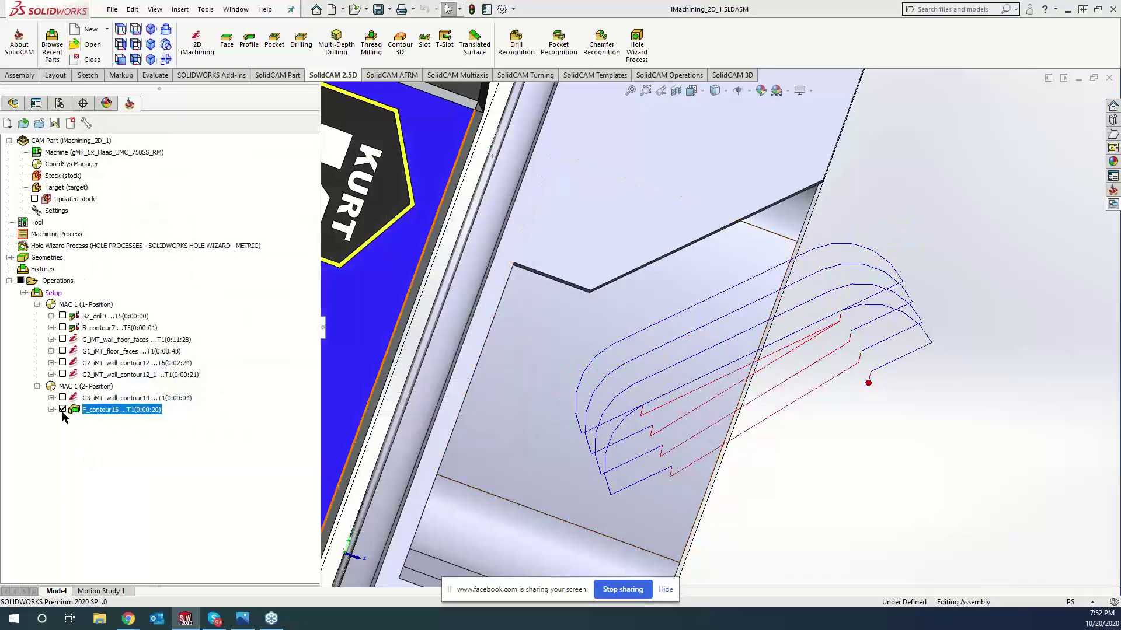
- Hide the F_contour15 toolpath, then zoom out and rotate to view the whole part
left_click(62, 410)
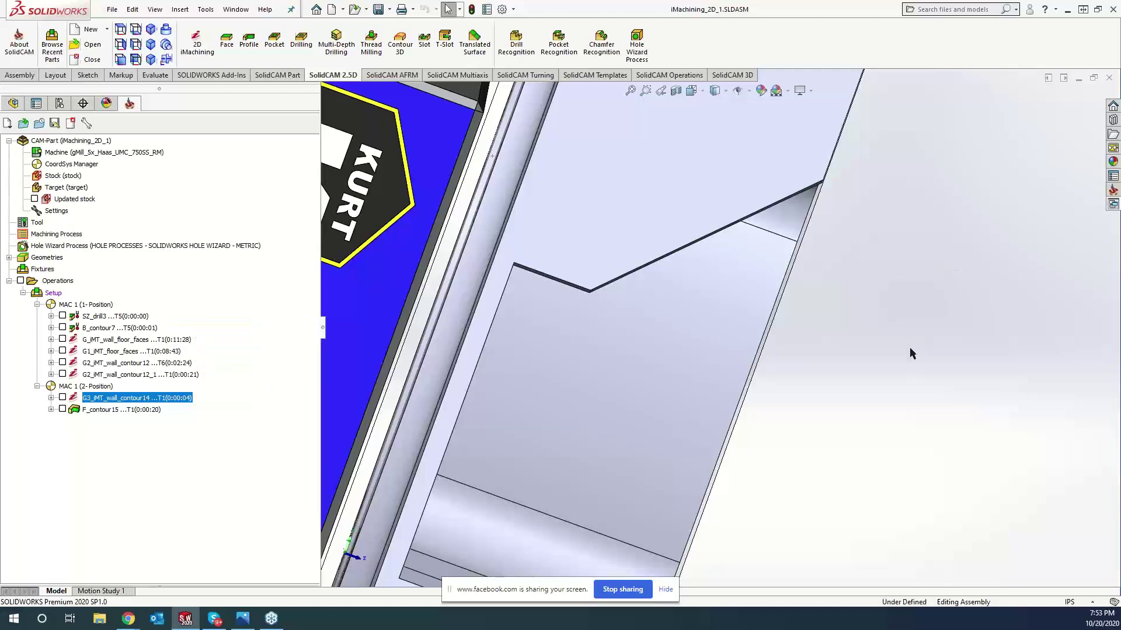
scroll(909, 349, "up", 5)
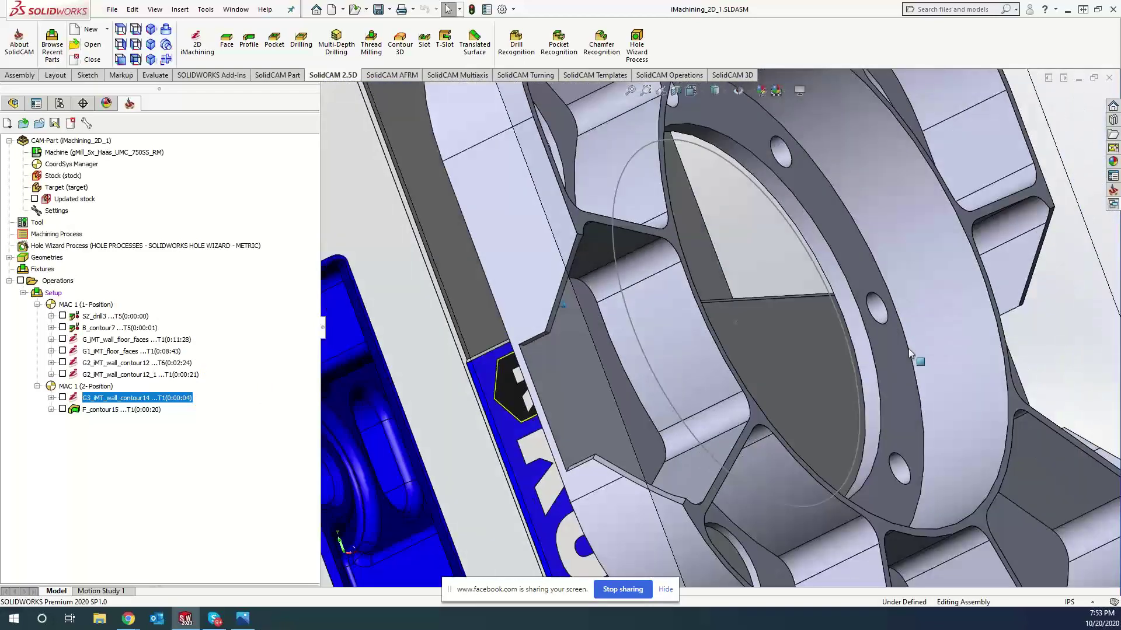
scroll(908, 348, "up", 4)
middle_click_drag(908, 349, 927, 286)
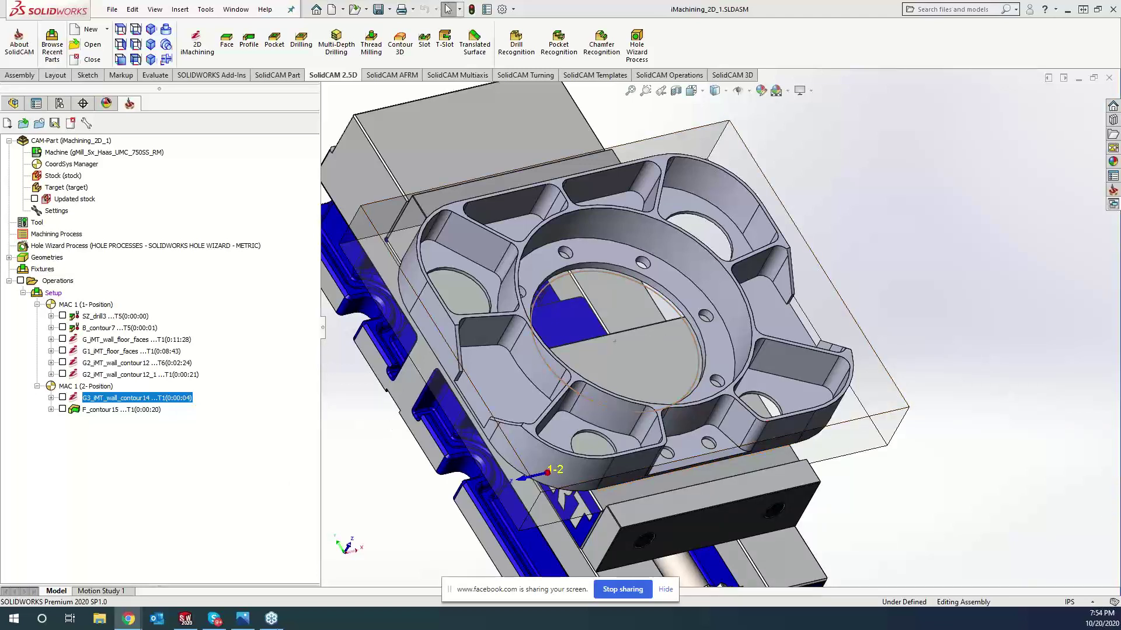
- Launch Notepad by searching 'note' from the Start menu
left_click(15, 624)
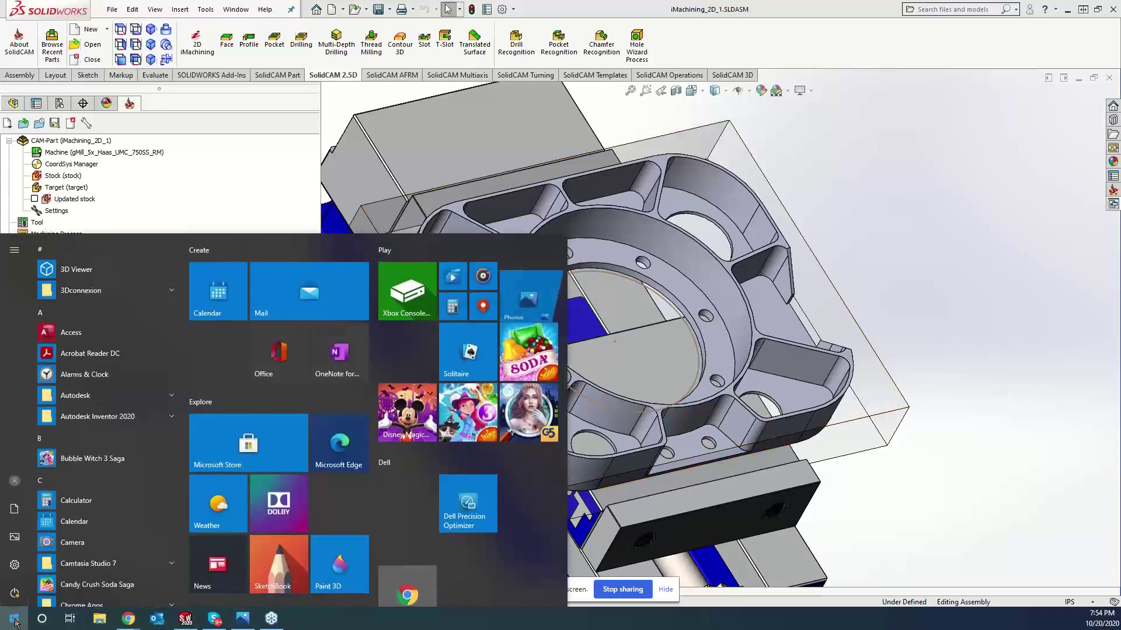
type("note")
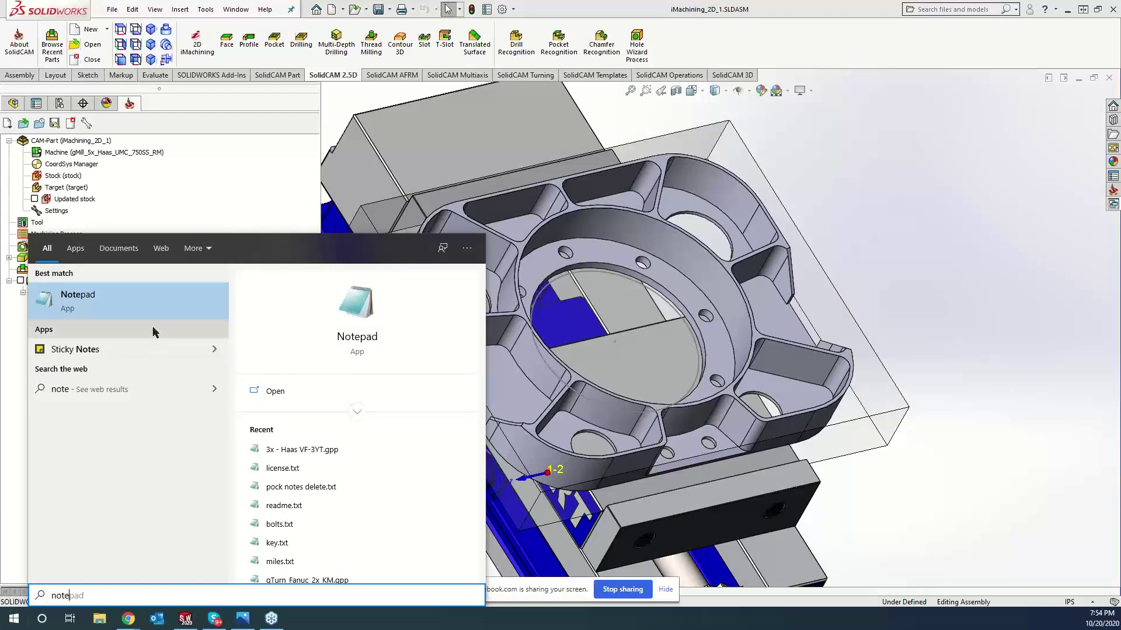
left_click(139, 312)
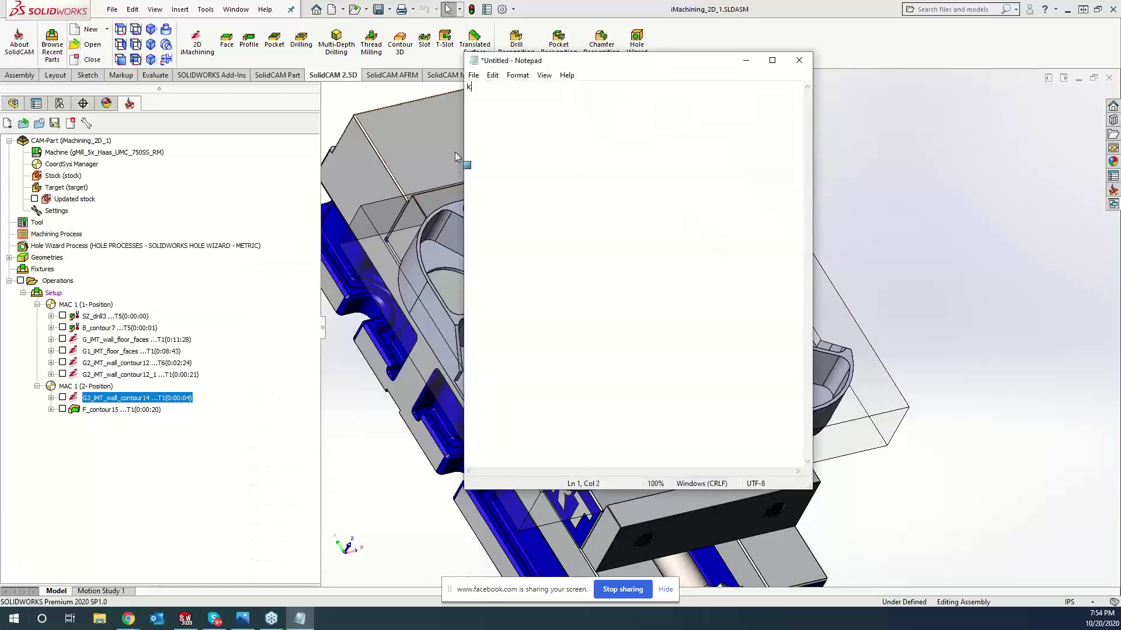
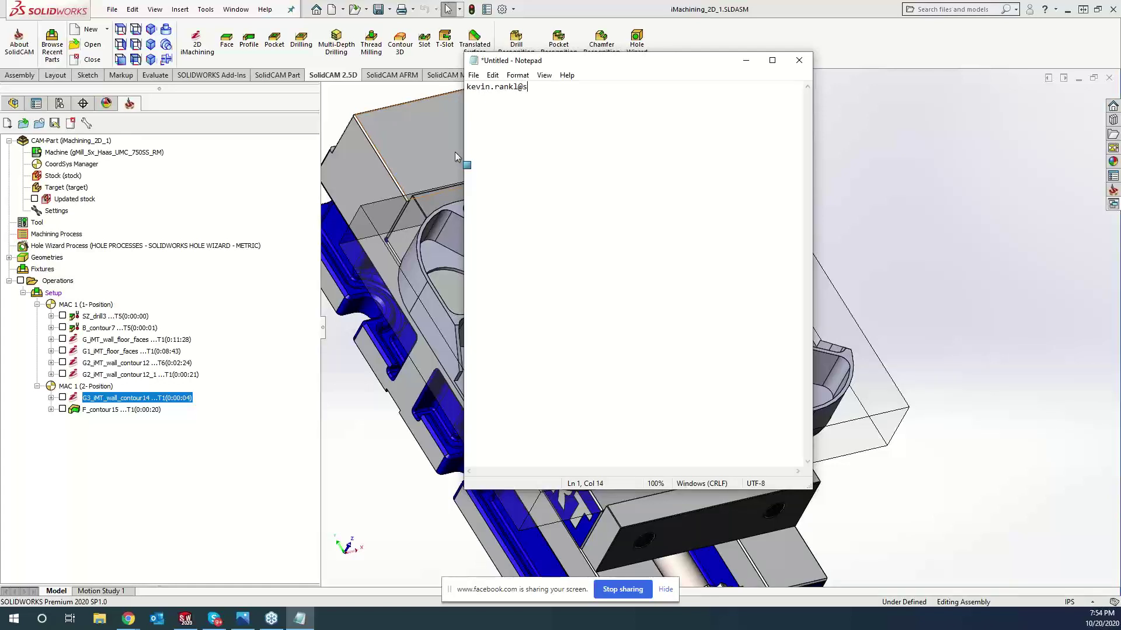
- Type the contact's e-mail address, and their phone number with extension on the next line
key("Return")
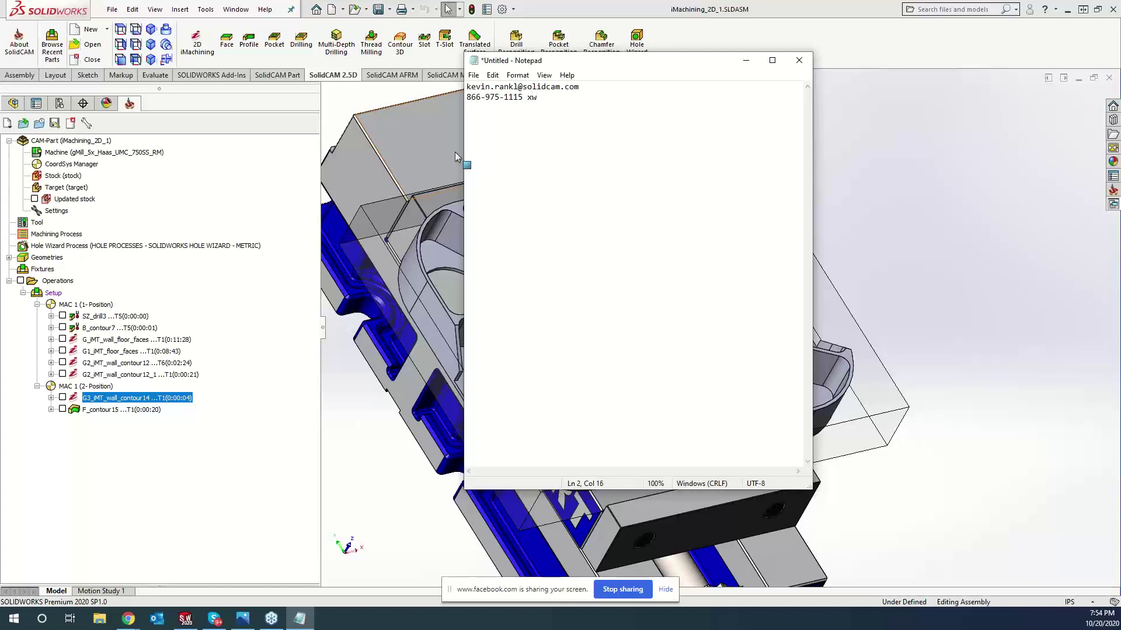
type("2")
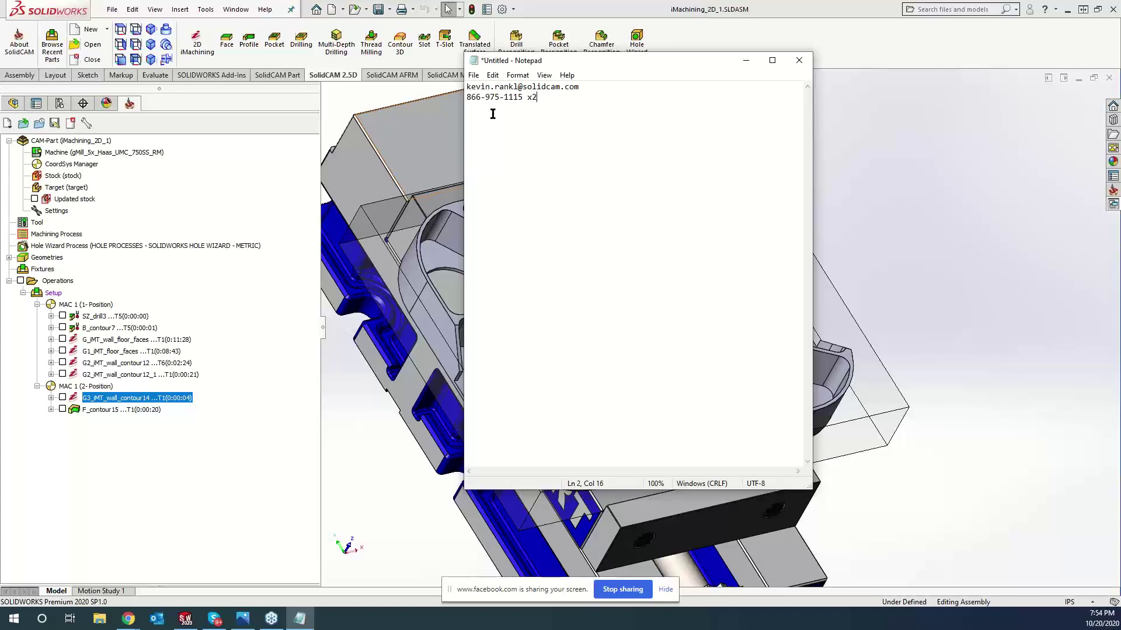
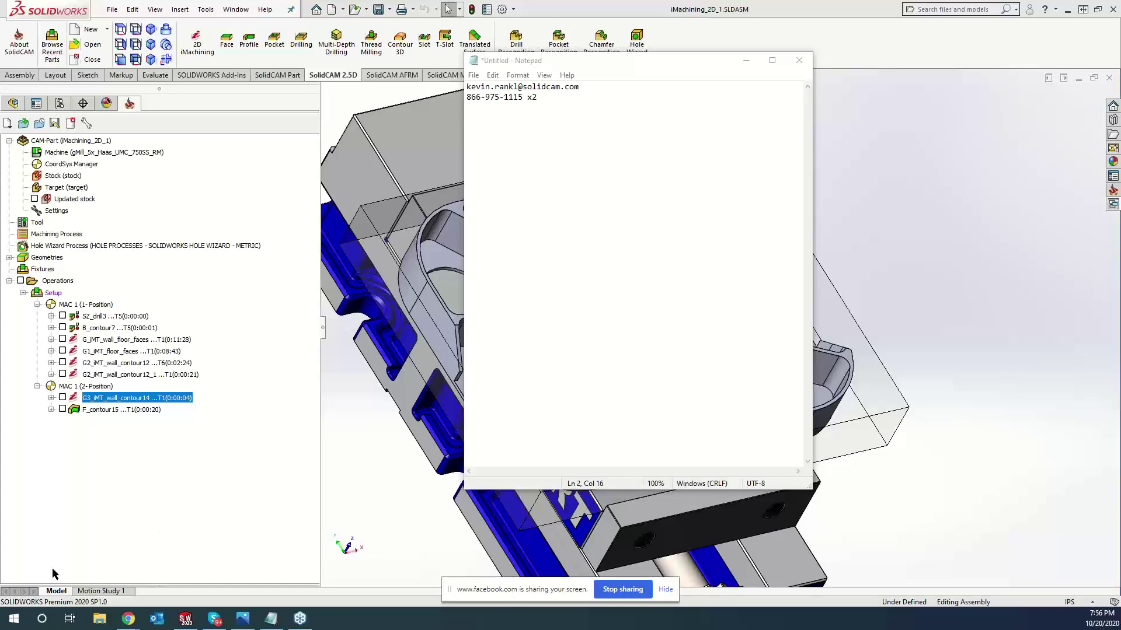
- Switch from Notepad to the Chrome window playing the iMachining YouTube video
mouse_move(121, 619)
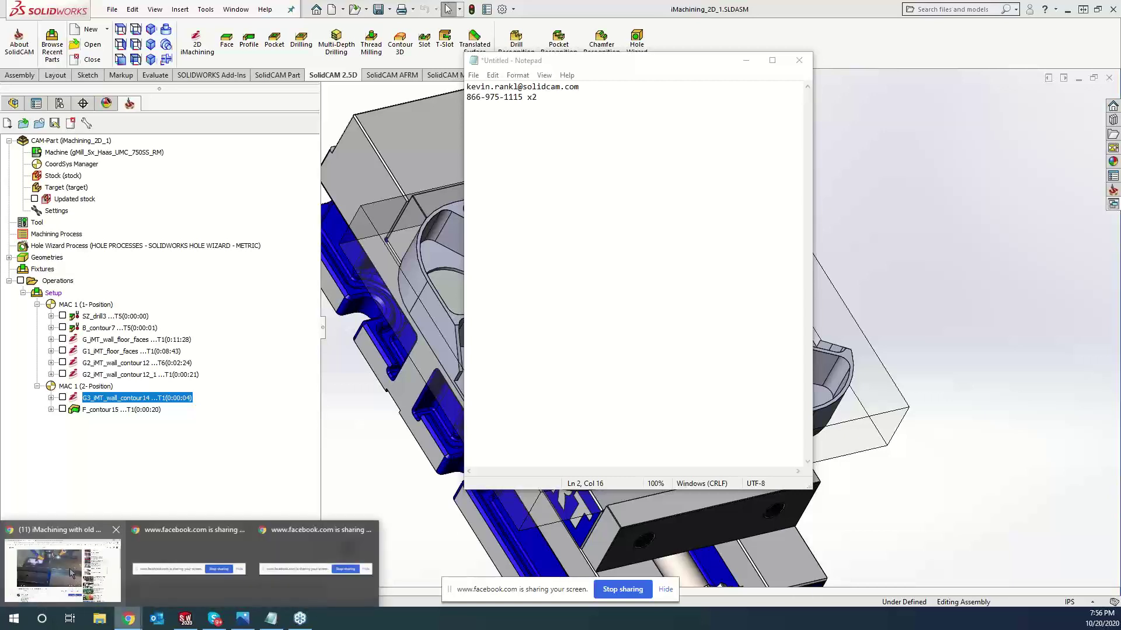
left_click(111, 529)
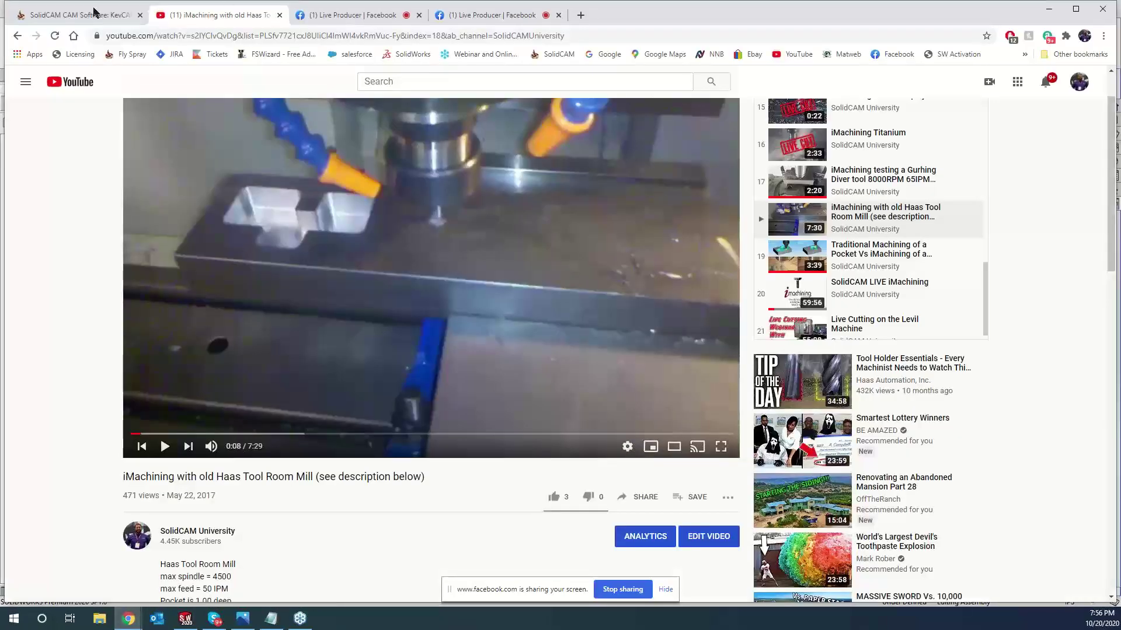
- Show the KevCAM Night School page's iMachining class dates: Oct. 20th, Oct. 27th, Nov. 3rd
left_click(90, 16)
scroll(695, 215, "up", 3)
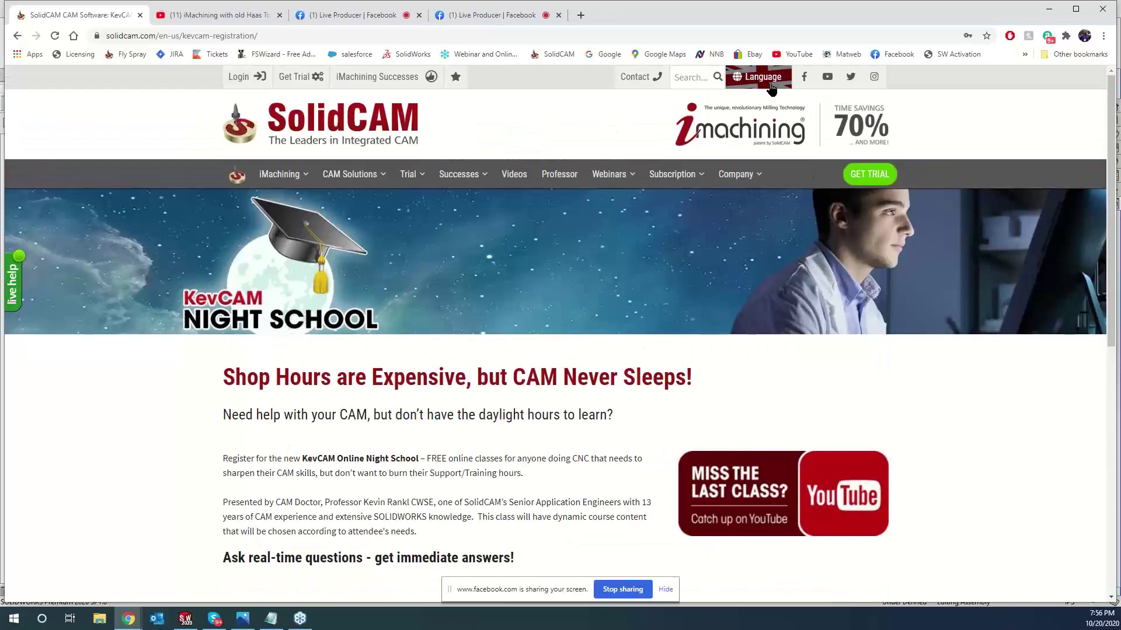
scroll(730, 75, "down", 2)
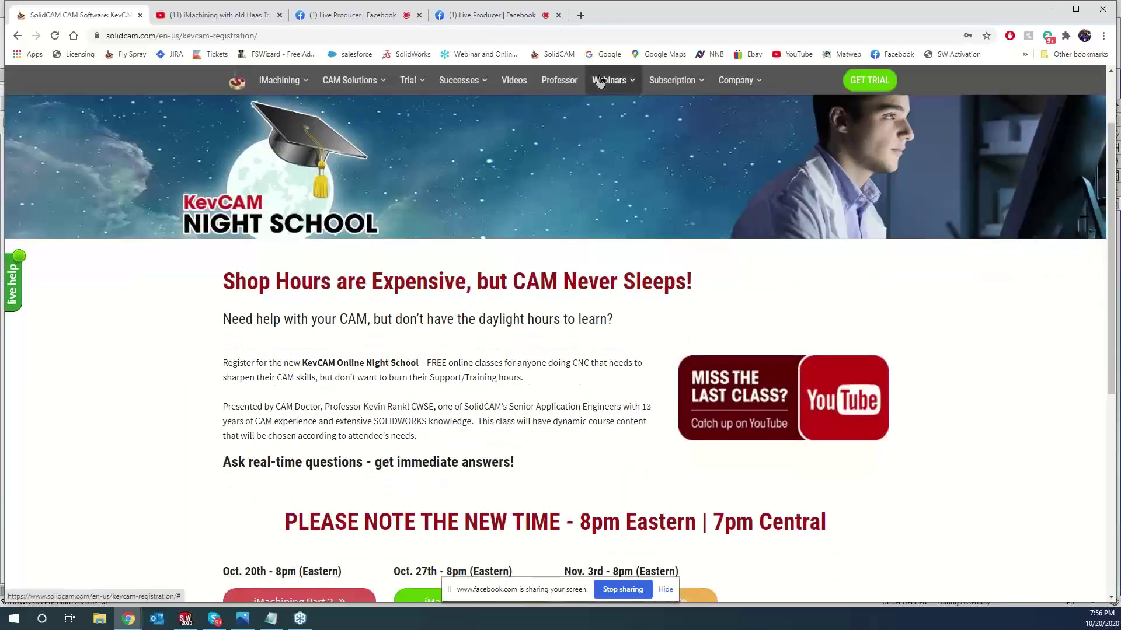
scroll(596, 370, "down", 2)
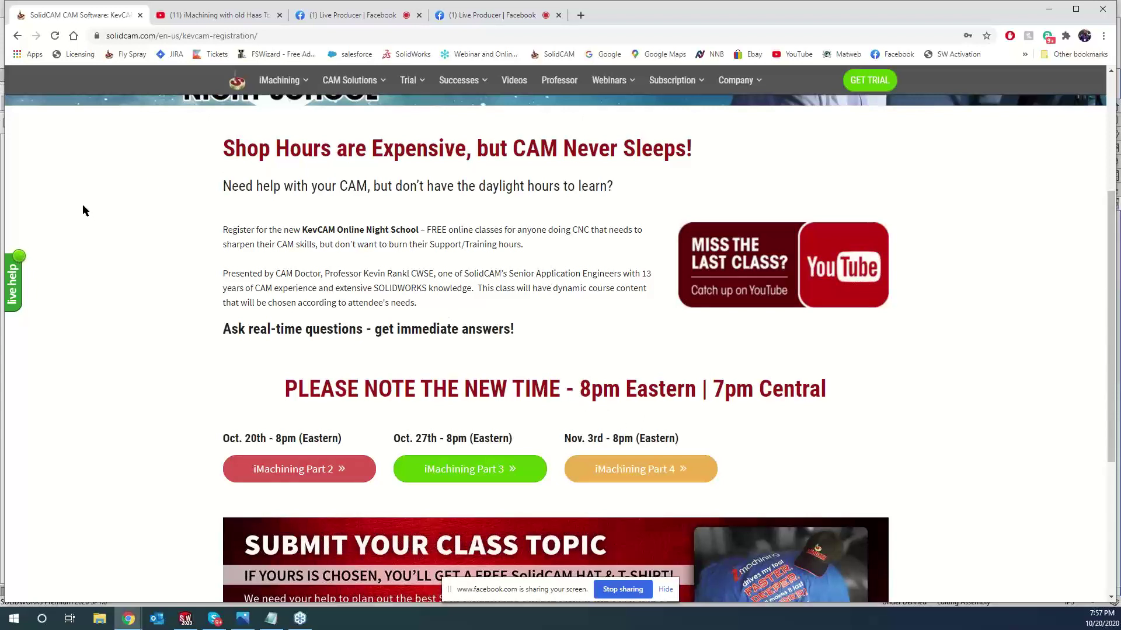
scroll(175, 211, "up", 1)
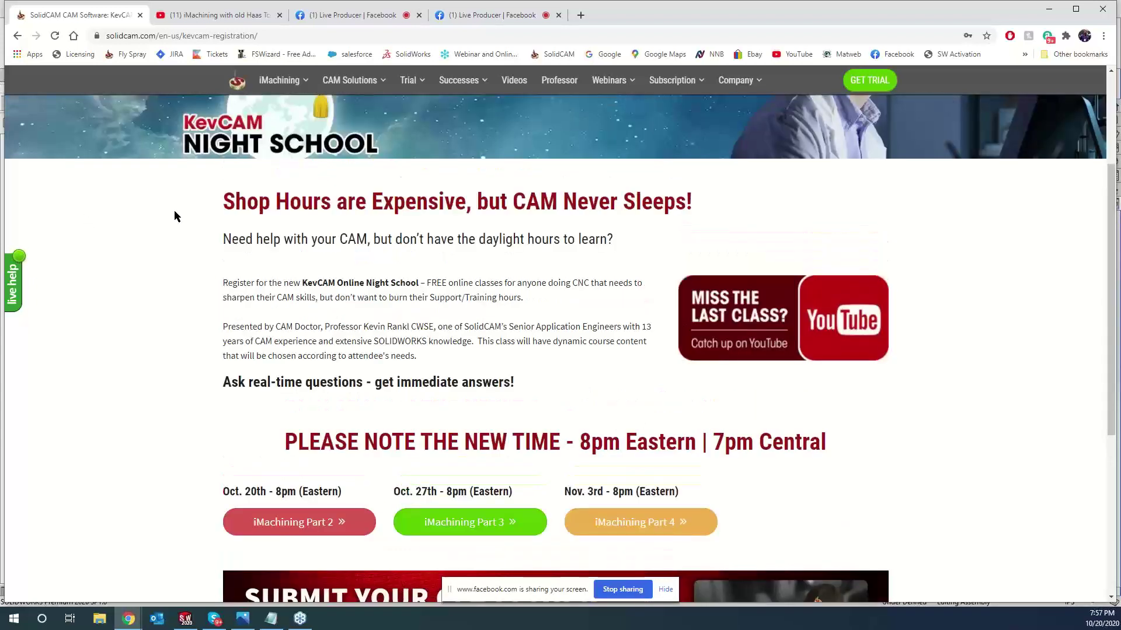